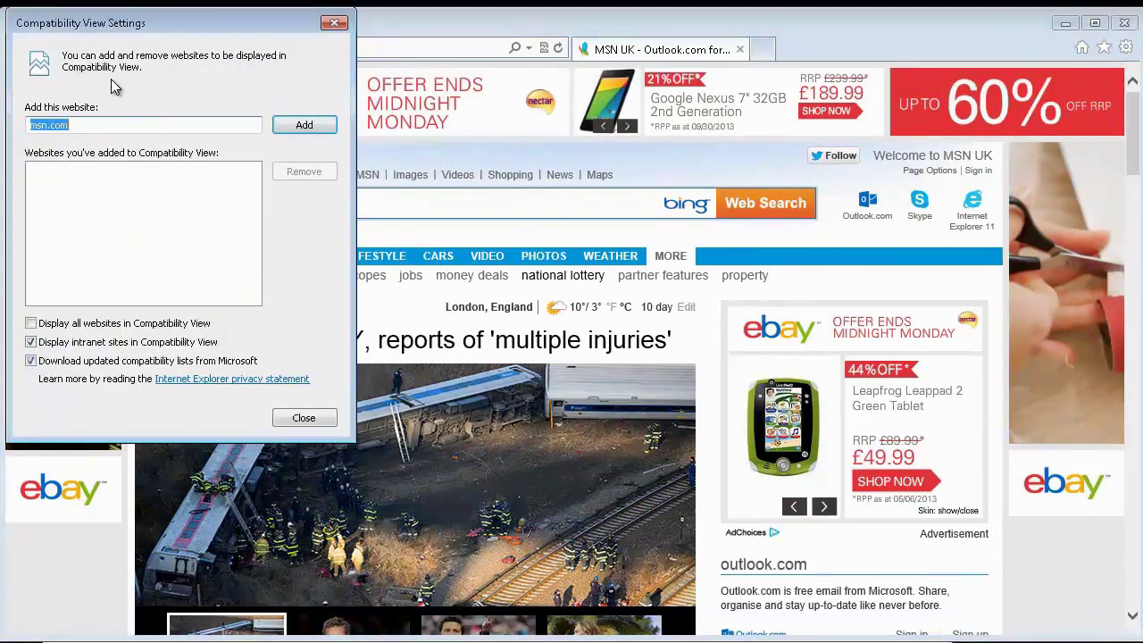
Step: Add 127.0.0.1 to Internet Explorer's Compatibility View list and minimize the MSN window
text(127.0.0.1:)
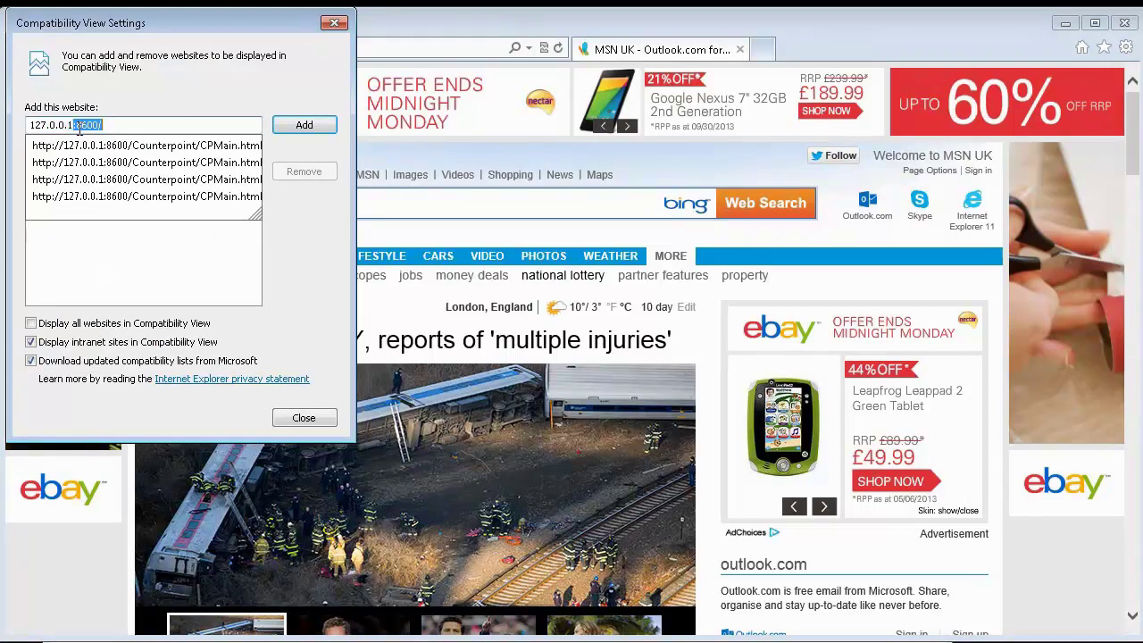
key(BackSpace)
key(BackSpace)
click(313, 127)
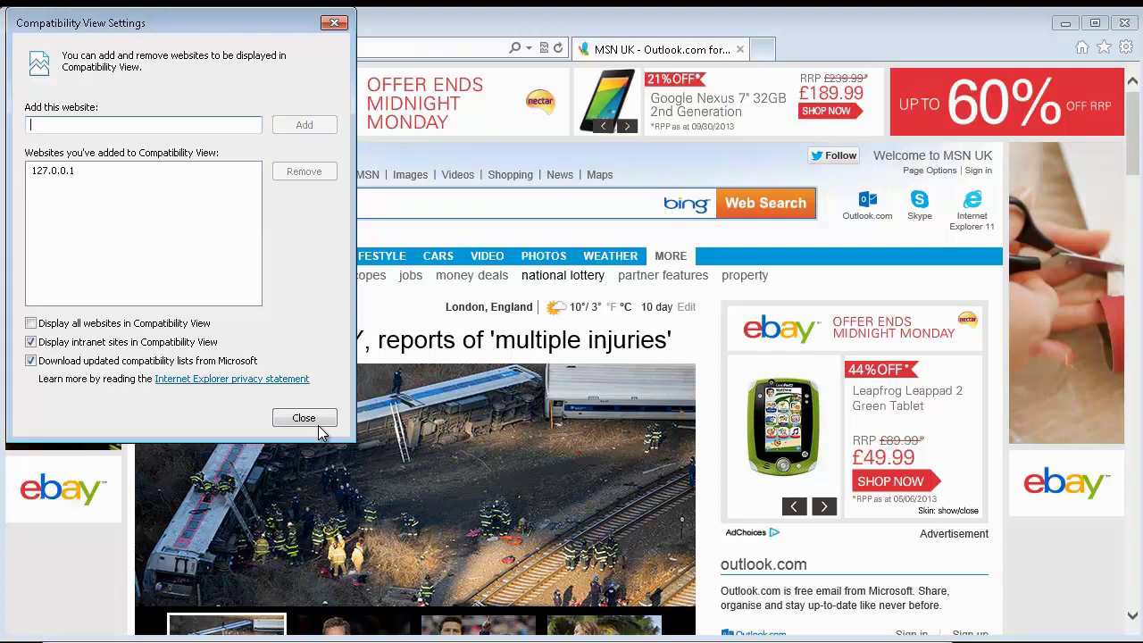
click(320, 420)
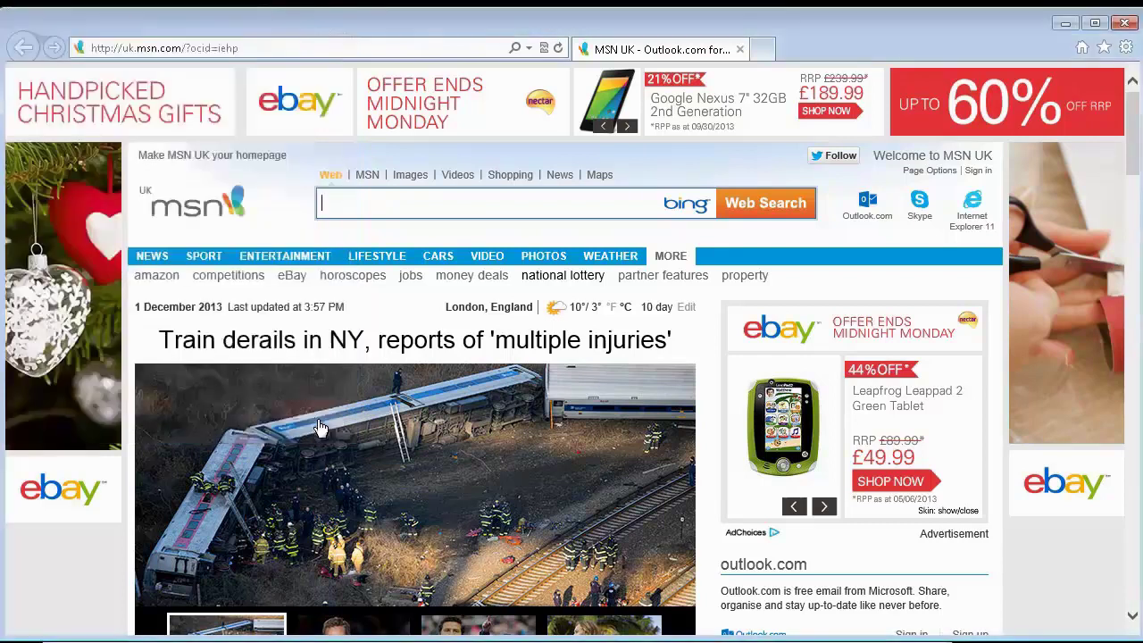
click(1069, 27)
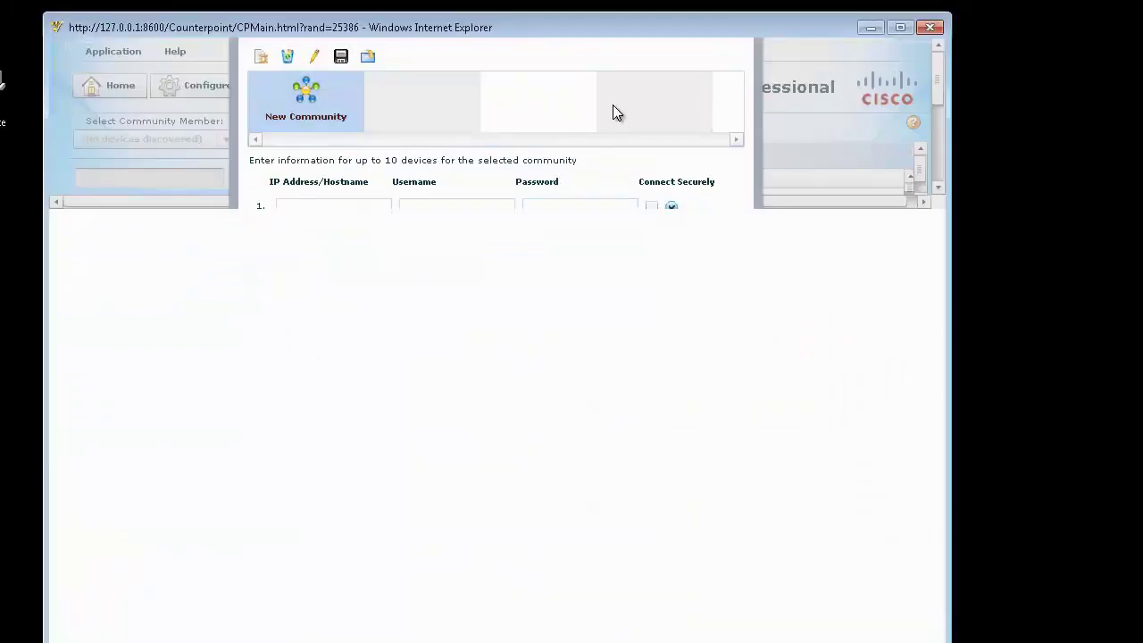
Step: Close the CCP browser session, leave the page, and approve relaunching CiscoCP.exe
click(929, 28)
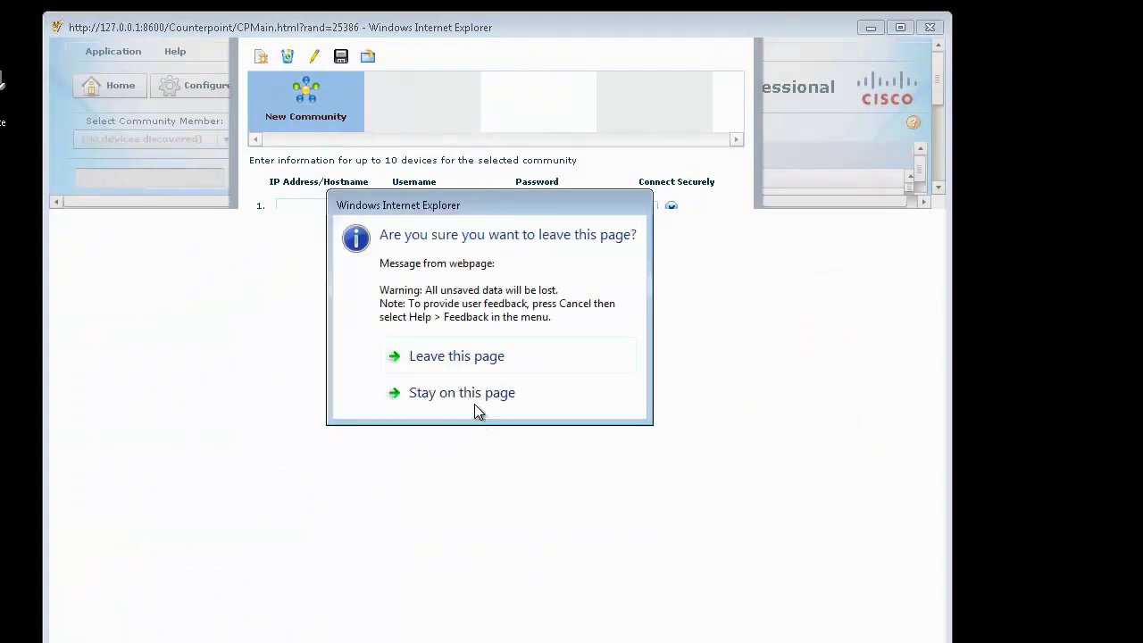
click(474, 360)
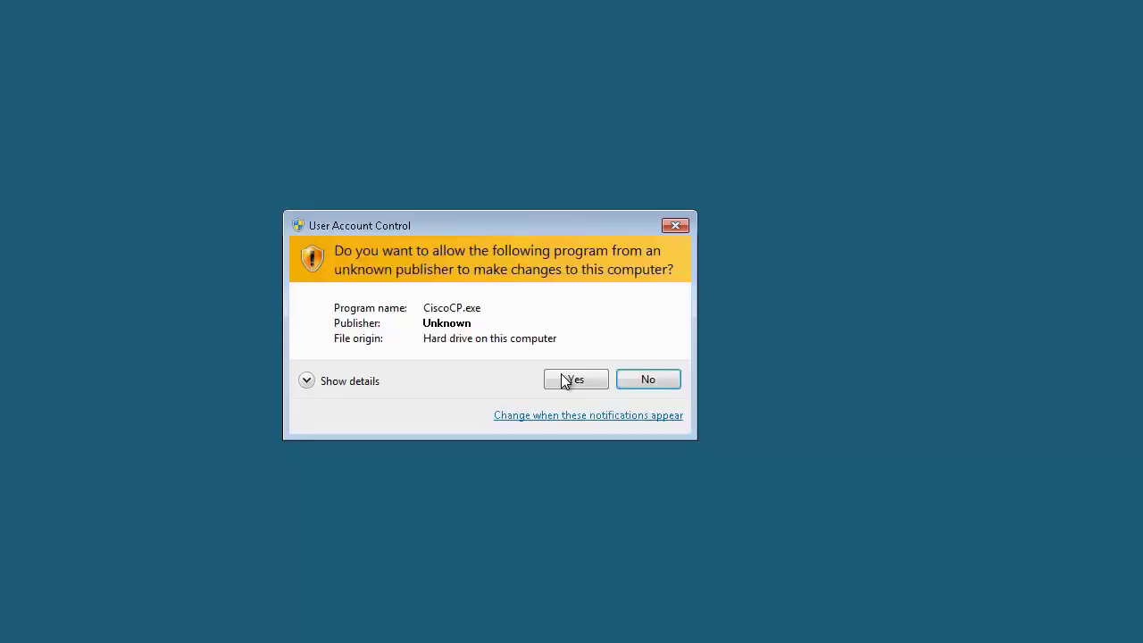
click(573, 380)
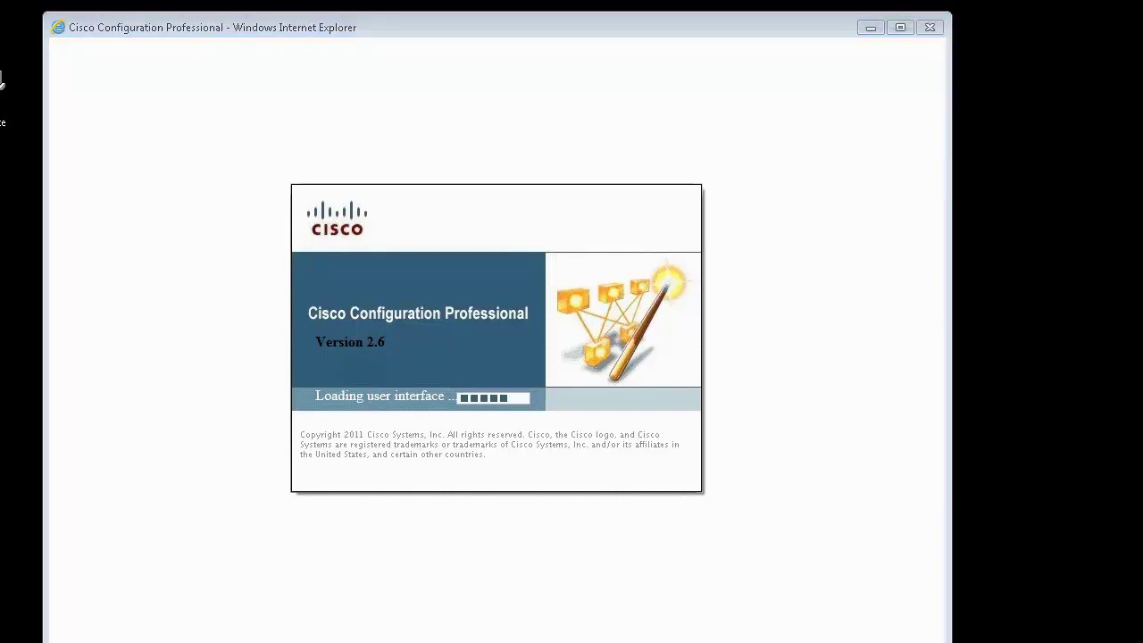
Step: End the CiscoCP.exe and CiscoCPEngine.exe processes in Task Manager
right_click(122, 618)
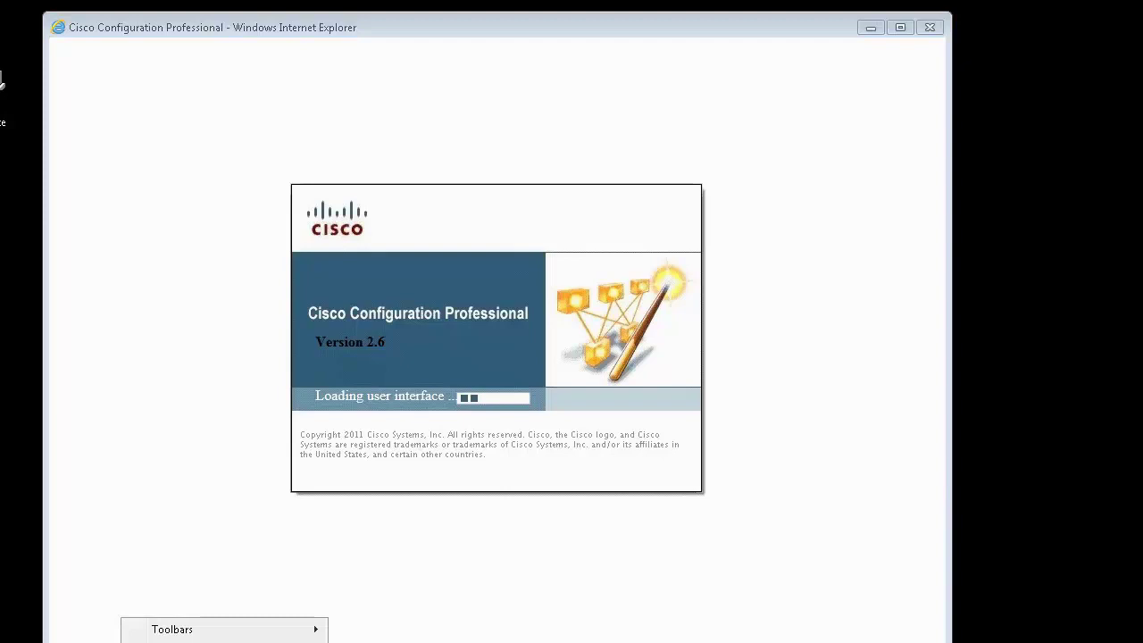
key(Escape)
key(ctrl+shift+Escape)
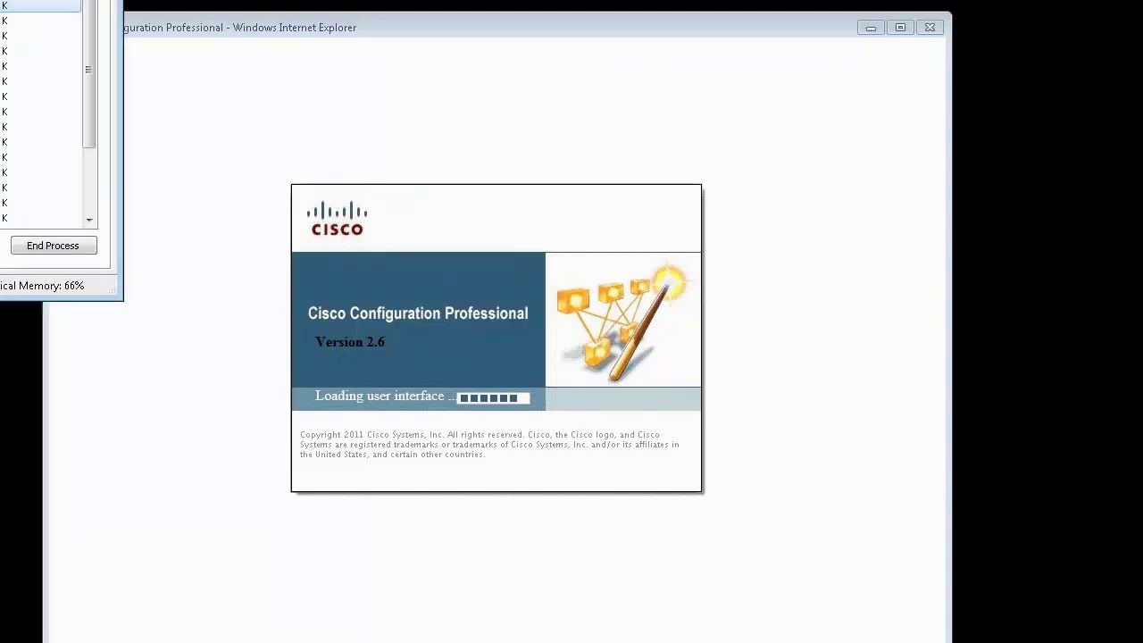
click(392, 159)
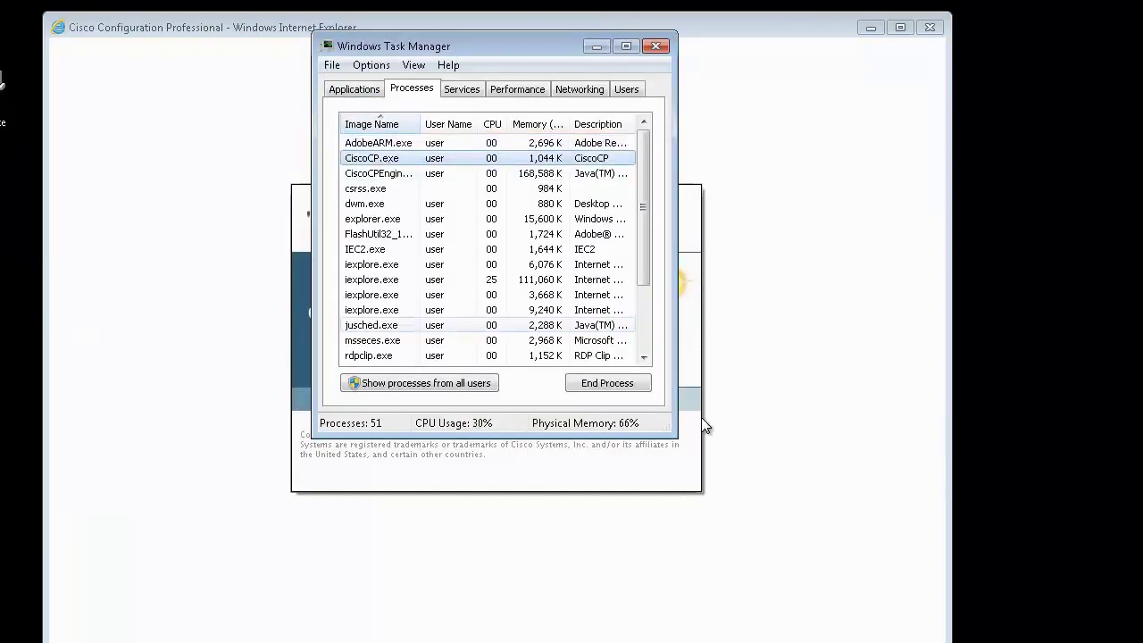
click(612, 383)
click(529, 371)
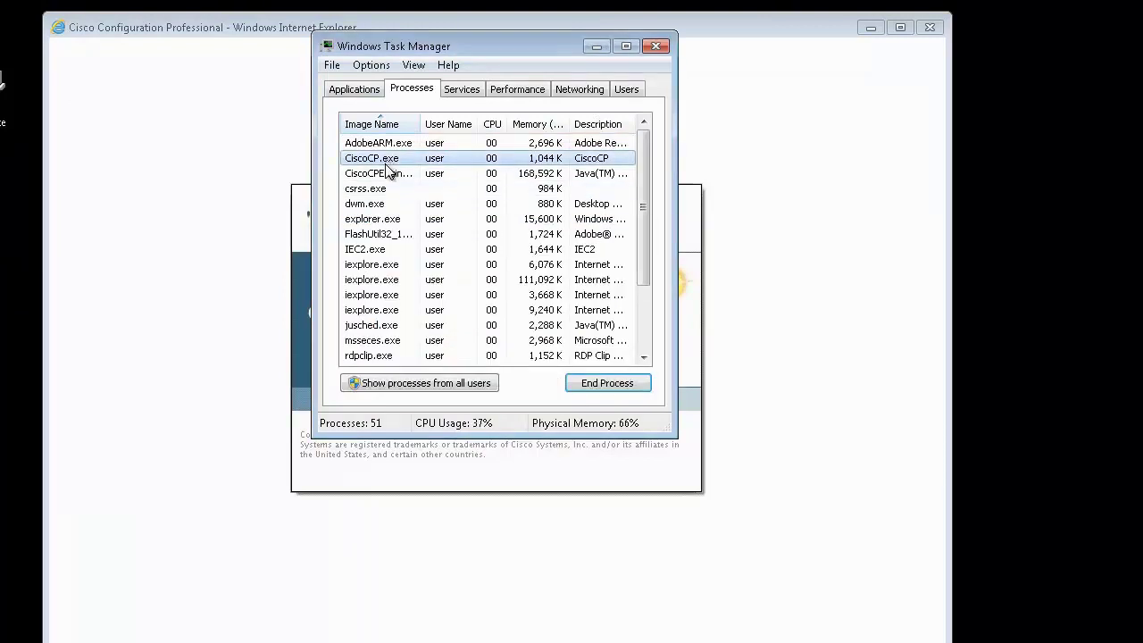
click(376, 158)
click(608, 384)
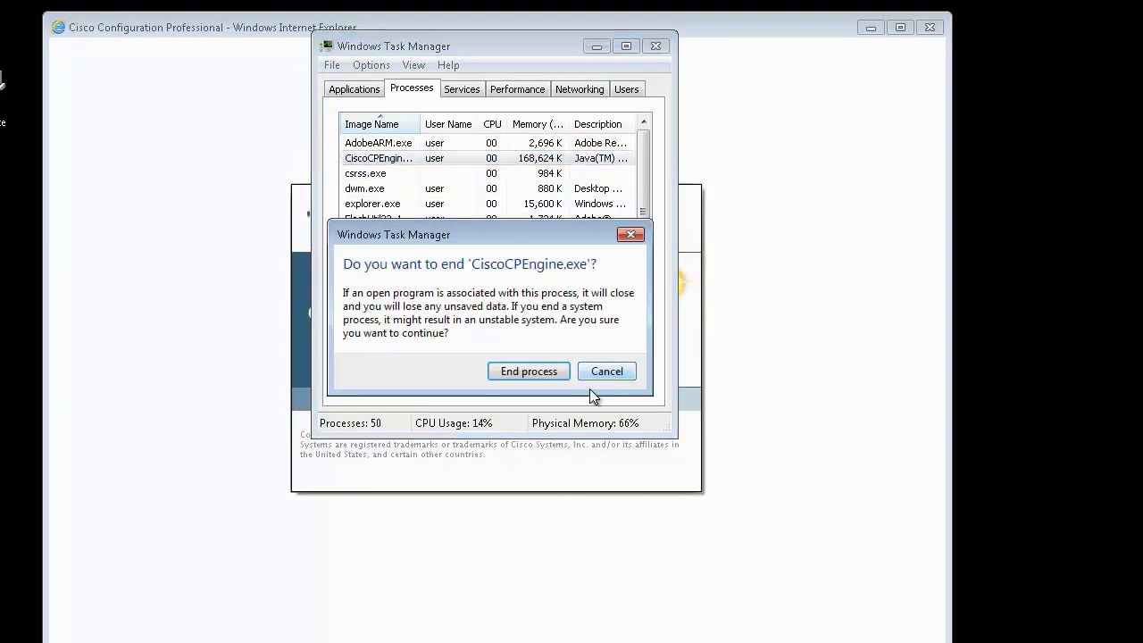
click(522, 367)
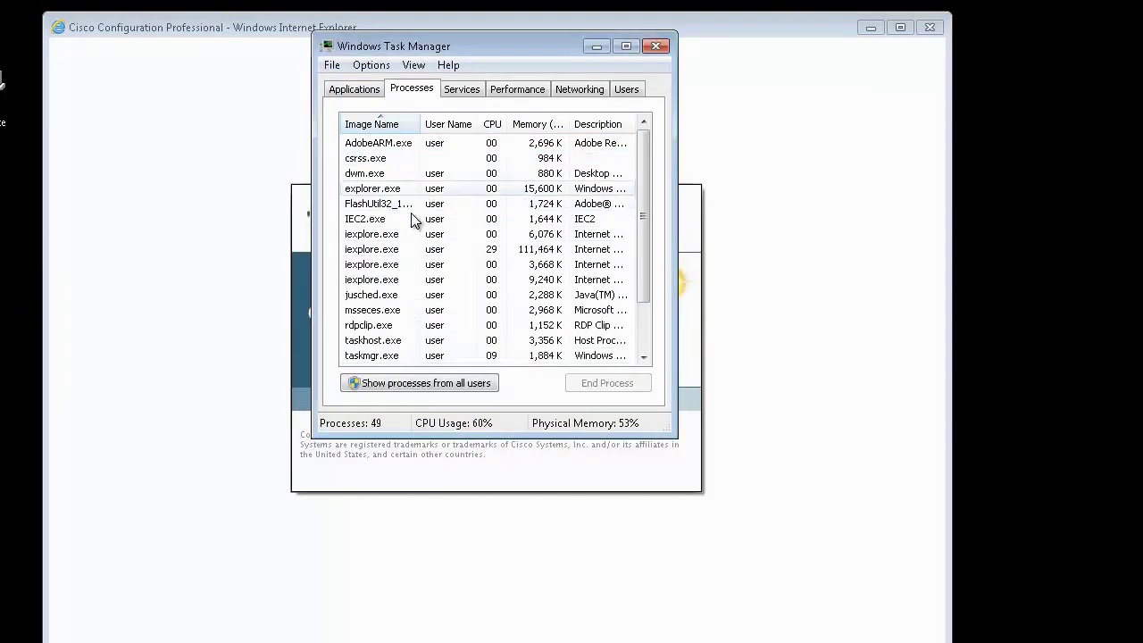
Step: End the Cisco Configuration Professional browser task, close Task Manager, and approve relaunching CiscoCP.exe
click(365, 89)
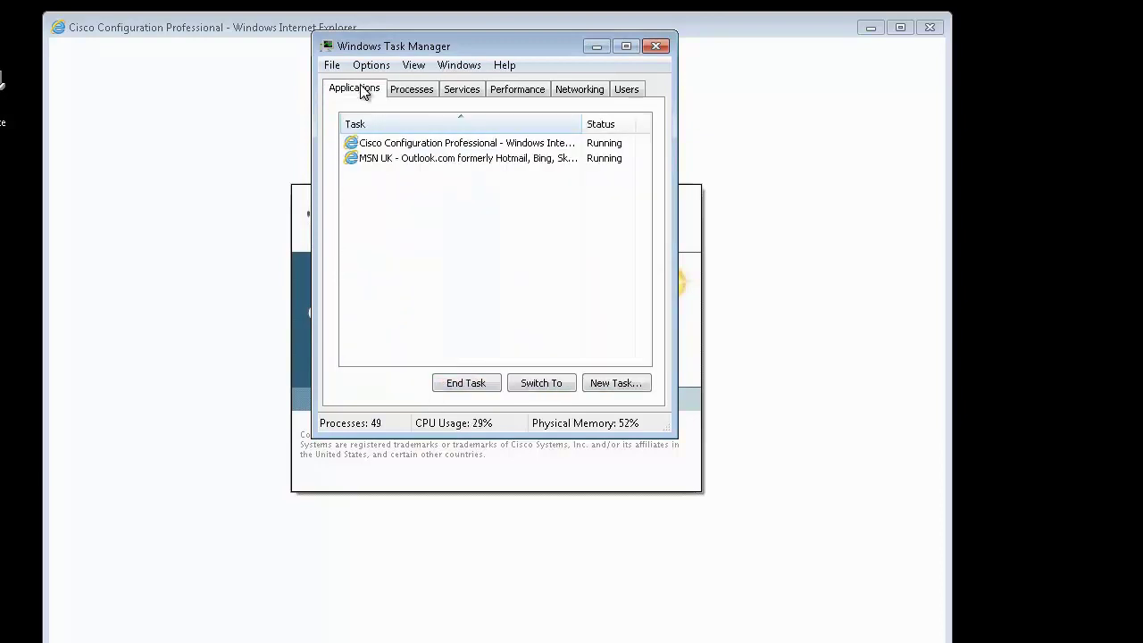
click(372, 144)
click(465, 383)
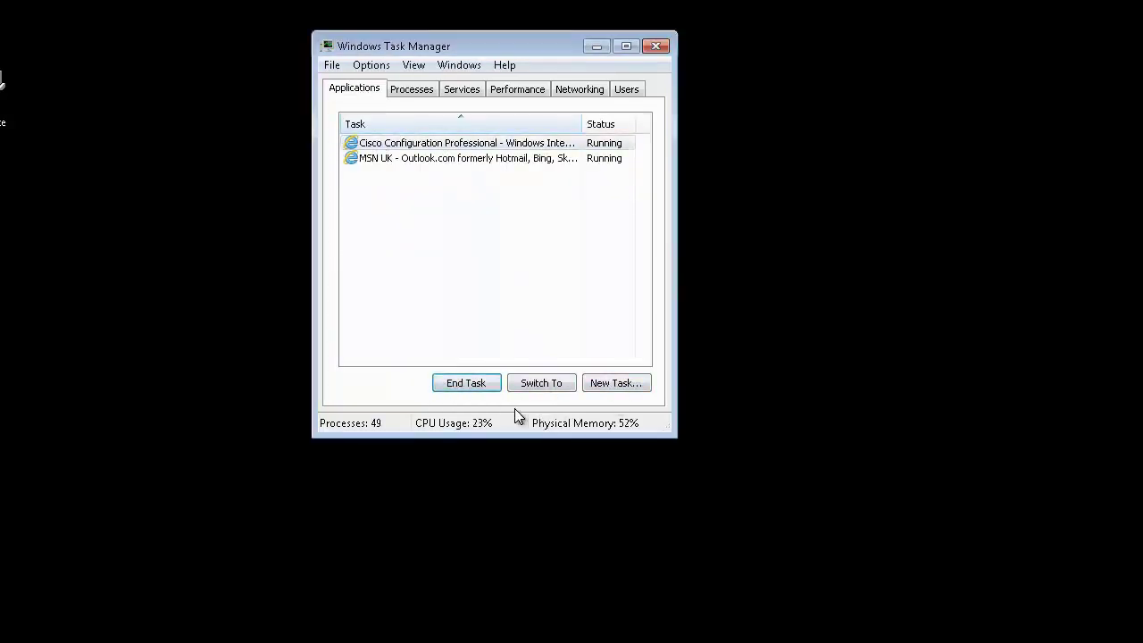
click(417, 91)
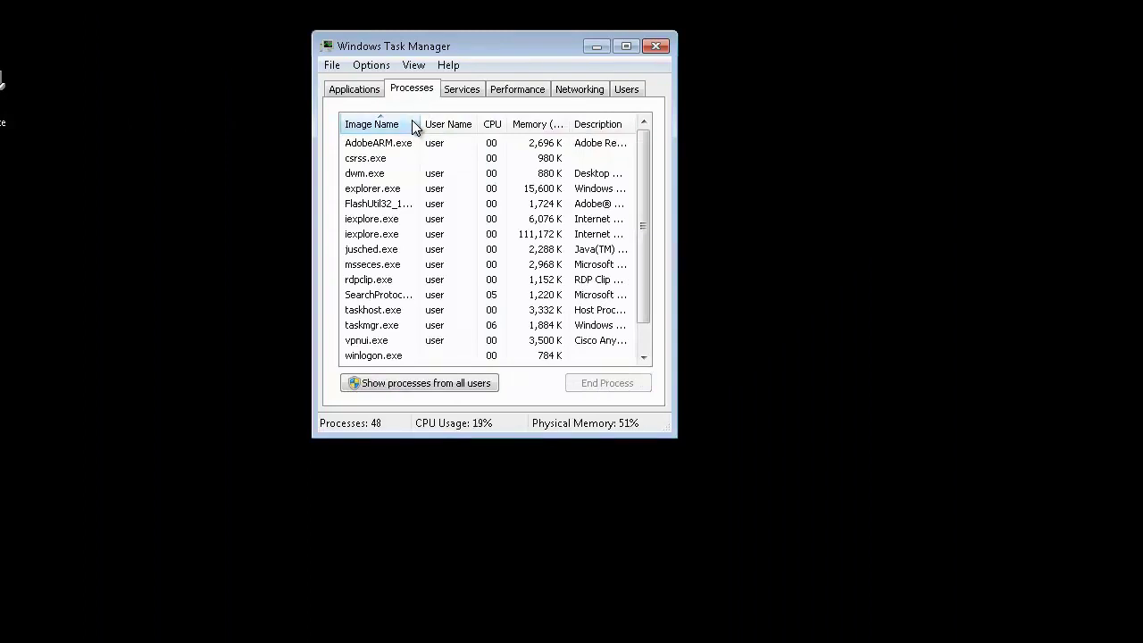
click(658, 46)
click(565, 378)
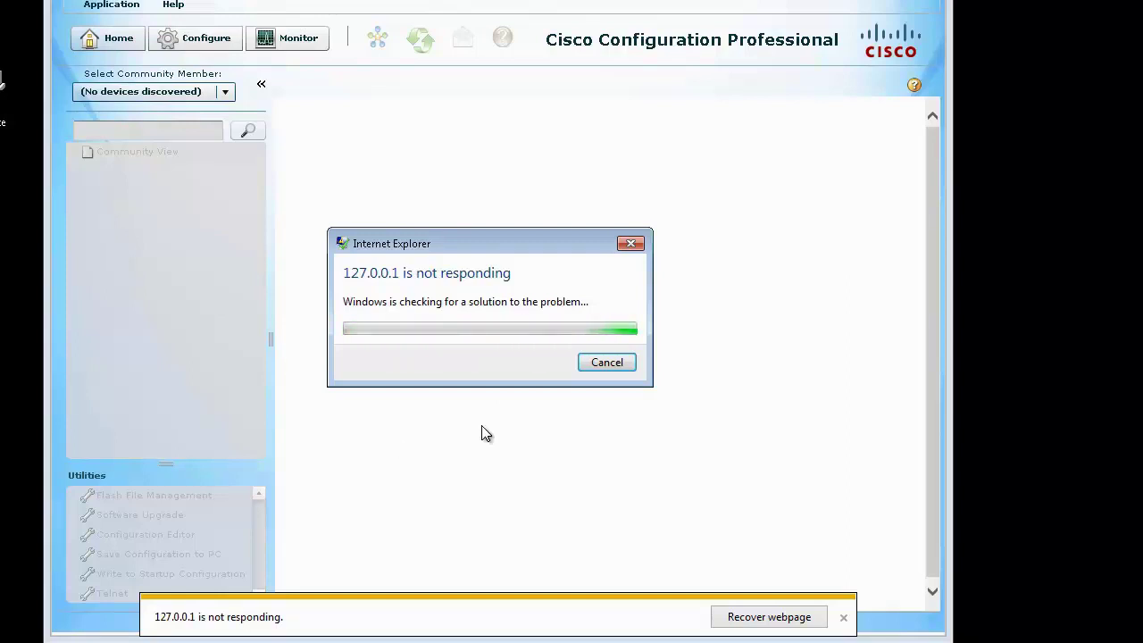
Step: Close the not-responding CCP window at 127.0.0.1 by cancelling its report
click(620, 363)
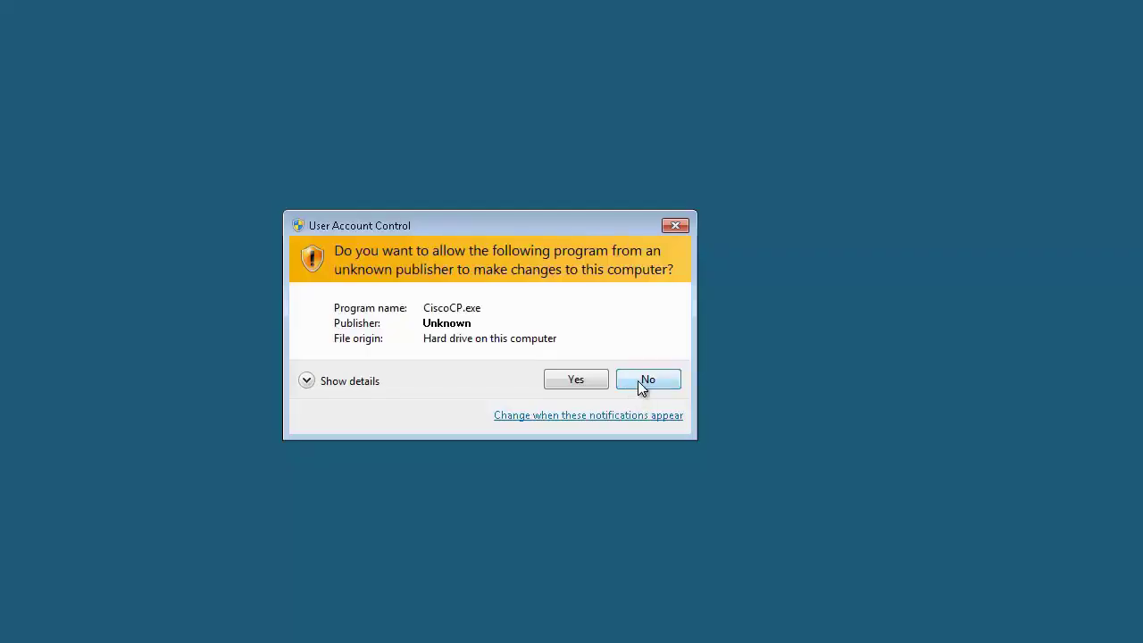
Step: Dismiss the already-running error, end CiscoCP.exe and CiscoCPEngine.exe in Task Manager, and relaunch CCP
click(569, 378)
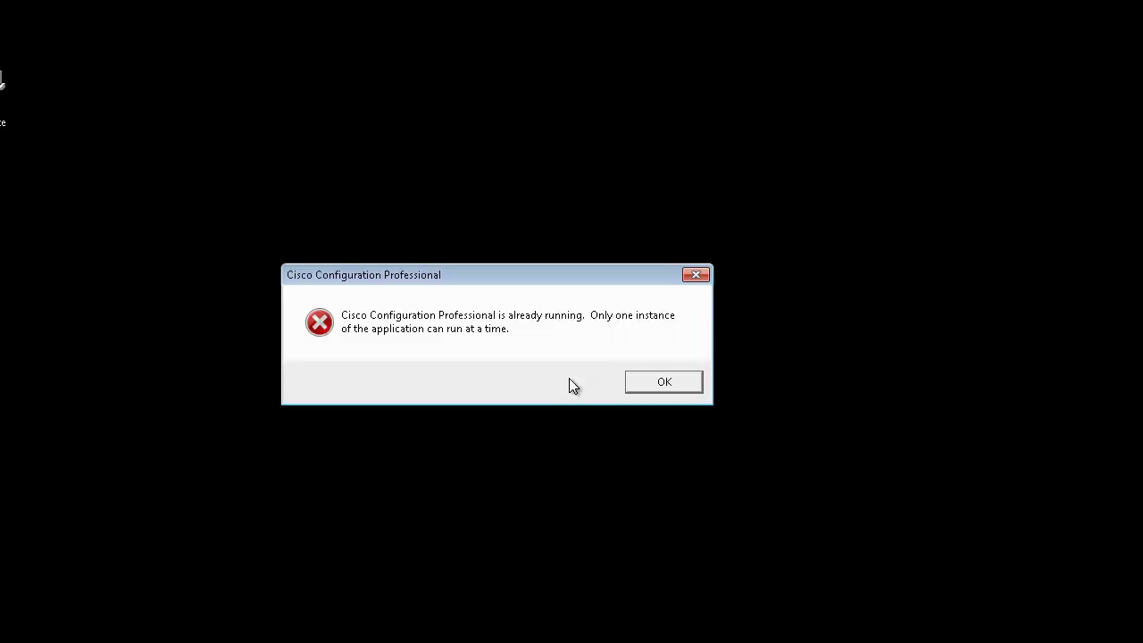
click(679, 384)
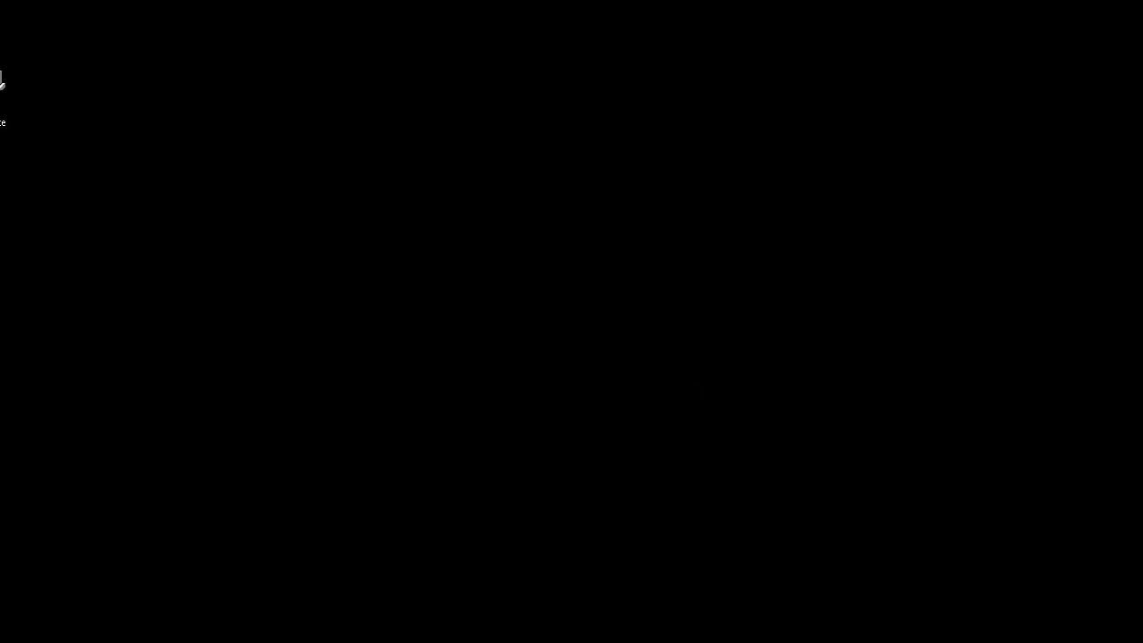
right_click(319, 642)
click(375, 642)
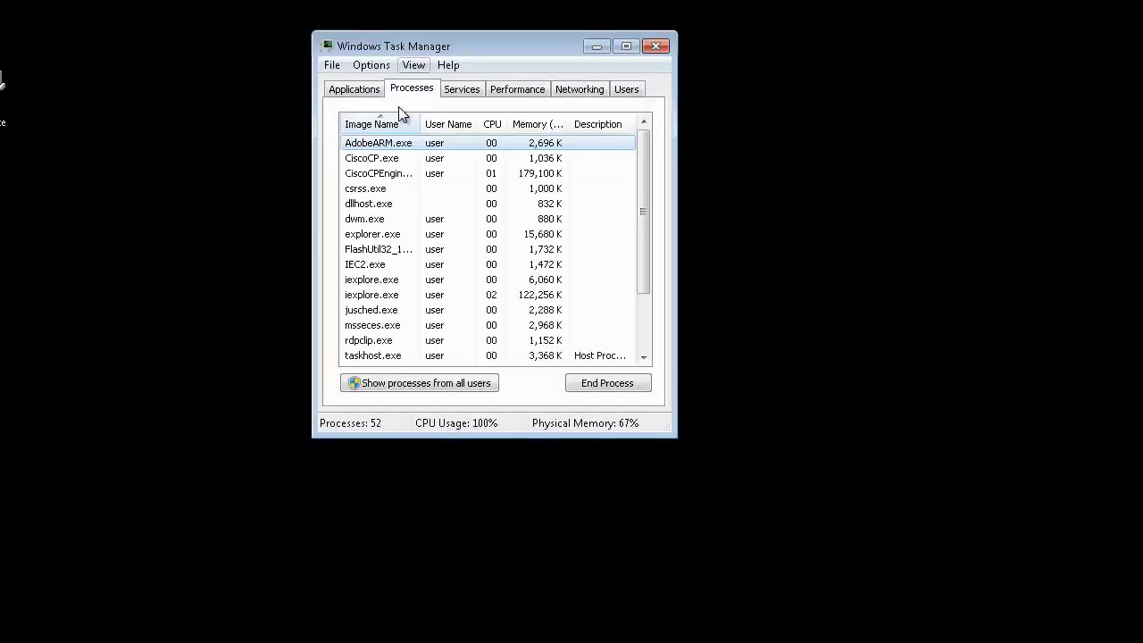
click(391, 158)
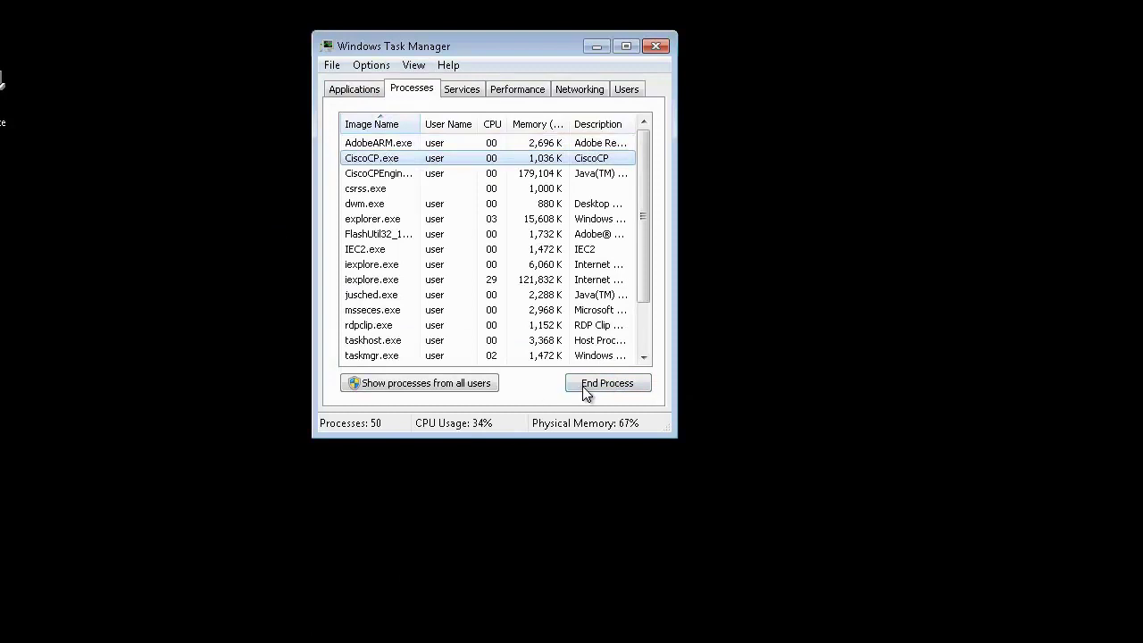
click(608, 384)
click(537, 374)
click(391, 159)
click(605, 375)
click(527, 374)
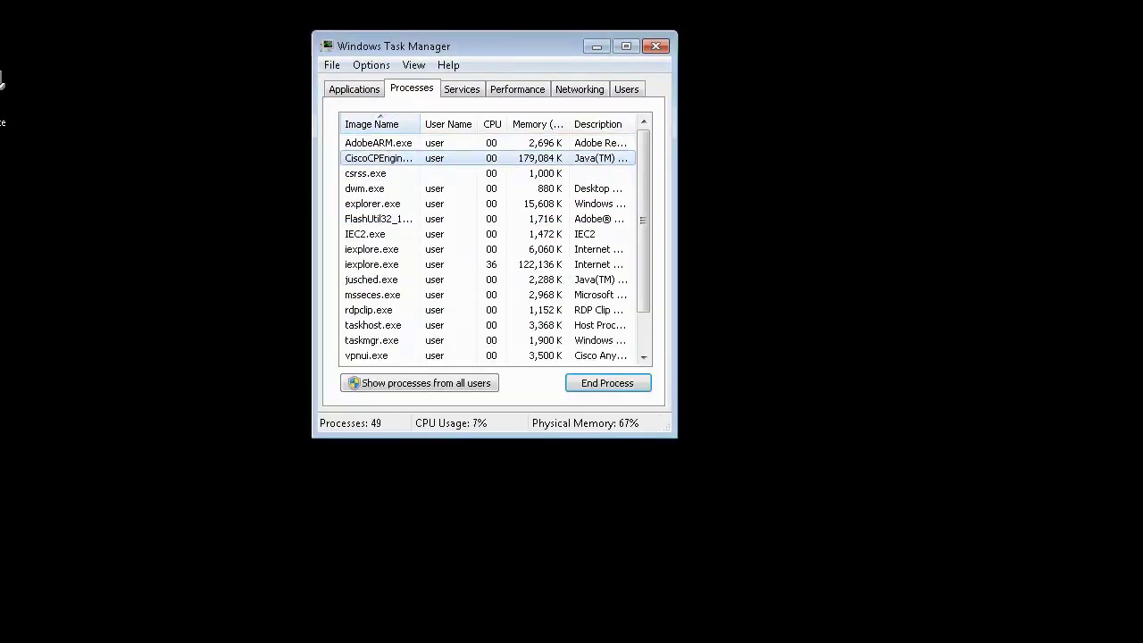
click(660, 42)
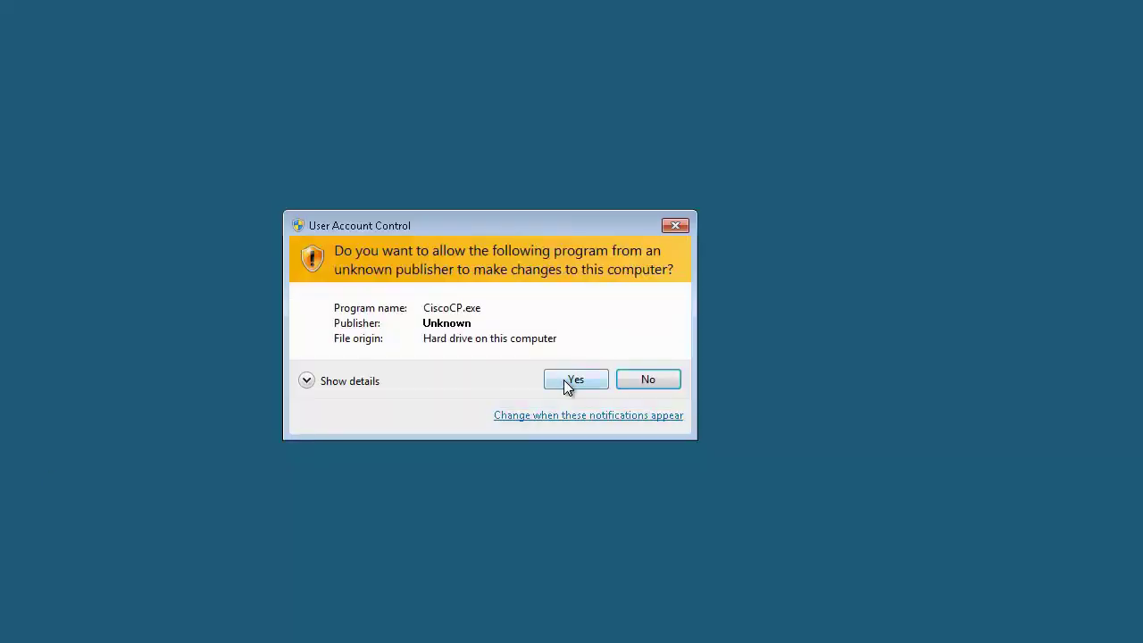
click(570, 379)
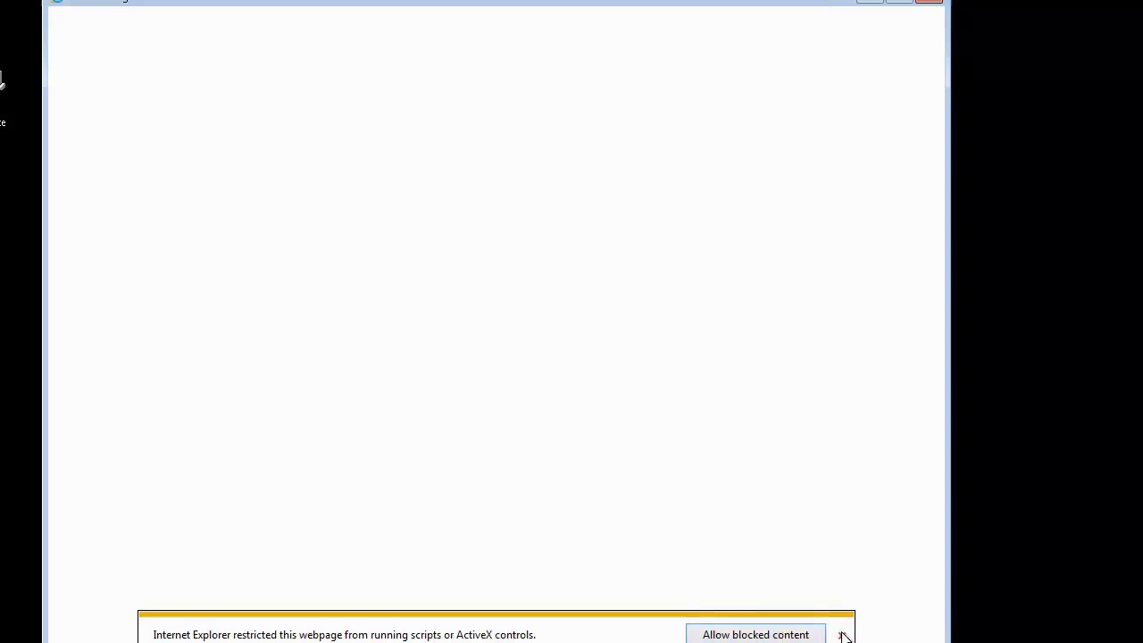
Step: Close the blank CCP browser window showing the blocked-content notice
click(931, 3)
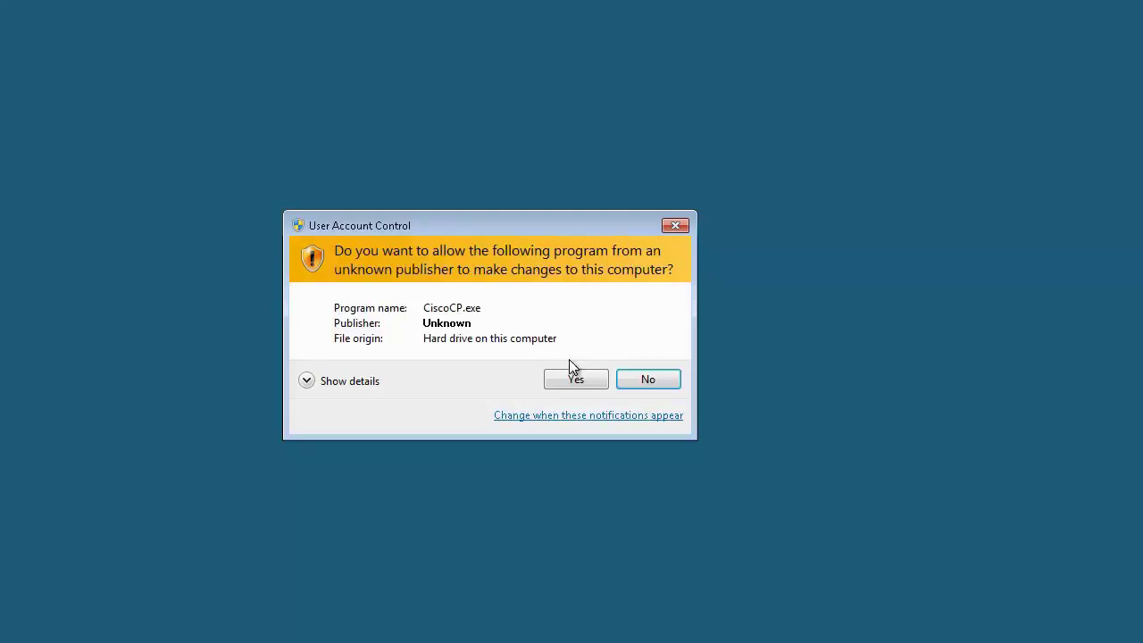
Step: Dismiss the already-running error and end the CiscoCP.exe process in Task Manager
click(576, 376)
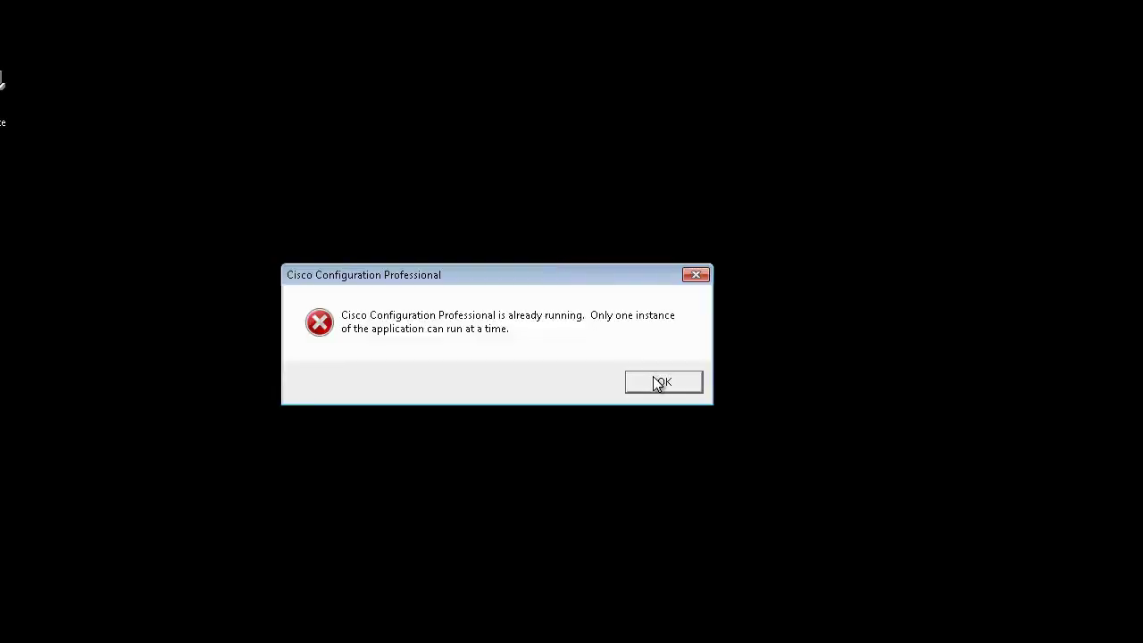
click(661, 381)
right_click(417, 642)
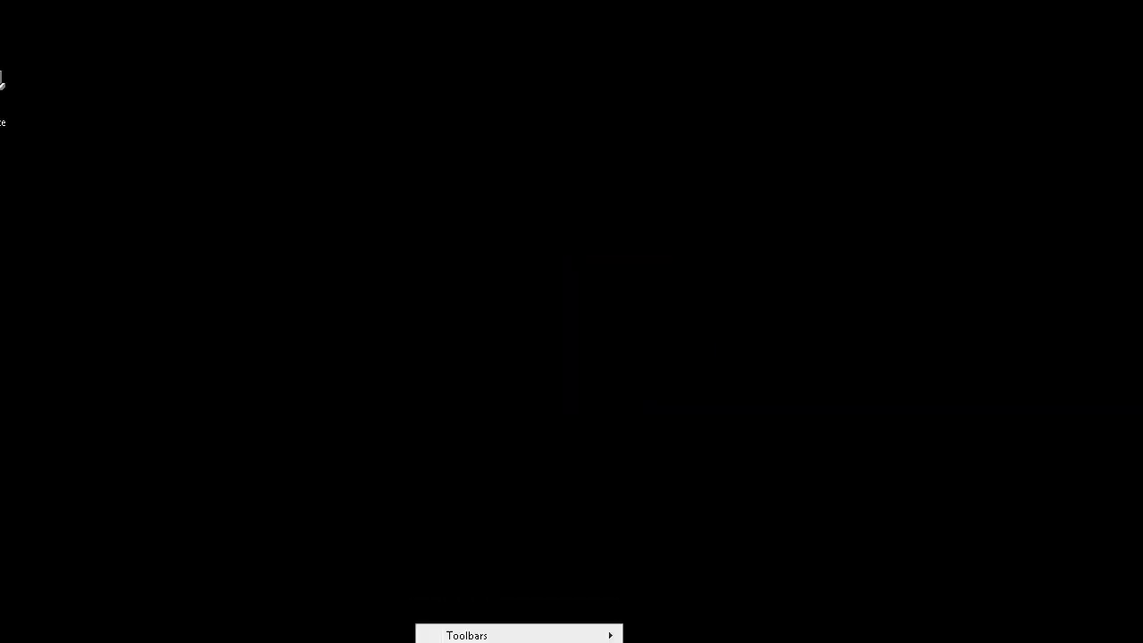
key(ctrl+shift+Escape)
click(377, 159)
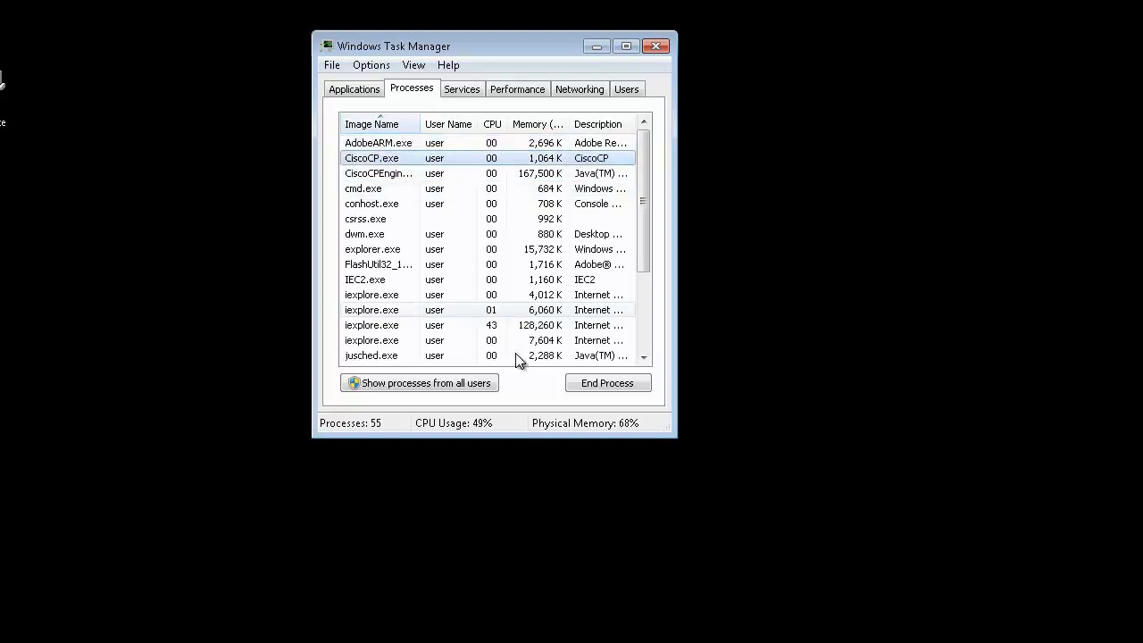
click(607, 383)
click(528, 370)
Step: End the Cisco CP engine process, close Task Manager, and reposition the CCP desktop shortcut
click(393, 158)
click(607, 383)
click(503, 369)
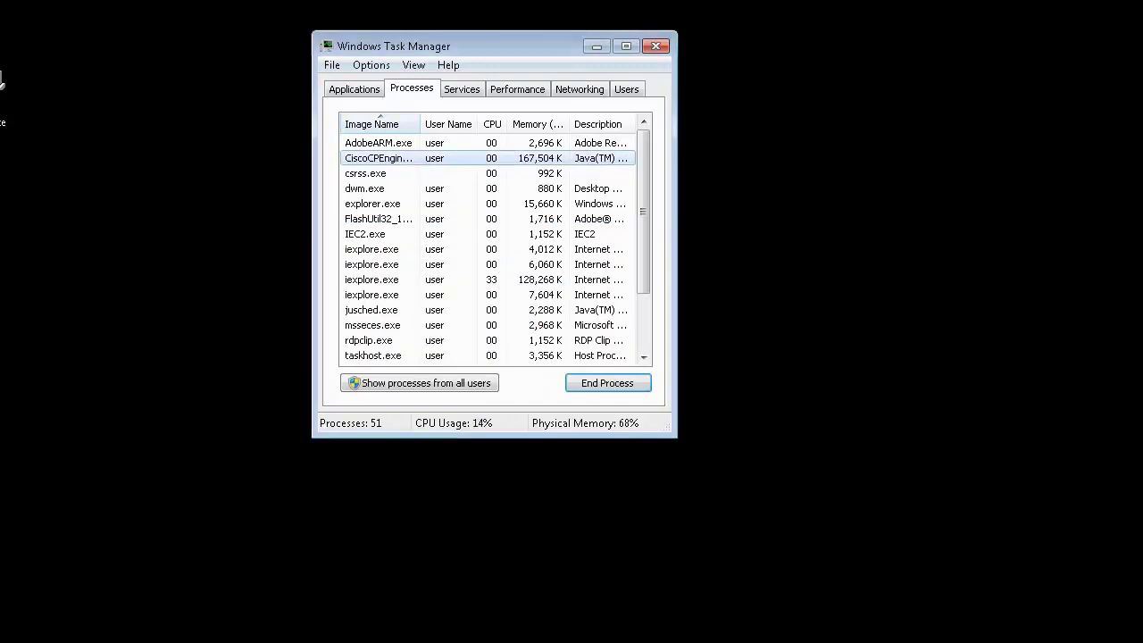
click(358, 91)
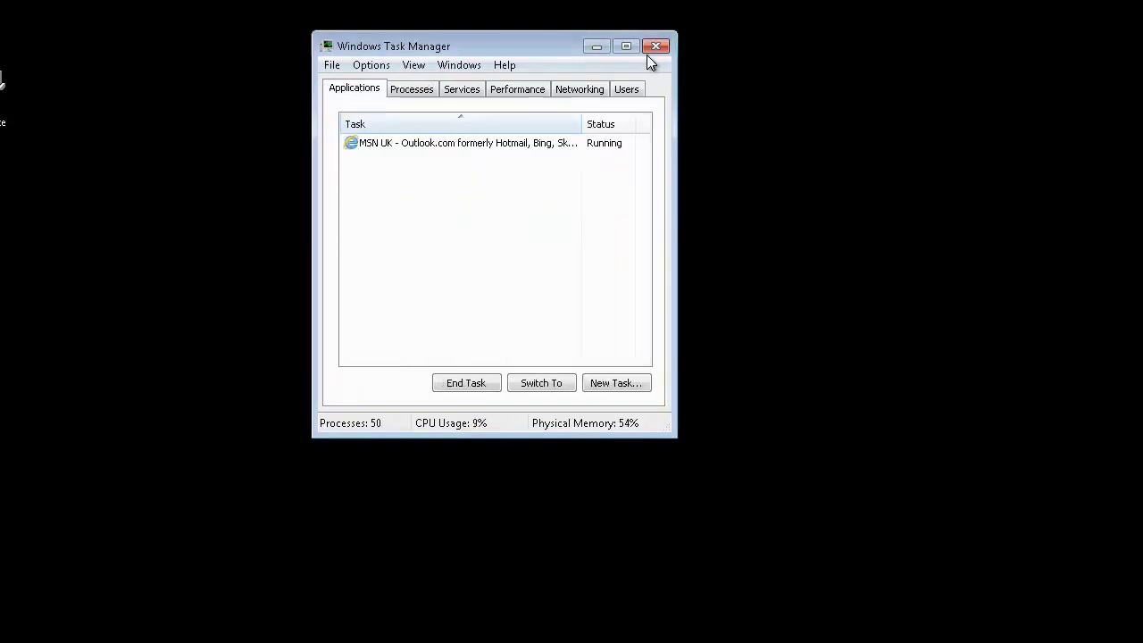
click(657, 48)
drag(166, 477, 323, 460)
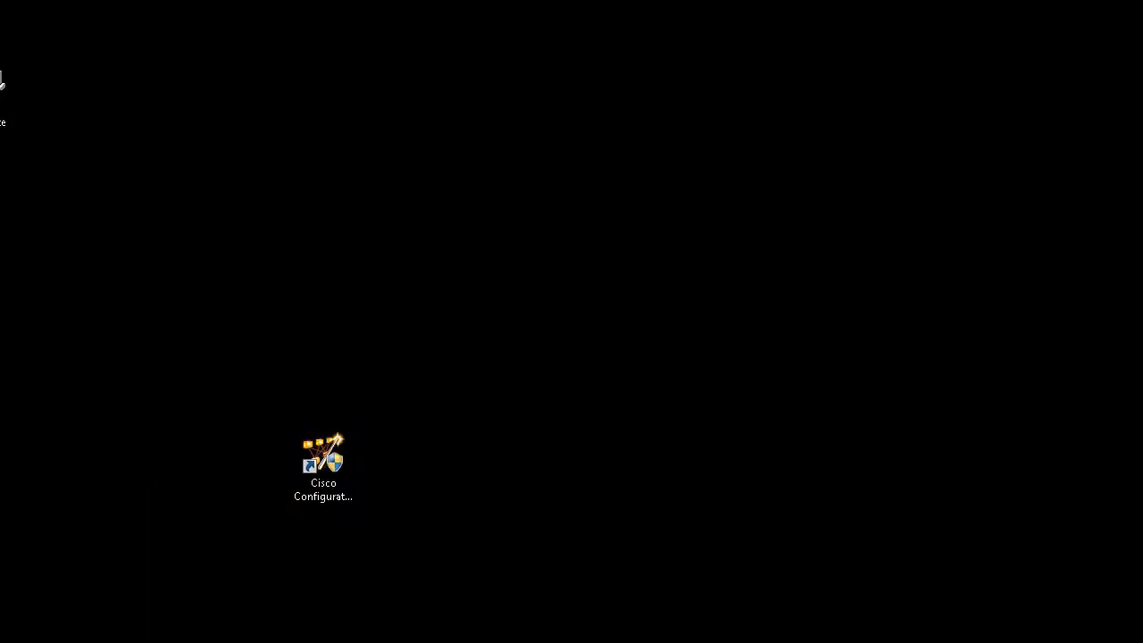
Step: Relaunch CCP, dismiss the please-wait and cannot-launch notices, and confirm removing Cisco Configuration Professional
double_click(320, 480)
click(578, 382)
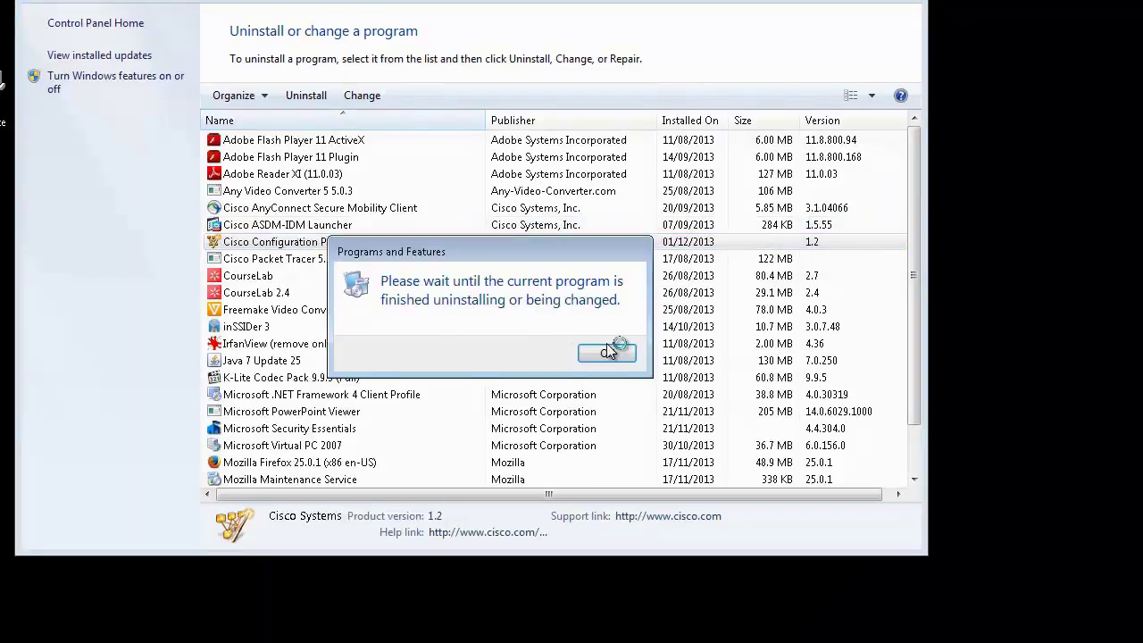
click(608, 353)
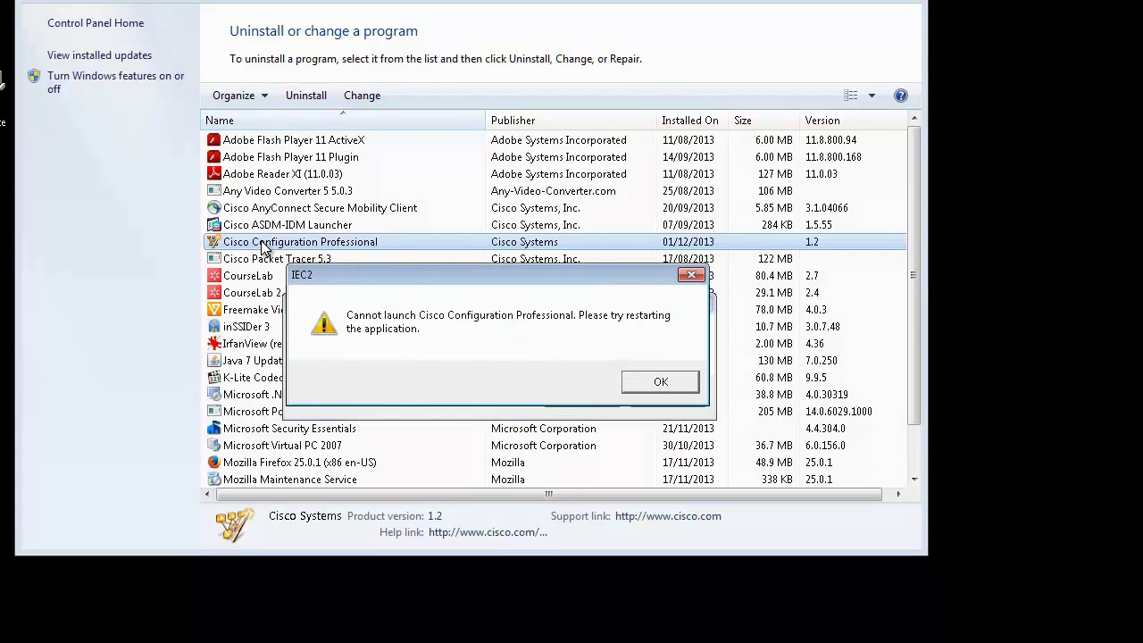
click(657, 385)
click(583, 395)
Step: Move the uninstall wizard up, then select device 1's IP address field in Manage Community
drag(439, 186, 439, 78)
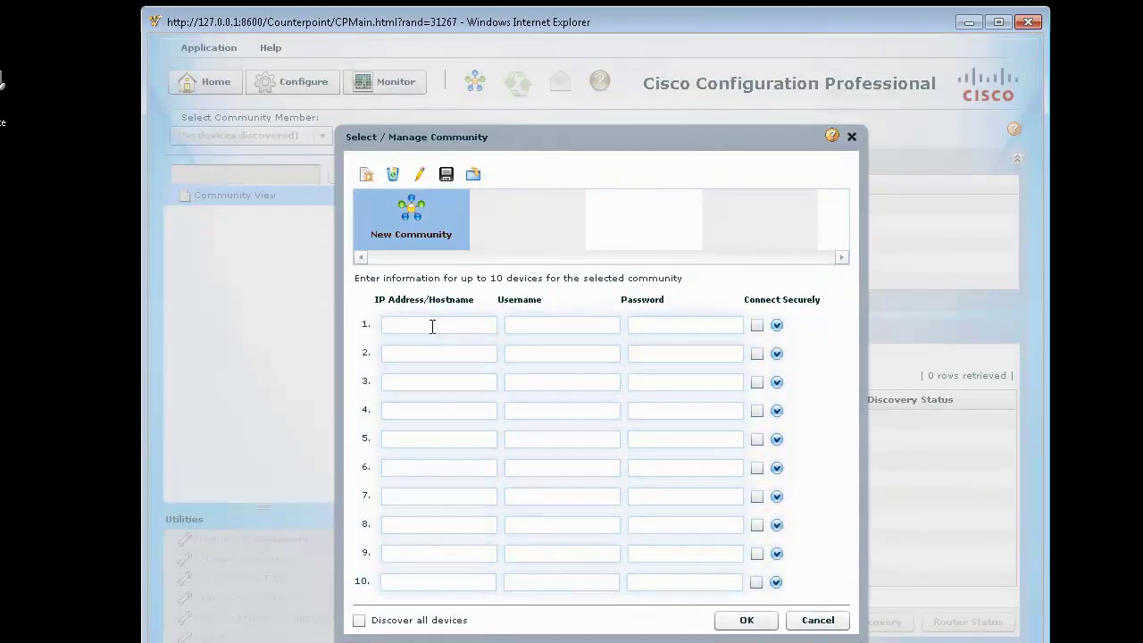
click(416, 326)
Step: Fill device 1 with address 10.10.12.1 plus its username and password, then launch PuTTY
text(10)
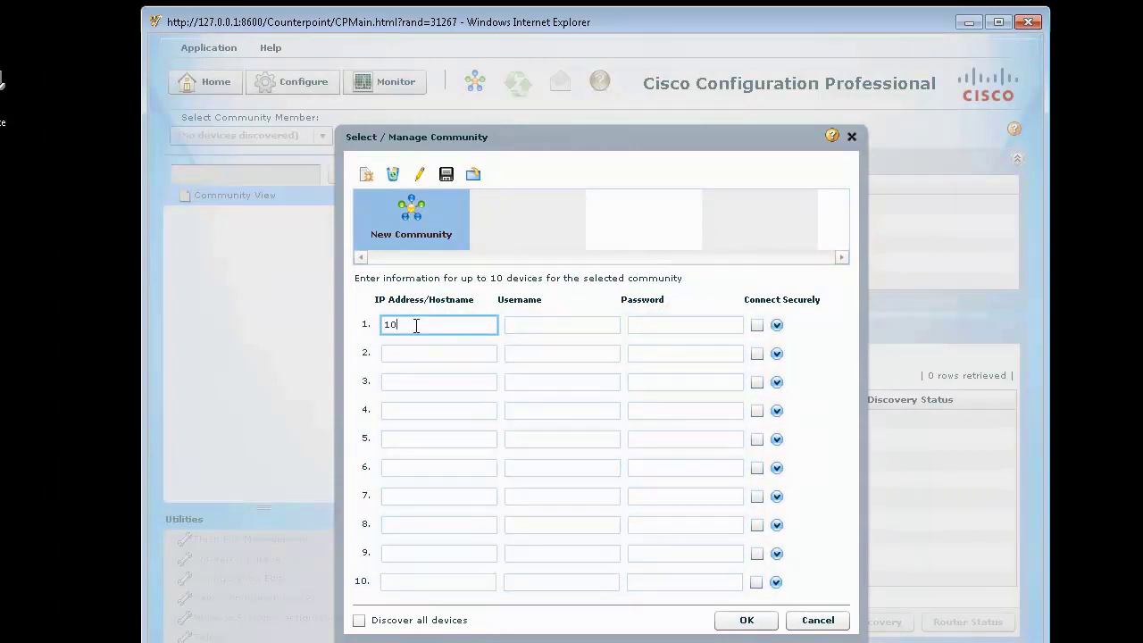
drag(402, 326, 351, 326)
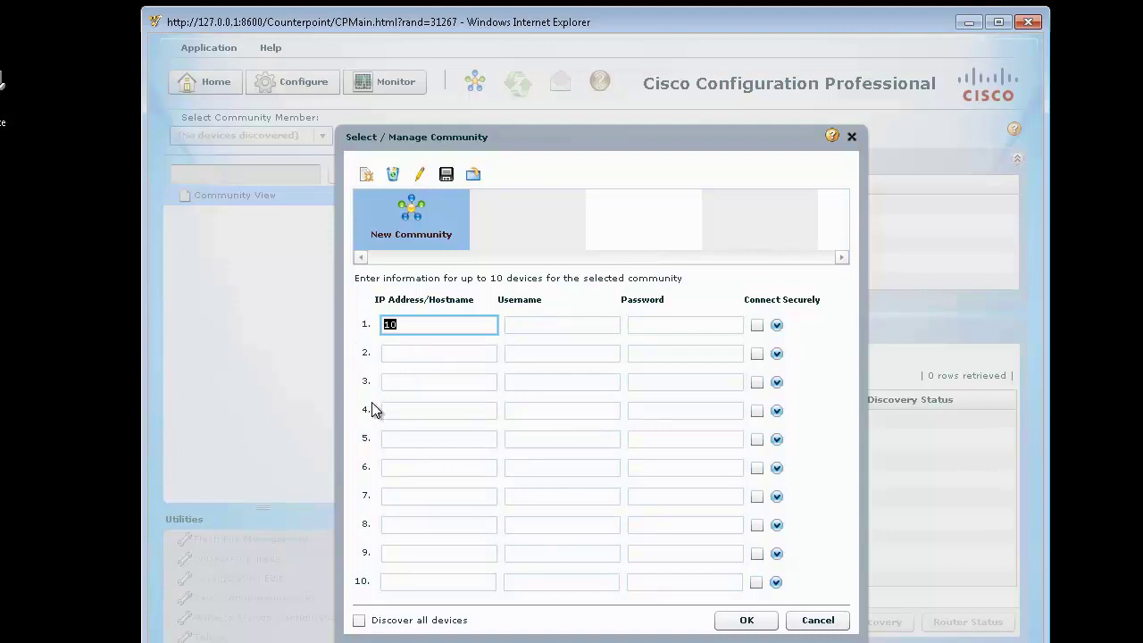
text(.10.12.1)
key(Tab)
text(cisco)
key(Tab)
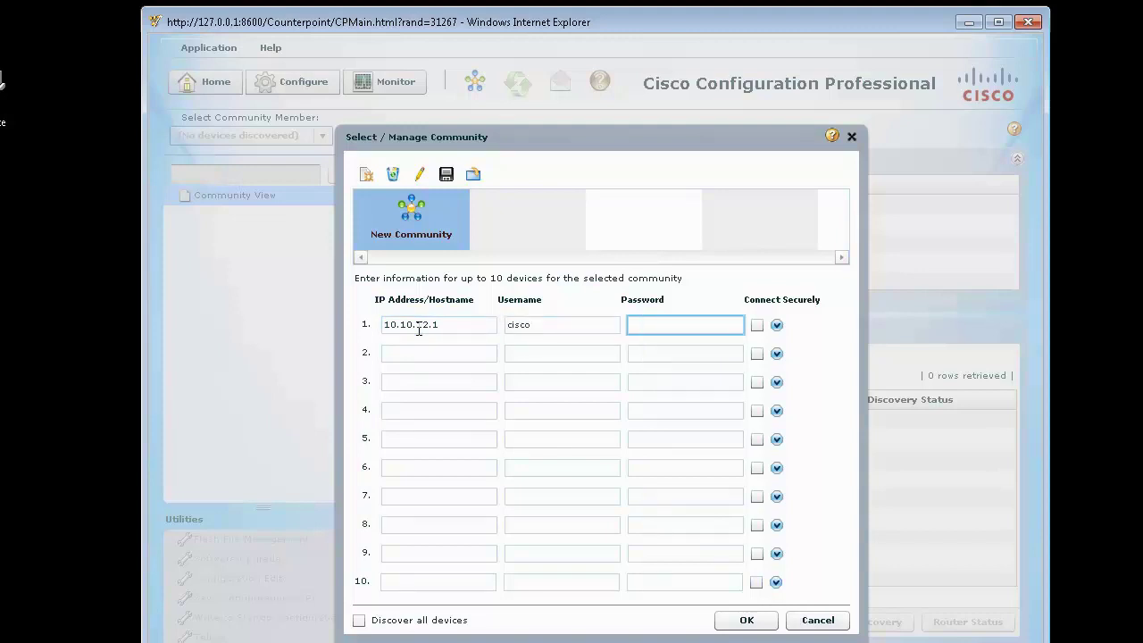
text(cisco1234)
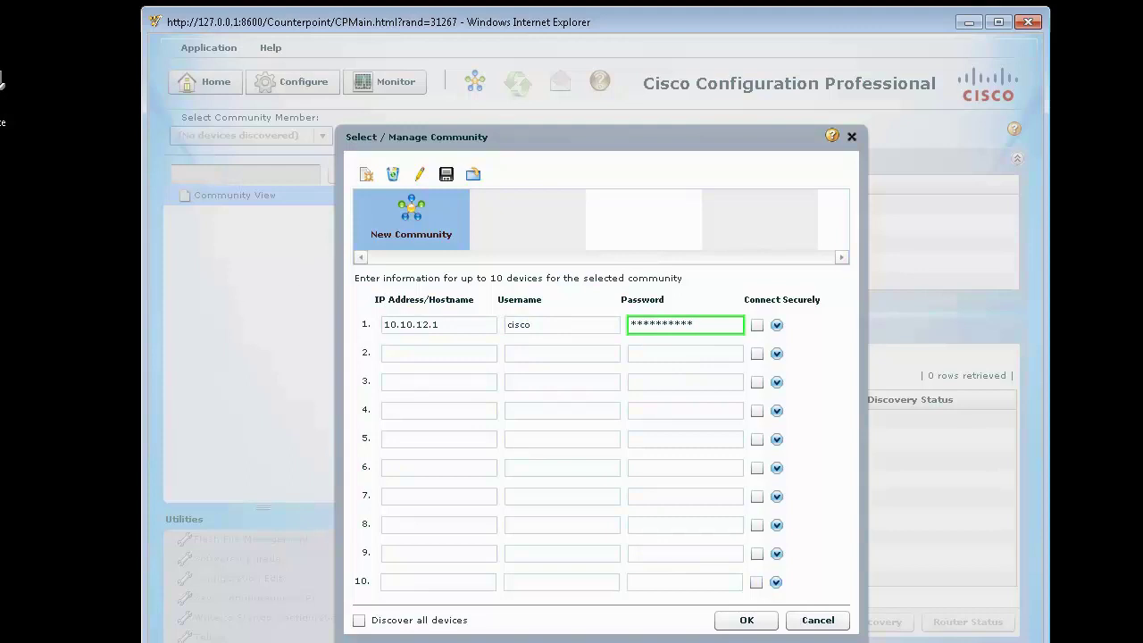
double_click(7, 97)
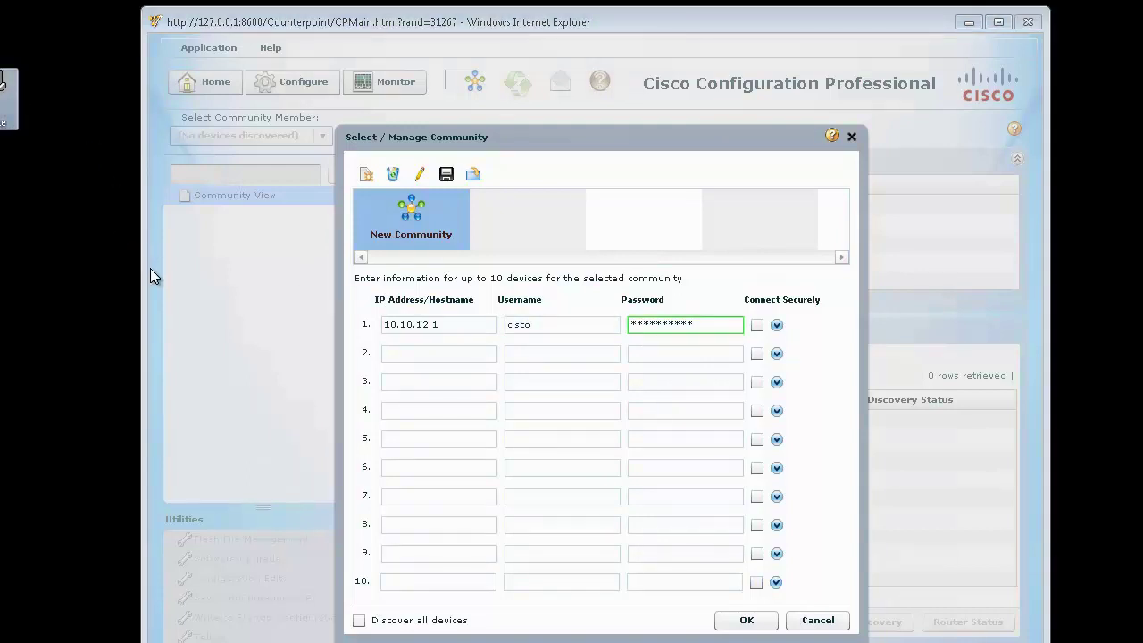
click(547, 358)
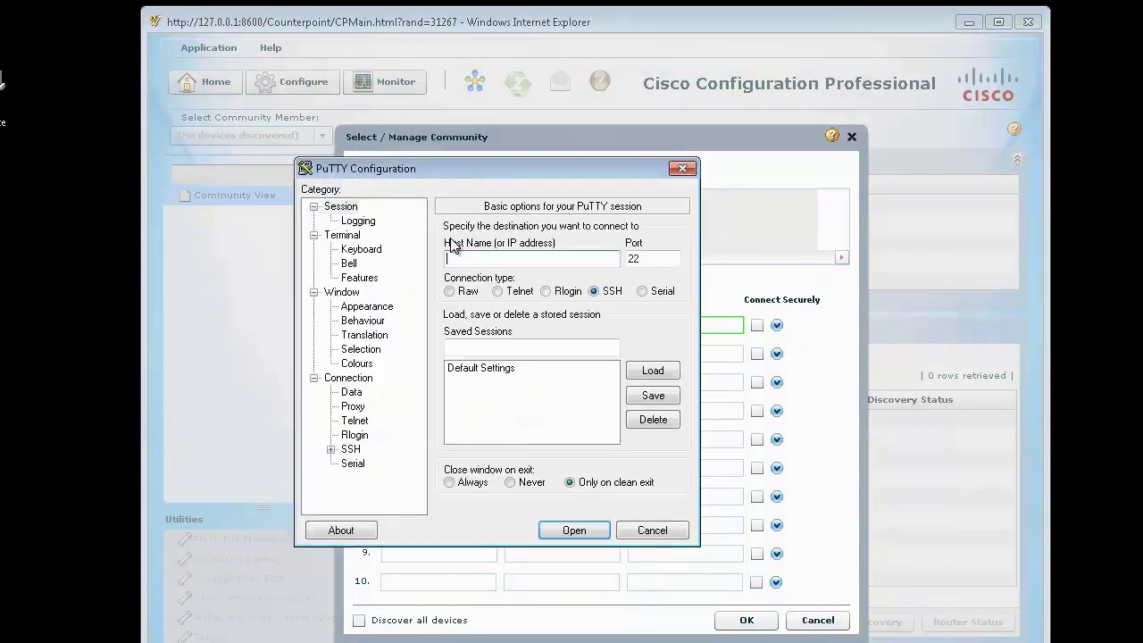
Step: After the COM1 attempt fails, relaunch PuTTY and open a serial session on COM5
click(640, 291)
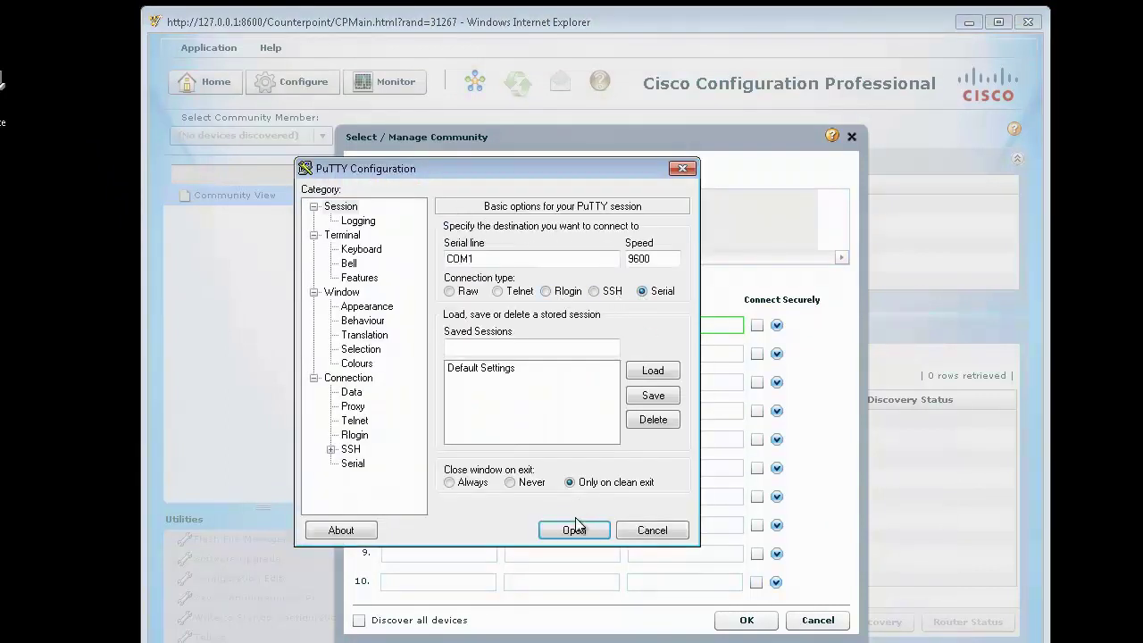
click(575, 530)
click(593, 413)
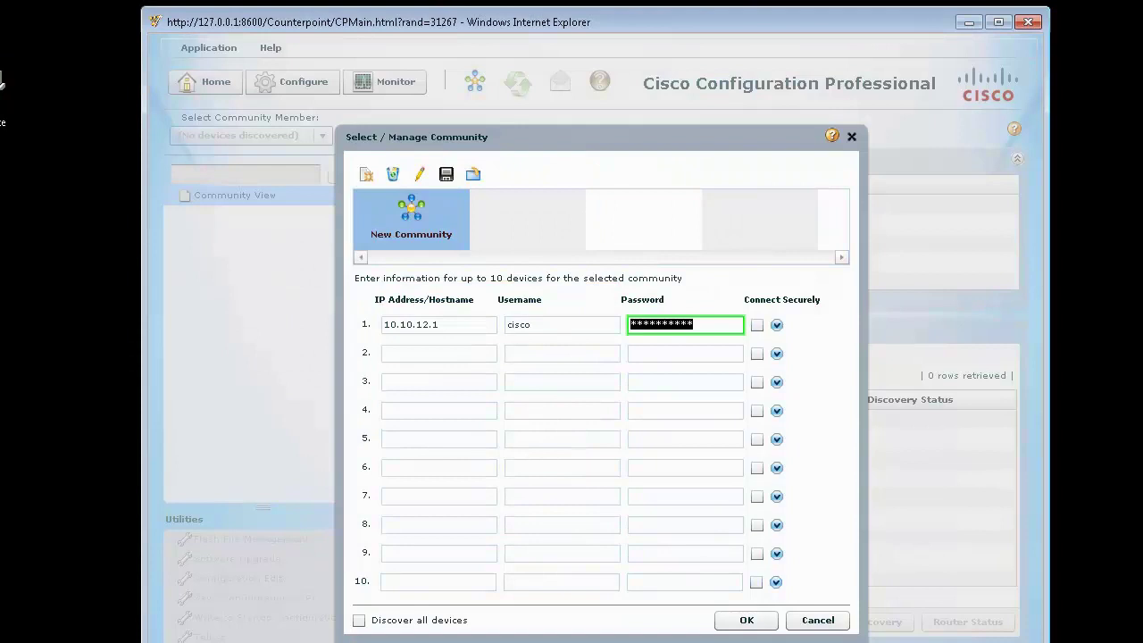
double_click(7, 89)
click(548, 359)
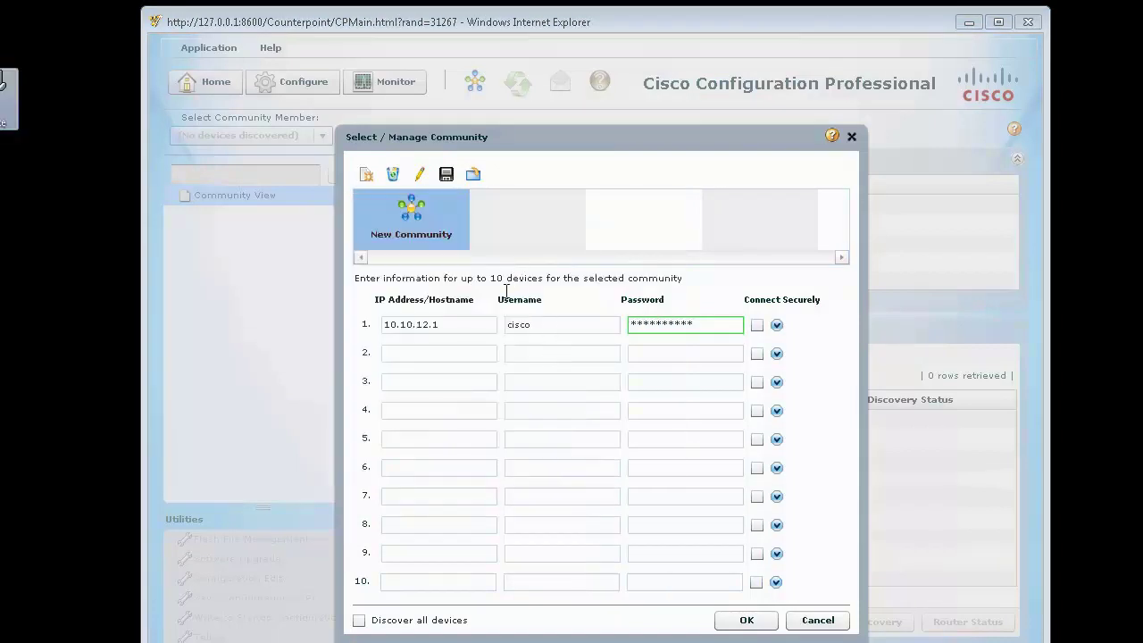
click(643, 291)
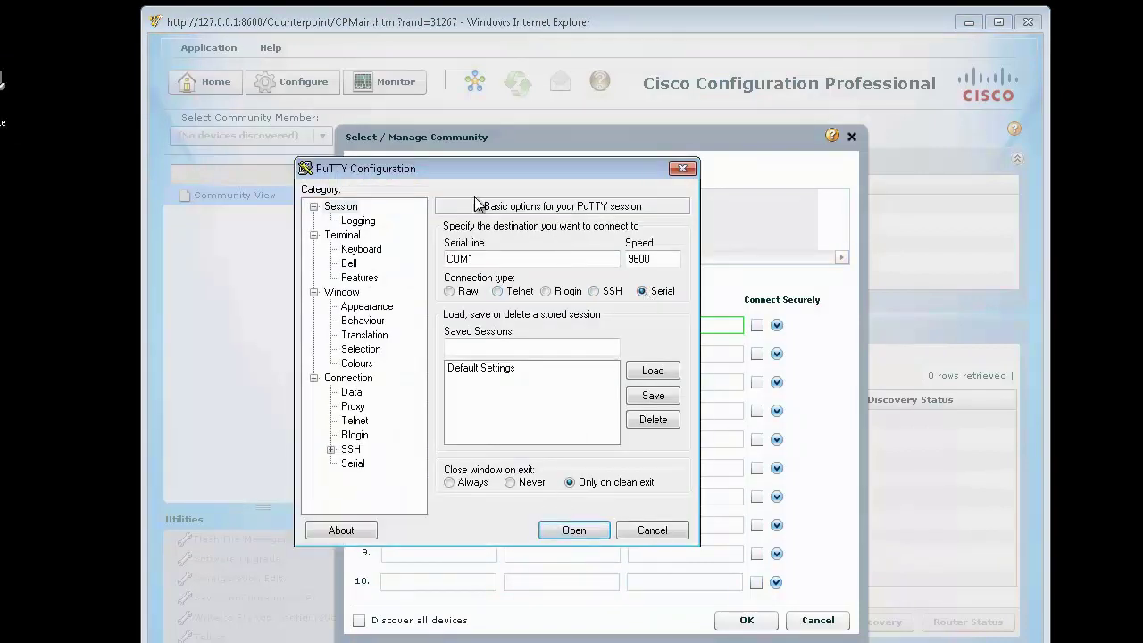
click(498, 259)
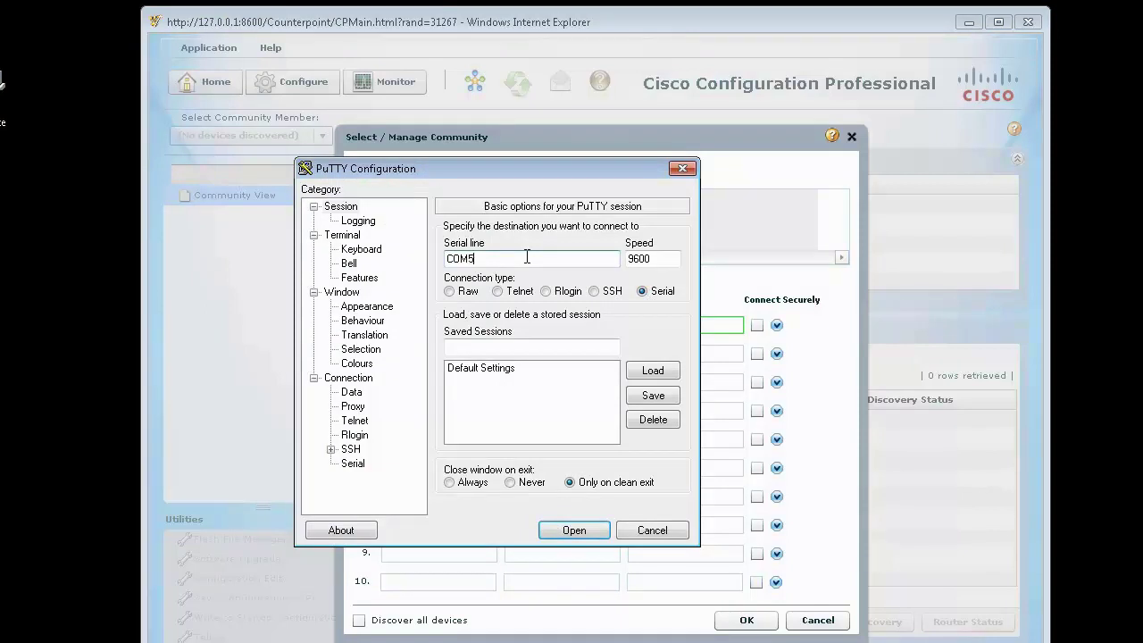
text(5)
key(Return)
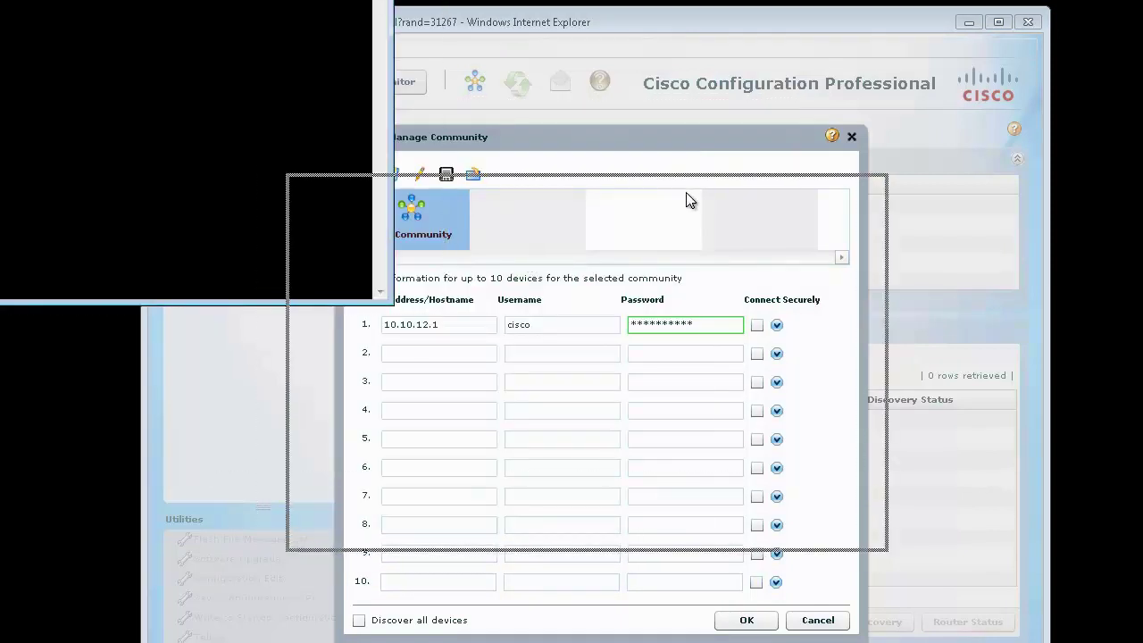
Step: Enter privileged mode and list the router's brief interface summary
key(Return)
key(Return)
key(Return)
key(Return)
key(Return)
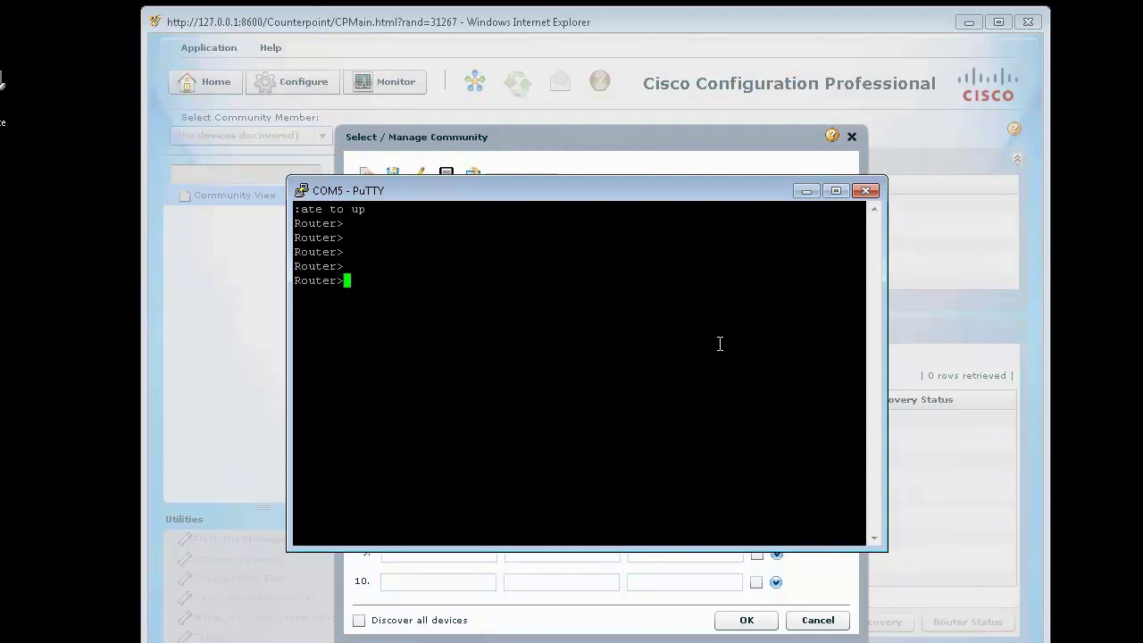
text(en)
key(Return)
key(Return)
key(Return)
text(sh ip int brie)
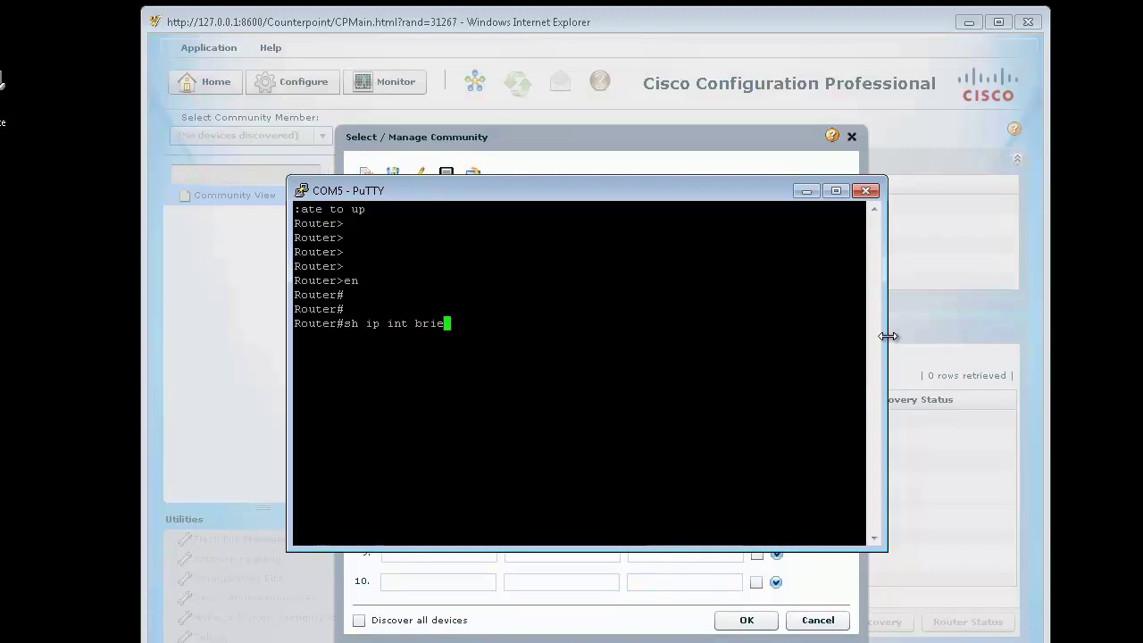
drag(888, 334, 1000, 318)
key(Return)
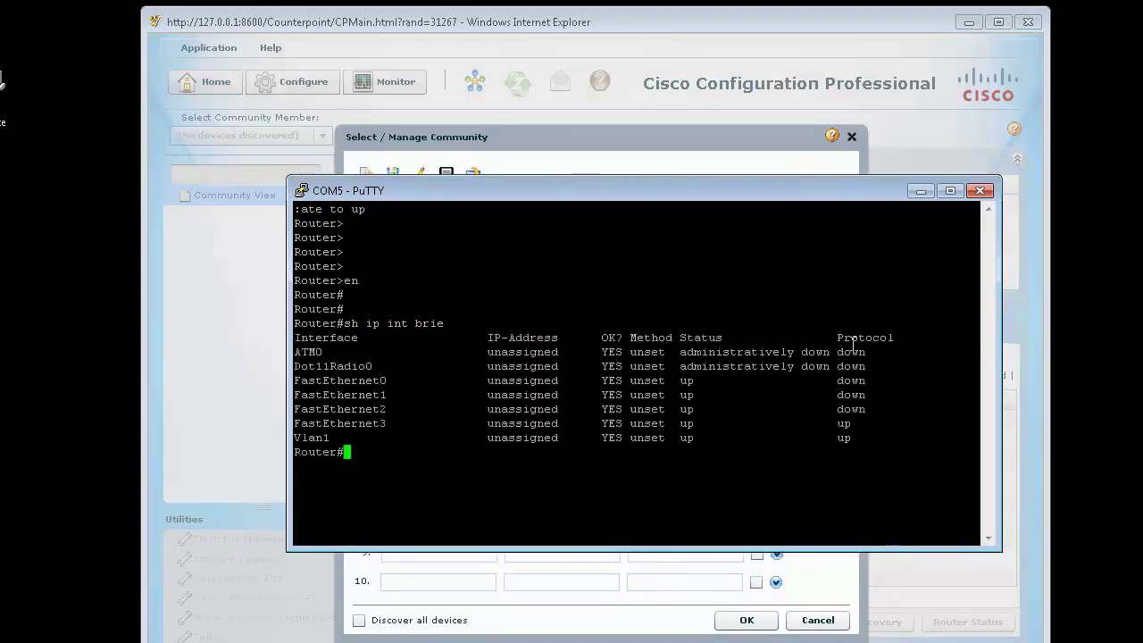
Step: Assign Vlan1 the address 10.10.12.1 255.255.255.0 and bring it up with no shut
text(conf t)
key(Return)
text(int vl)
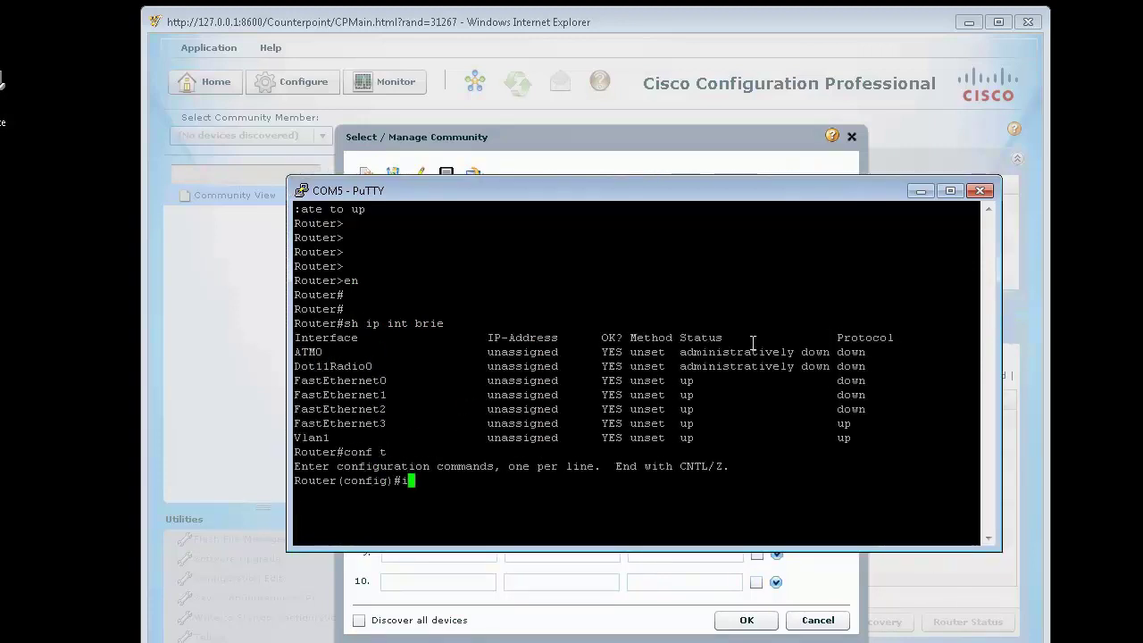
key(Tab)
text(2)
key(Return)
key(Up)
key(Return)
text(ip add)
key(Tab)
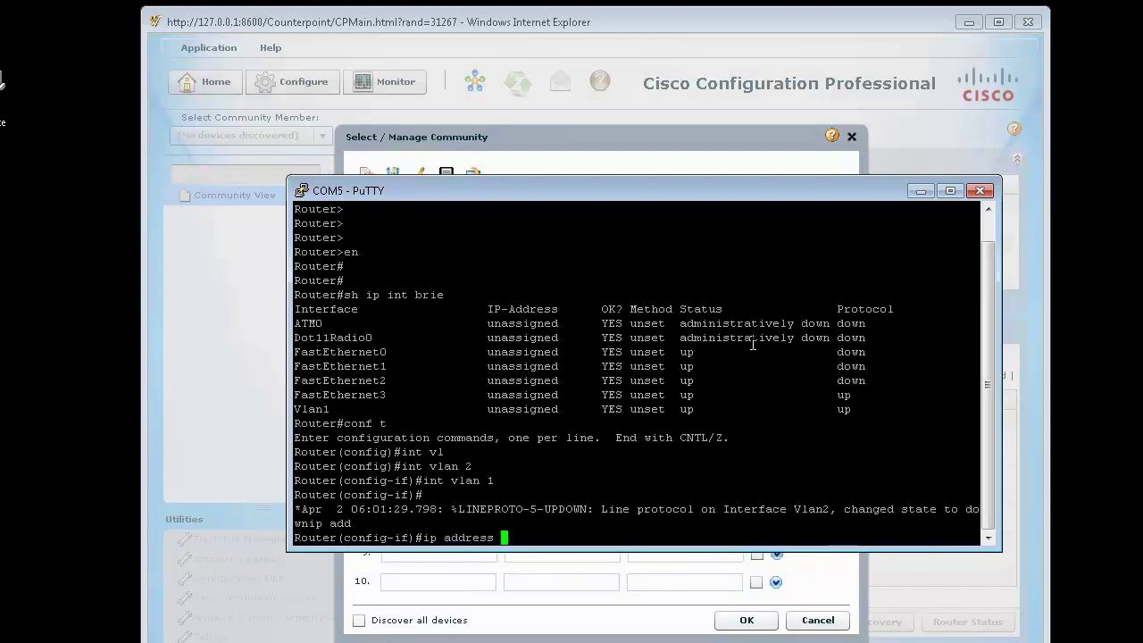
text(10.10.12.1 255.255.255.0)
key(Return)
text(no shut)
key(Return)
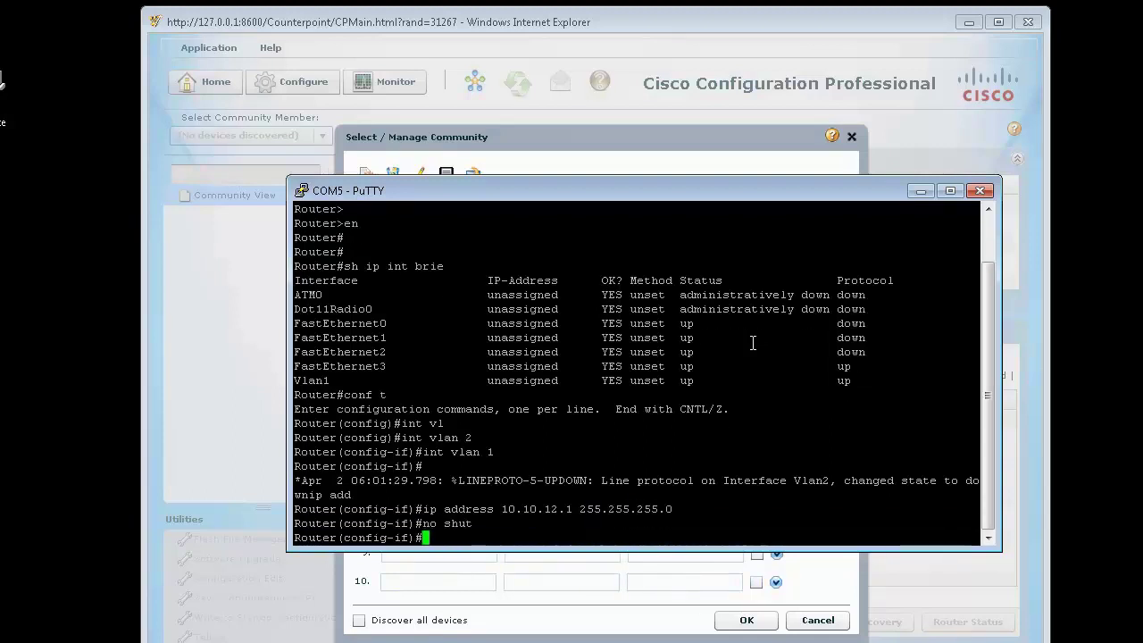
key(Return)
key(Return)
key(Return)
text(exi)
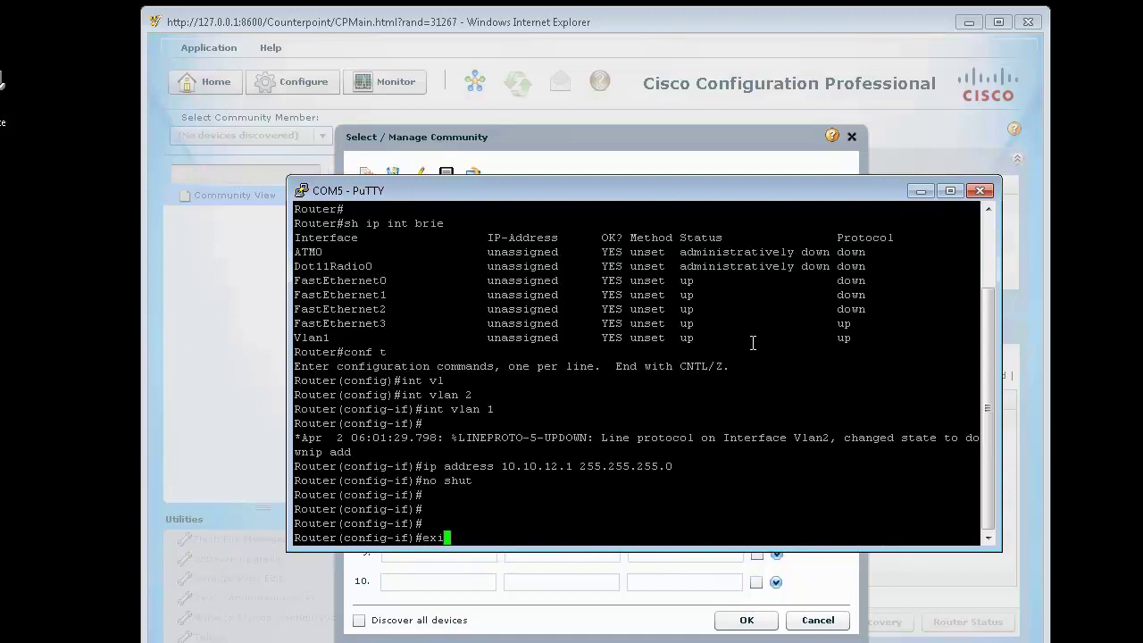
key(Return)
Step: Create DHCP pool TEST with network 10.10.12.0 255.255.255.0 and exit configuration mode
text(ip dh)
key(Tab)
text(po)
key(Tab)
text(TEST)
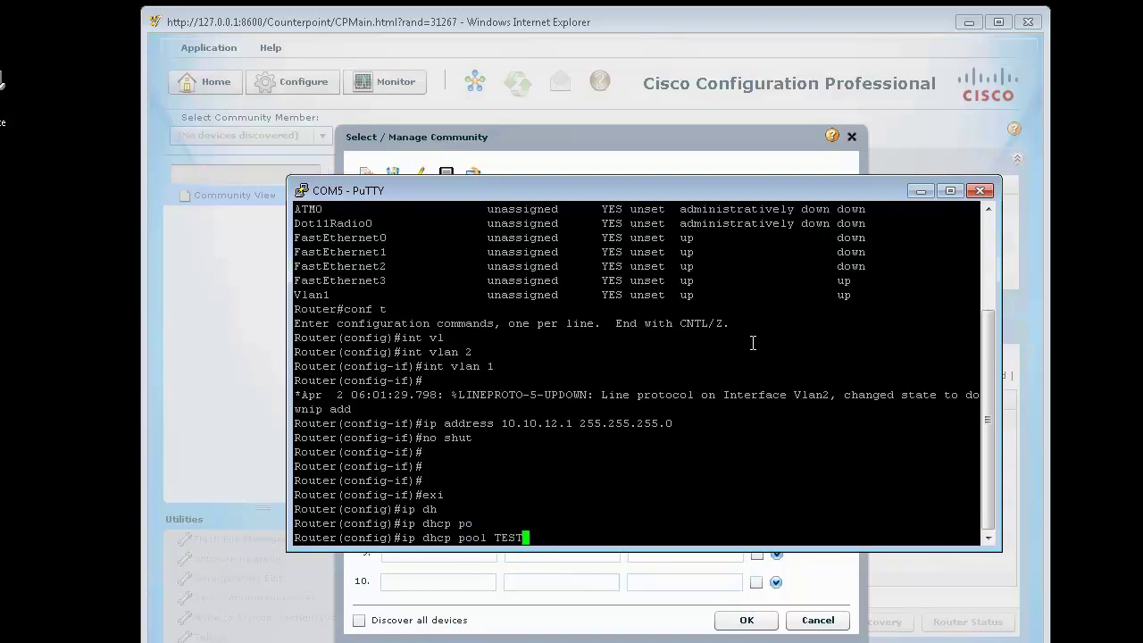
key(Return)
text(netw)
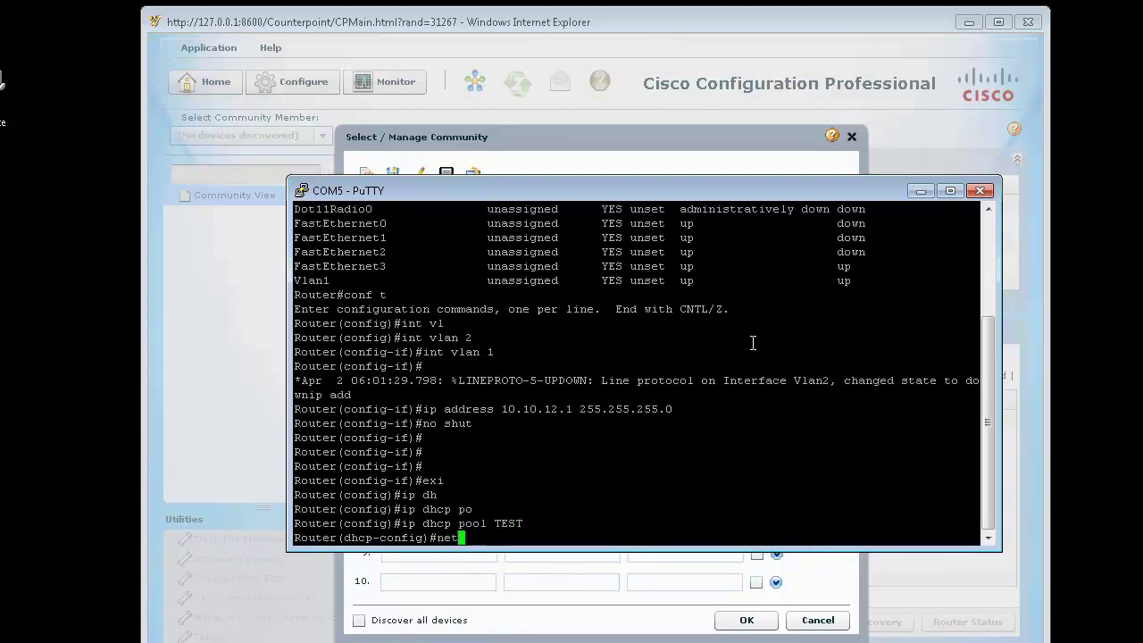
key(Tab)
text(10.10)
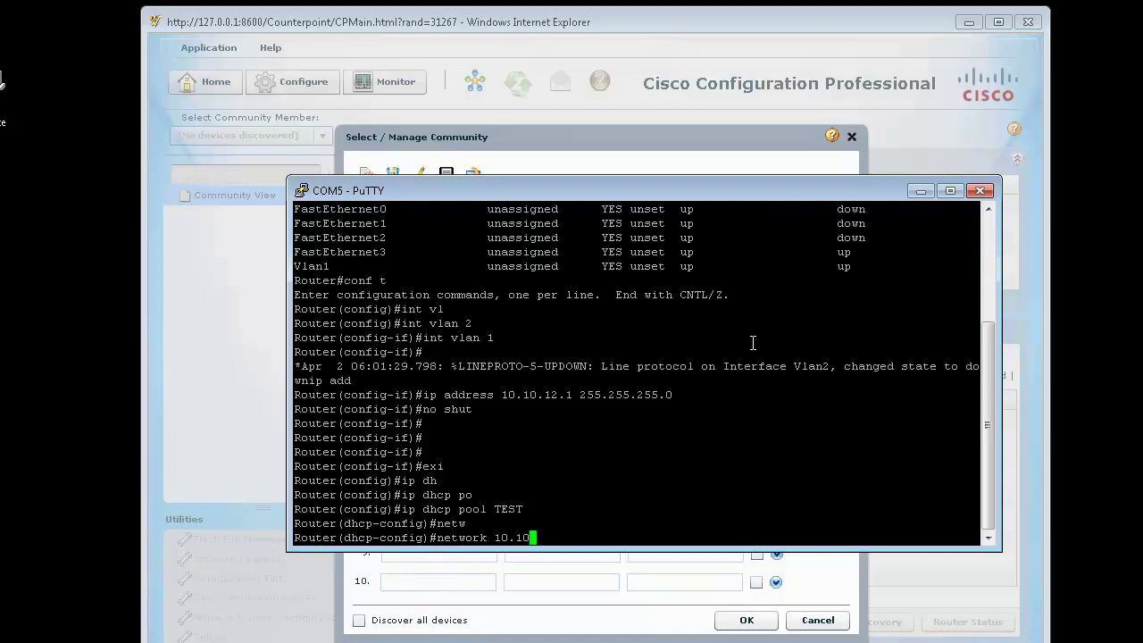
text(.12.0 255.255.255.0)
key(Return)
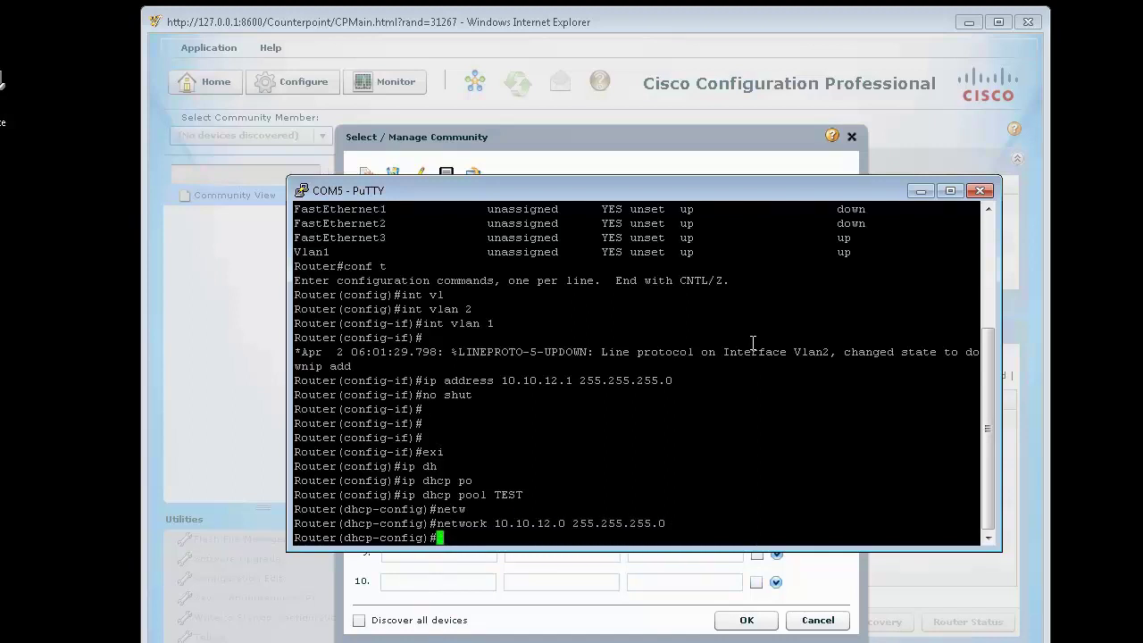
key(ctrl+z)
key(Return)
key(Return)
key(Return)
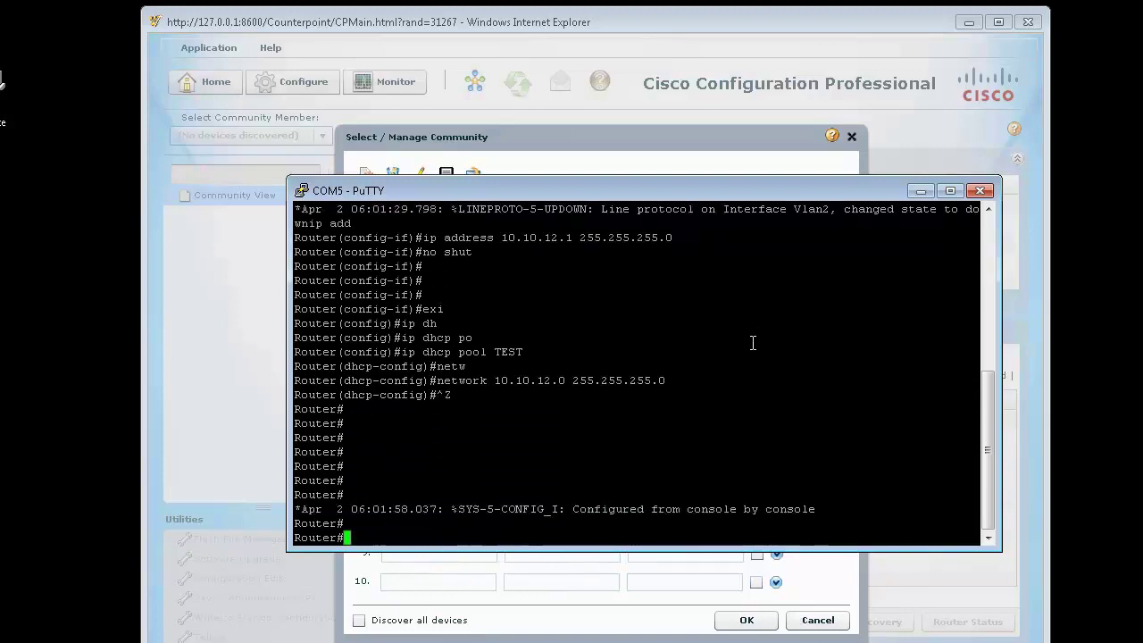
Step: Check the brief interface status and the current DHCP address bindings
text(sh ip int brie)
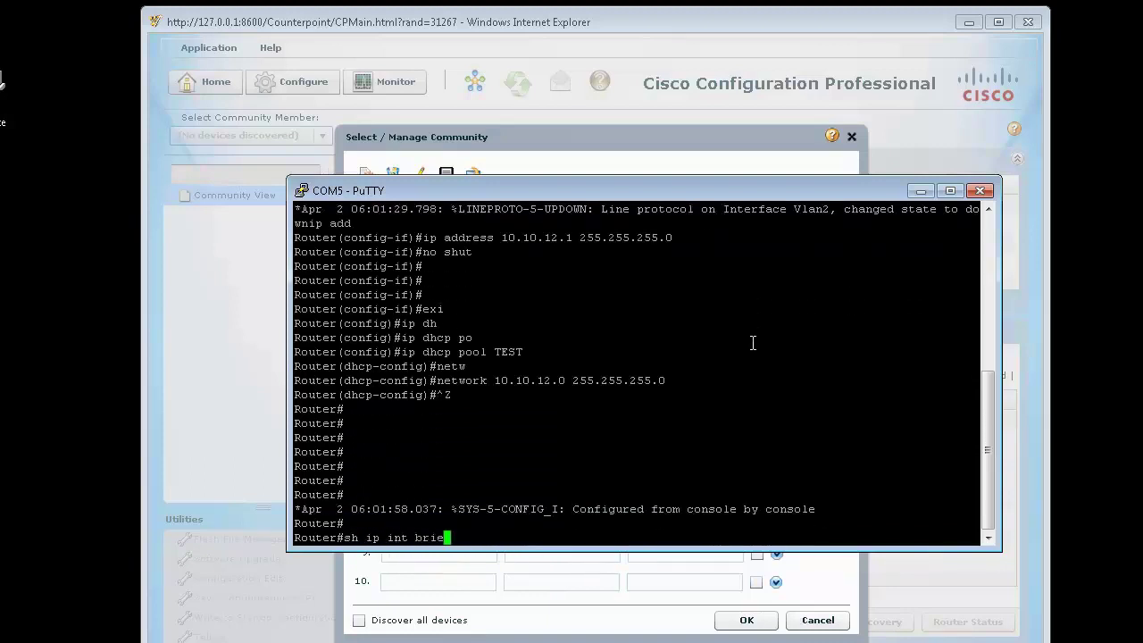
key(Return)
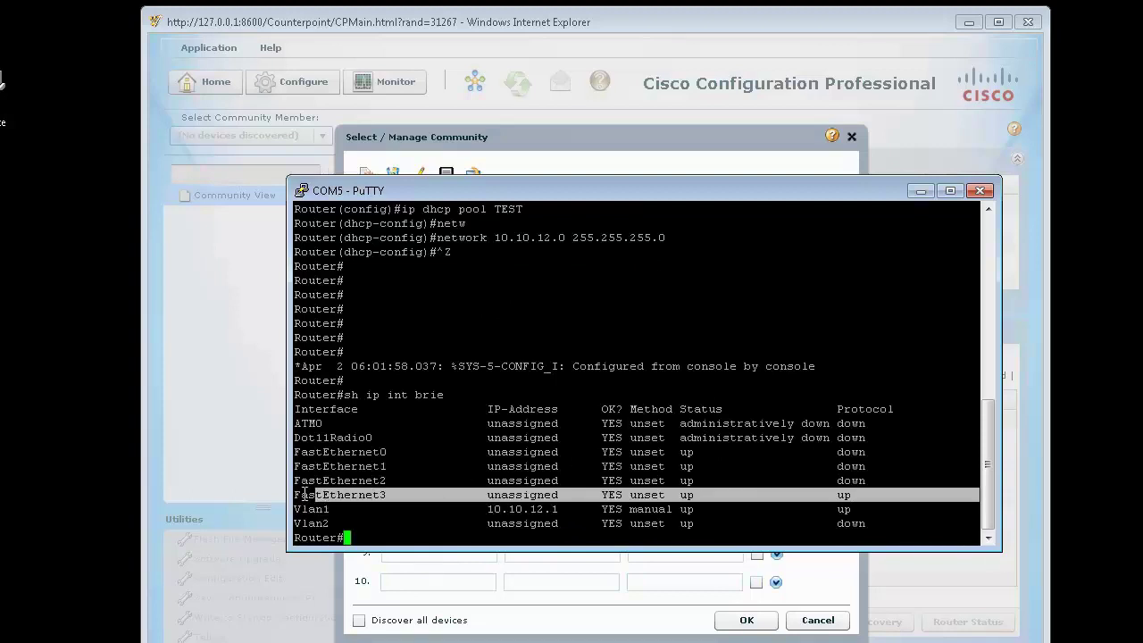
text(sh ip dhc)
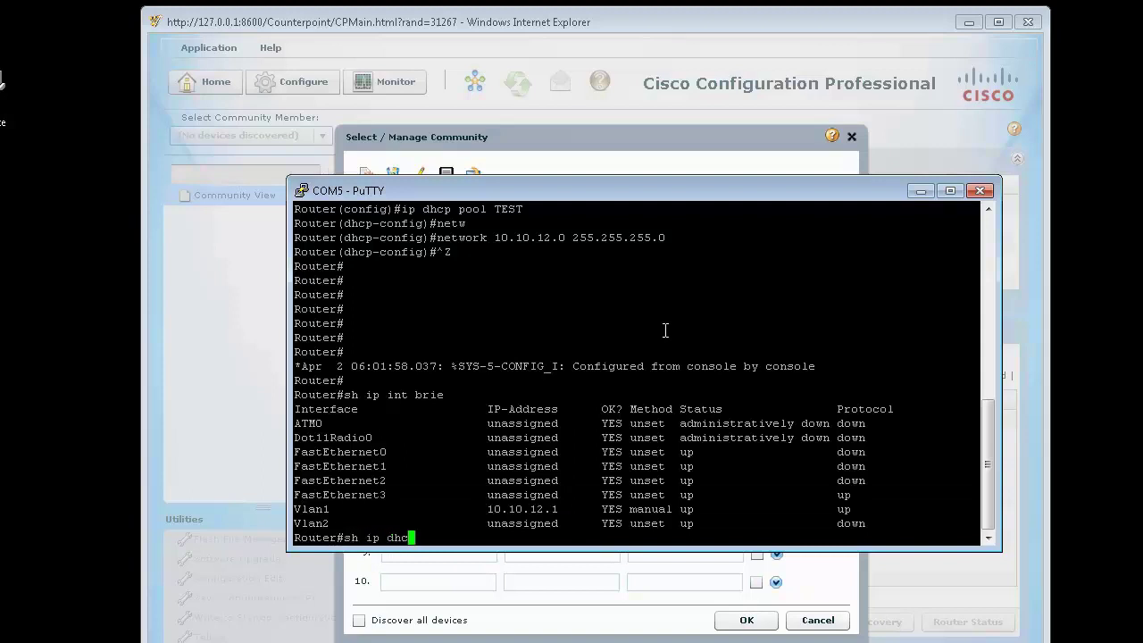
key(Tab)
text(bi)
key(Return)
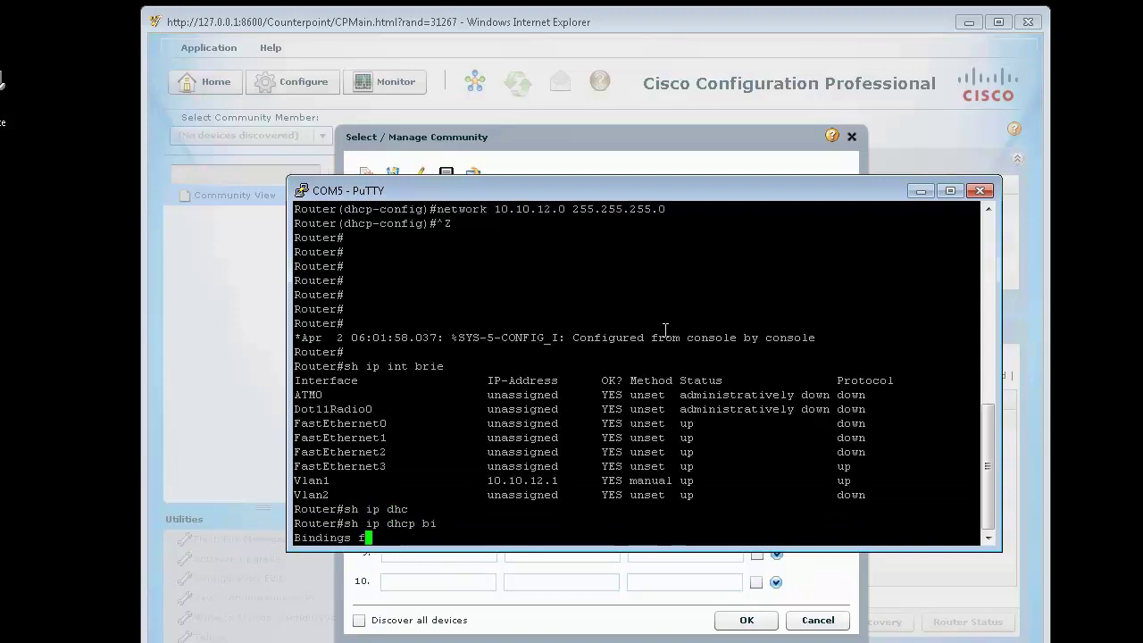
key(Return)
key(Return)
key(Return)
key(Return)
key(Return)
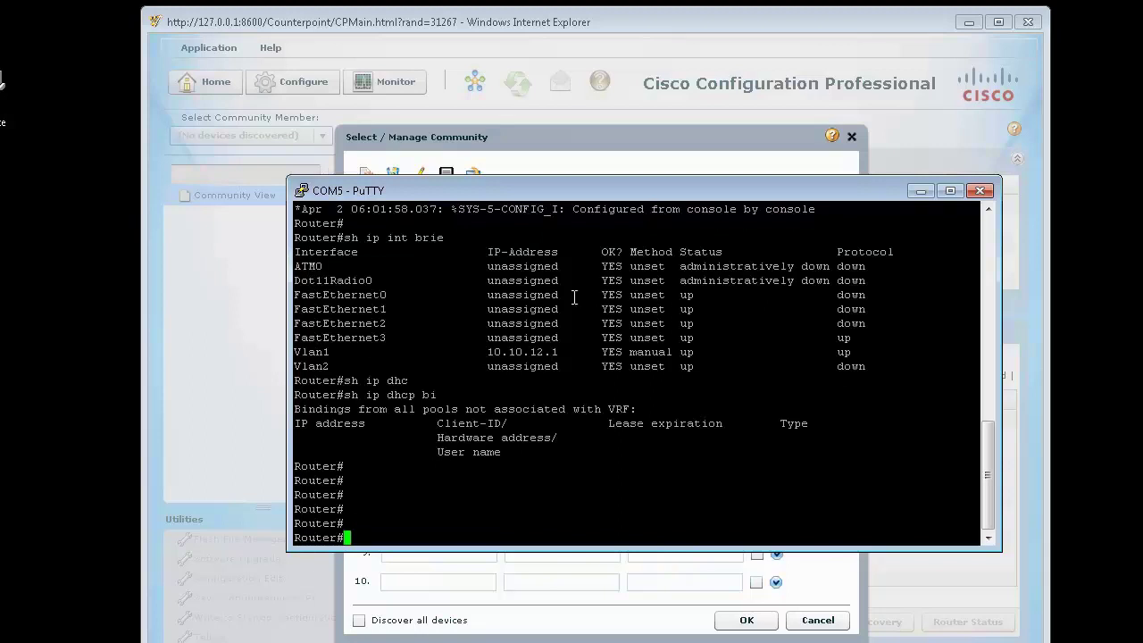
Step: Shut down and then re-enable interface FastEthernet3
text(conf t)
key(Return)
text(int f3)
key(Return)
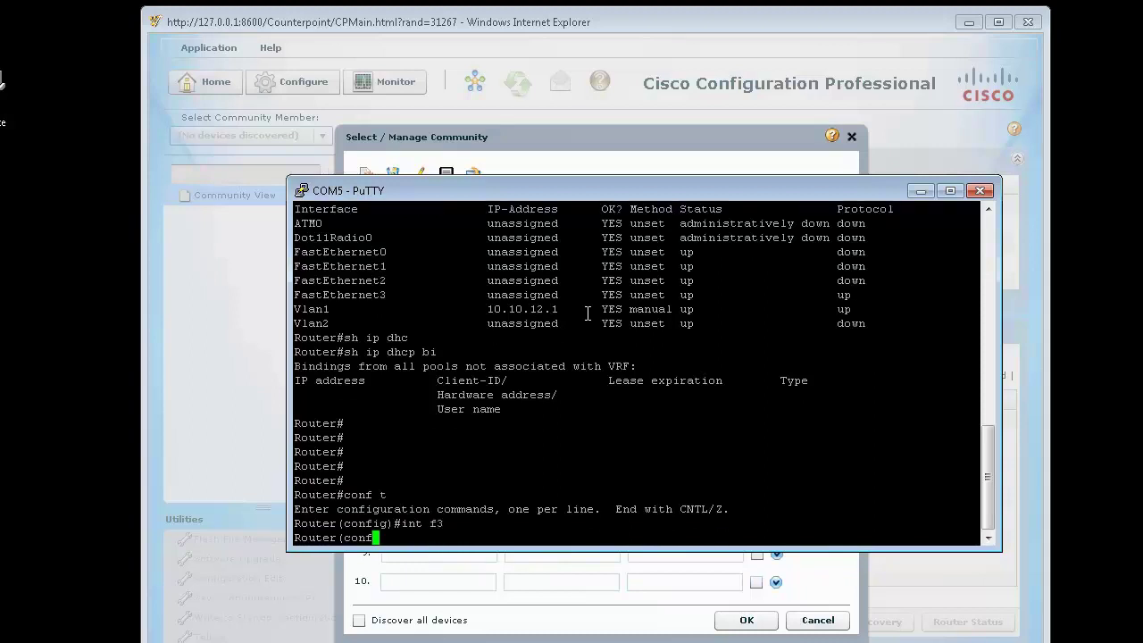
text(shut)
key(Return)
text(no shut)
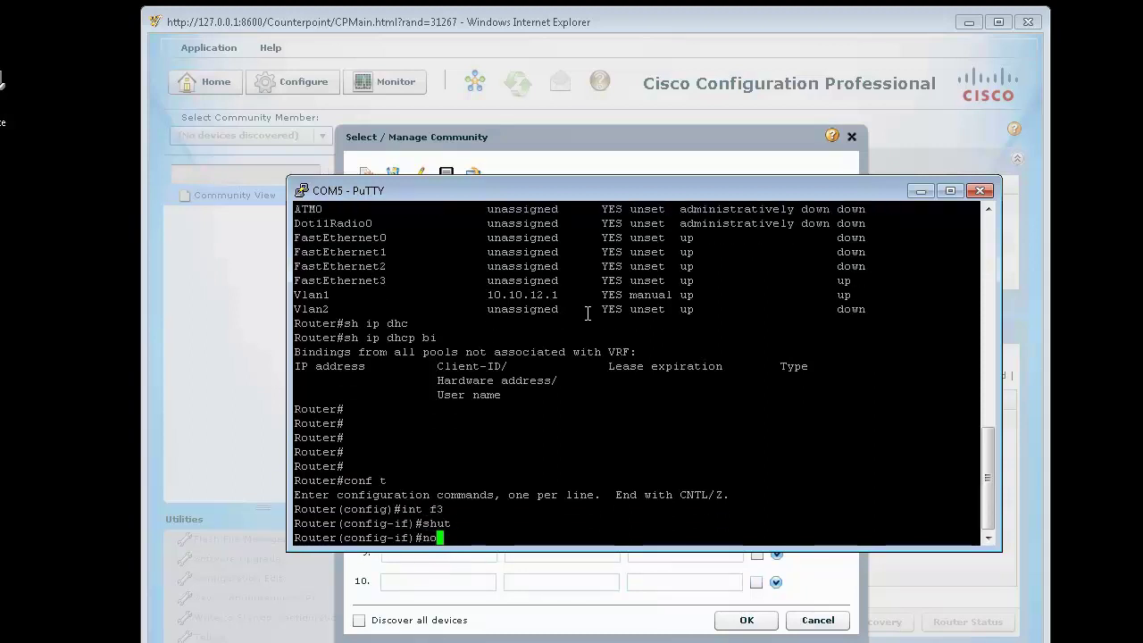
key(Return)
key(ctrl+z)
Step: Re-list the DHCP bindings, then return to CCP's community dialog
key(Return)
key(Return)
key(Return)
key(Return)
key(Return)
key(Return)
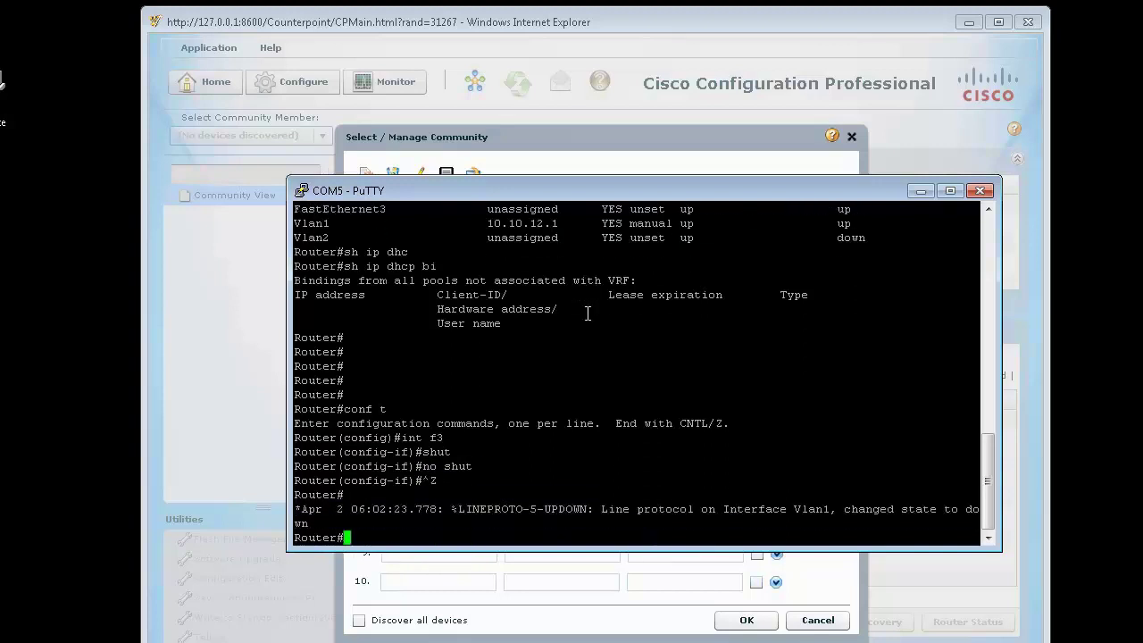
key(Up)
key(Up)
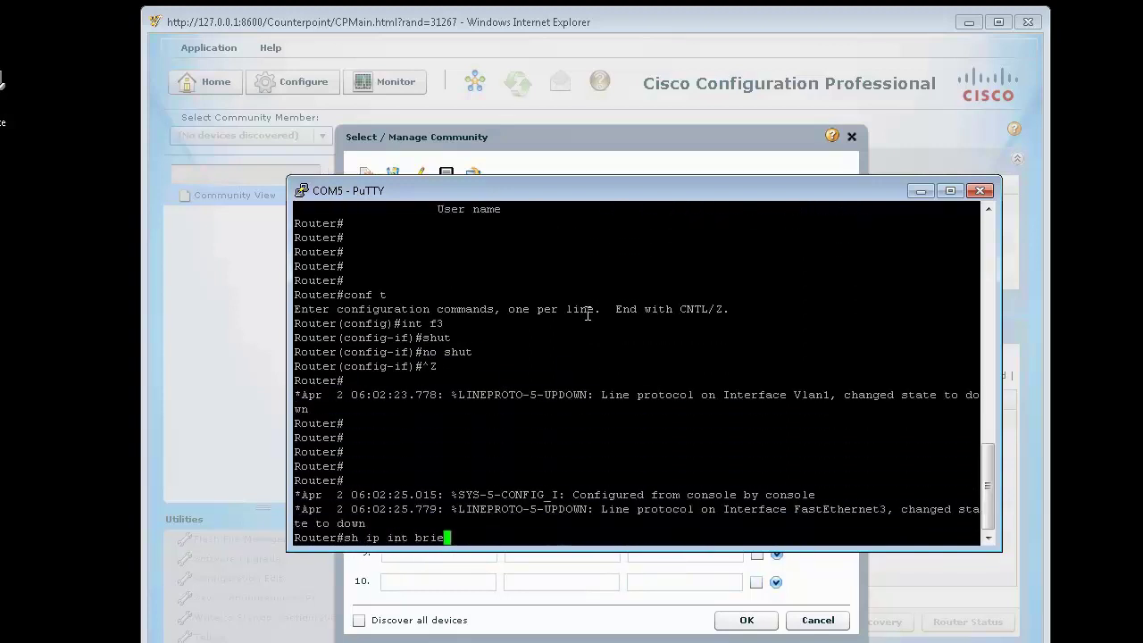
key(Return)
key(Return)
key(Return)
key(Return)
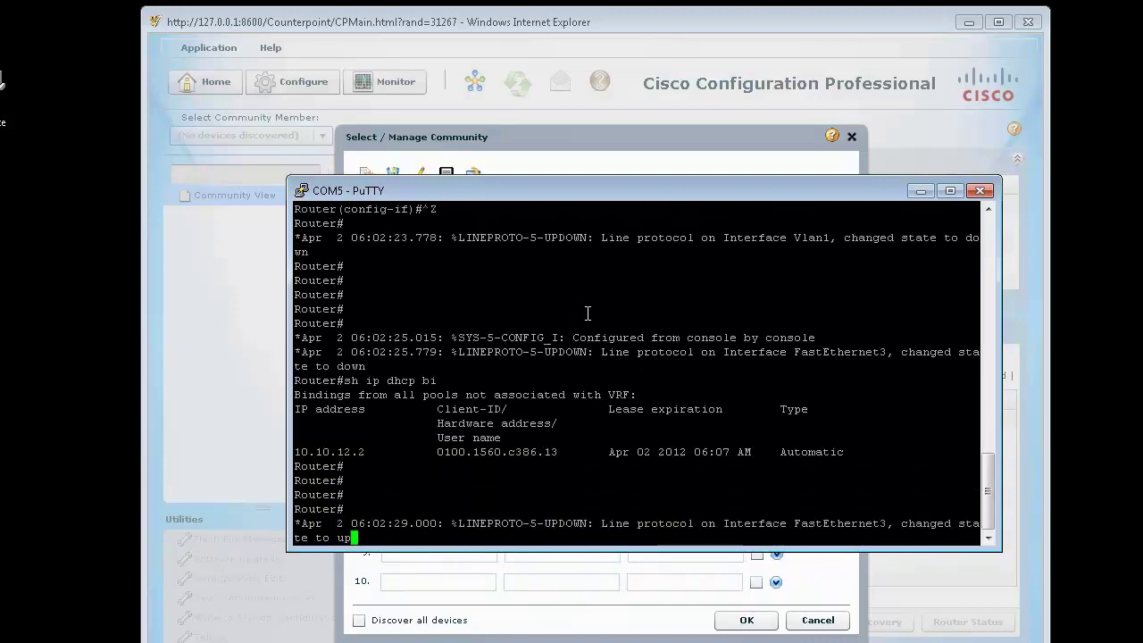
click(531, 143)
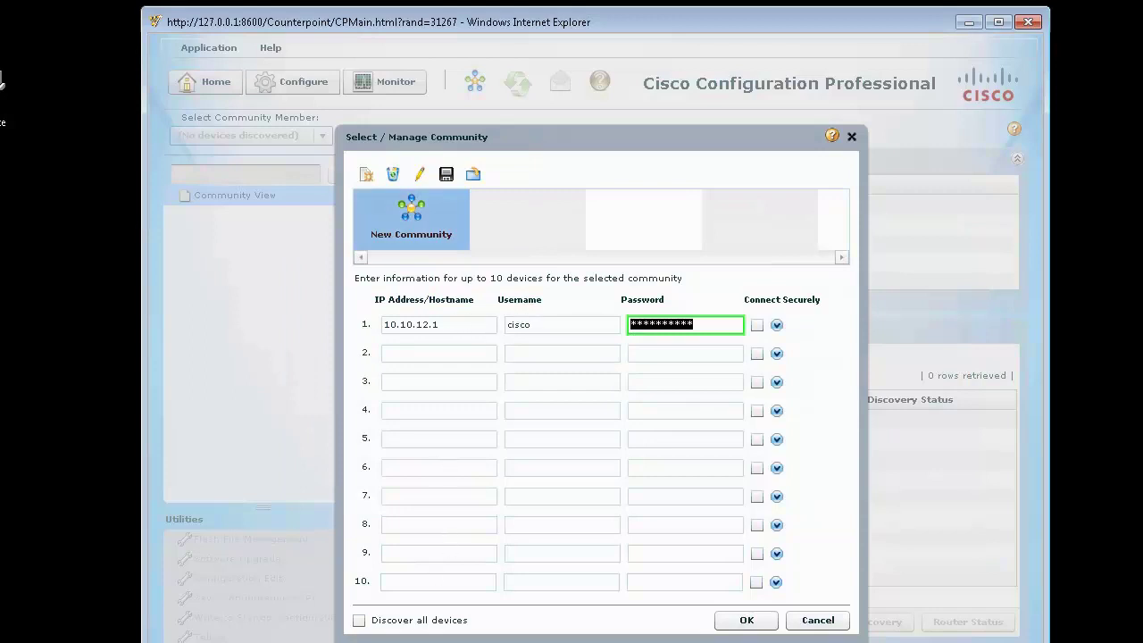
Step: Create a privilege-15 local user account with its password on the router
key(alt+Tab)
text(conf t)
key(Return)
key(Return)
text(us)
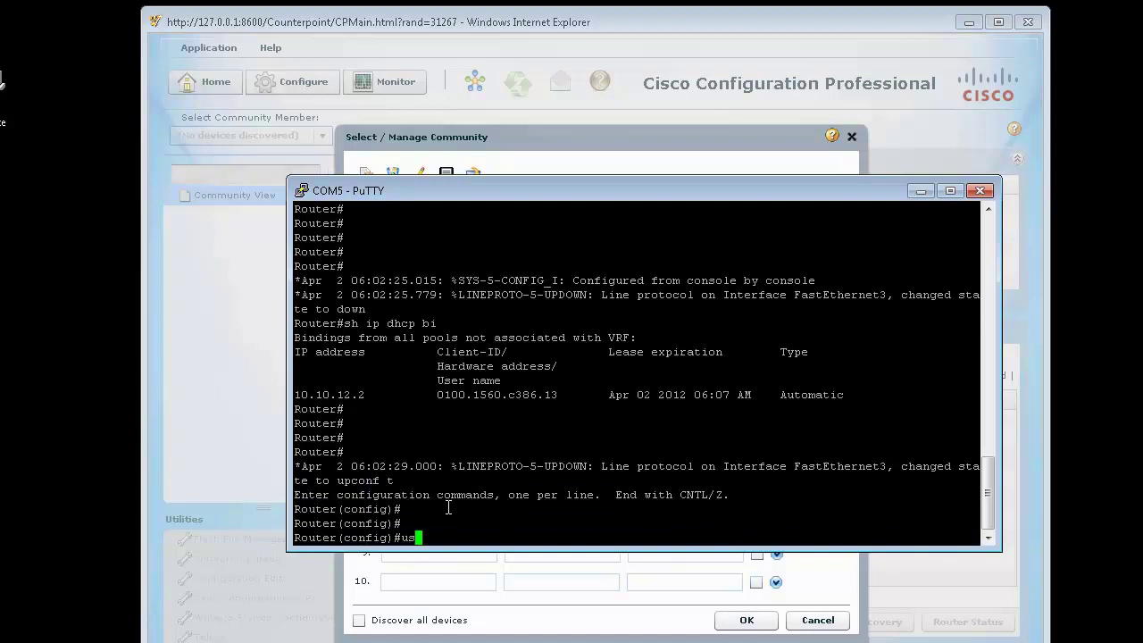
text(er)
key(Tab)
text(n)
key(Tab)
text(cisco pri)
key(Tab)
text(1)
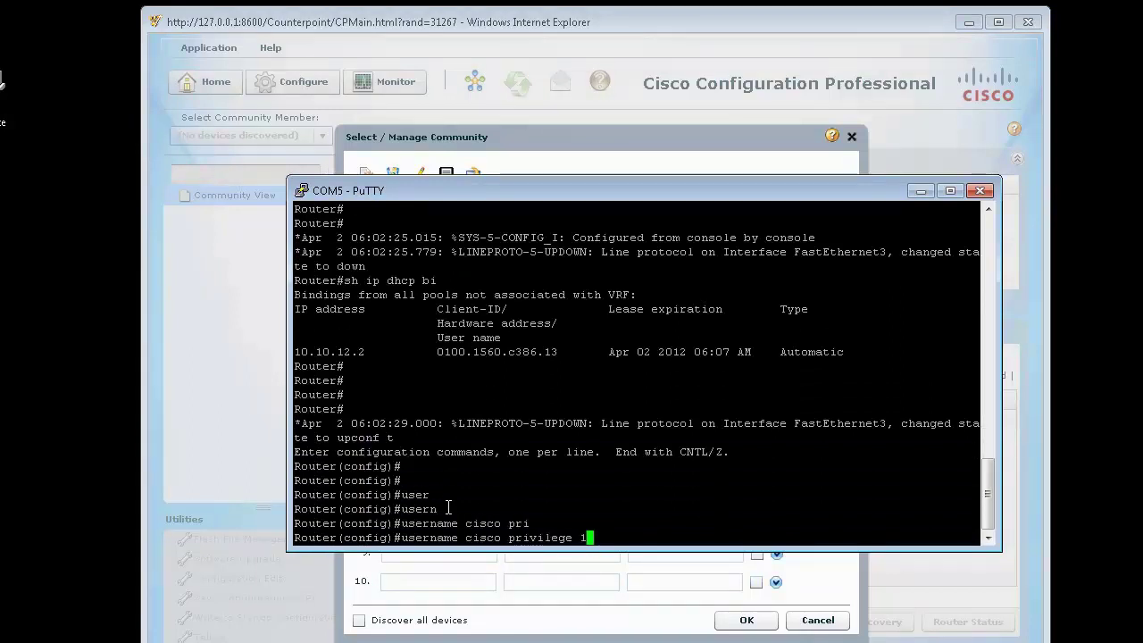
text(5 pas)
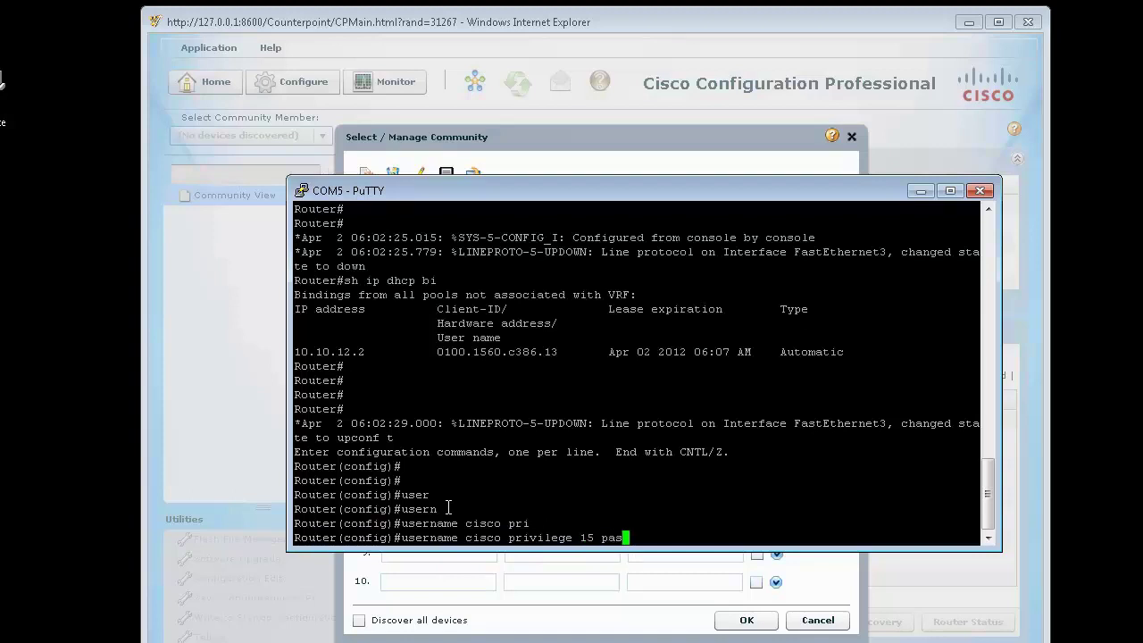
text(s ciscocisco)
key(Return)
Step: Enable the router's HTTP server with ip http server and leave configuration mode
text(ip http ser)
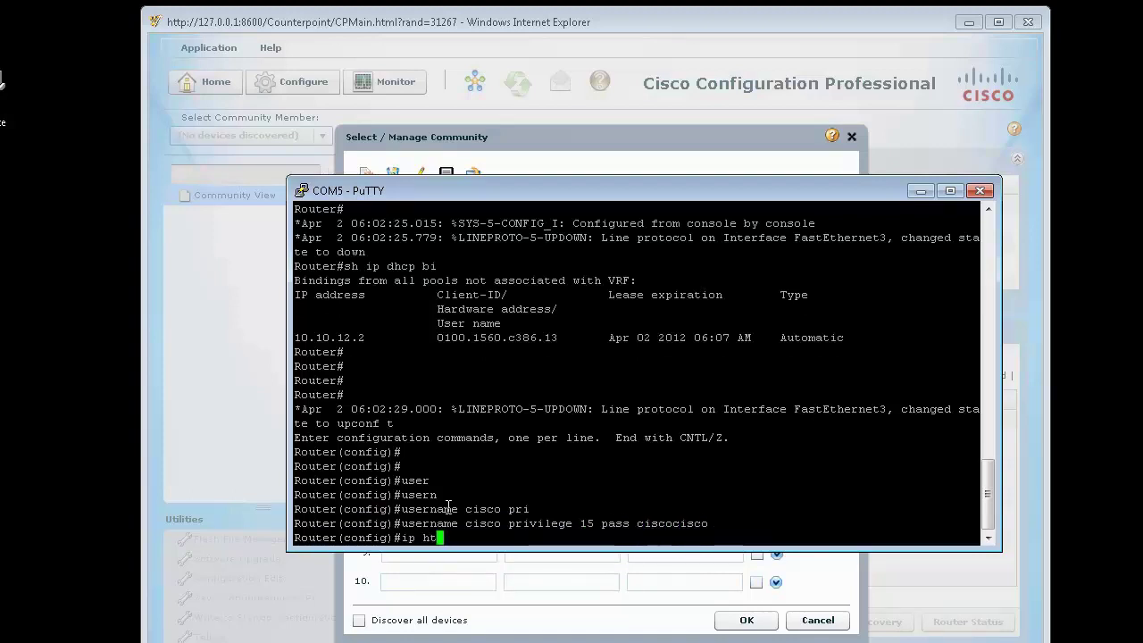
key(Tab)
text(erver ?)
key(Return)
key(Return)
key(Return)
key(Return)
key(Return)
key(Return)
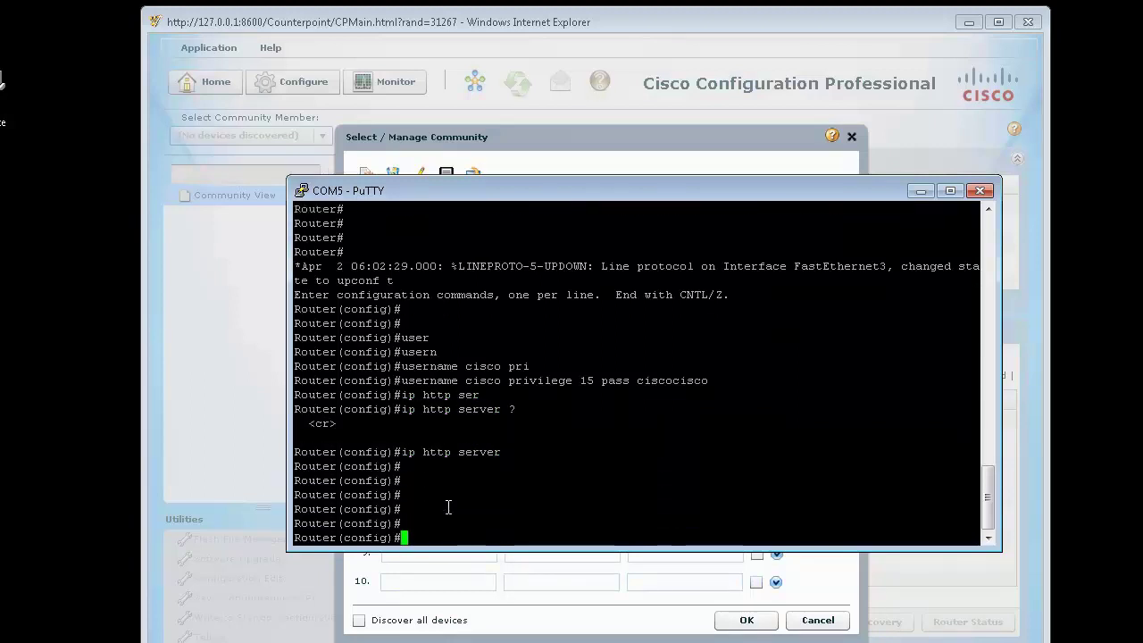
key(ctrl+z)
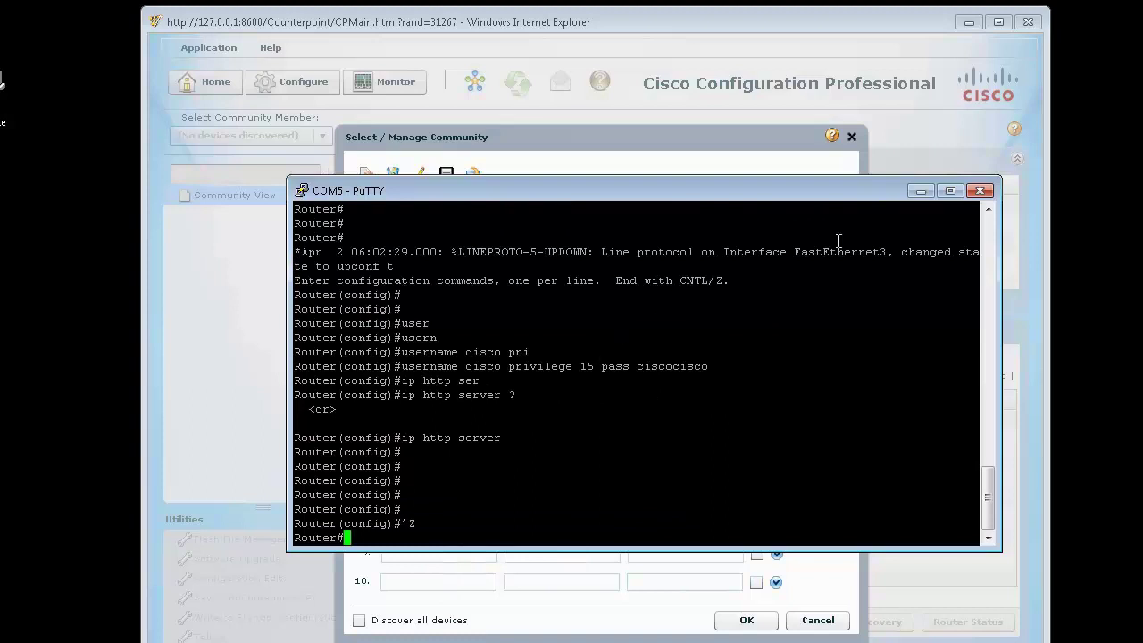
Step: Ping the client at 10.10.12.2 from the router console
key(Return)
key(Return)
text(ping 00.10)
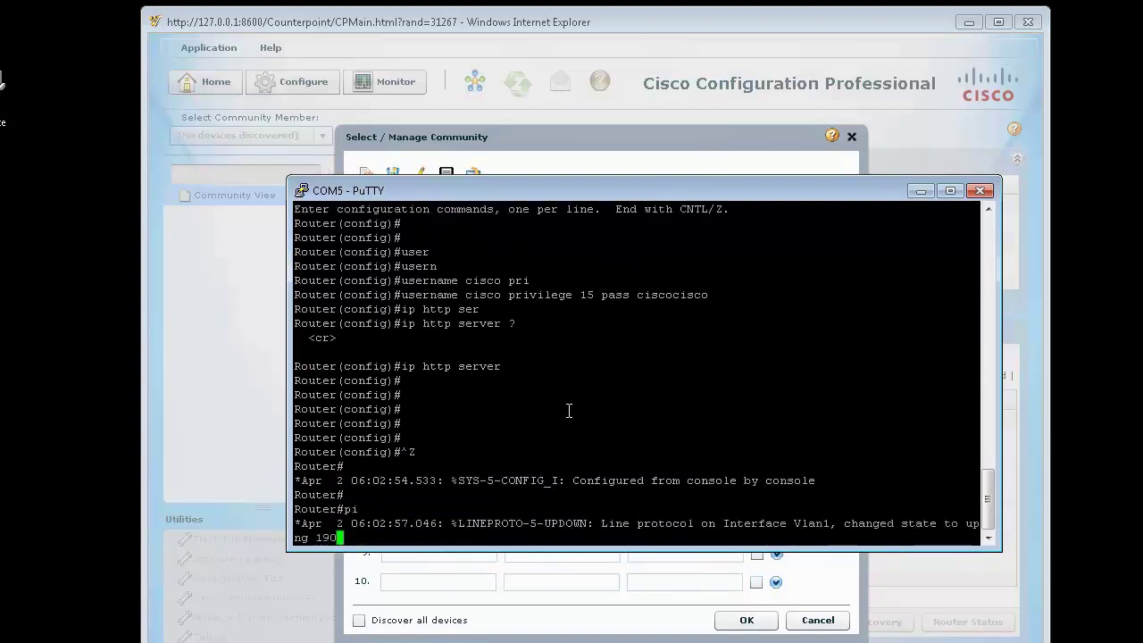
text(.12.2)
key(Return)
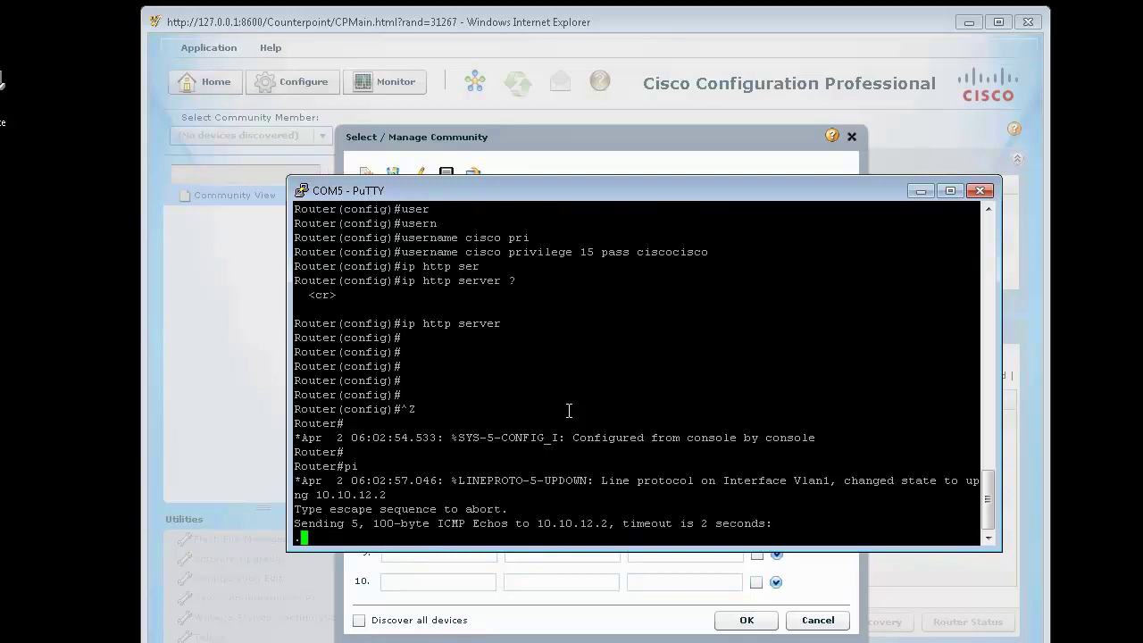
drag(621, 185, 633, 206)
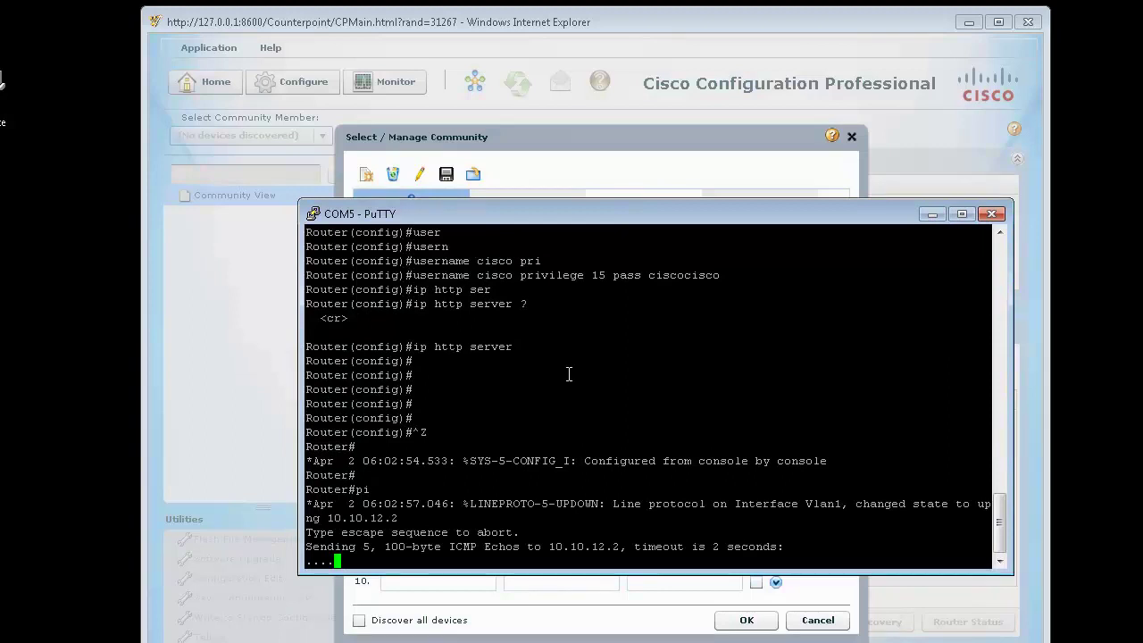
Step: Re-check the DHCP bindings and ping 10.10.12.2 again, which still fails
text(sh )
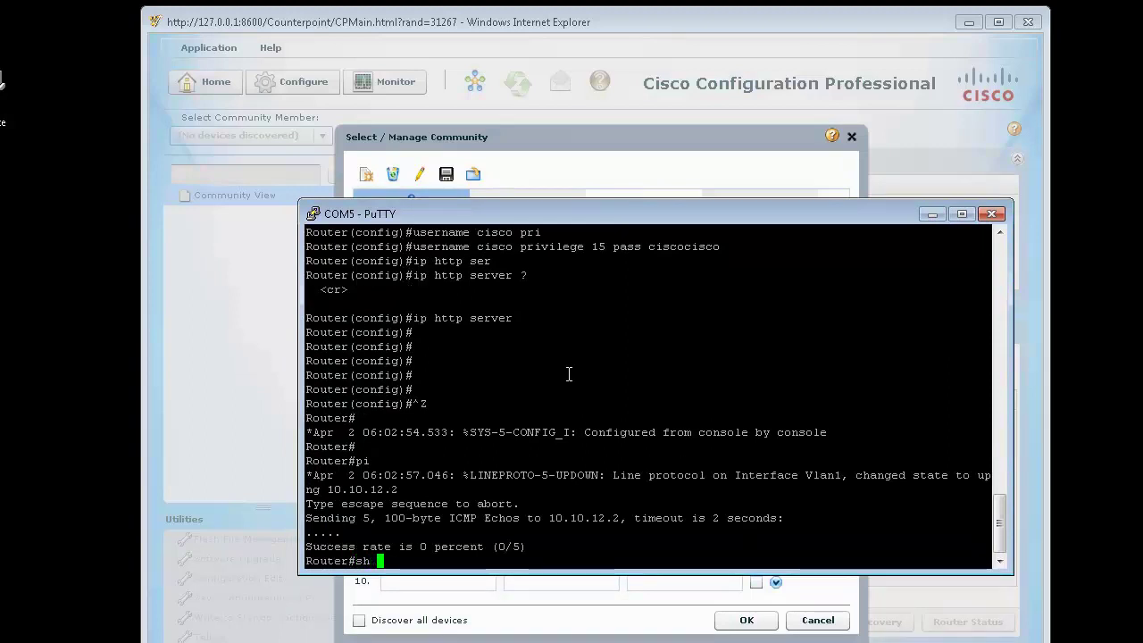
text(ip dhc bi)
key(Return)
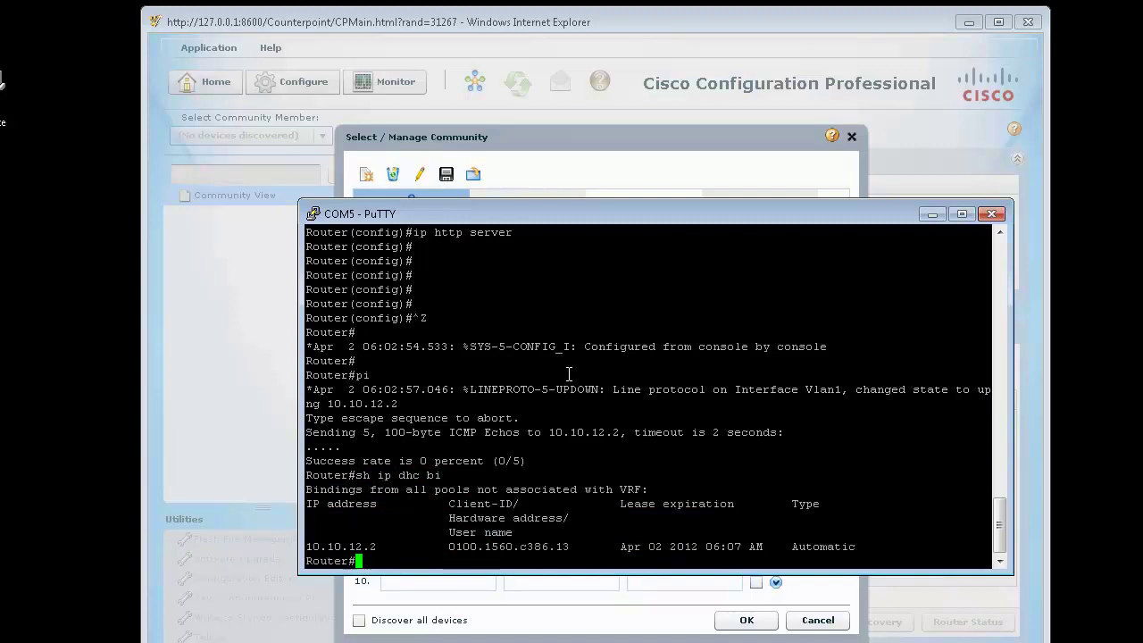
text(ping 10.10.12.2)
key(Return)
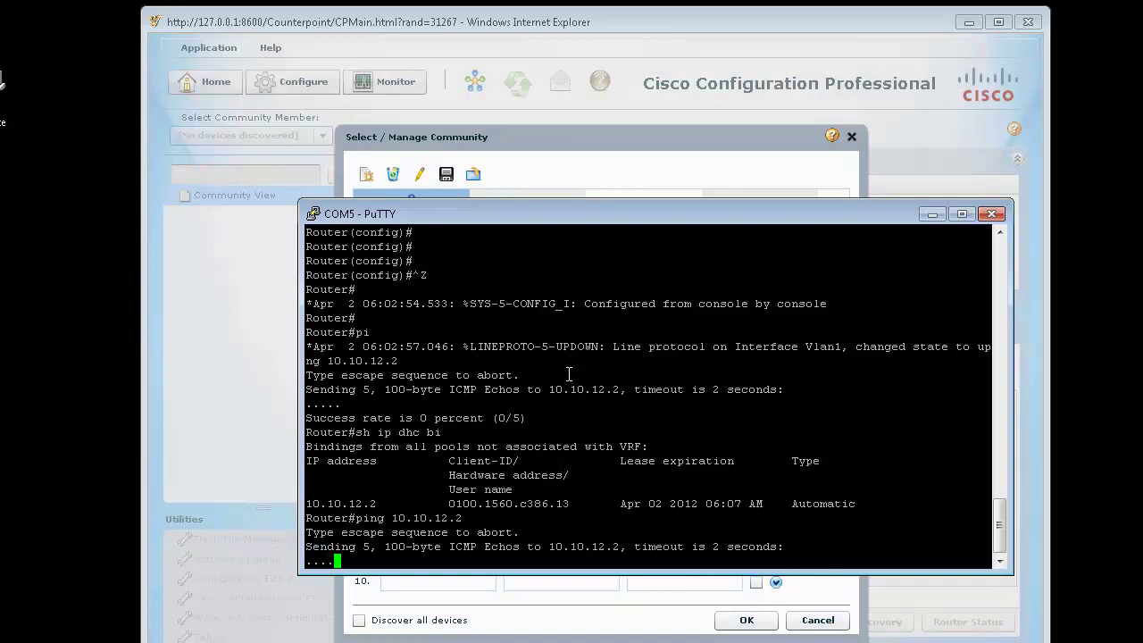
key(super)
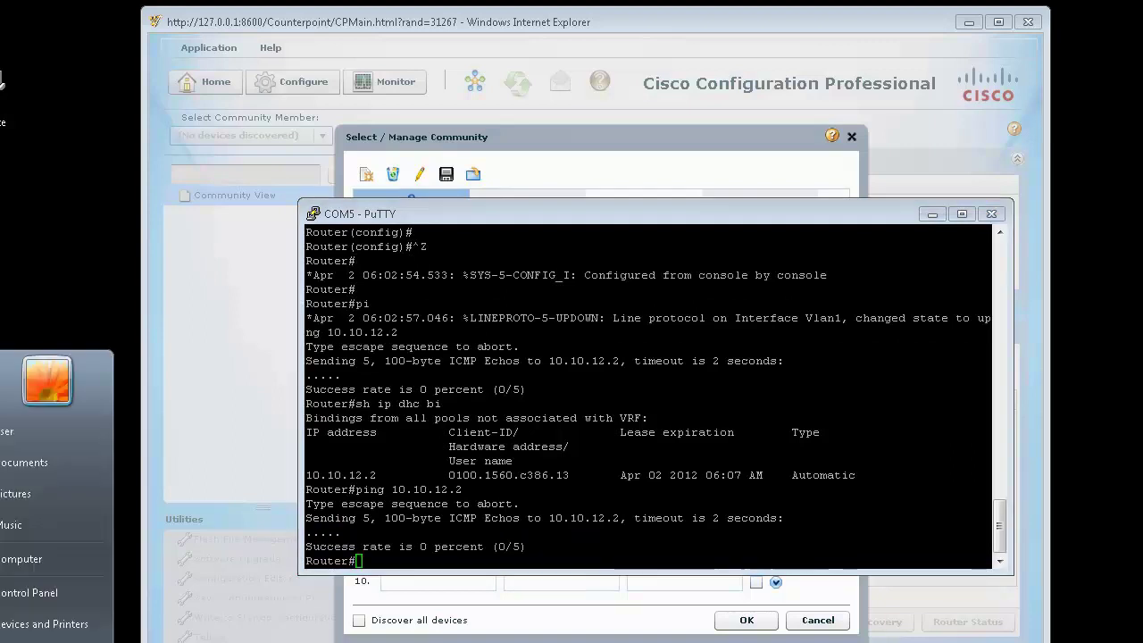
click(133, 440)
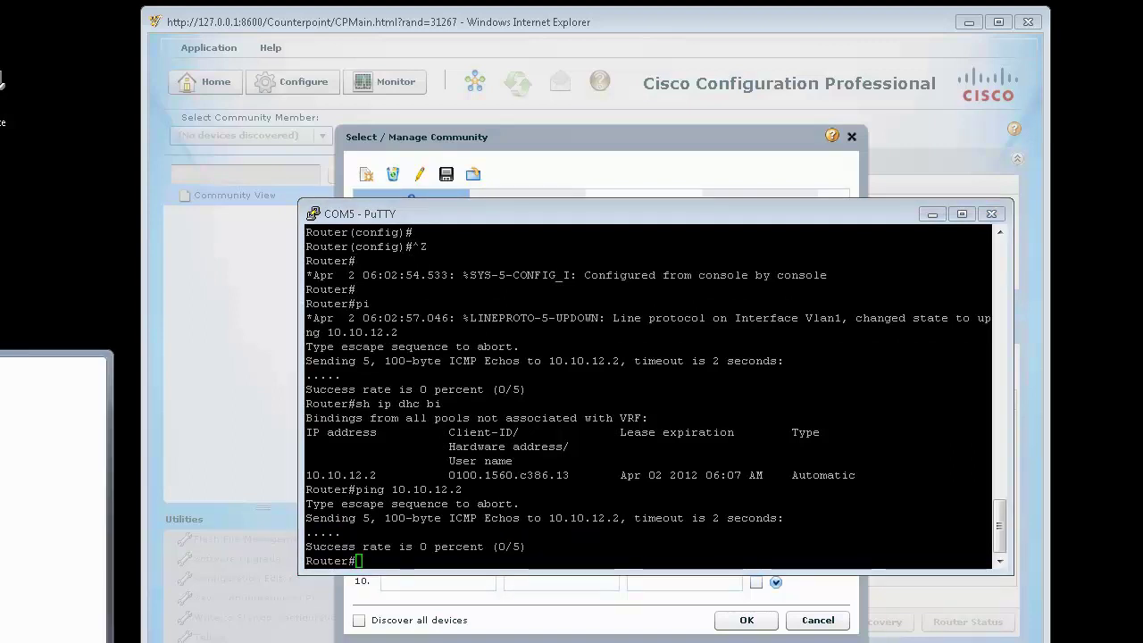
Step: Check the PC's IP configuration with ipconfig in Command Prompt
drag(360, 25, 732, 147)
text(p)
key(BackSpace)
text(ipconfig)
key(Return)
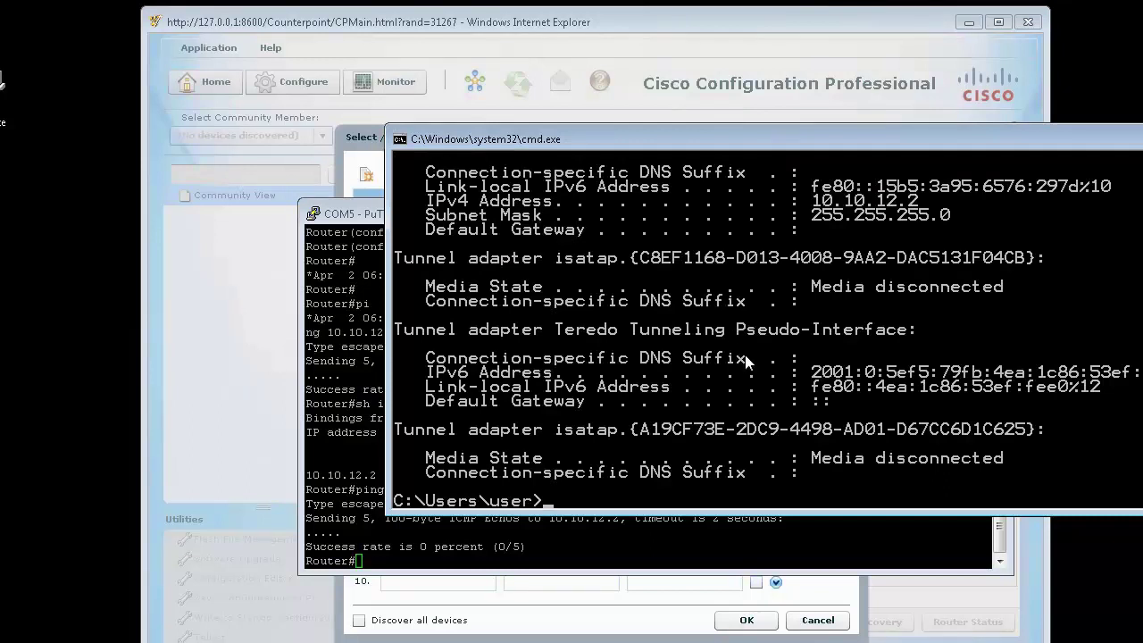
scroll(745, 354, up, 4)
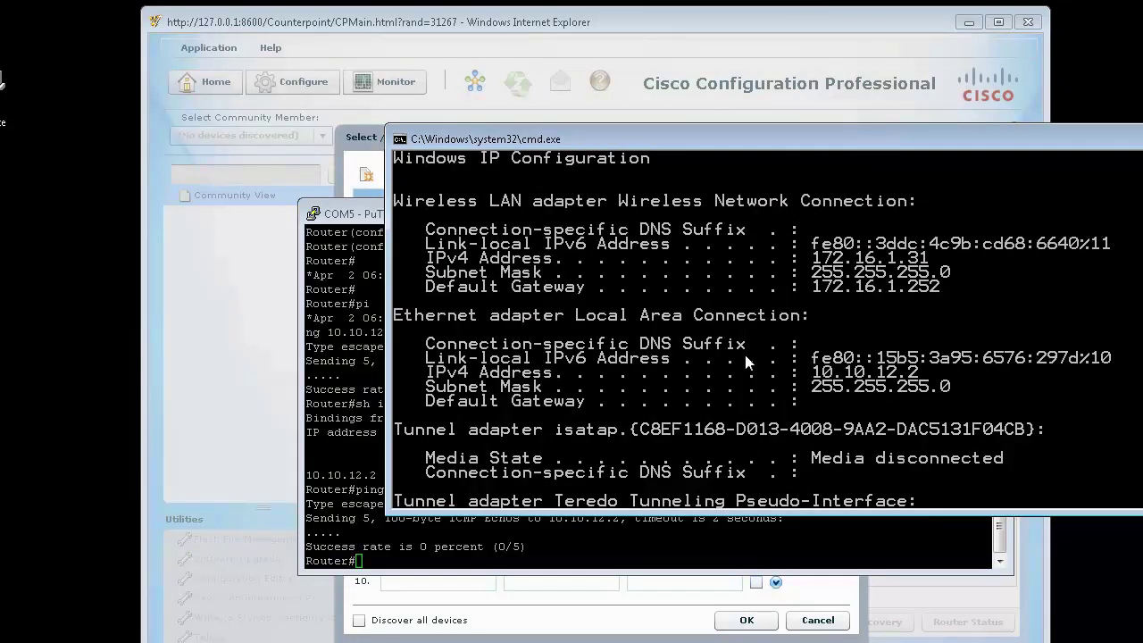
Step: From the PC, ping 10.10.12.2 and then the router at 10.10.12.1
text(ping 10.10.12.2)
key(Return)
key(ctrl+c)
key(Up)
key(BackSpace)
text(1)
key(Return)
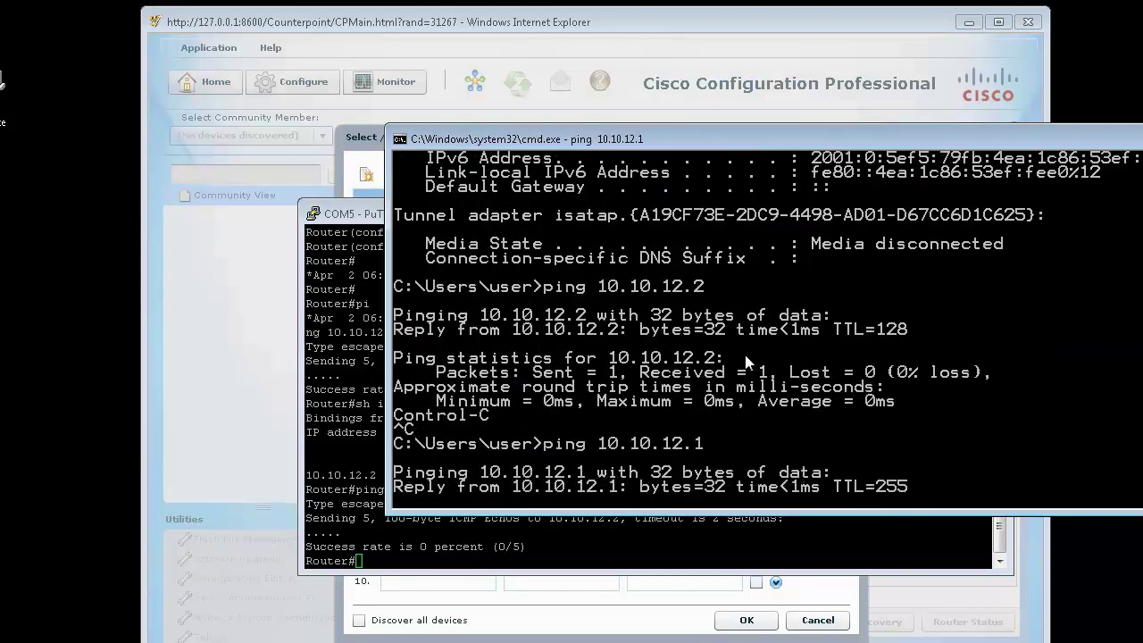
Step: Rerun the router's ping to the client 10.10.12.2 in the PuTTY console
click(351, 396)
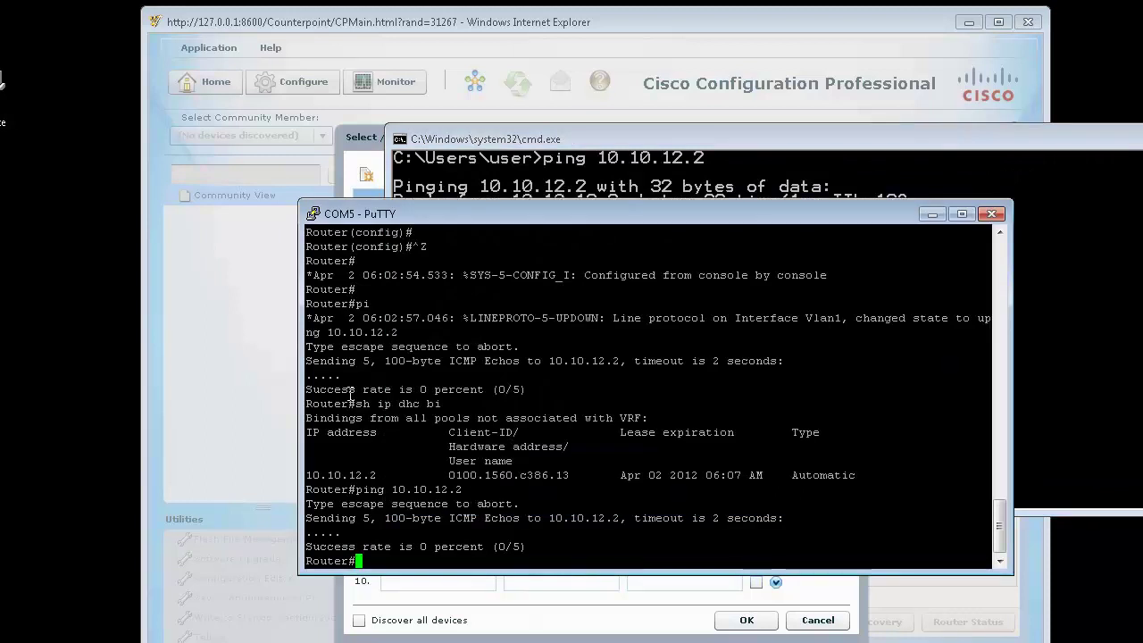
key(Up)
key(Return)
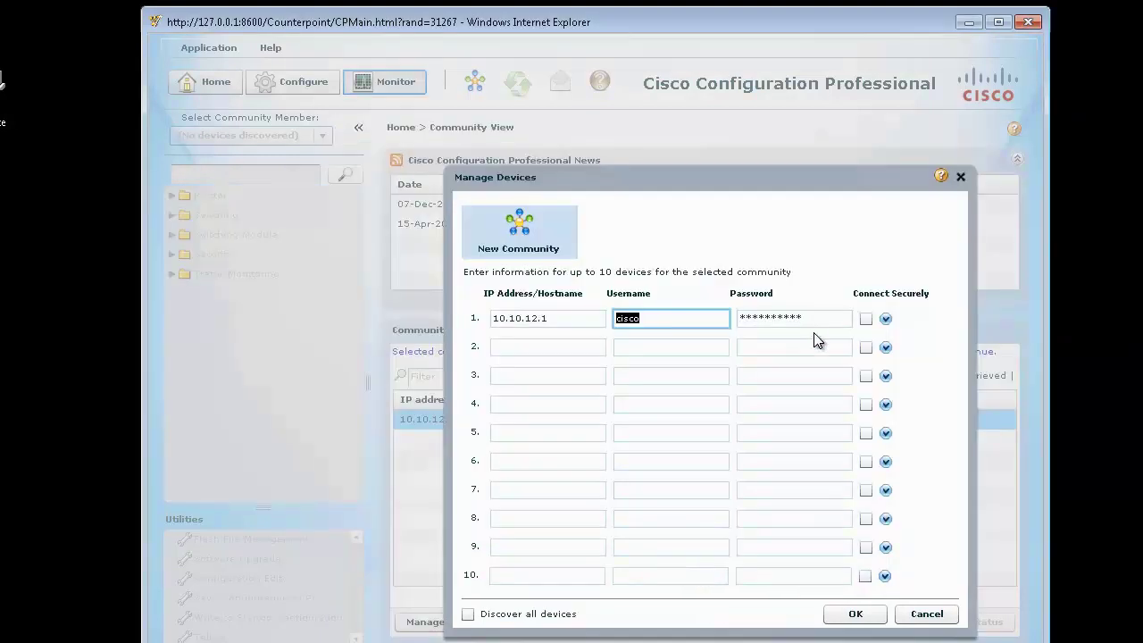
Step: Clear the device password in Manage Devices and try pasting a new one
key(Tab)
key(BackSpace)
key(ctrl+v)
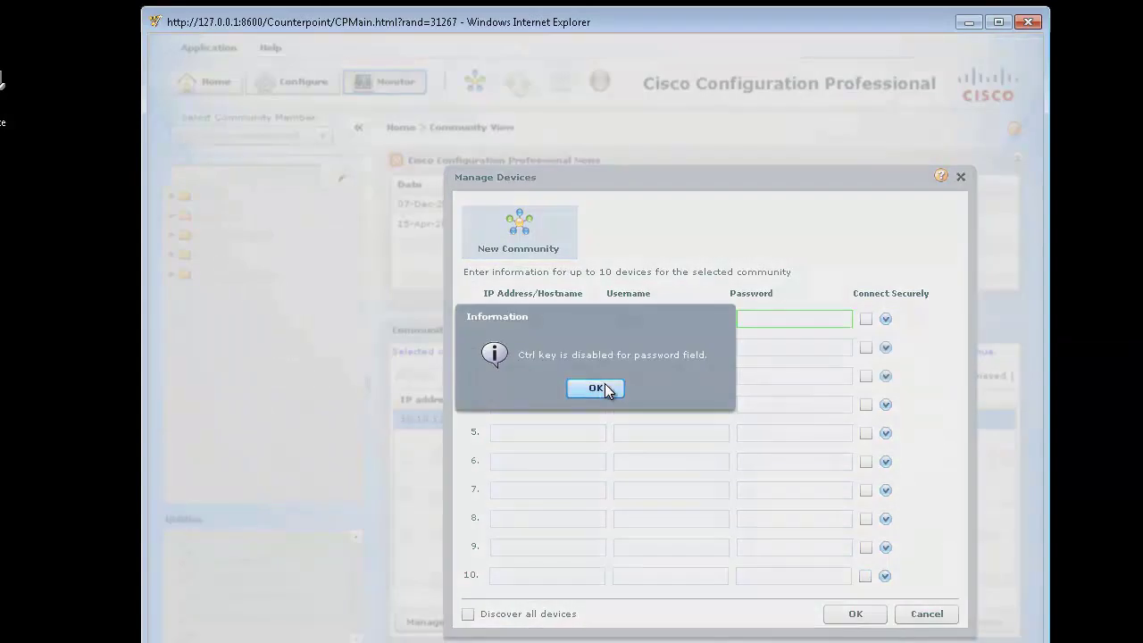
Step: Paste the password via the right-click menu and save the 10.10.12.1 device entry
click(605, 386)
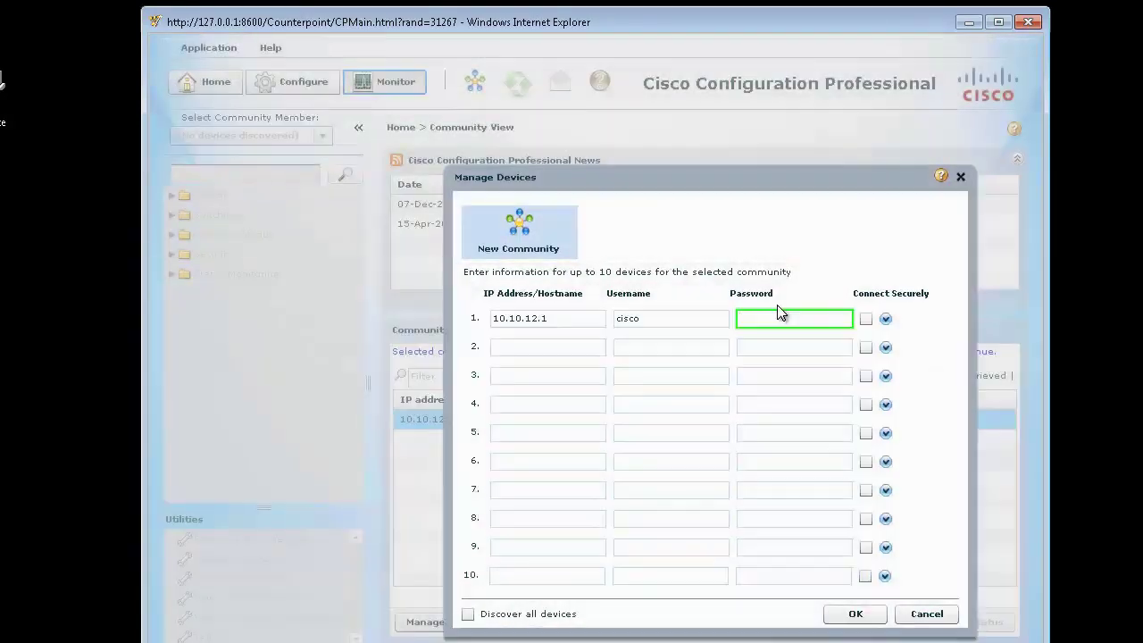
right_click(765, 320)
click(816, 370)
click(855, 613)
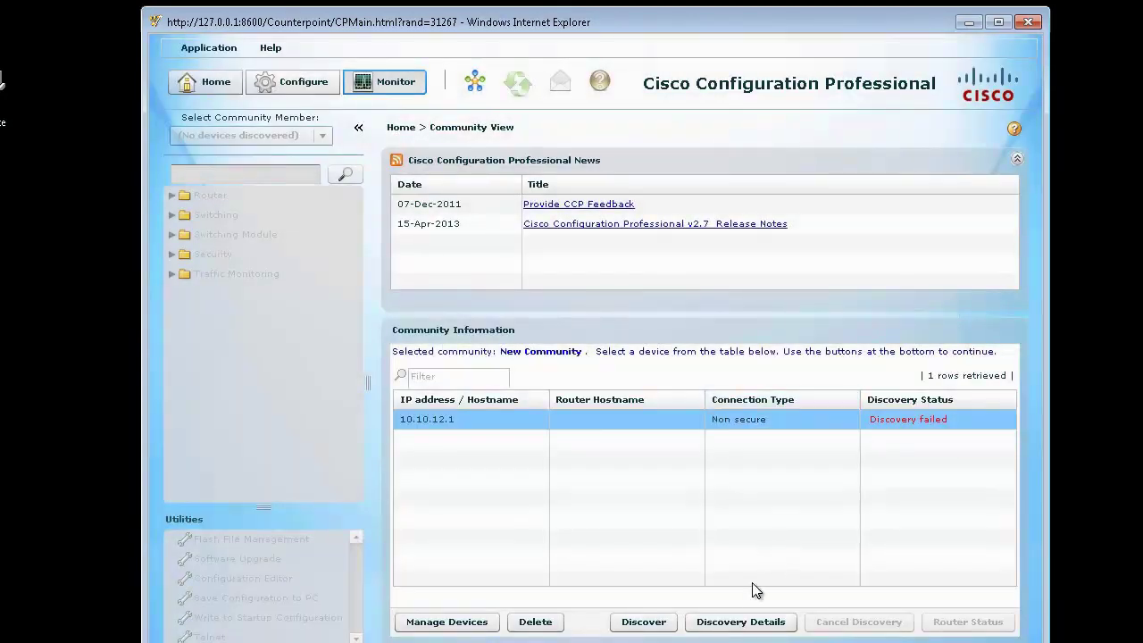
Step: Run discovery on router 10.10.12.1 and view Discovery Details for the failure
click(660, 623)
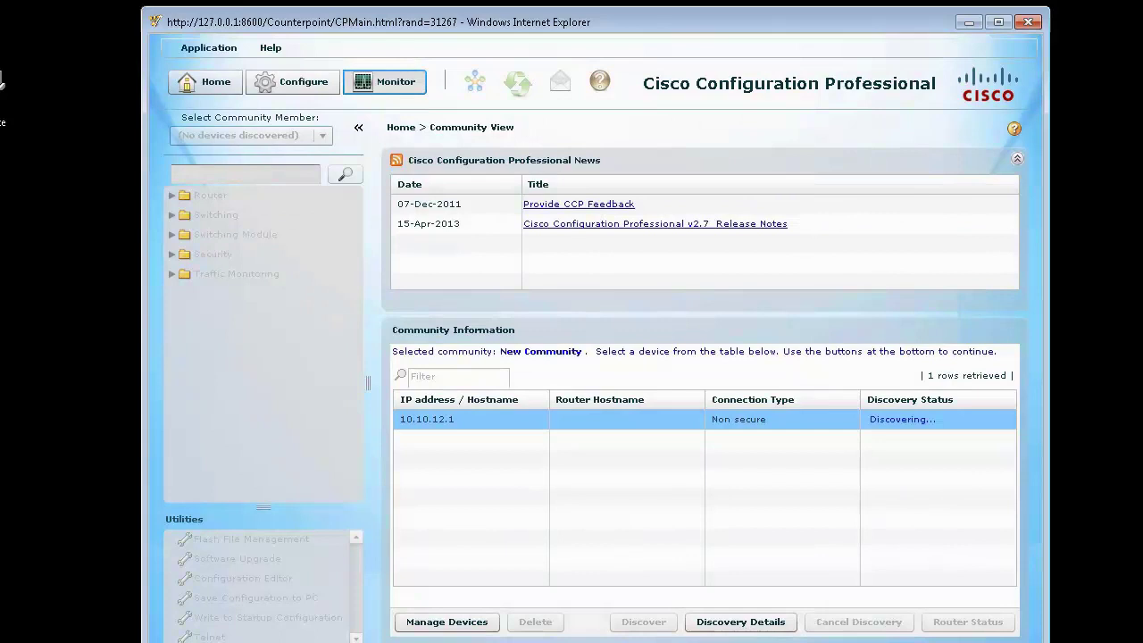
key(alt+Tab)
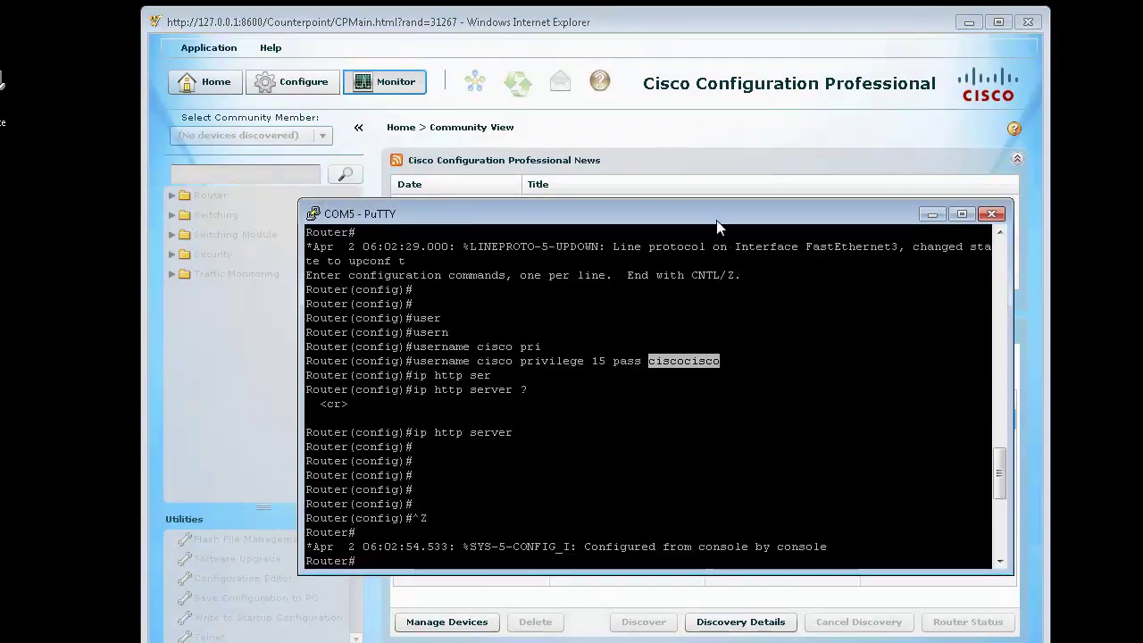
drag(684, 217, 817, 467)
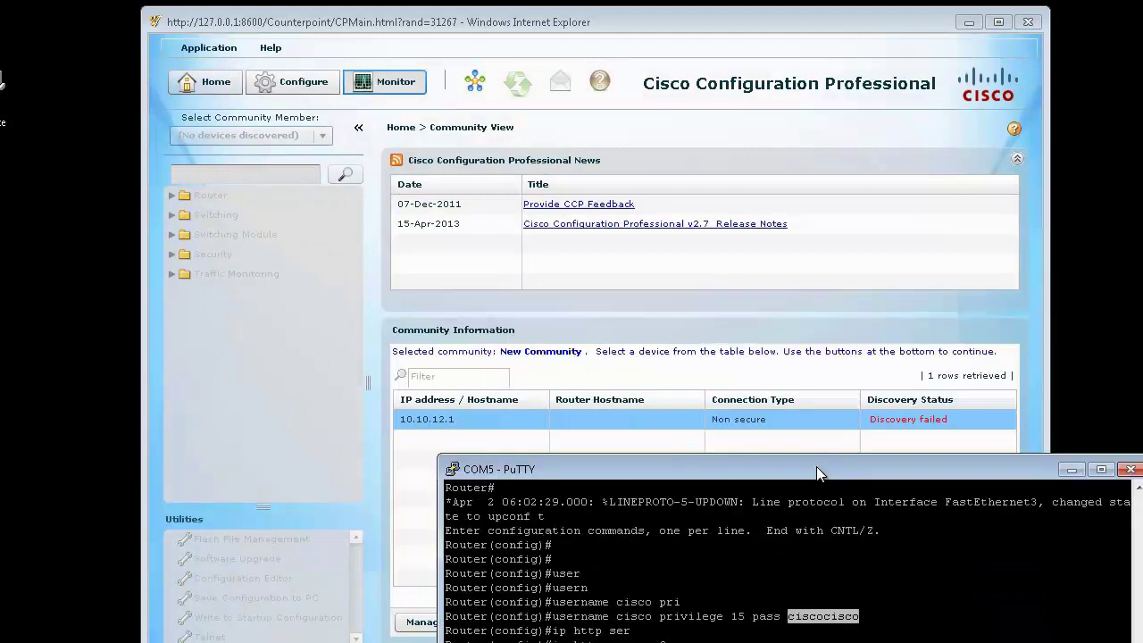
click(901, 418)
click(768, 616)
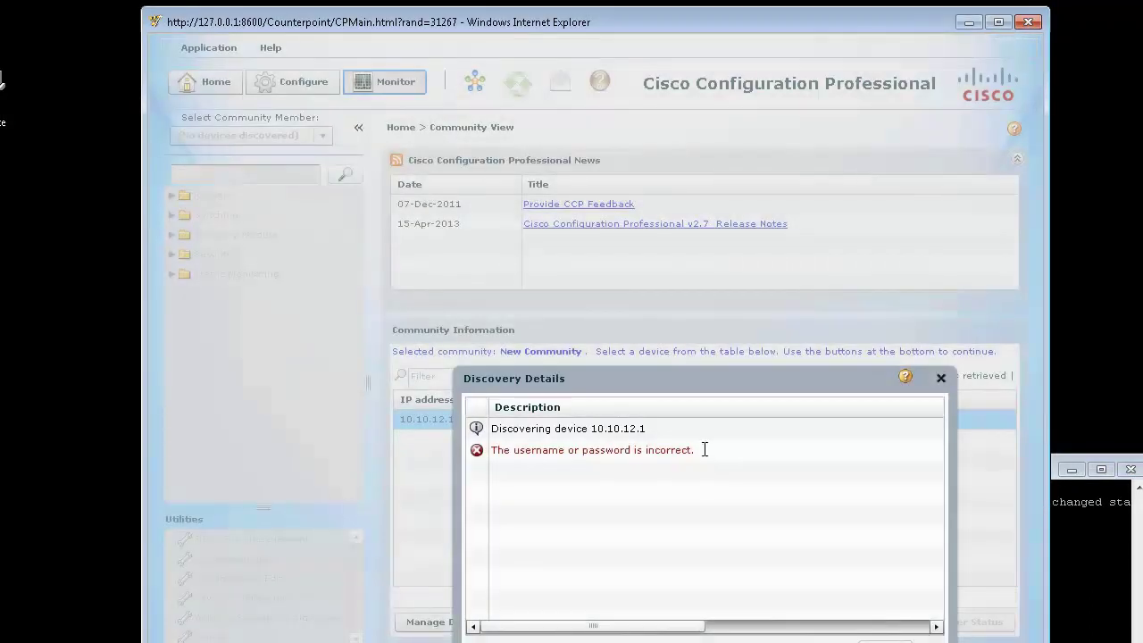
Step: Highlight the 'incorrect username or password' error in Discovery Details
drag(705, 449, 489, 449)
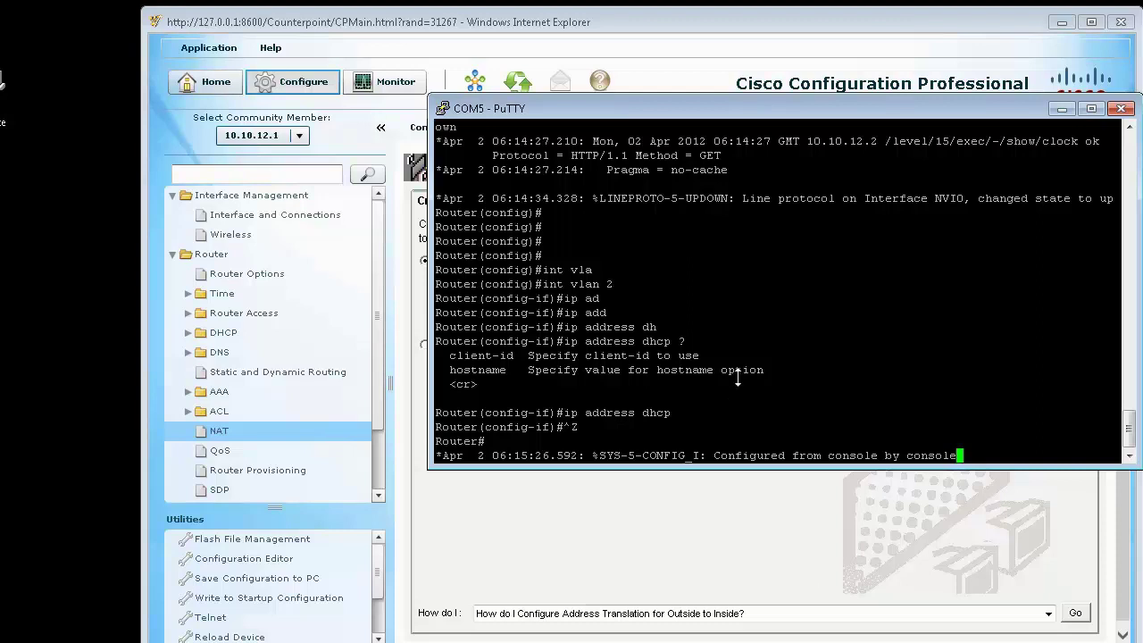
Step: Go from the NAT page to Interface and Connections and list interfaces under Edit Interface/Connection
click(587, 34)
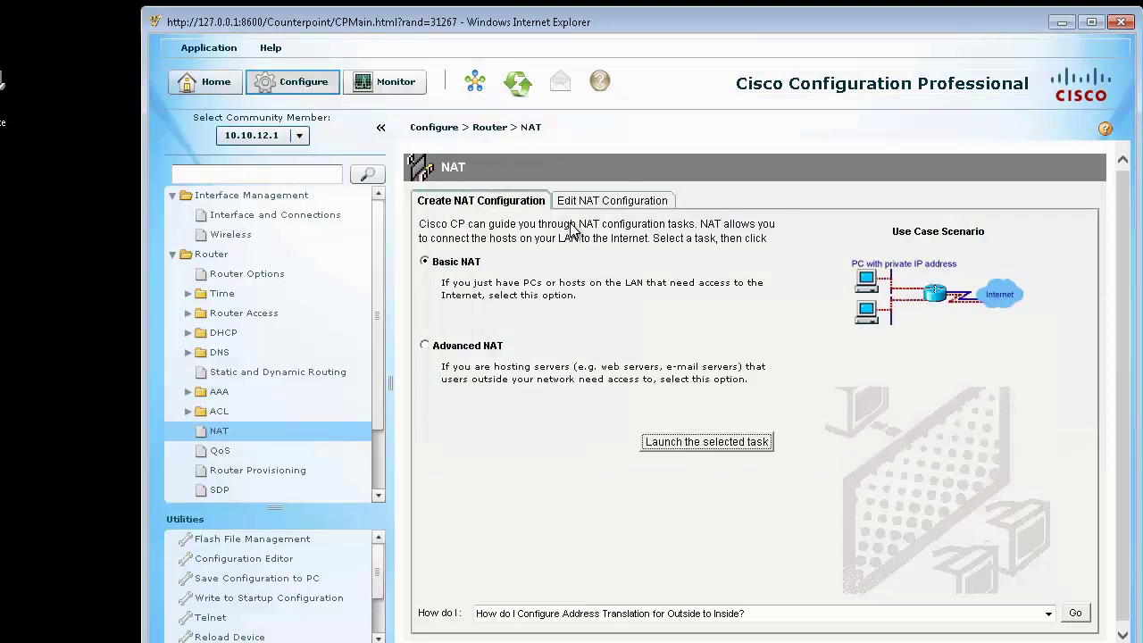
click(275, 215)
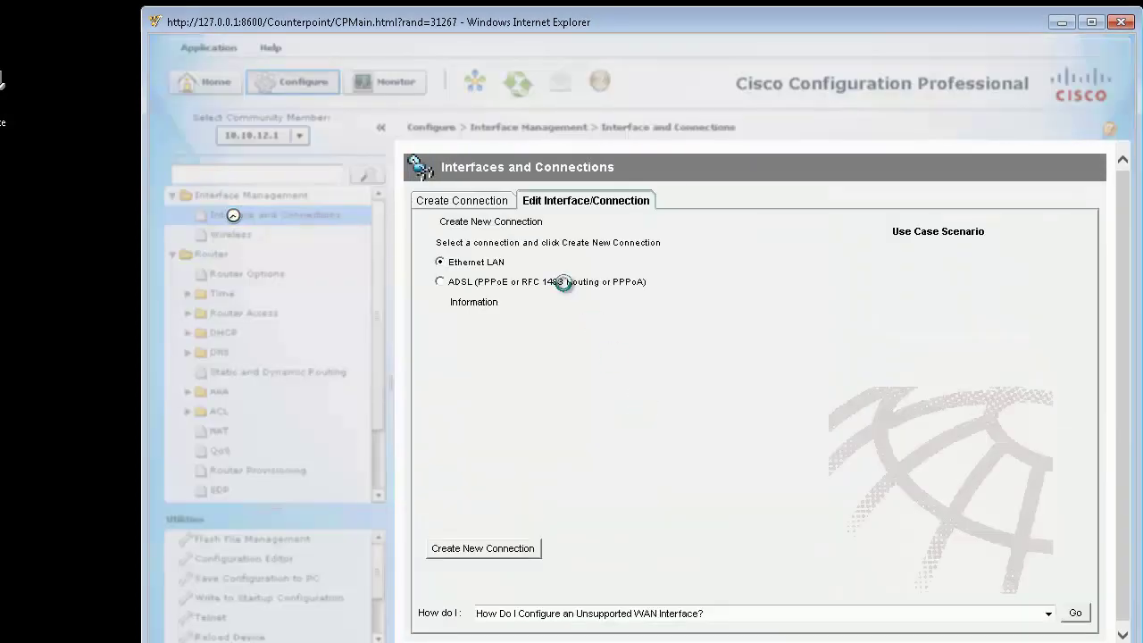
click(489, 200)
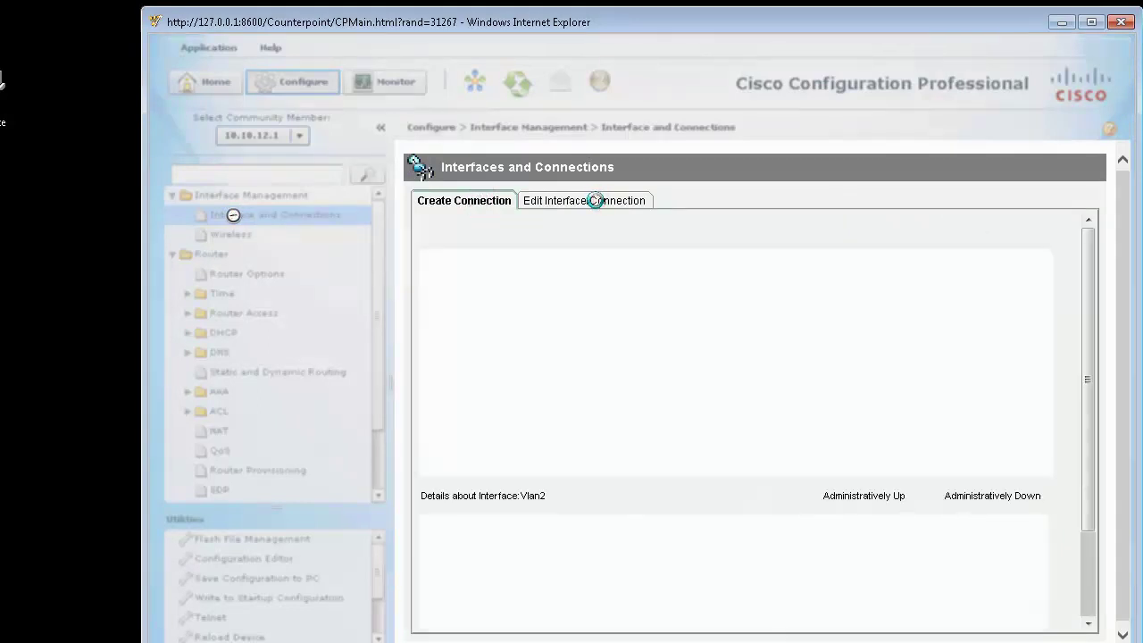
click(596, 200)
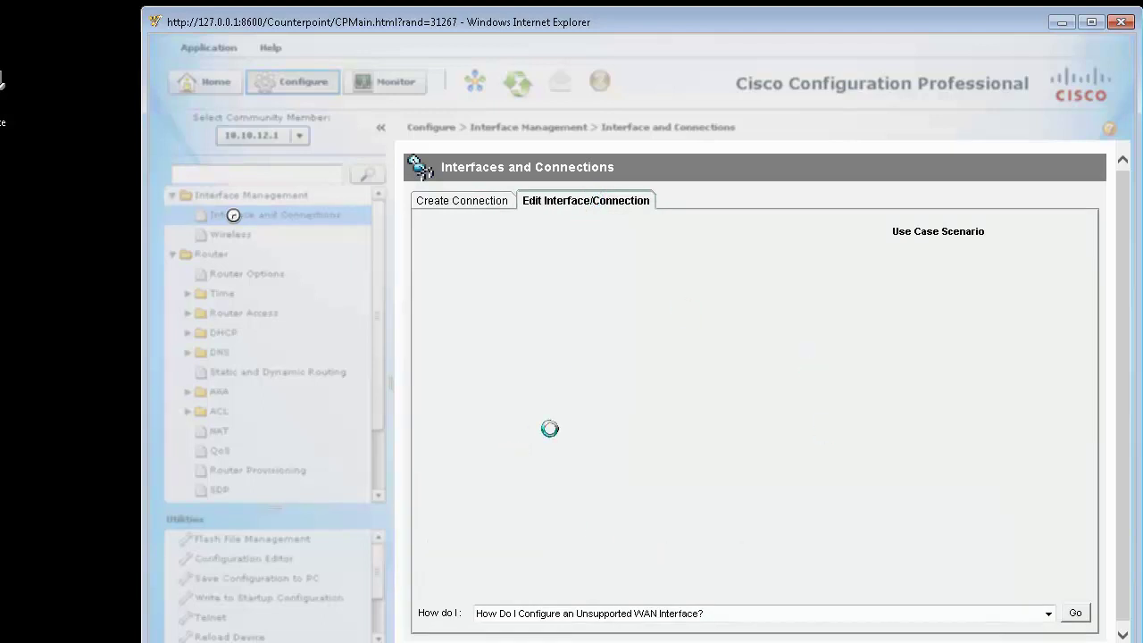
click(581, 200)
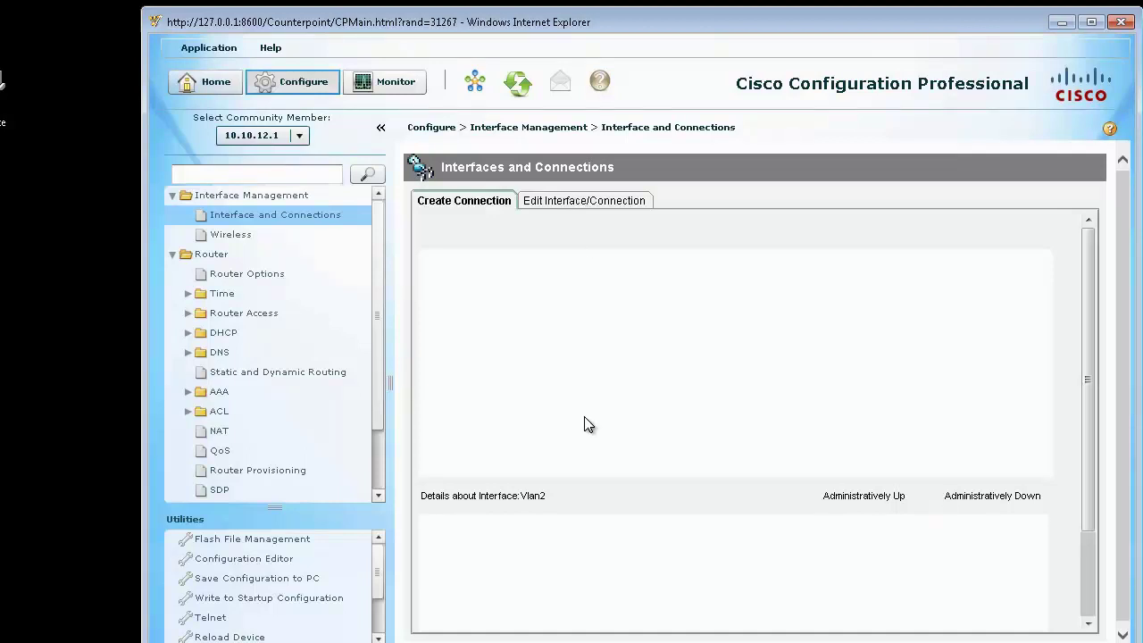
click(598, 202)
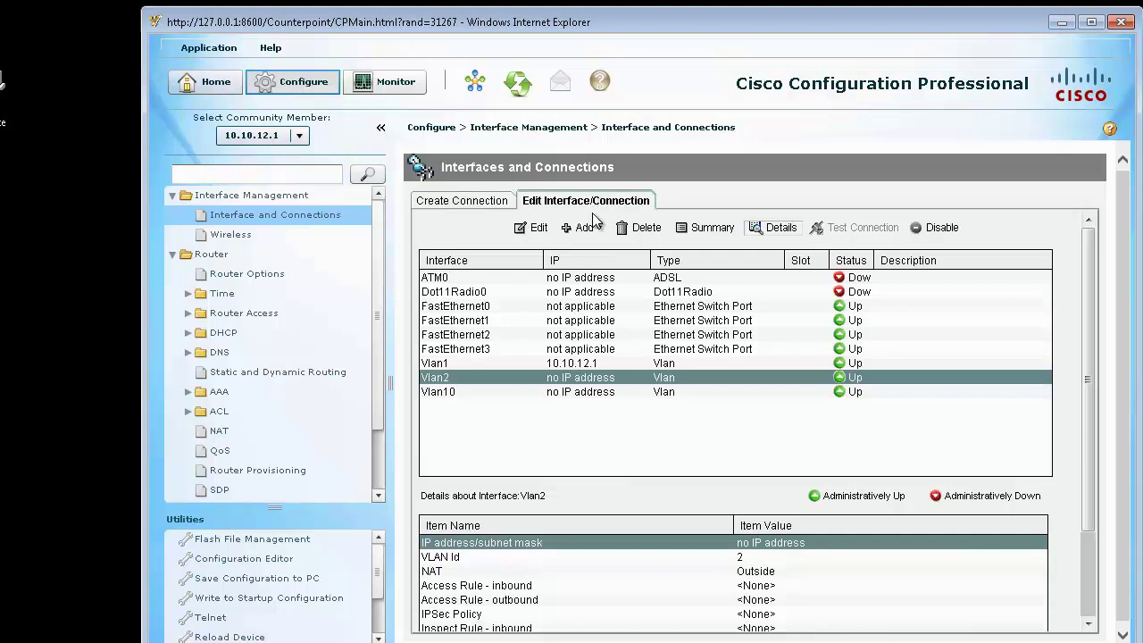
Step: Change FastEthernet0's access VLAN from 1 to 2 and accept both warnings
click(529, 307)
double_click(528, 307)
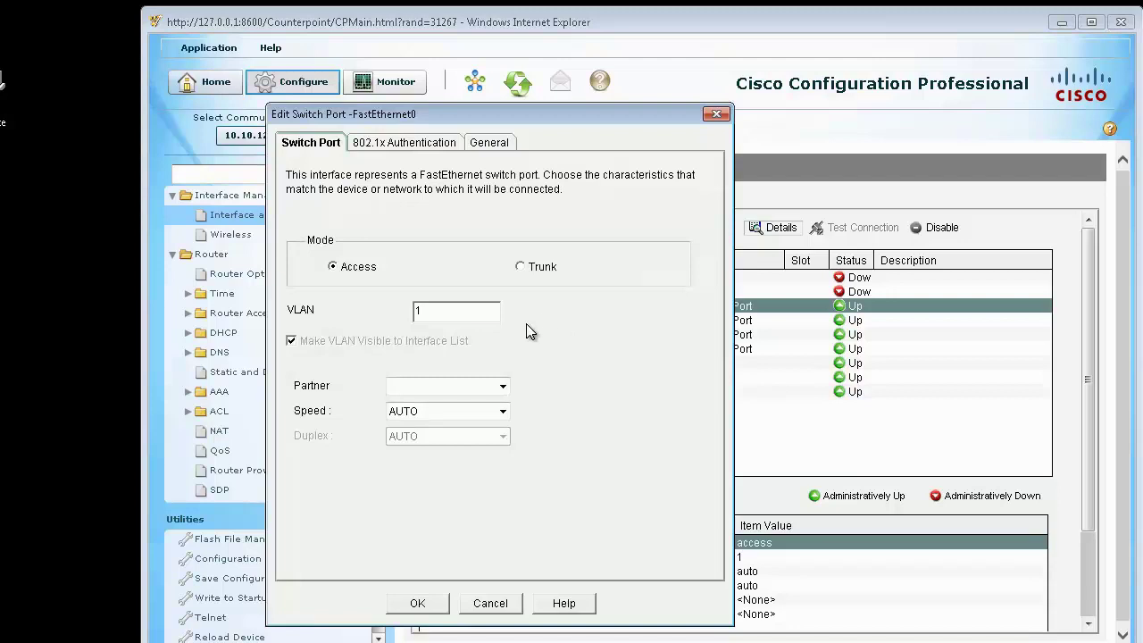
drag(461, 312, 339, 310)
text(1)
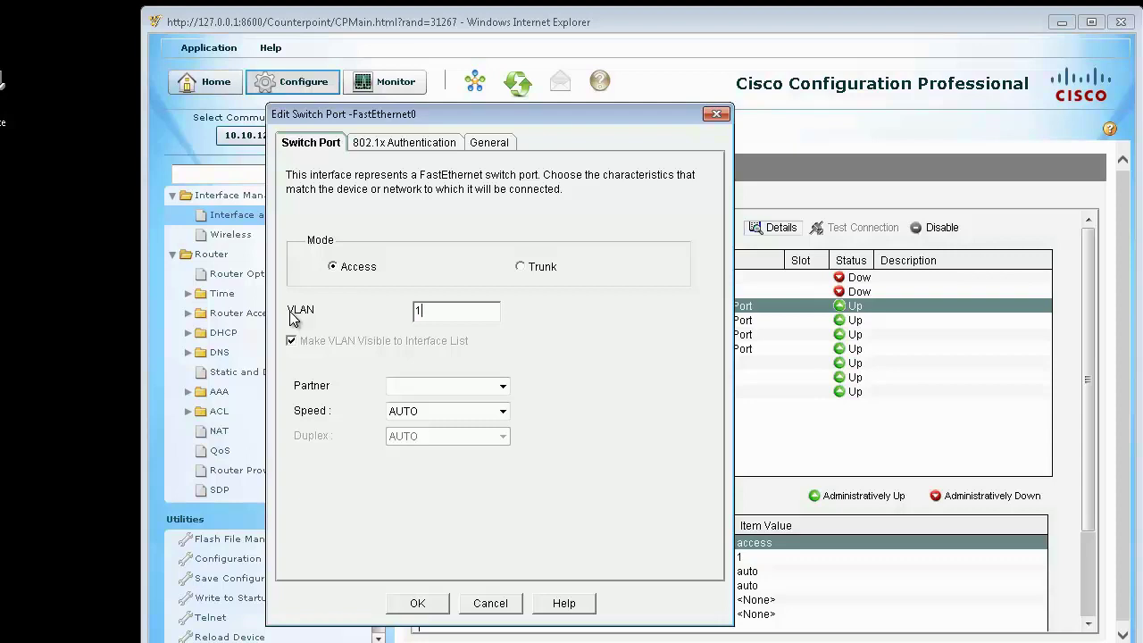
key(BackSpace)
text(2)
click(417, 604)
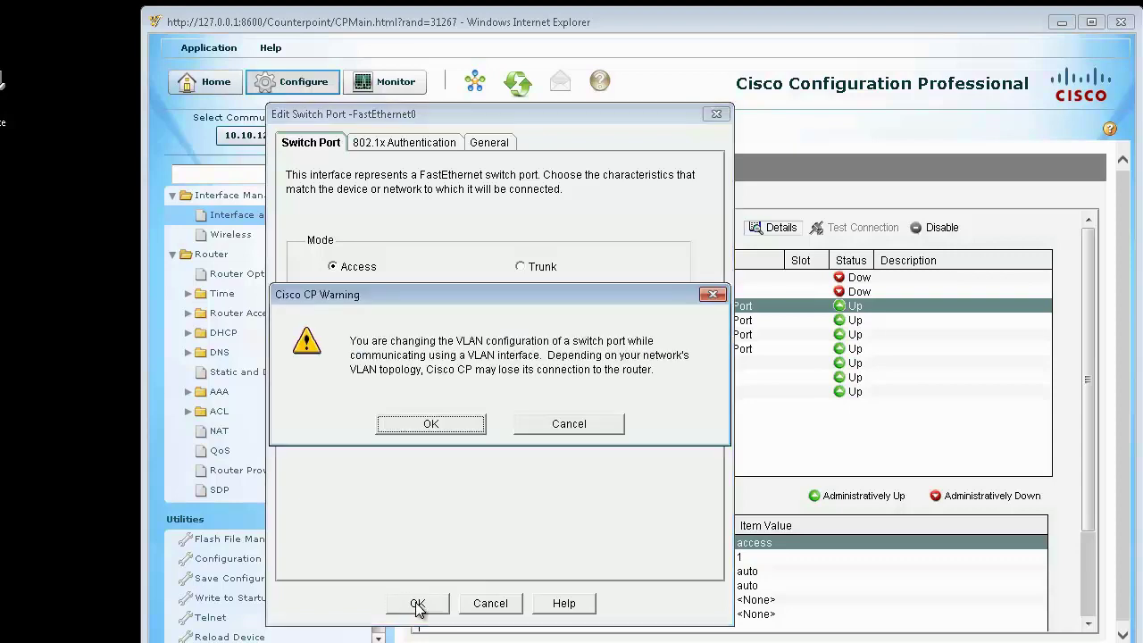
click(459, 429)
click(456, 416)
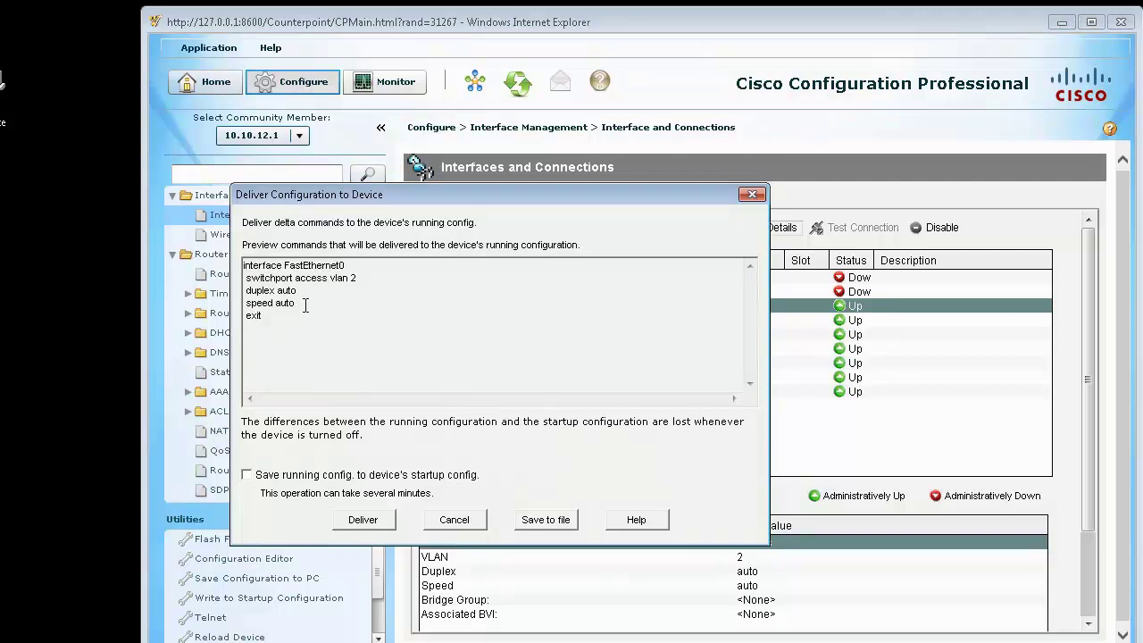
Step: Deliver the FastEthernet0 VLAN 2 change and run 'sh ip int brie' in the router console
click(375, 520)
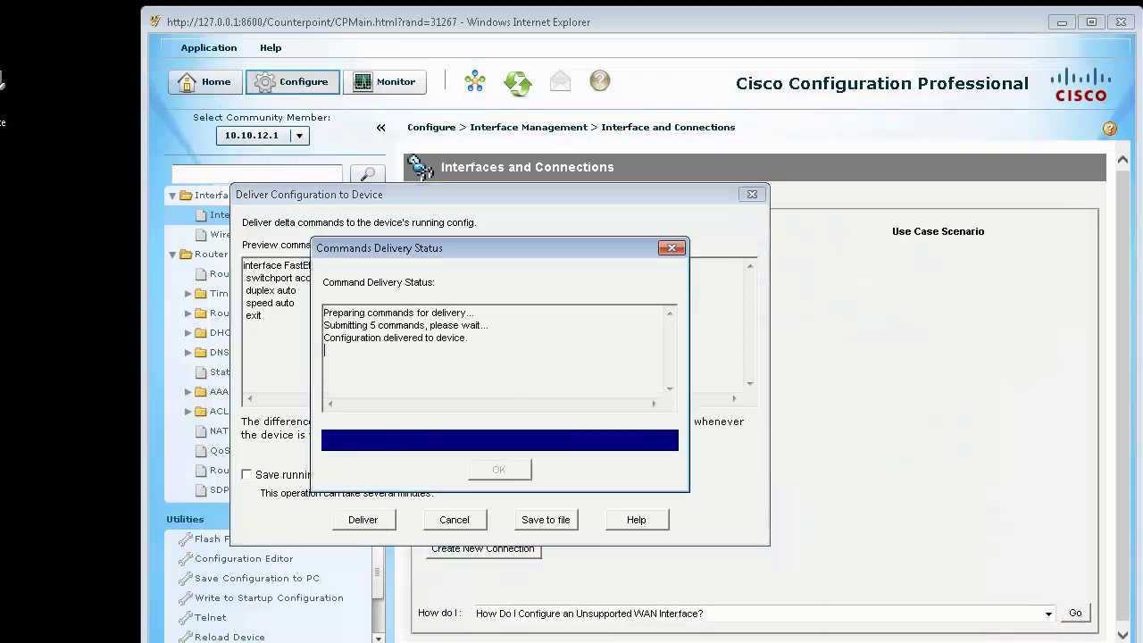
key(alt+Tab)
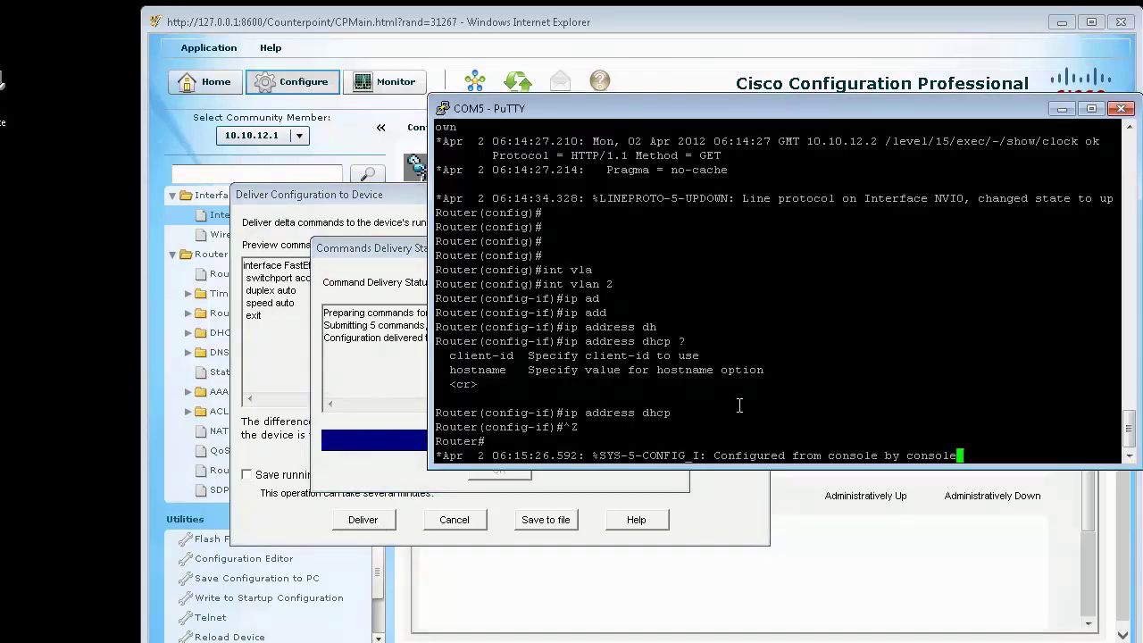
key(Return)
key(Return)
key(Return)
key(Return)
key(Return)
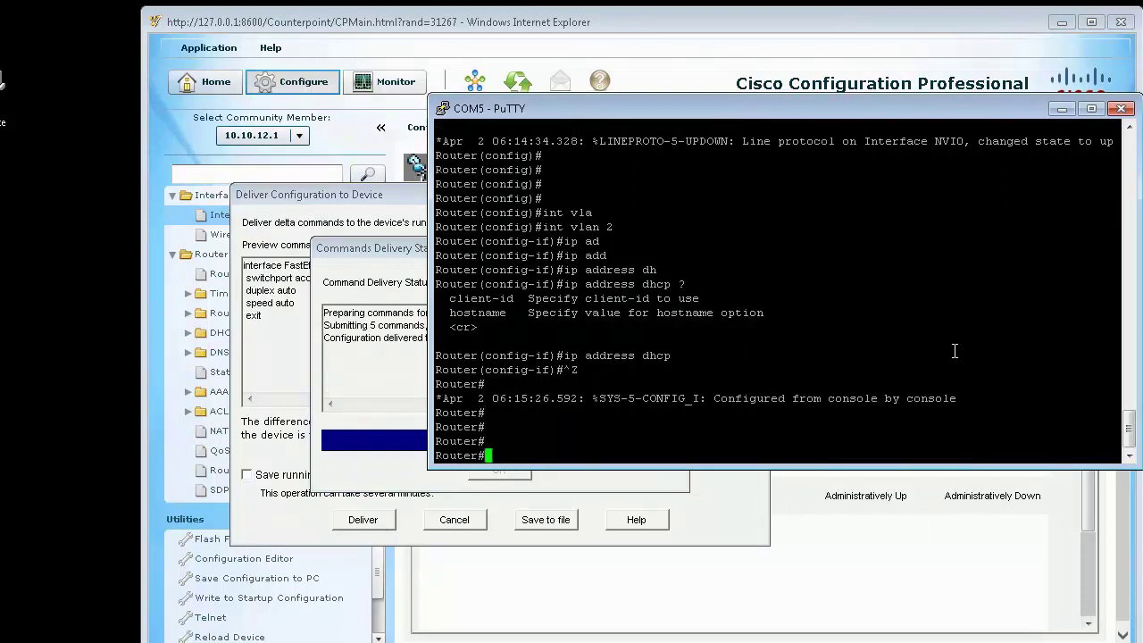
text(sh ip int brie)
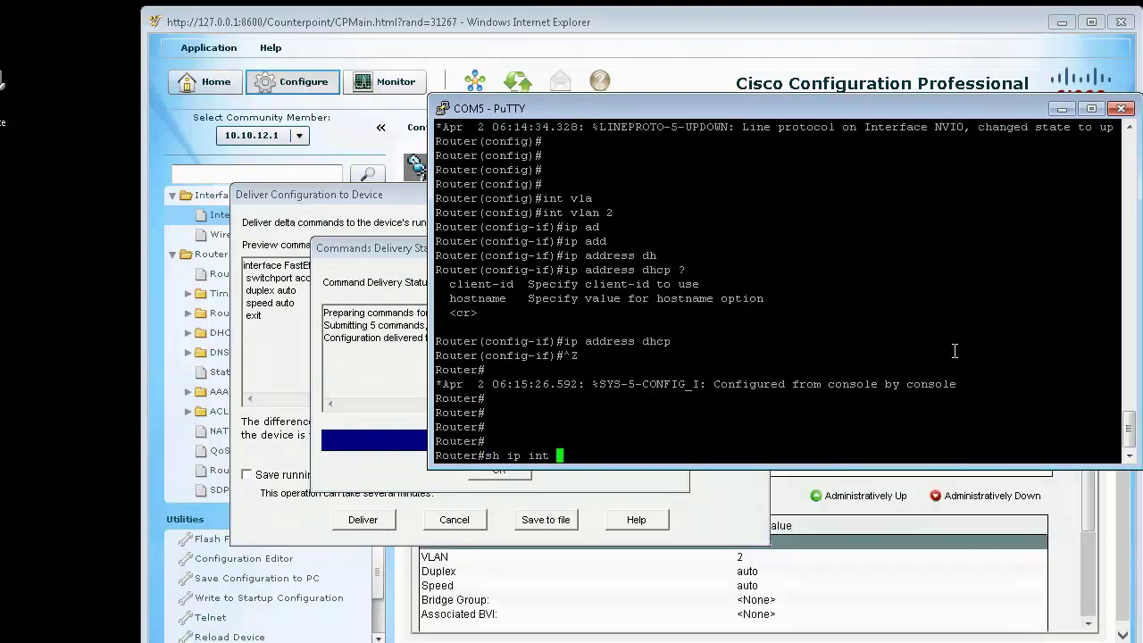
key(Return)
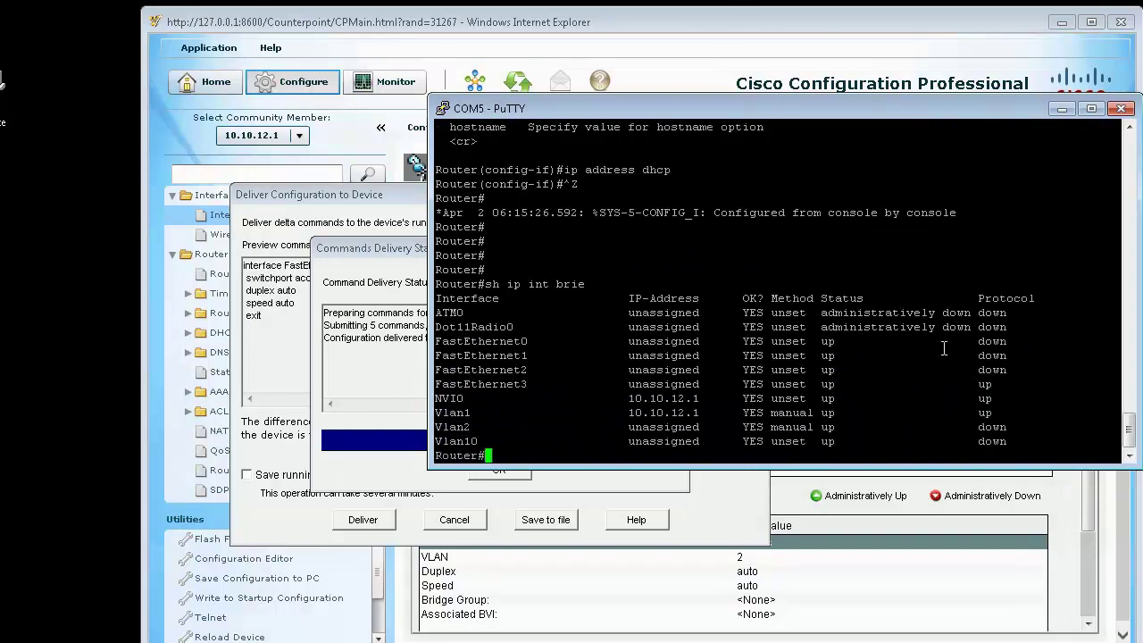
Step: Confirm FastEthernet0's line protocol is up, then acknowledge the 5 delivered commands
drag(706, 427, 607, 426)
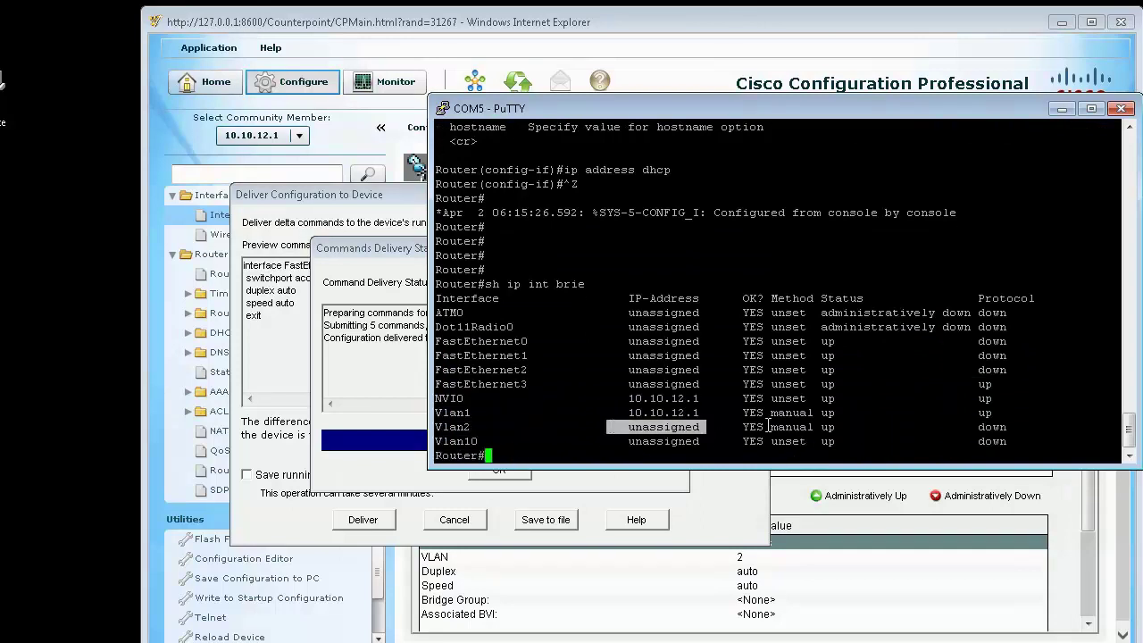
click(843, 415)
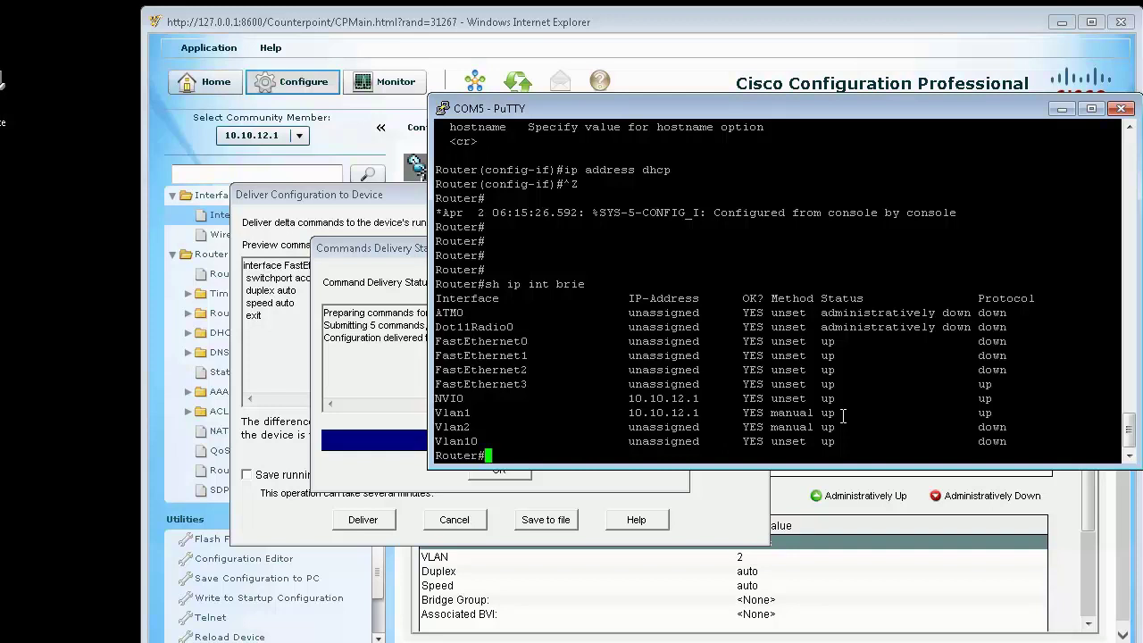
triple_click(963, 441)
double_click(963, 442)
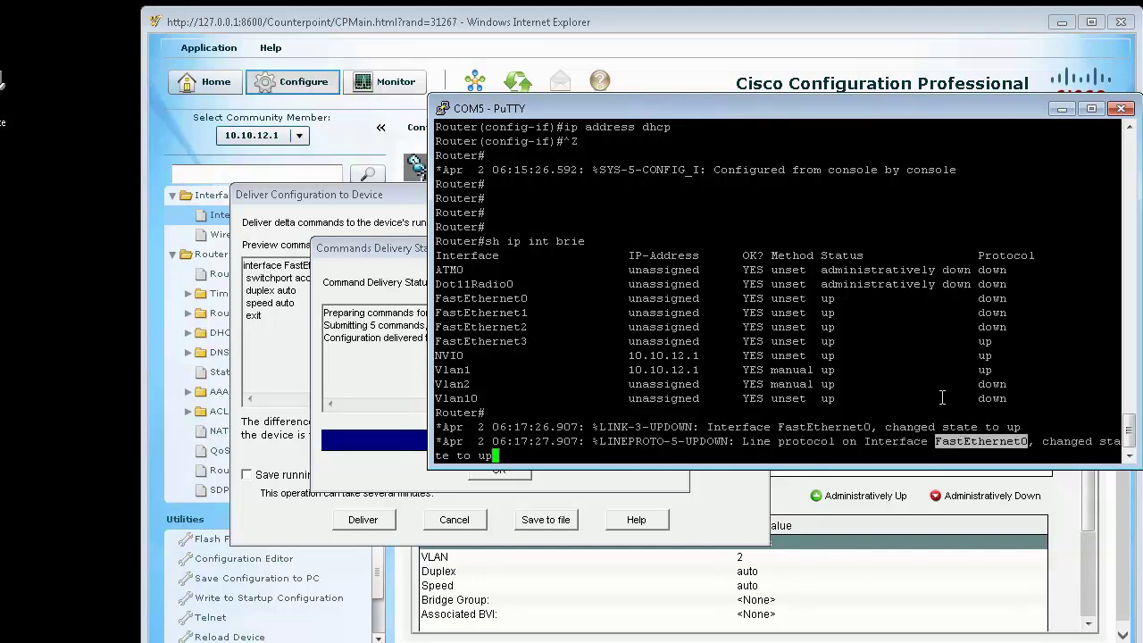
key(Return)
key(Return)
key(Return)
key(Return)
key(Return)
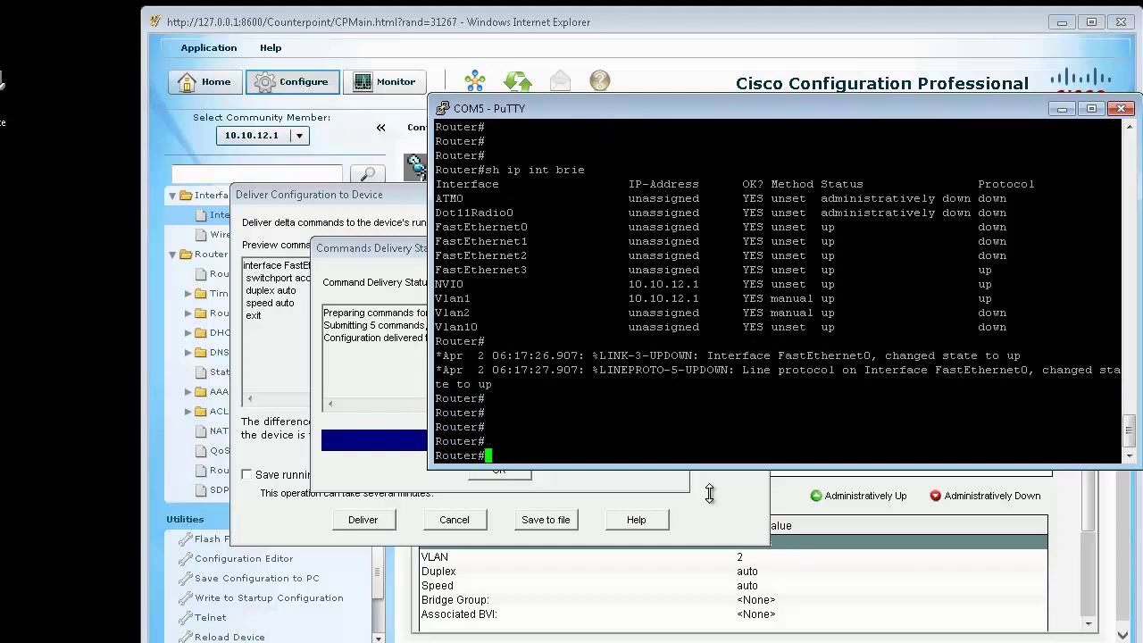
click(377, 445)
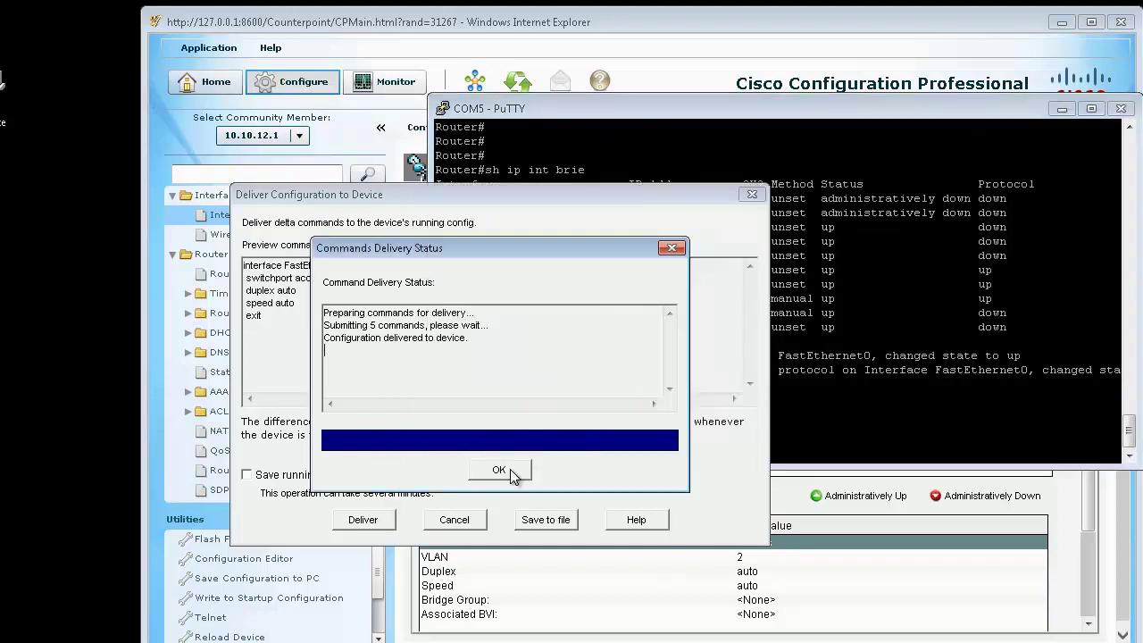
click(499, 470)
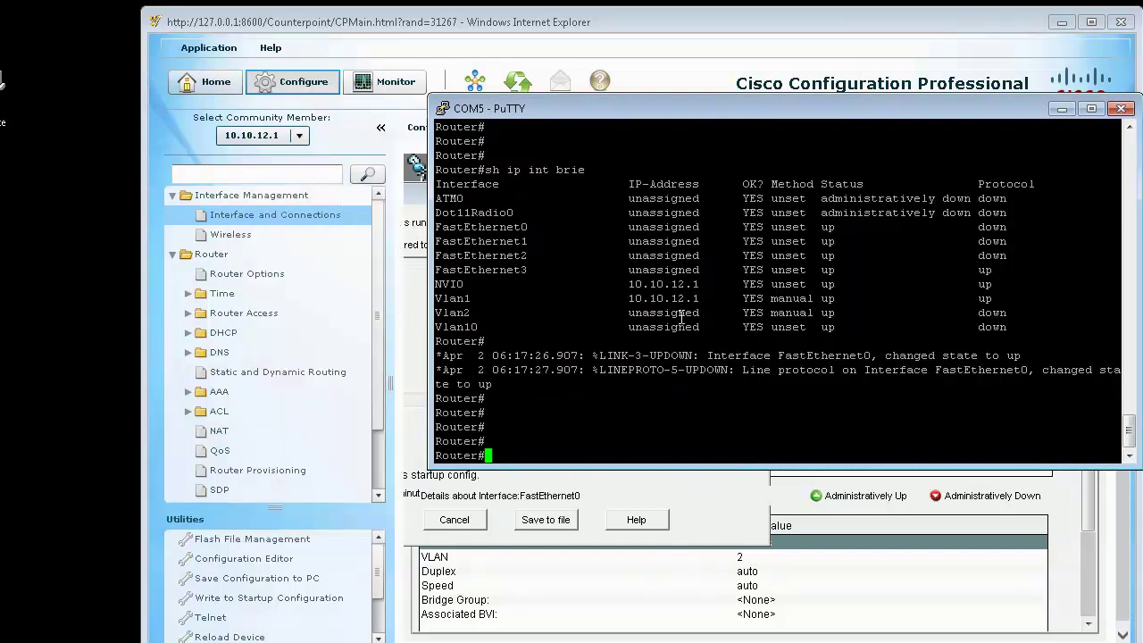
Step: Rerun 'sh ip int brie' until Vlan2 shows DHCP address 172.16.1.25
key(Up)
key(Return)
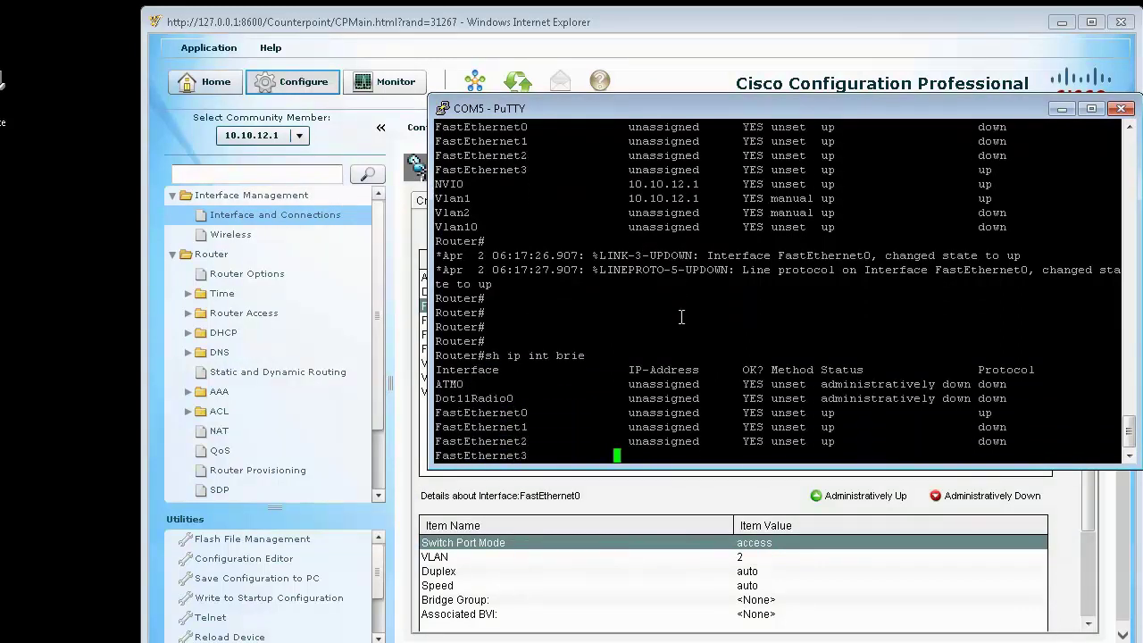
key(Up)
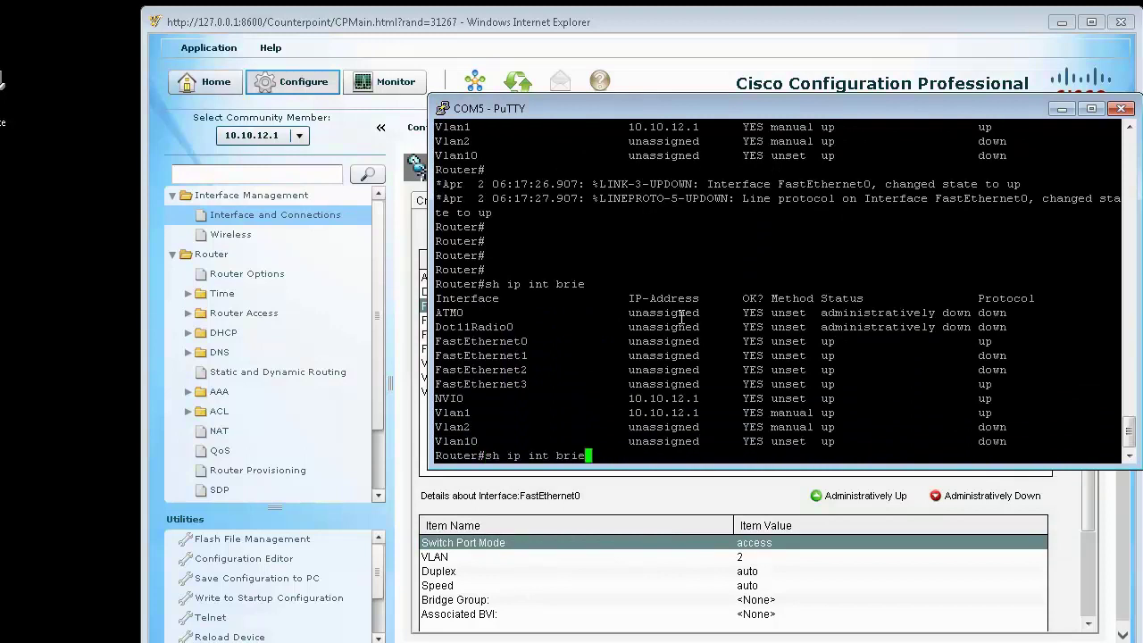
key(Return)
key(Return)
key(Up)
key(Return)
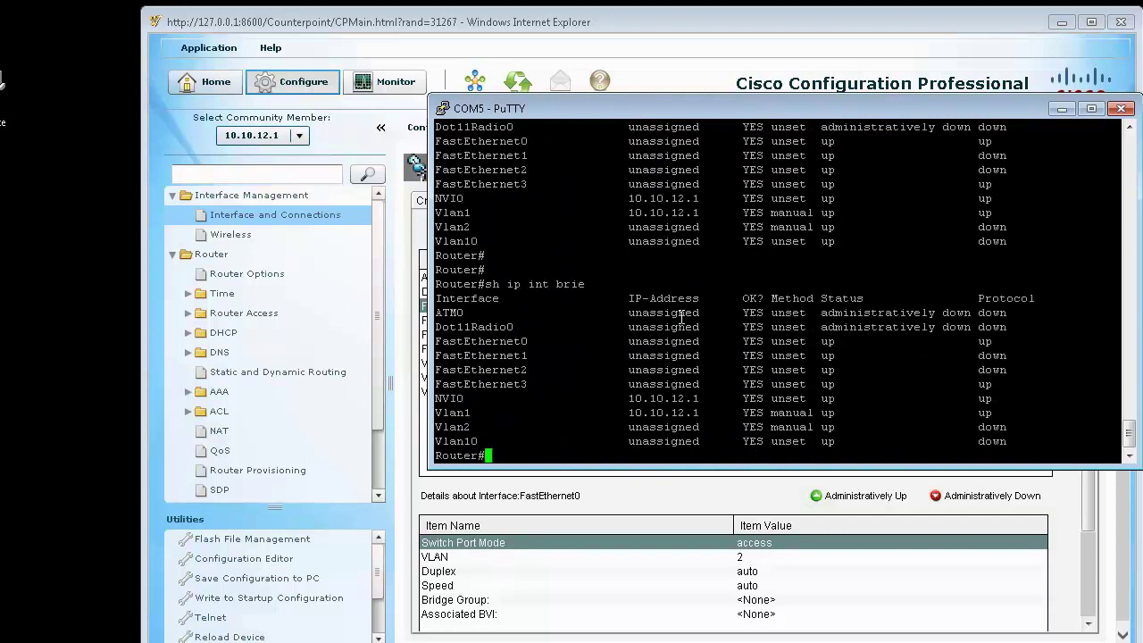
drag(1010, 427, 441, 427)
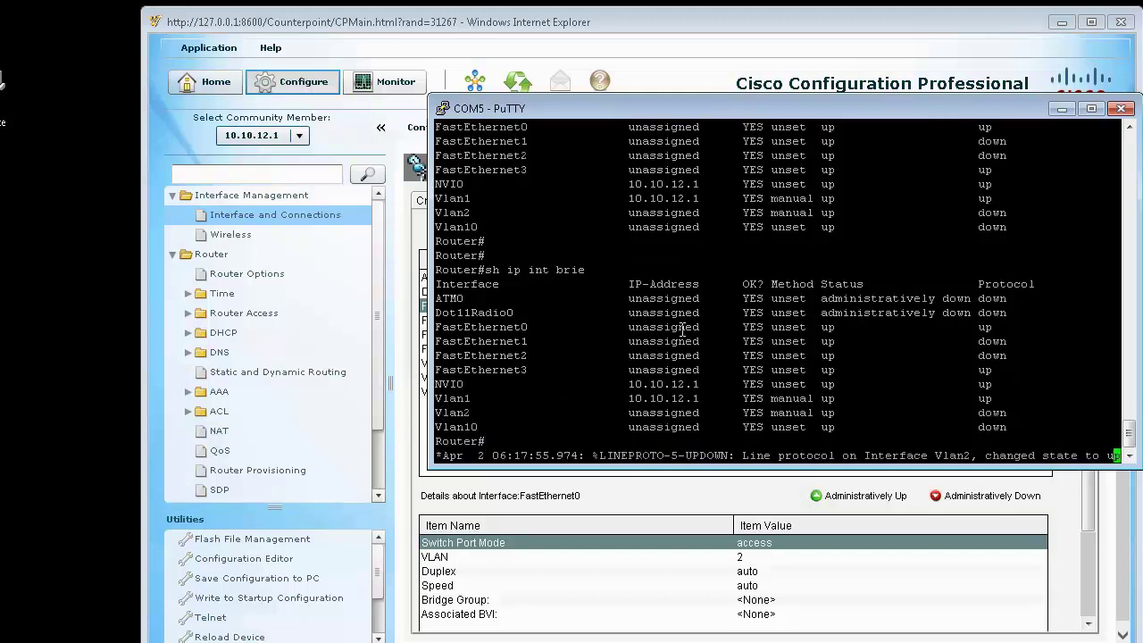
key(Return)
key(Return)
key(Return)
key(Return)
key(Return)
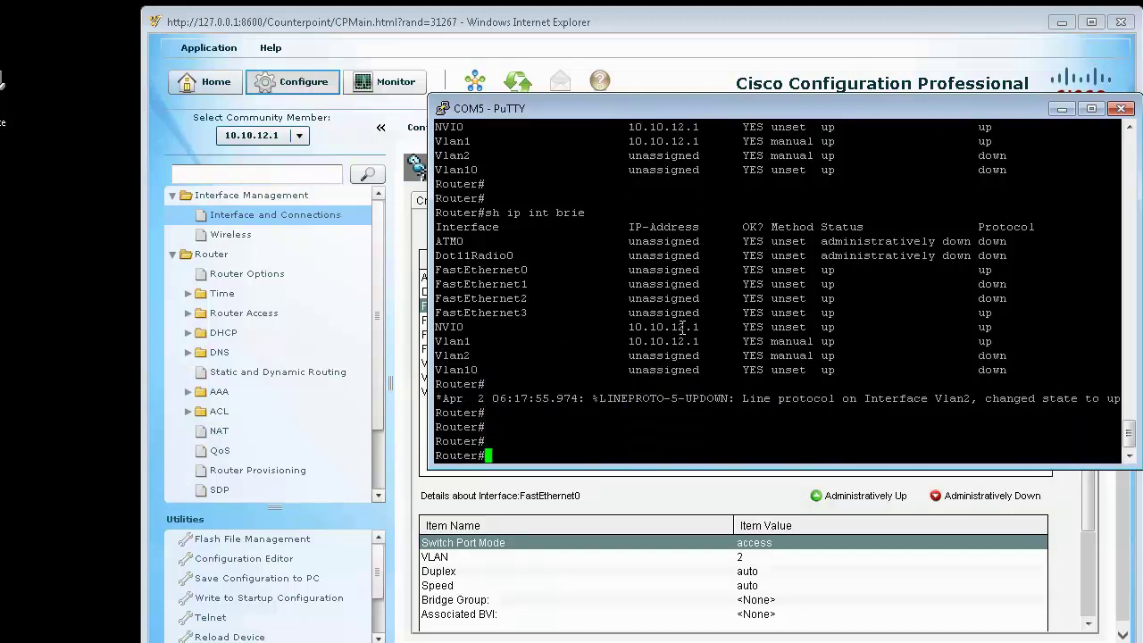
key(Up)
key(Return)
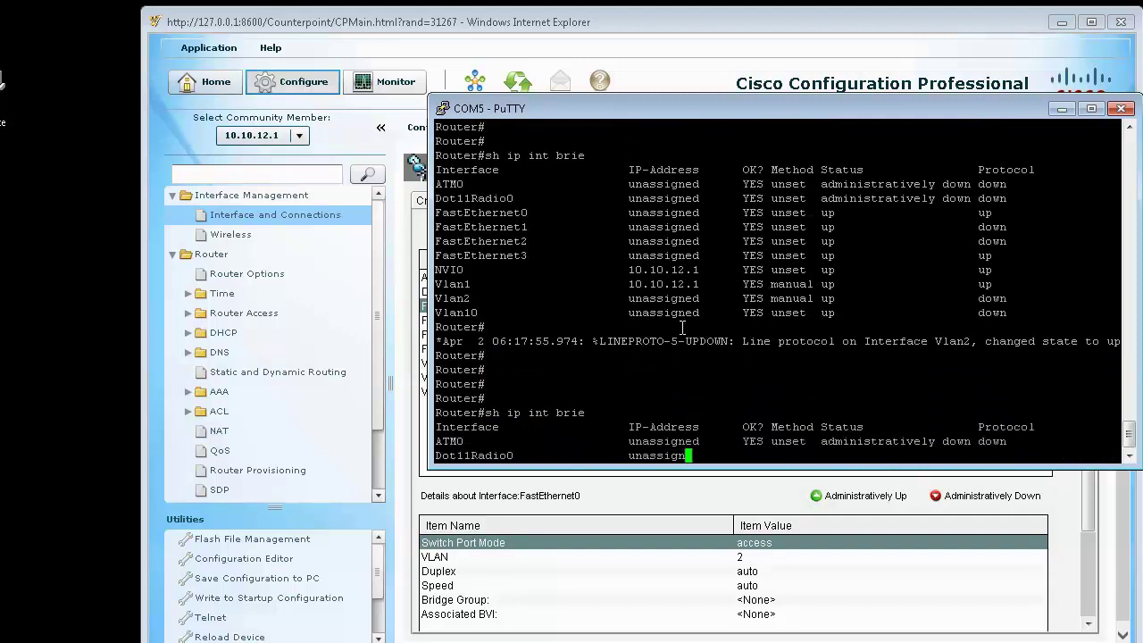
text(conf t)
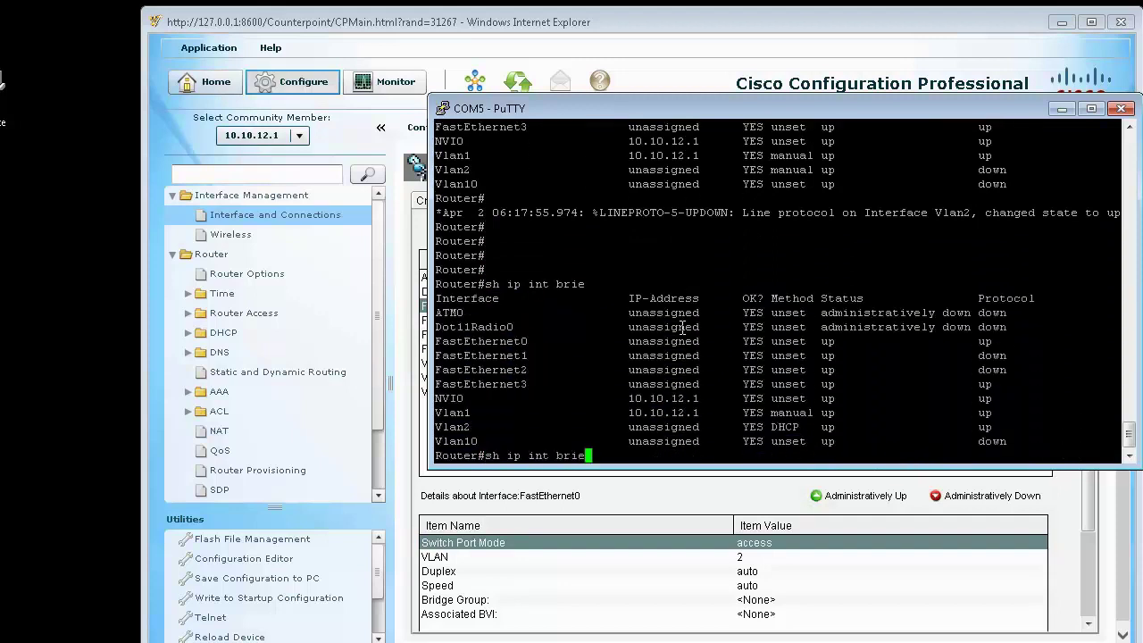
key(Up)
key(Up)
key(Return)
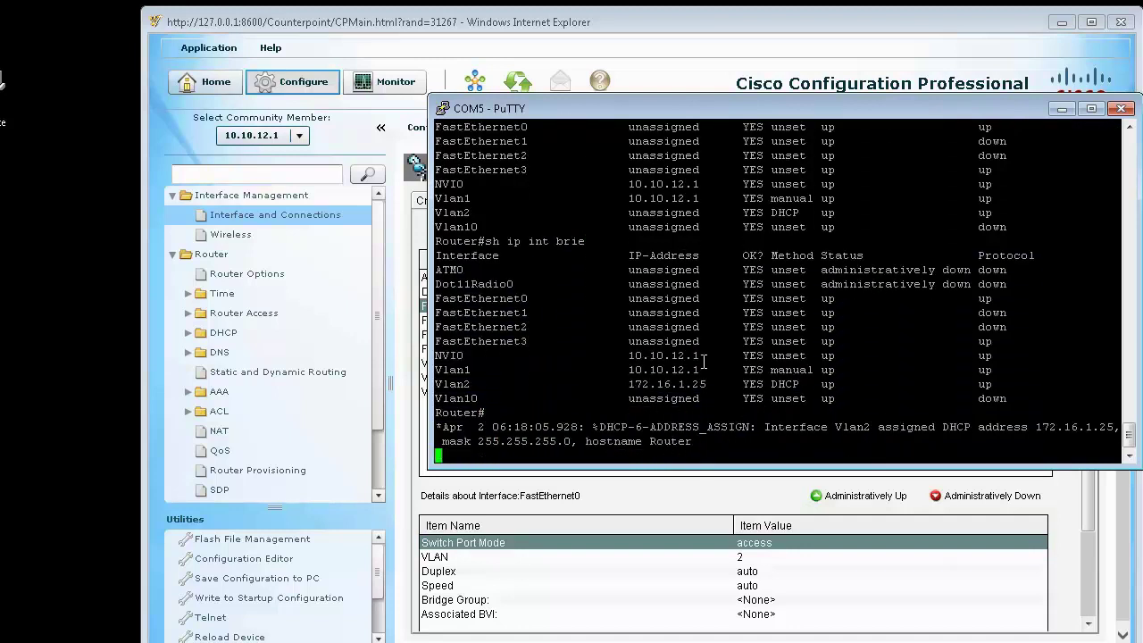
double_click(688, 385)
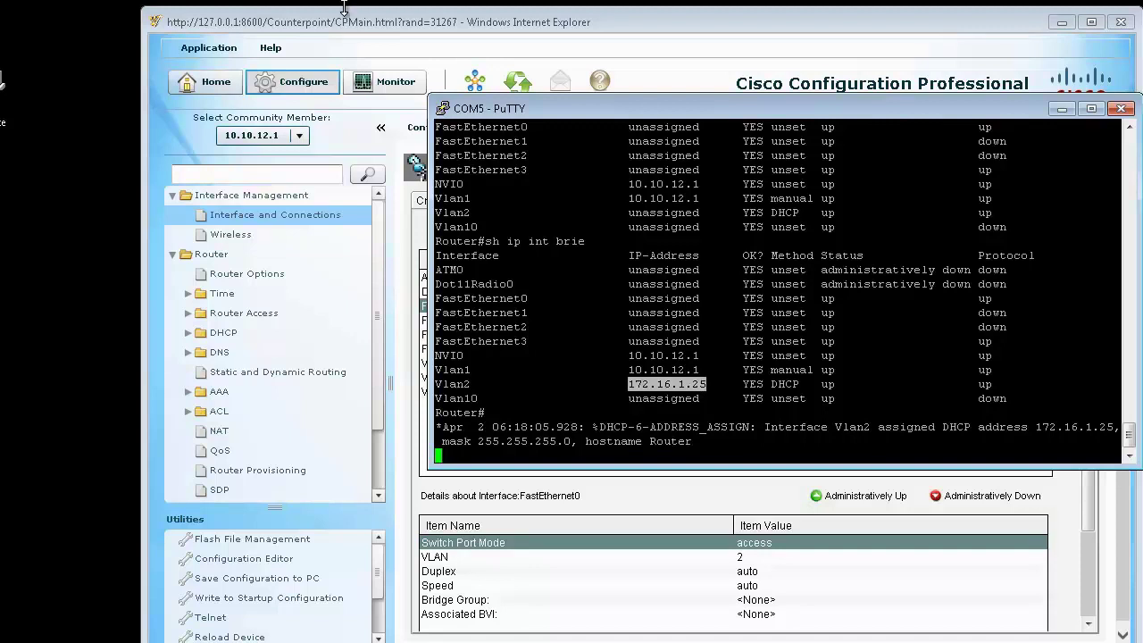
Step: Try starting the Basic NAT wizard from CCP's NAT page, which reports missing interface IPs
click(362, 25)
click(222, 432)
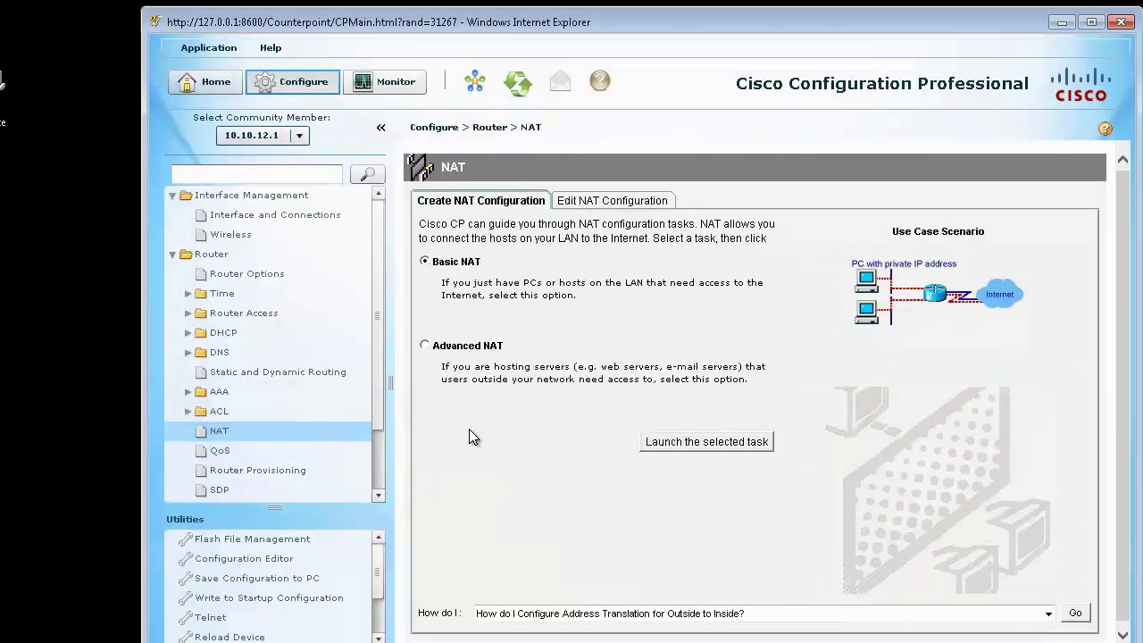
click(740, 450)
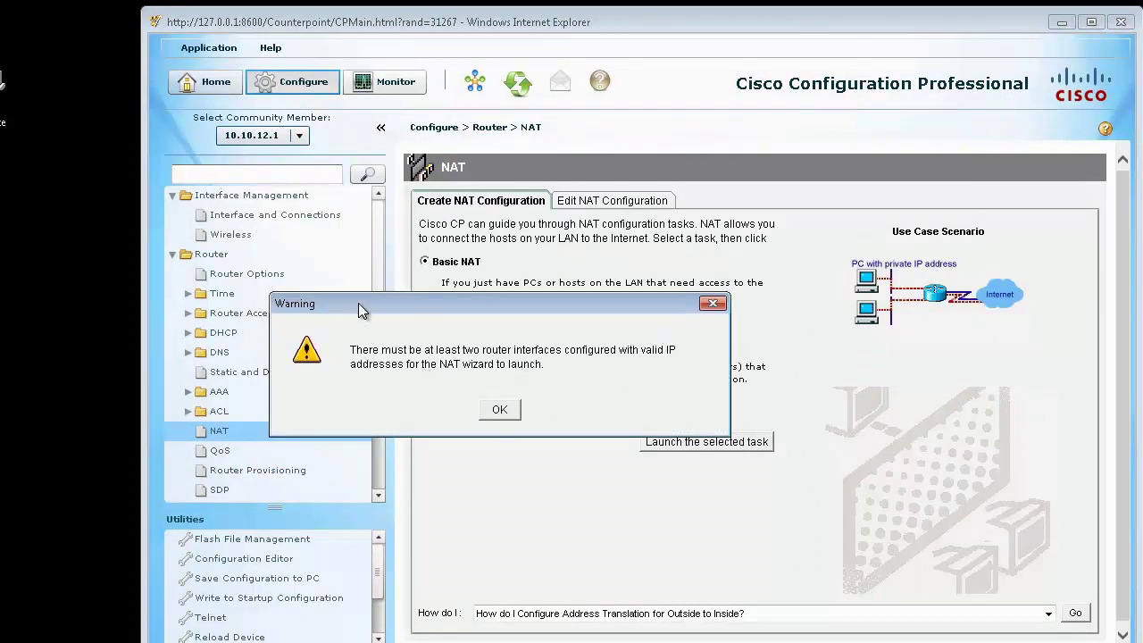
Step: Dismiss the interface warning, refresh the router data, and reopen Configure > Router > NAT
click(500, 409)
click(524, 89)
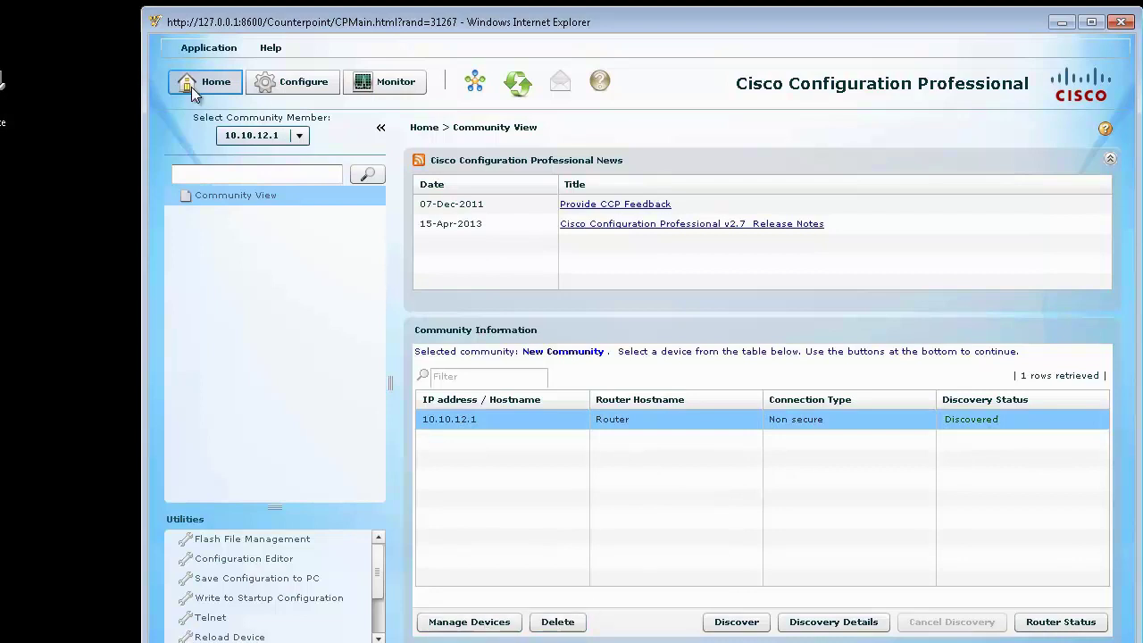
click(299, 88)
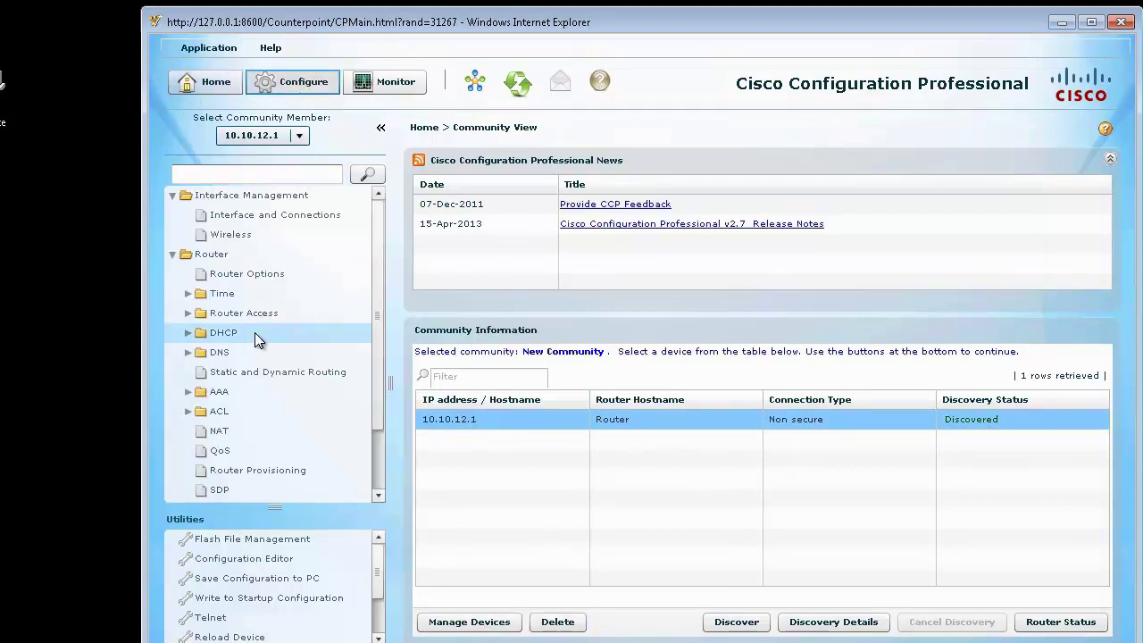
click(221, 428)
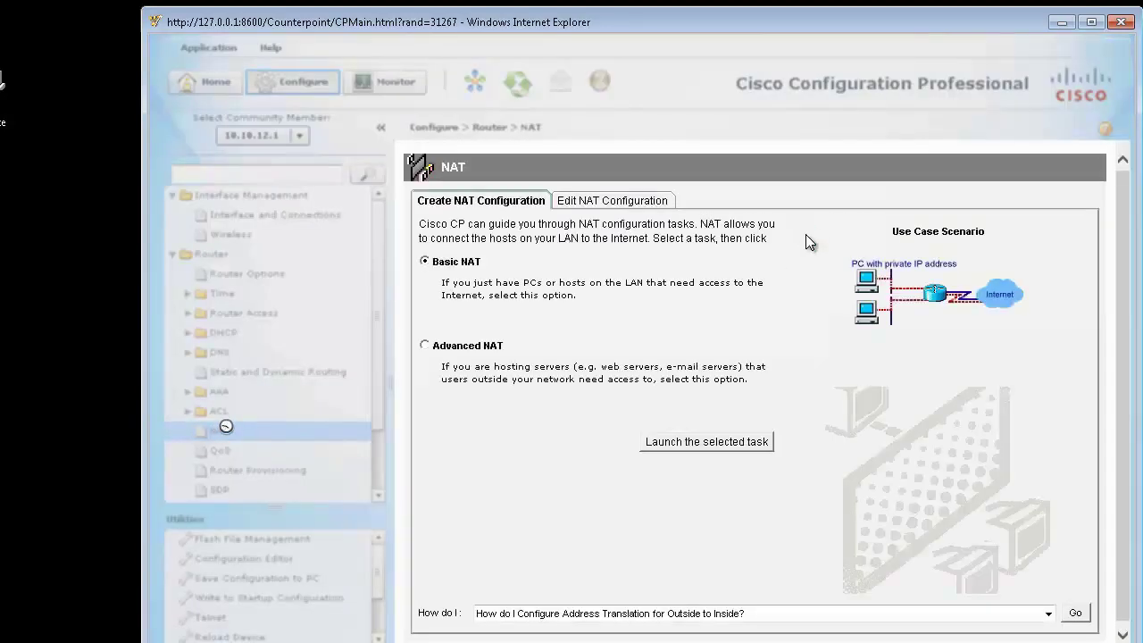
Step: Run the Basic NAT wizard sharing 10.10.12.0–10.10.12.255 through Vlan2 and deliver it to the router
click(703, 444)
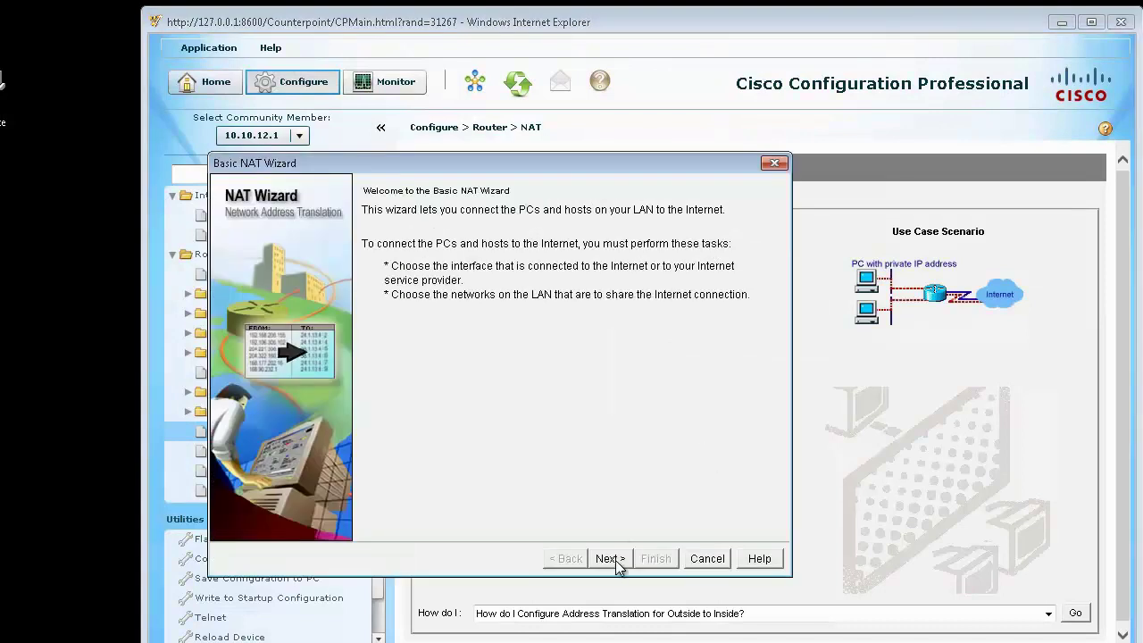
click(610, 558)
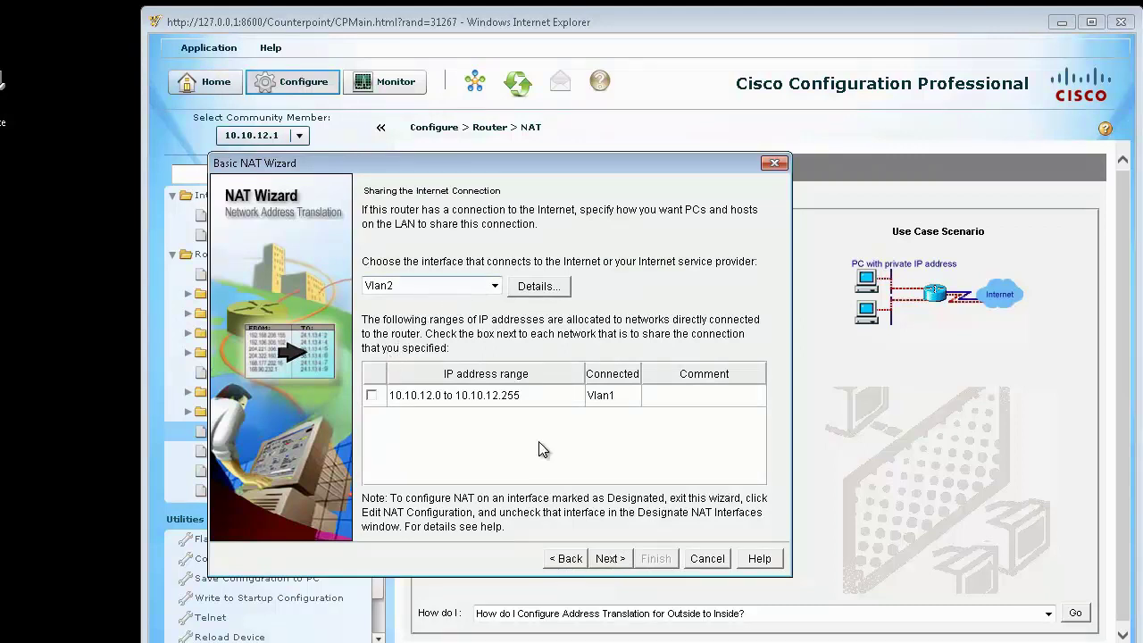
click(610, 558)
click(501, 408)
click(374, 395)
click(610, 560)
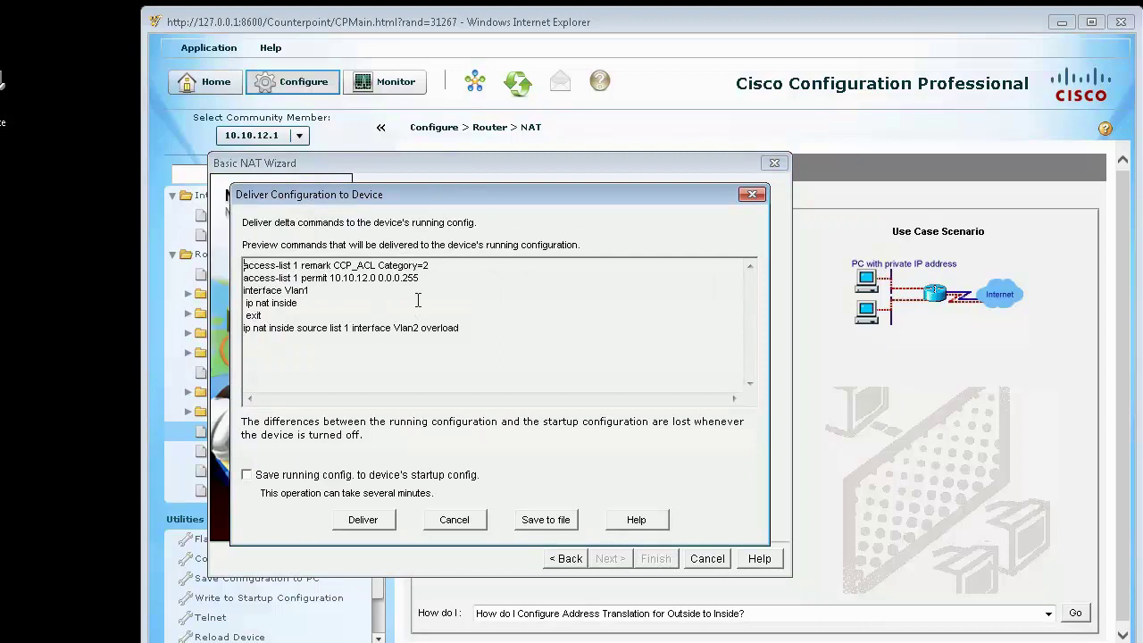
click(373, 527)
click(370, 523)
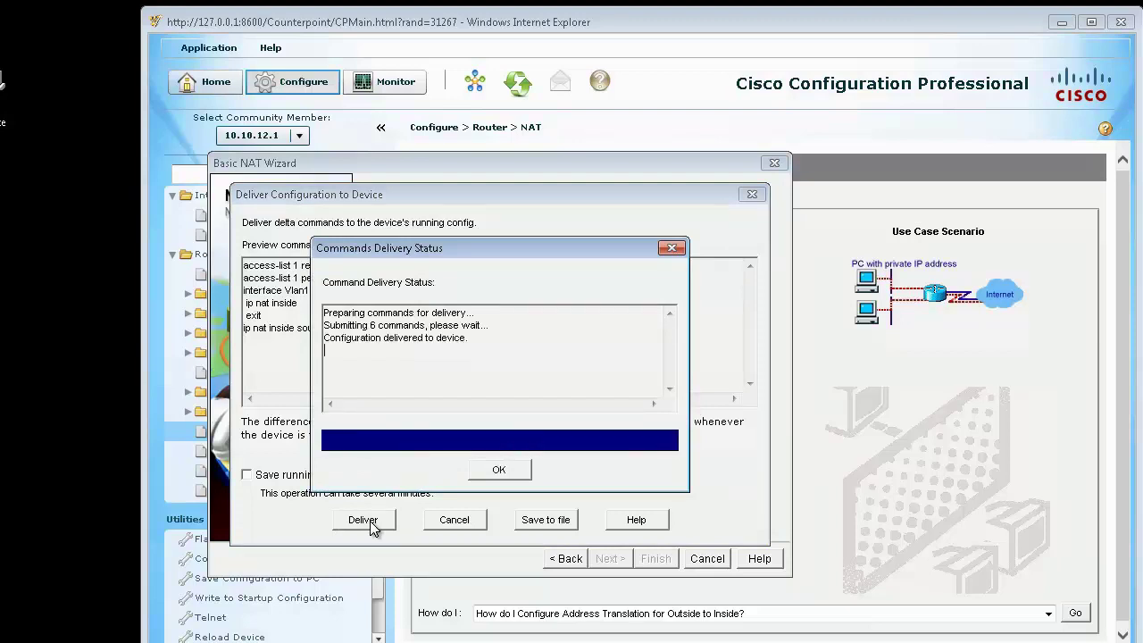
click(511, 474)
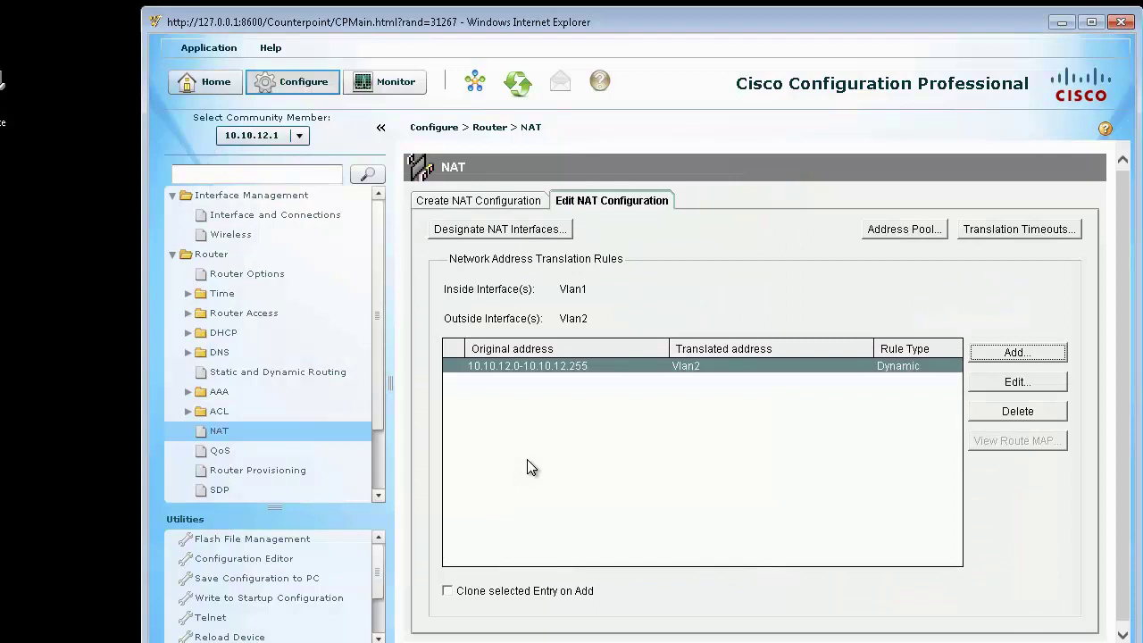
Step: Ping 4.2.2.2 from the router, then again sourced from Vlan1 with 'sou vl 1'
key(alt+Tab)
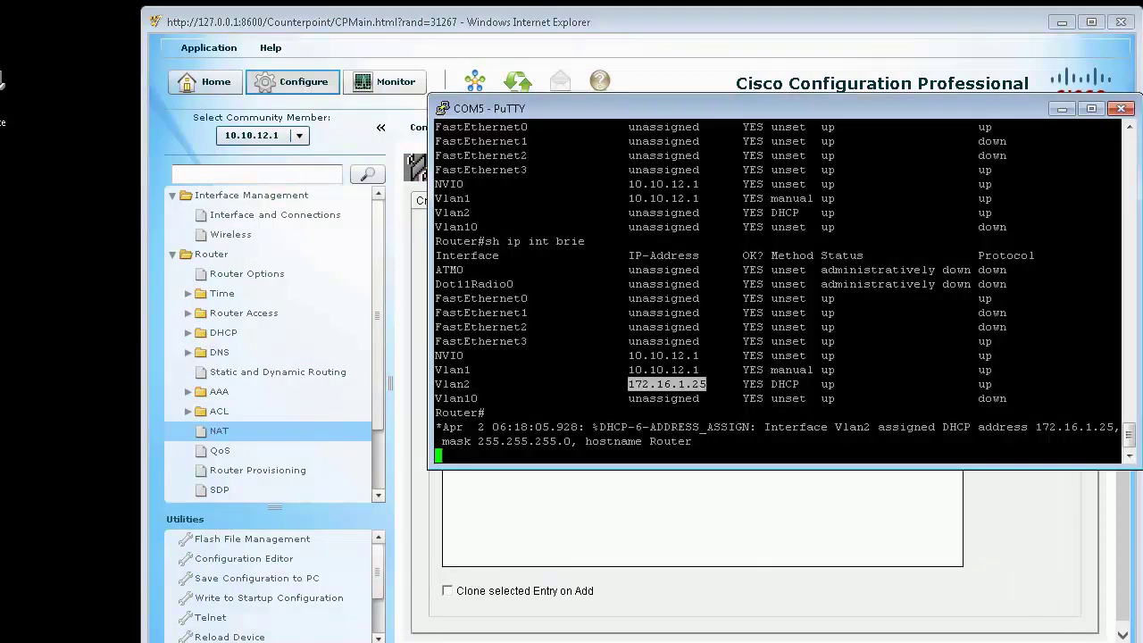
click(774, 314)
key(Return)
key(Return)
key(Return)
key(Return)
text(ping 4.2.2.2)
key(Return)
key(Up)
text(sou vl 1)
key(Return)
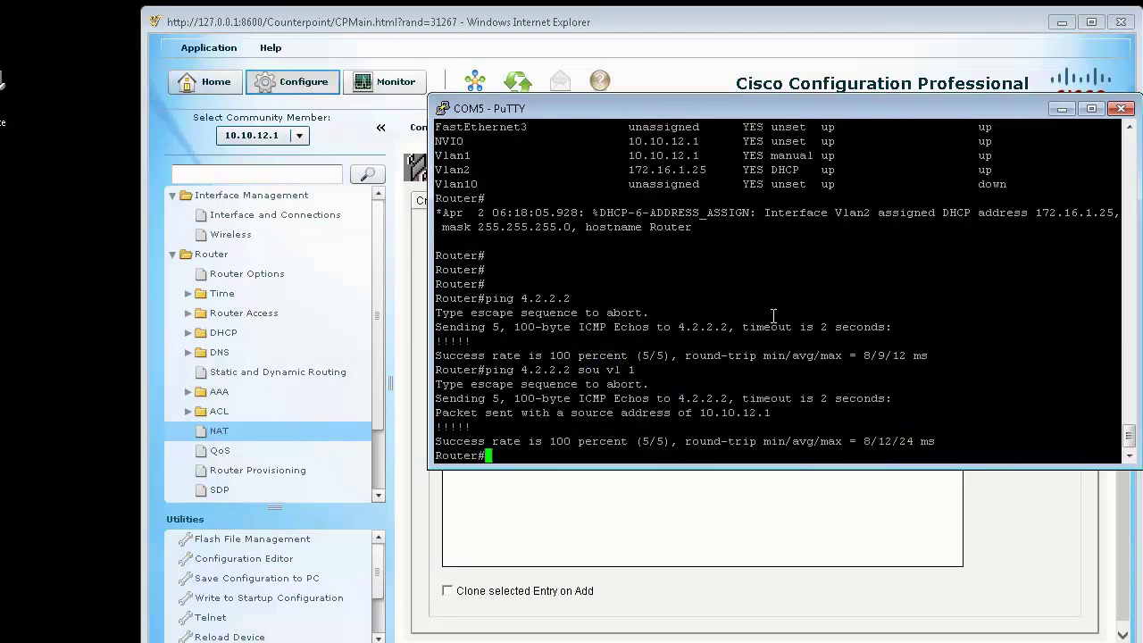
Step: Check the ICMP entry in 'sh ip nat tr' and minimize the PuTTY window
key(Return)
key(Return)
text(sh ip nat tr)
key(Return)
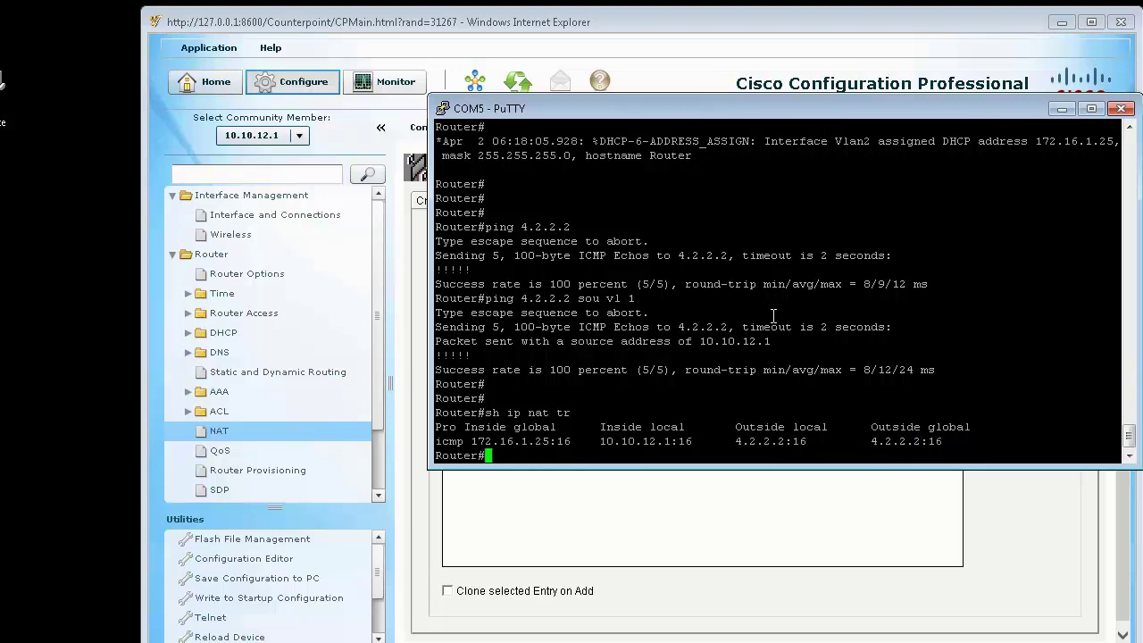
drag(954, 438, 439, 441)
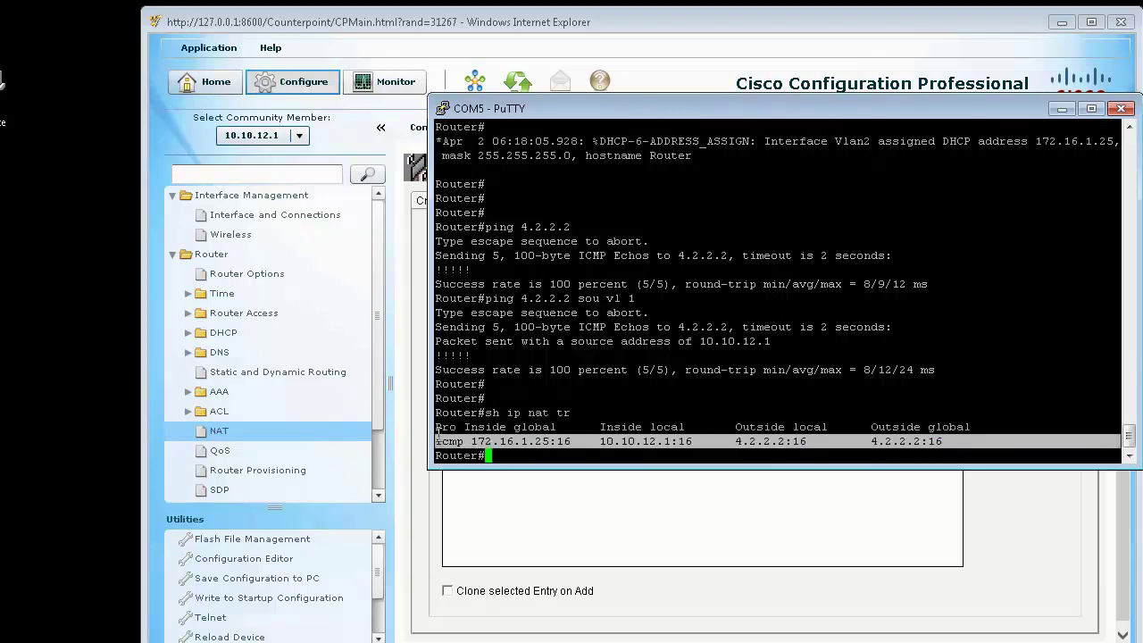
click(1062, 108)
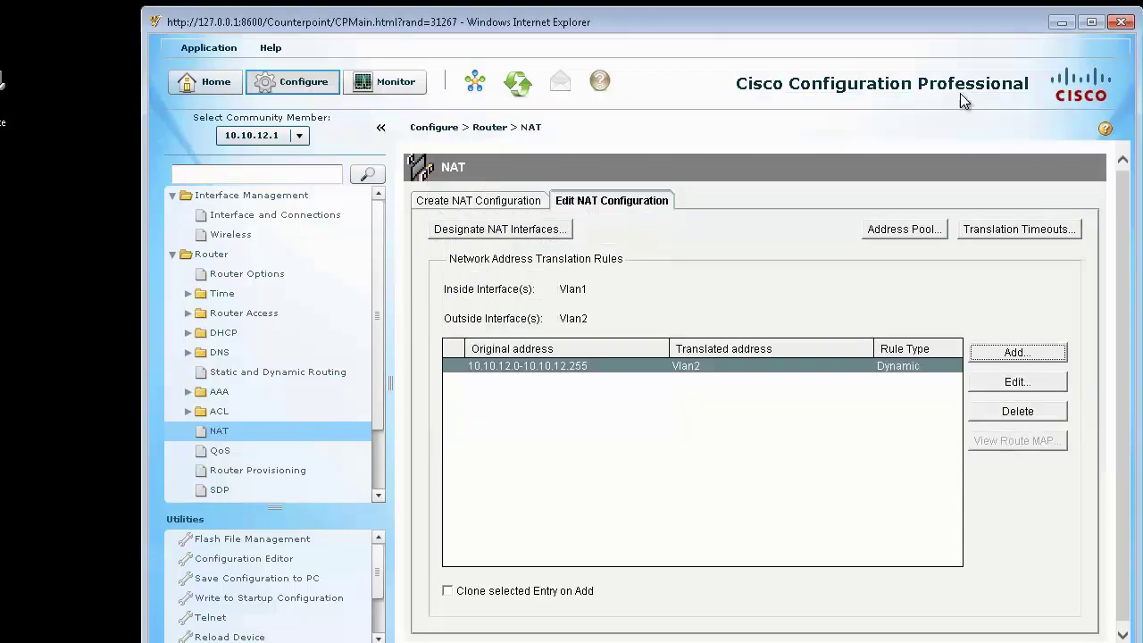
Step: Collapse the Router section and open Security > Firewall in the navigation tree
click(309, 85)
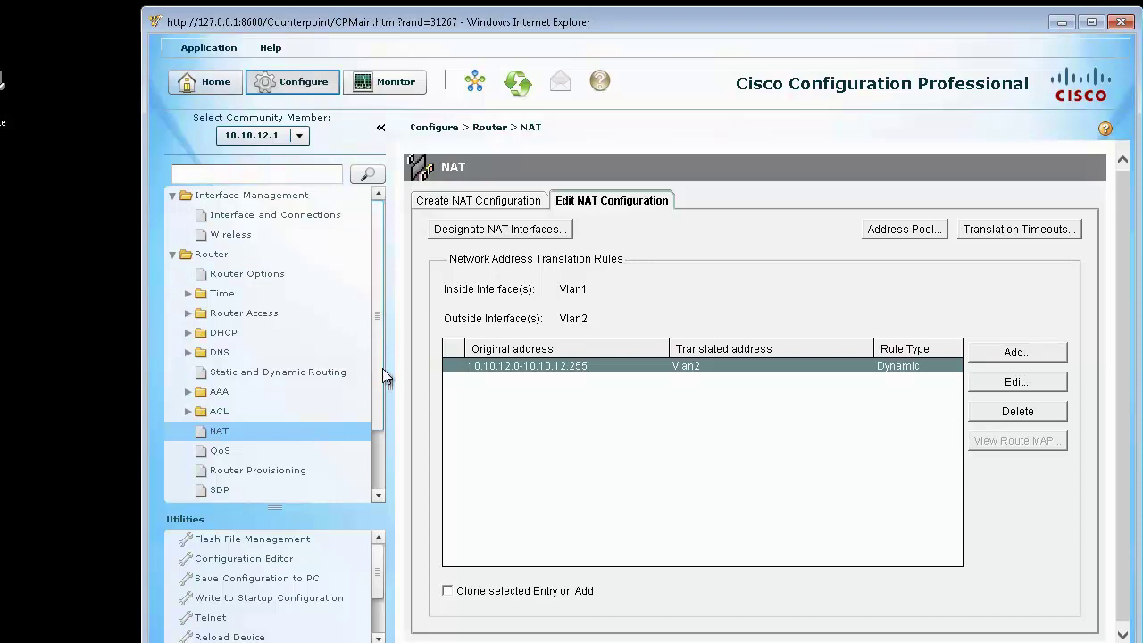
click(172, 254)
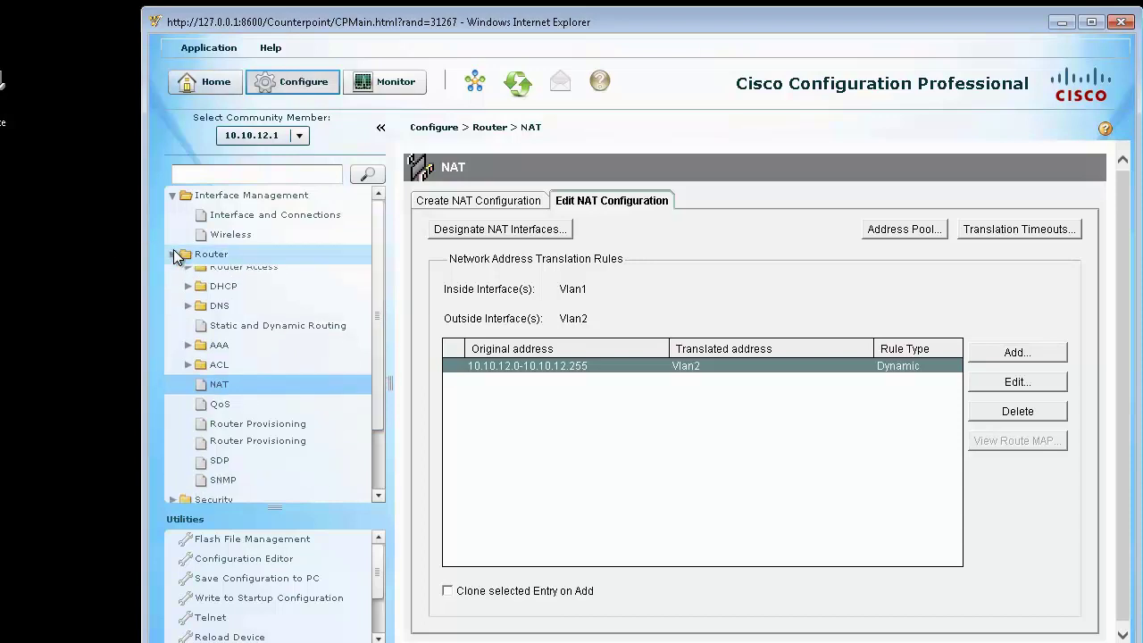
click(174, 276)
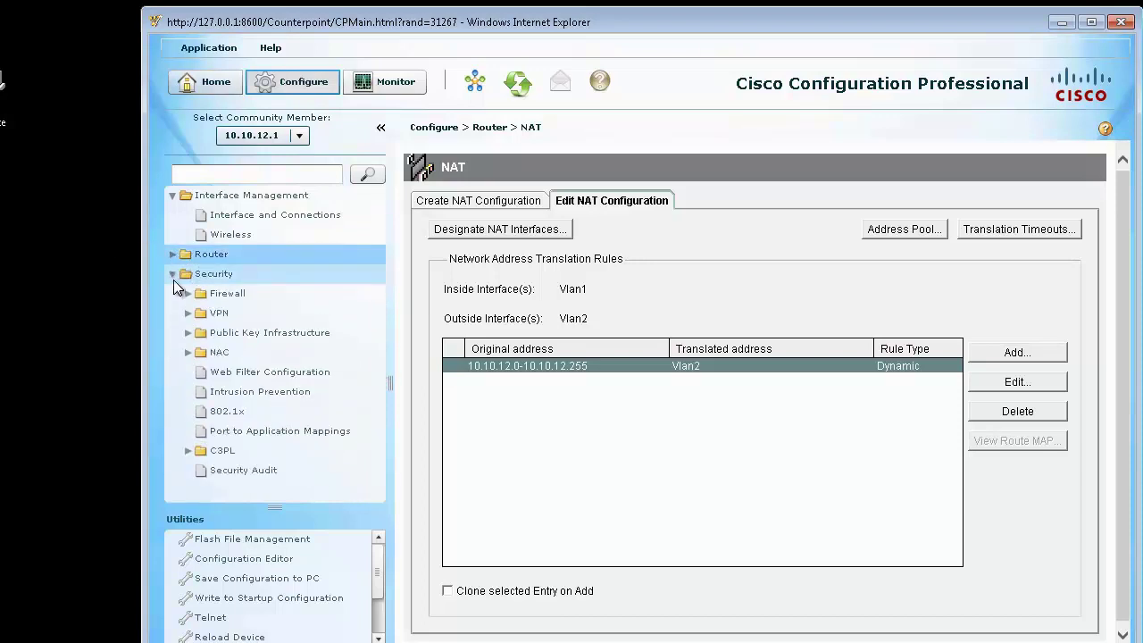
click(190, 294)
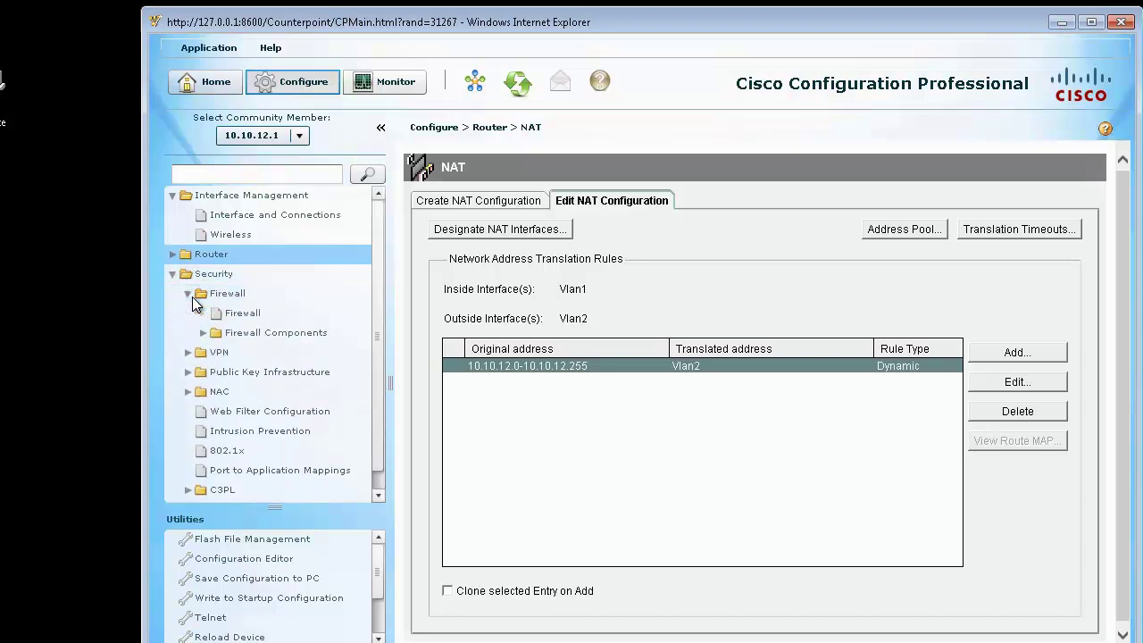
click(239, 312)
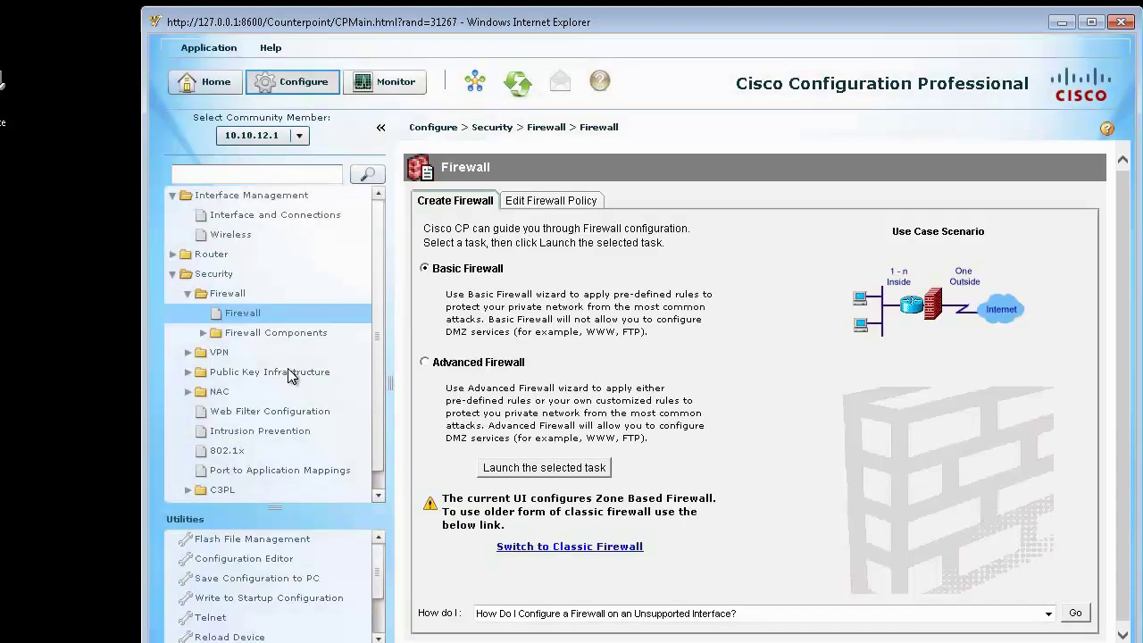
Step: Choose Basic Firewall, launch the wizard, and pass its welcome page
click(427, 362)
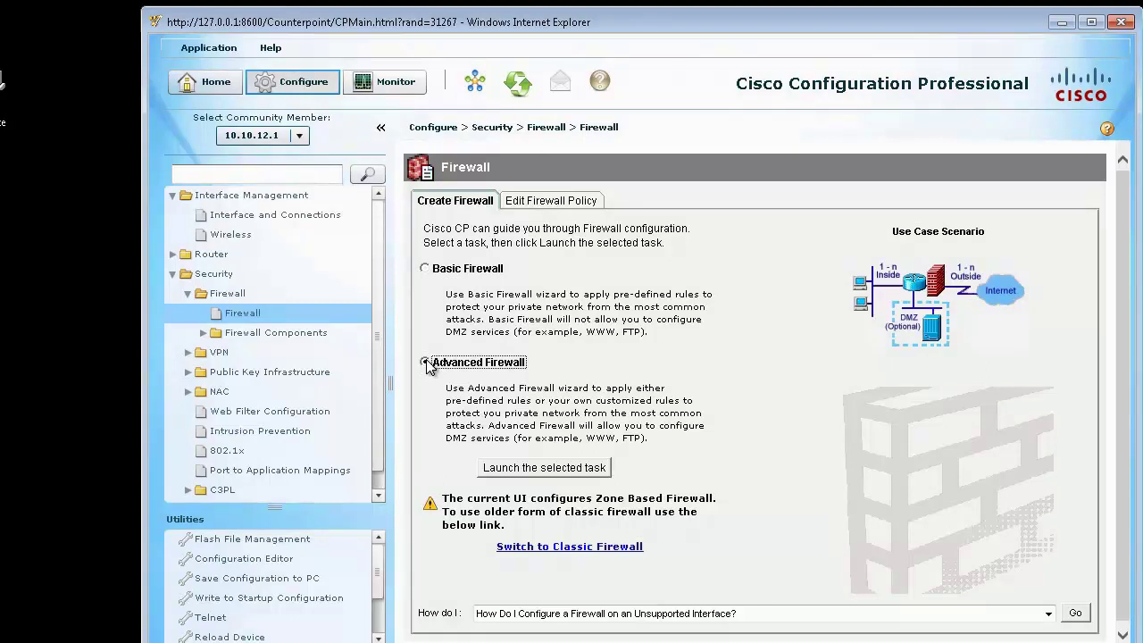
click(425, 270)
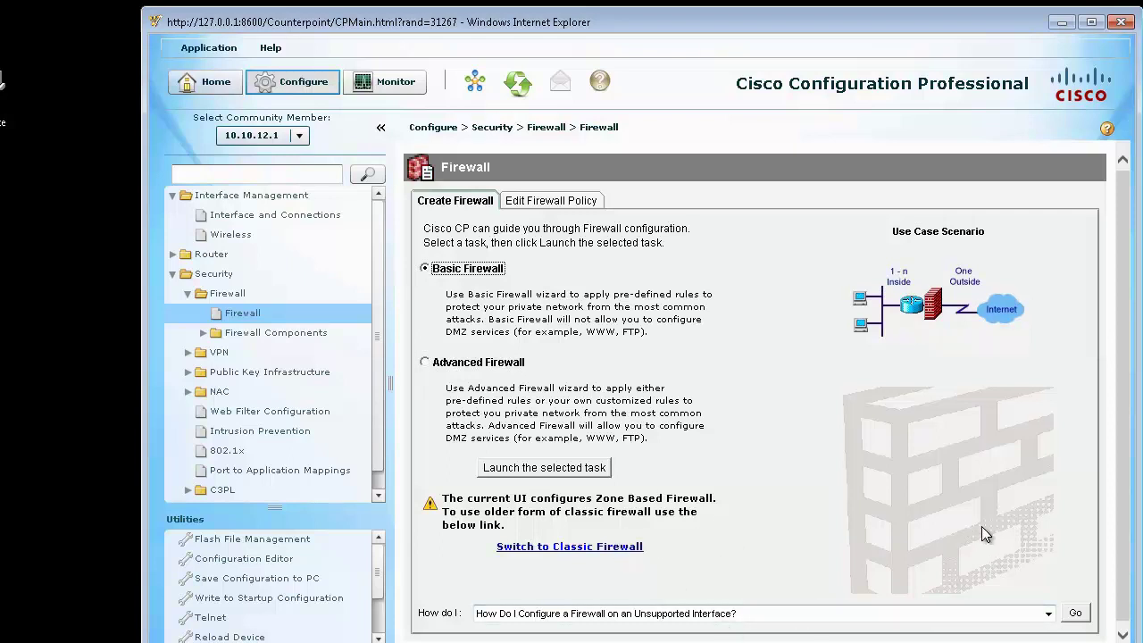
scroll(925, 475, down, 1)
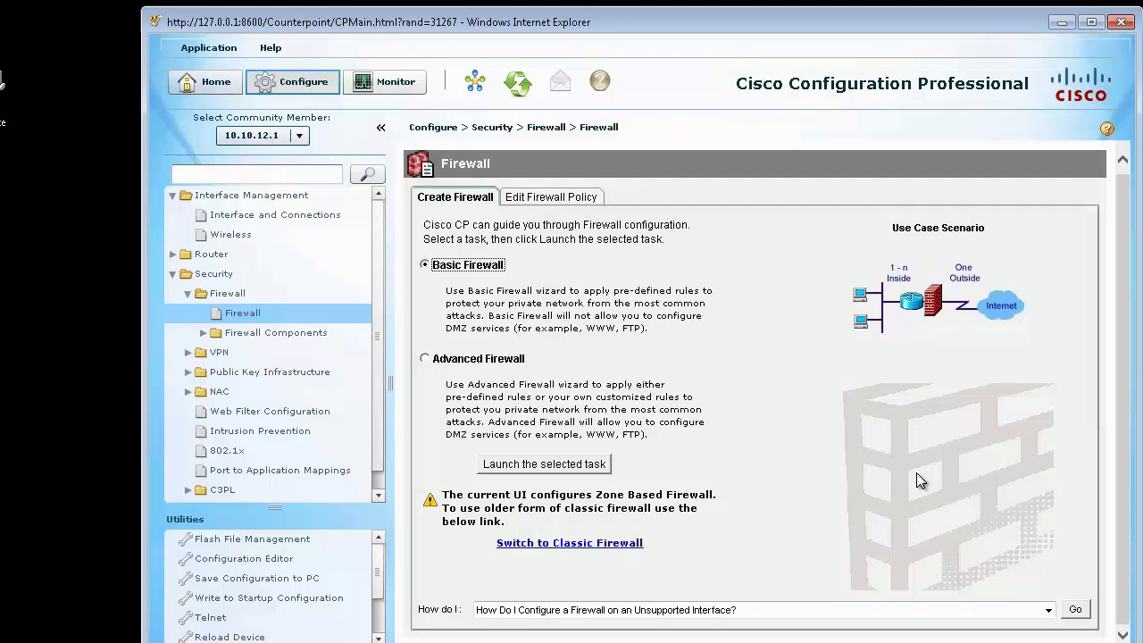
click(589, 466)
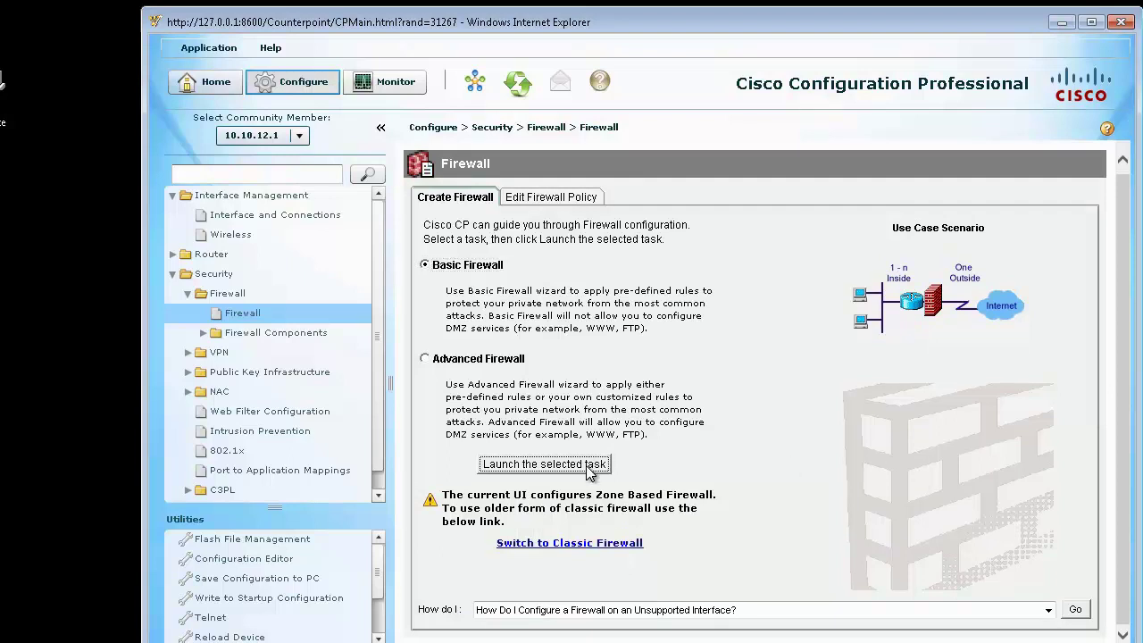
click(616, 559)
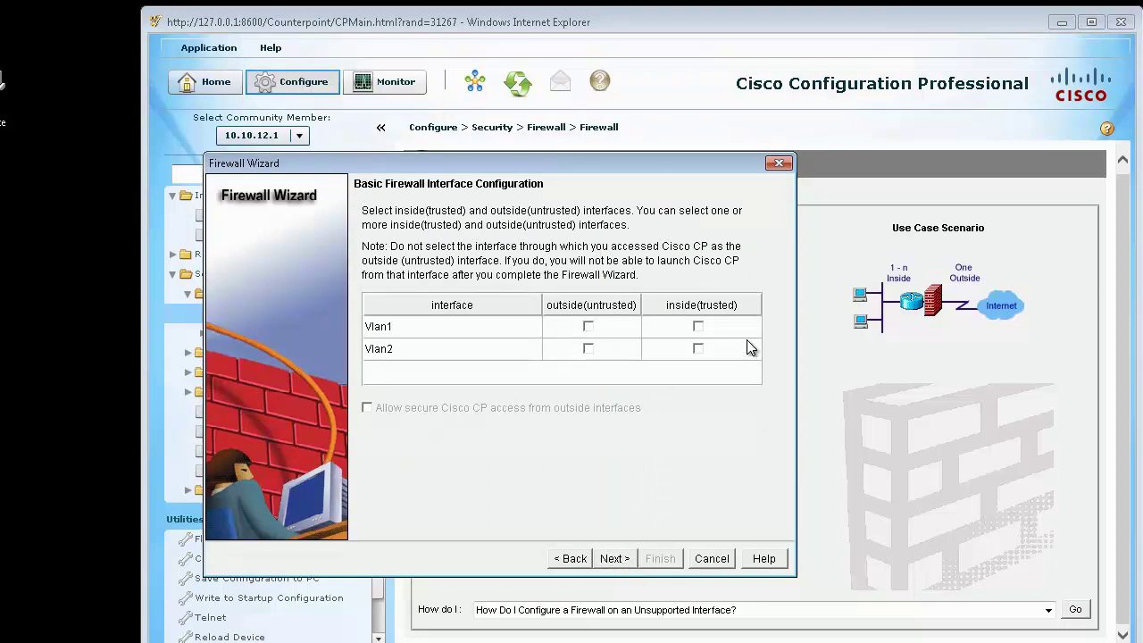
Step: Set Vlan2 as outside (untrusted) and Vlan1 as inside (trusted), accepting the Vlan2 warning
click(589, 349)
click(699, 326)
click(616, 561)
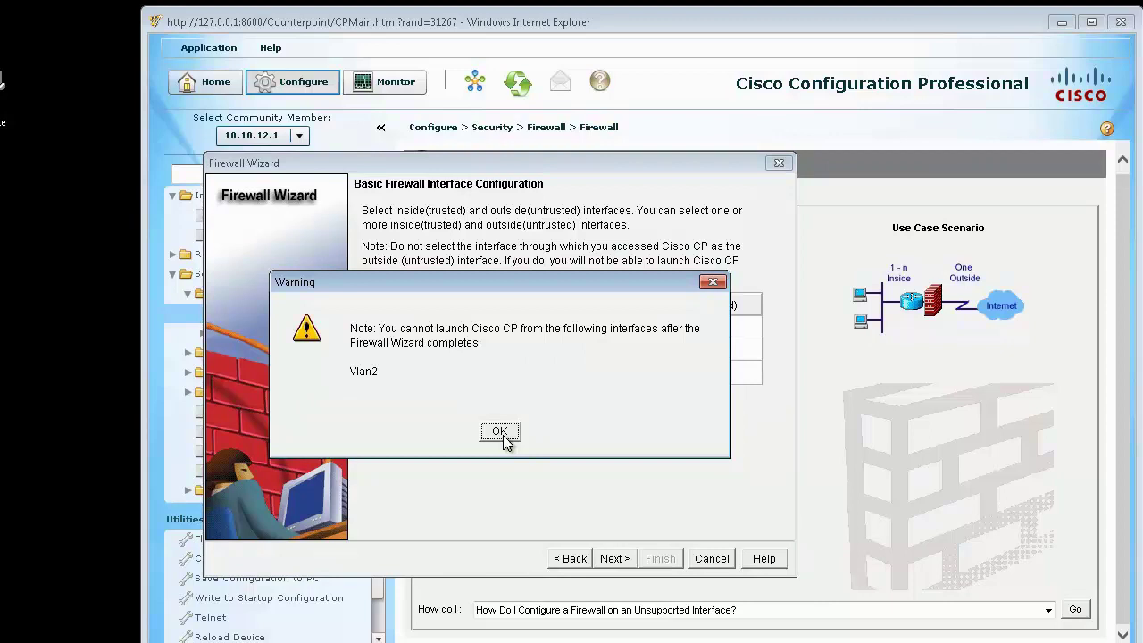
click(501, 432)
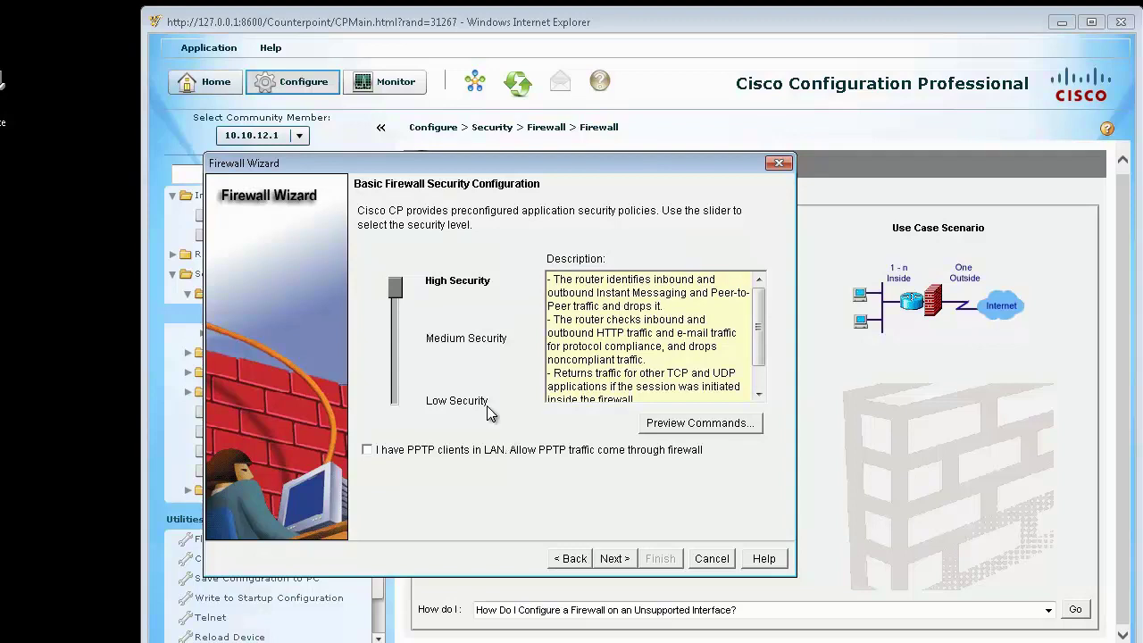
Step: Lower the security level to Medium Security and preview its commands
drag(397, 291, 396, 339)
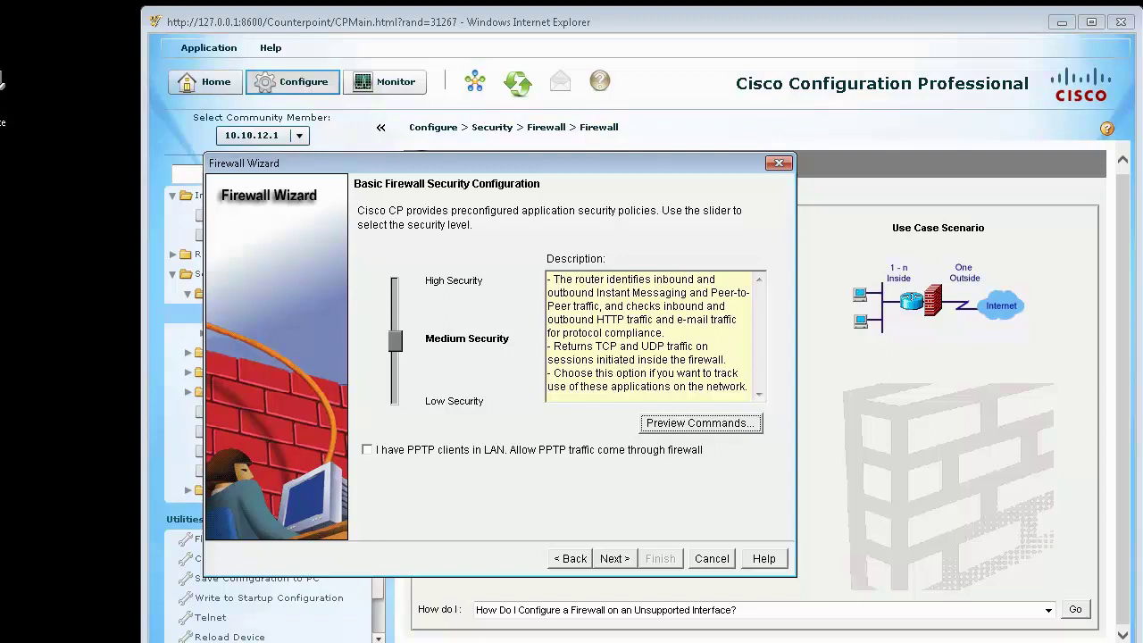
click(701, 422)
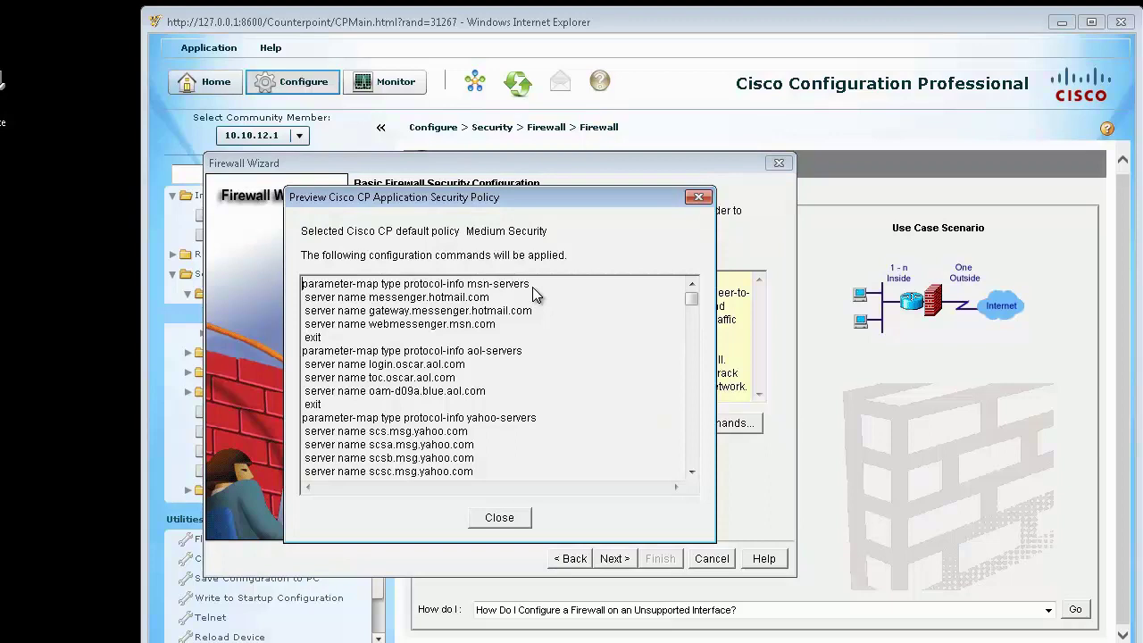
Step: Copy all previewed Medium Security commands into a new Notepad document
drag(694, 295, 692, 322)
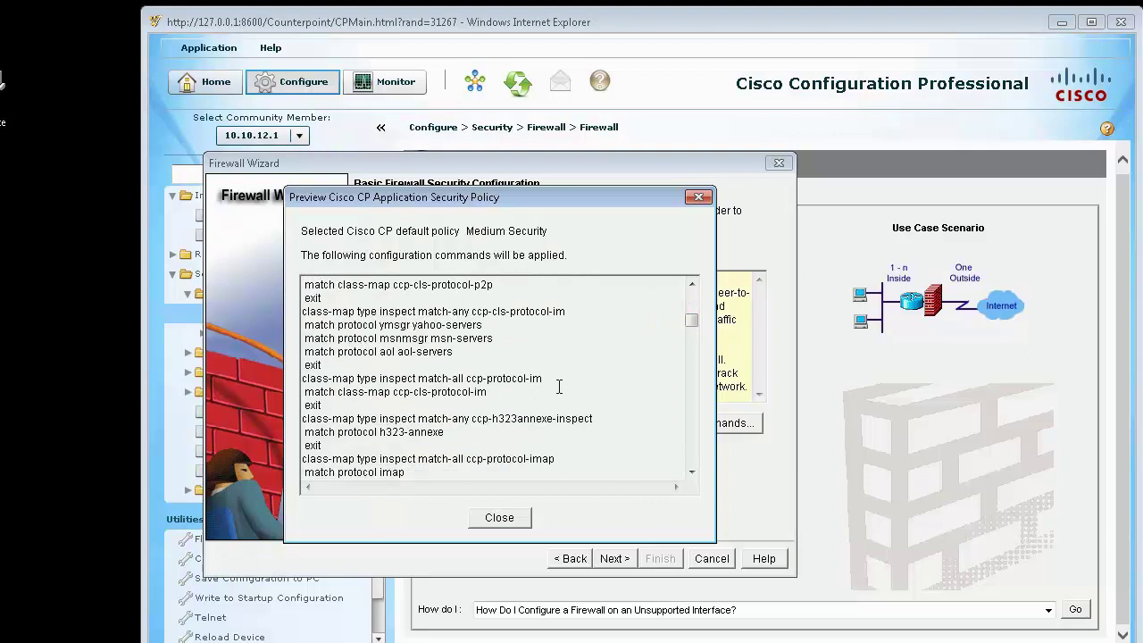
key(ctrl+a)
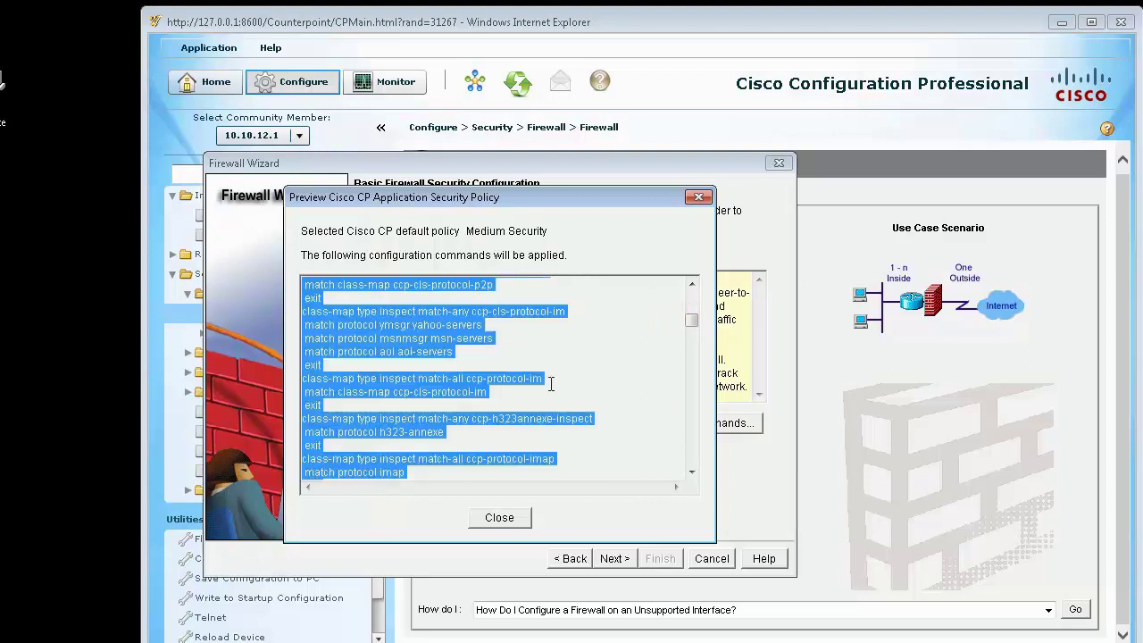
key(alt+Tab)
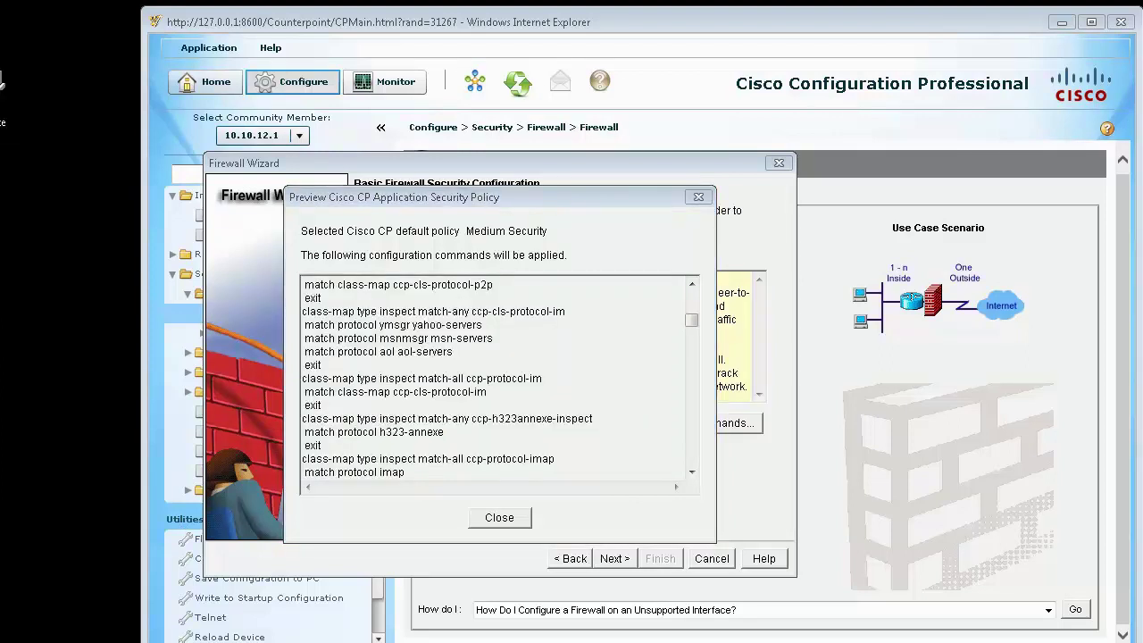
key(super)
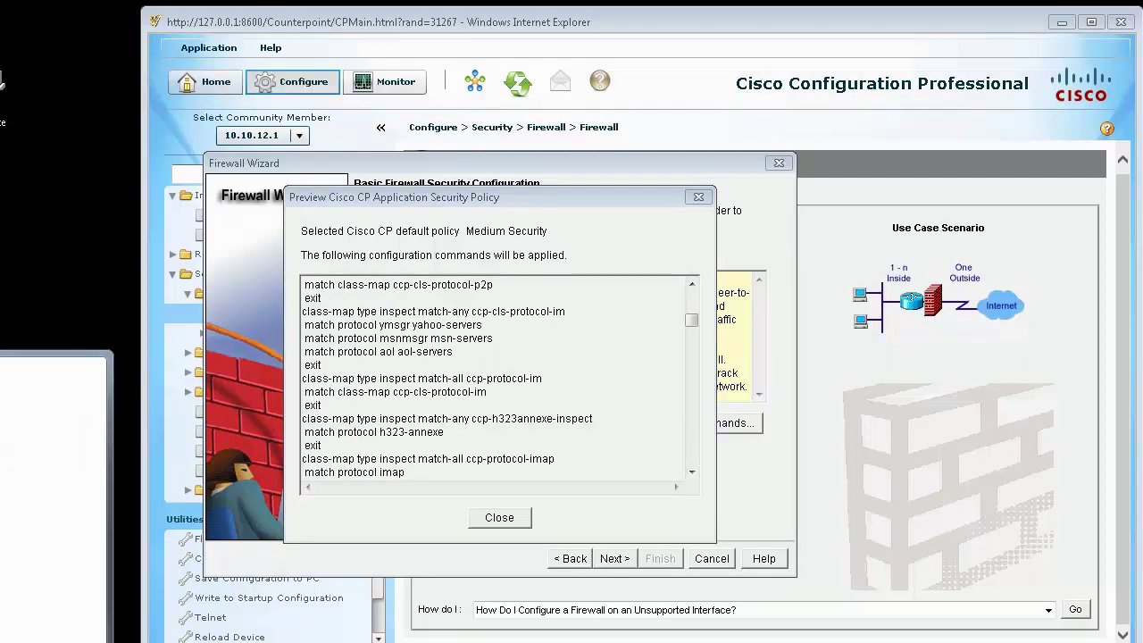
key(alt+space)
Step: Paste the policy commands into Notepad and search them for yahoo-servers references
key(m)
click(787, 102)
key(ctrl+Home)
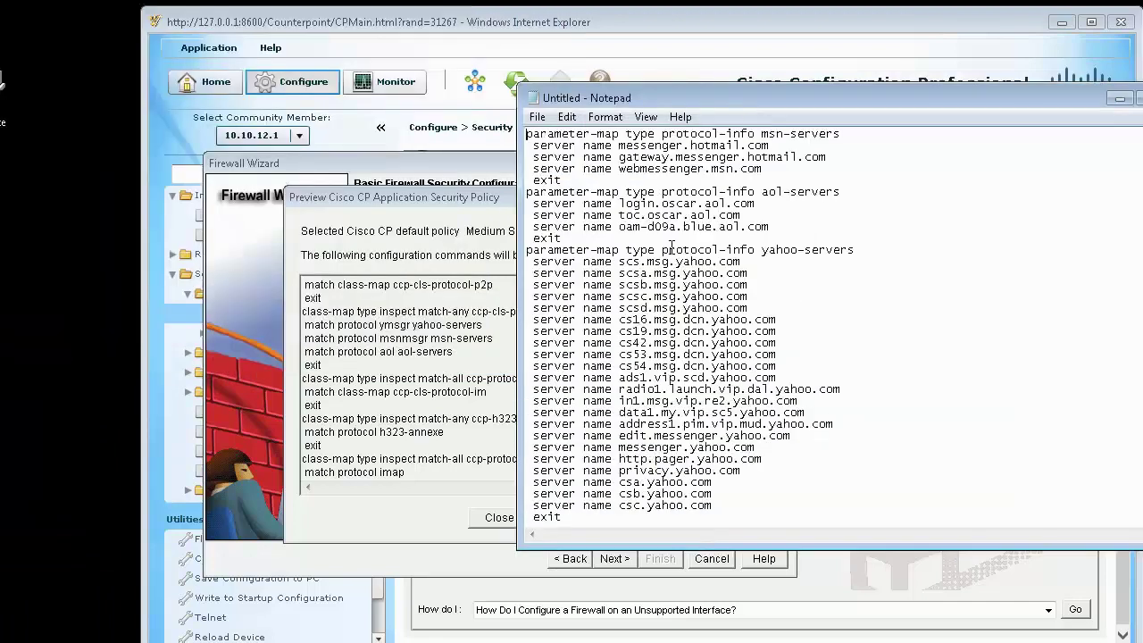
click(773, 236)
scroll(798, 284, down, 4)
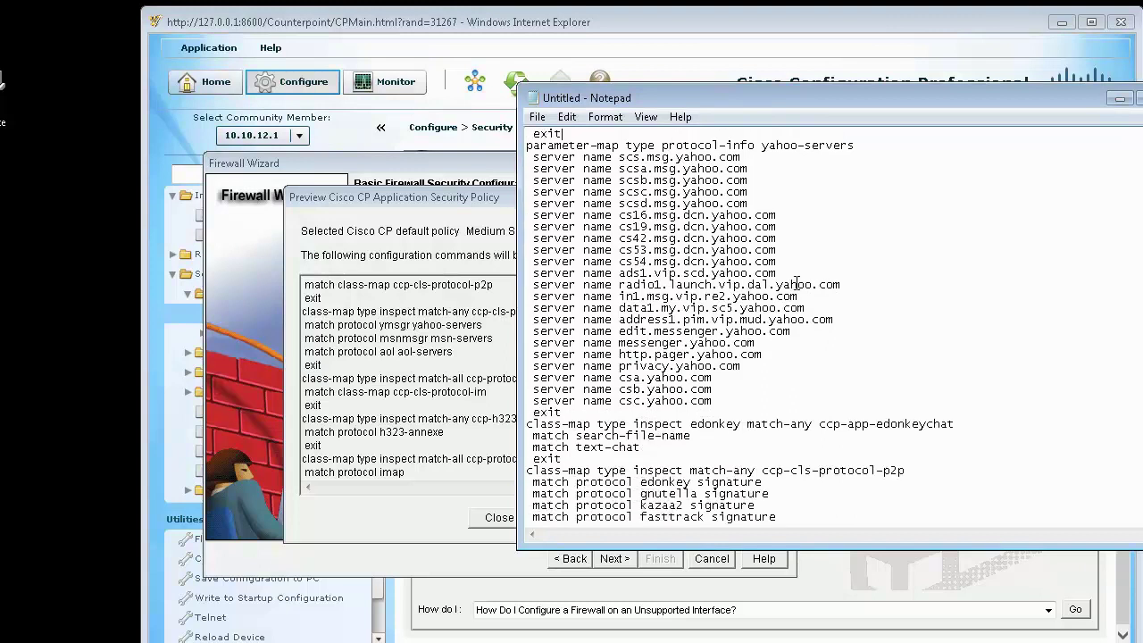
scroll(797, 284, up, 4)
drag(855, 250, 764, 251)
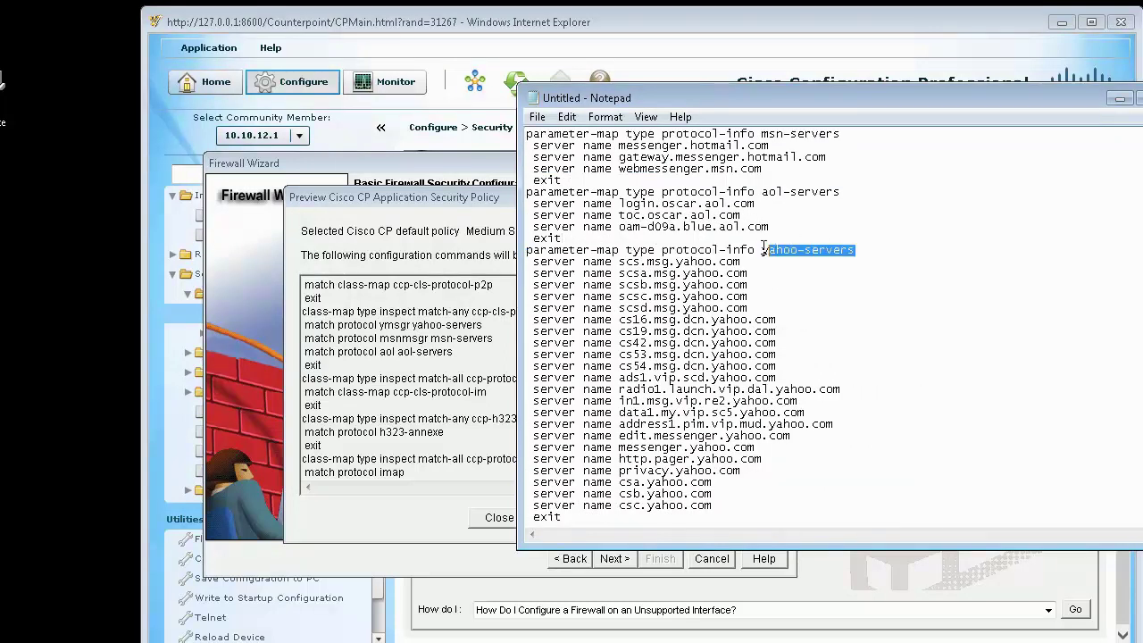
click(806, 322)
key(ctrl+f)
text(yahoo-servers)
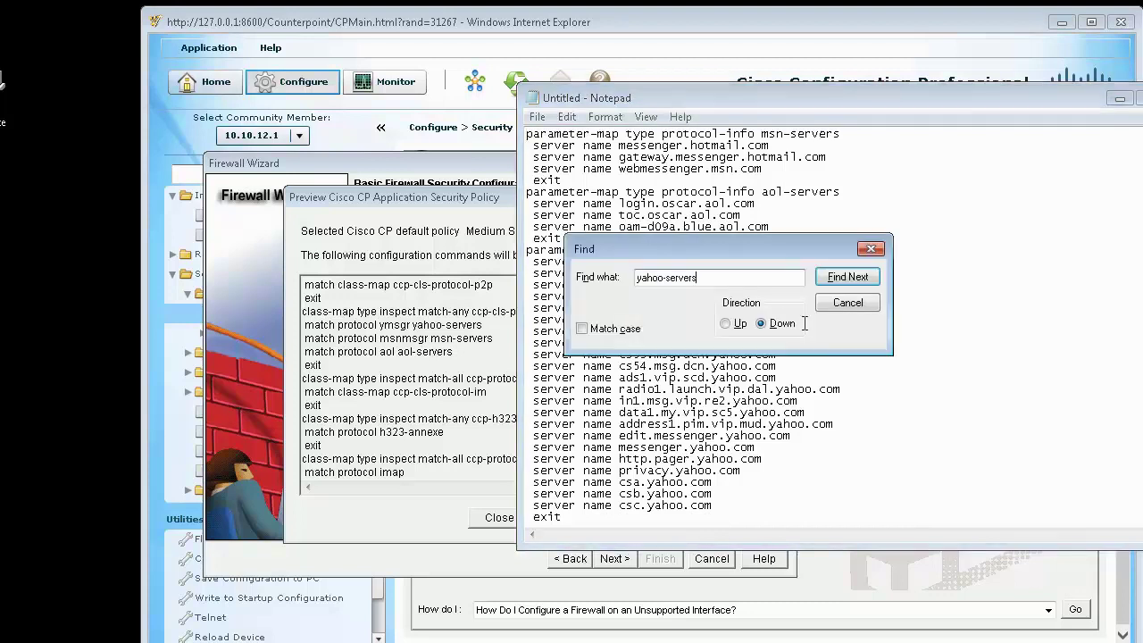
key(Return)
key(Escape)
key(F3)
scroll(805, 323, down, 3)
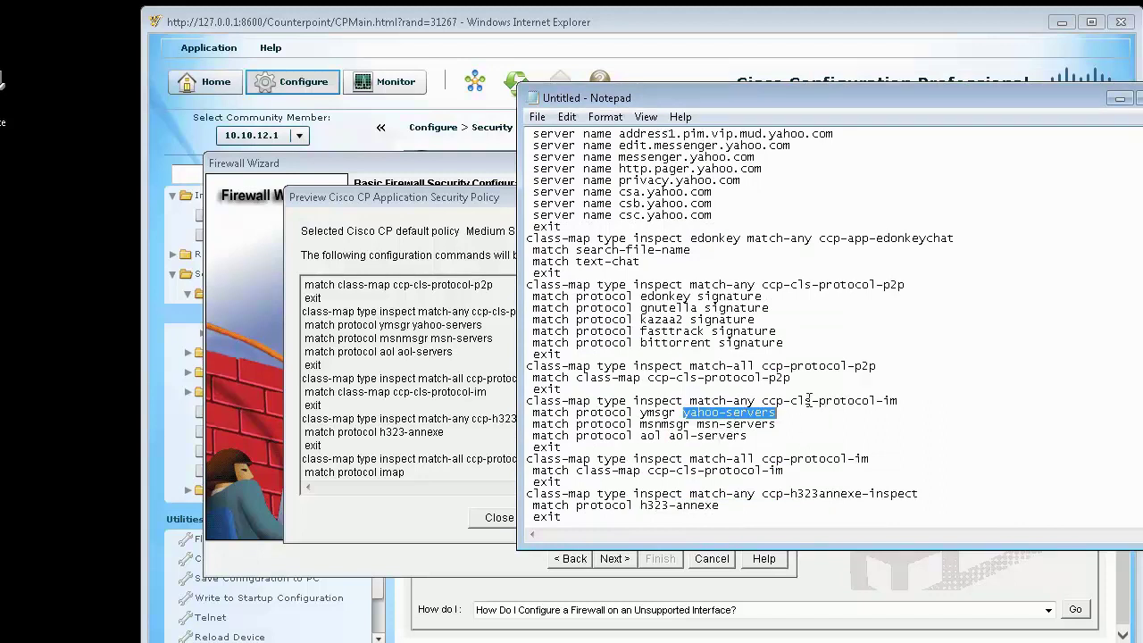
Step: Search the commands for every use of the ccp-cls-protocol-im class
drag(763, 401, 896, 403)
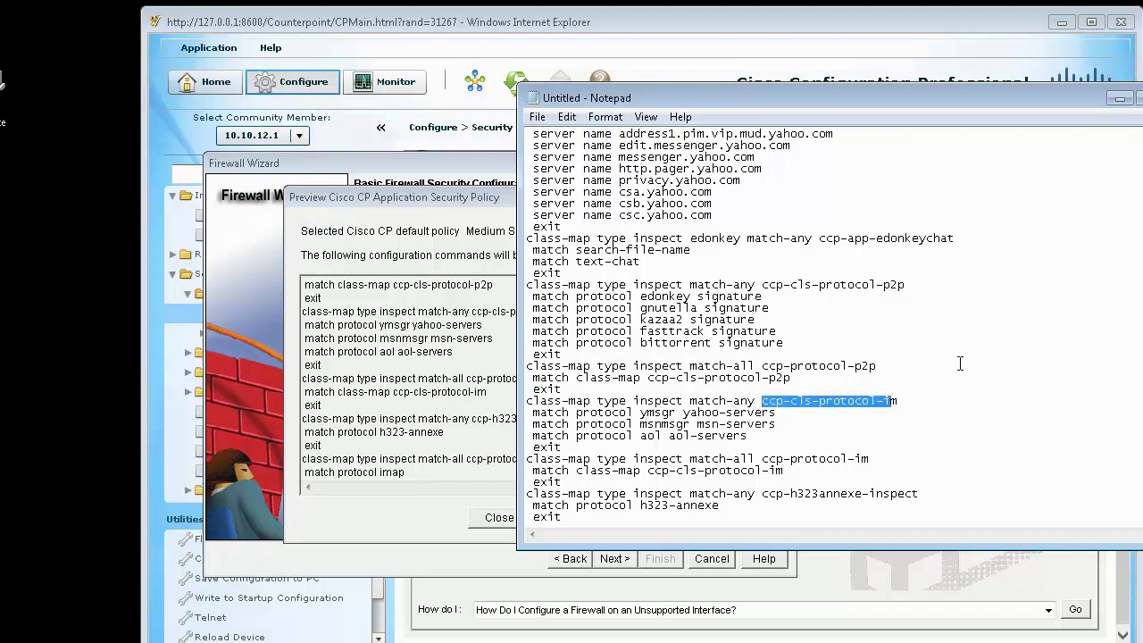
key(ctrl+f)
key(Return)
key(Escape)
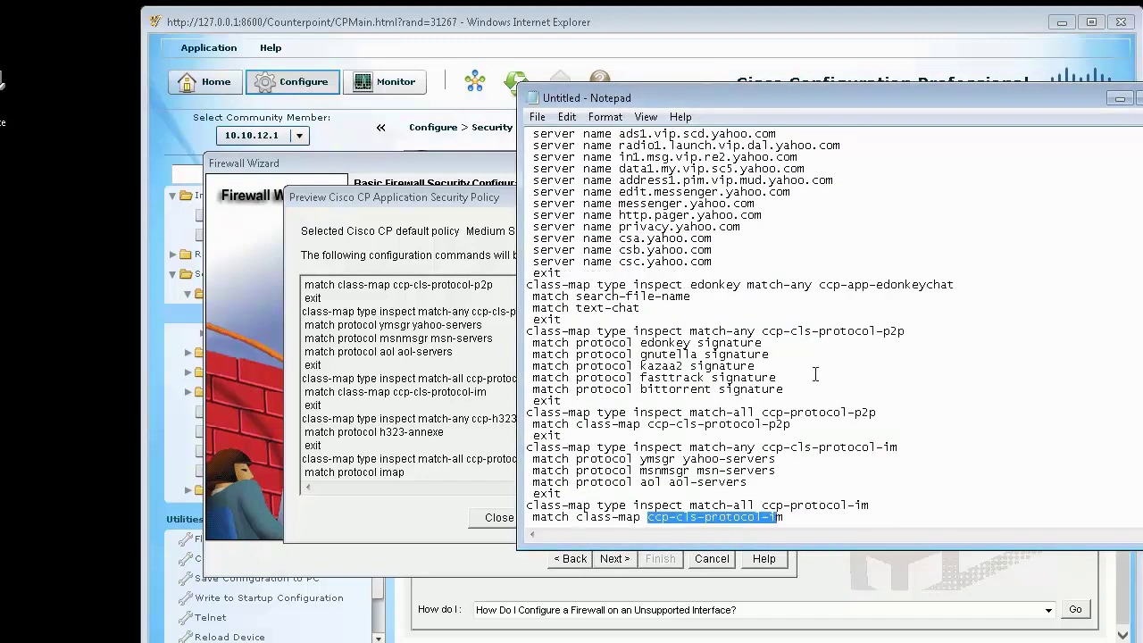
scroll(816, 373, down, 3)
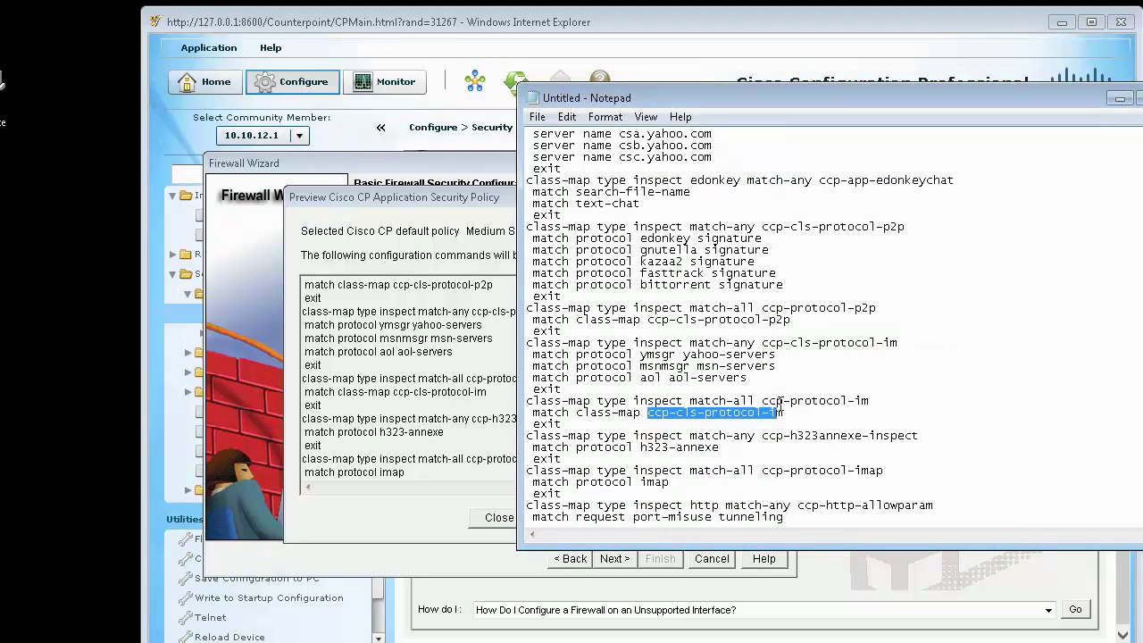
key(F3)
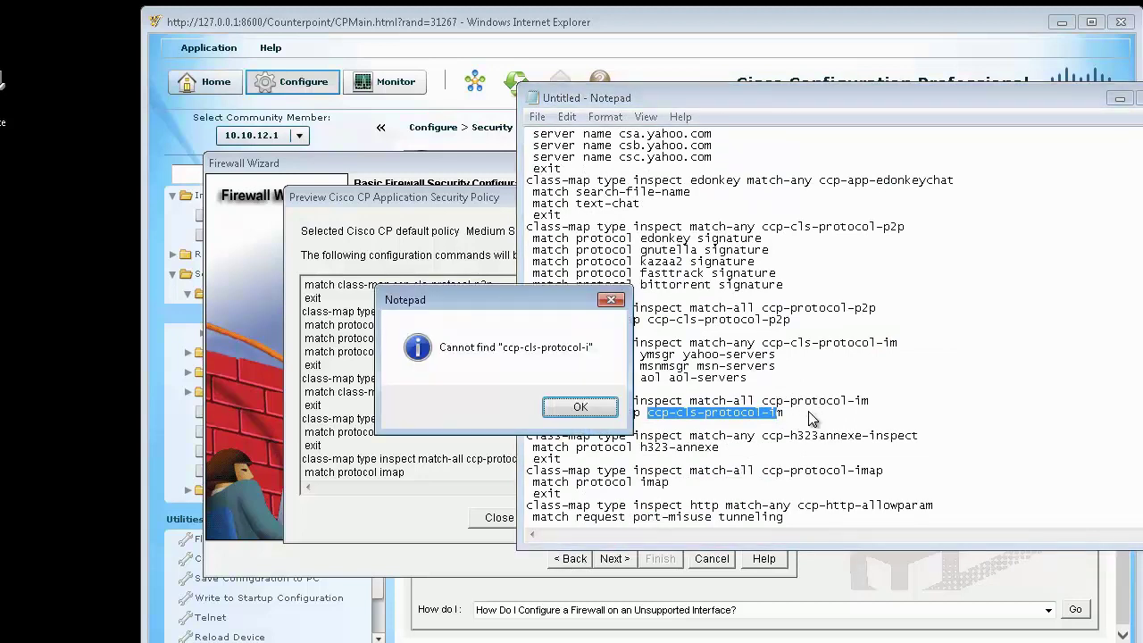
key(Return)
Step: Find the ccp-protocol-im occurrences in the commands, then close Notepad
drag(762, 401, 869, 401)
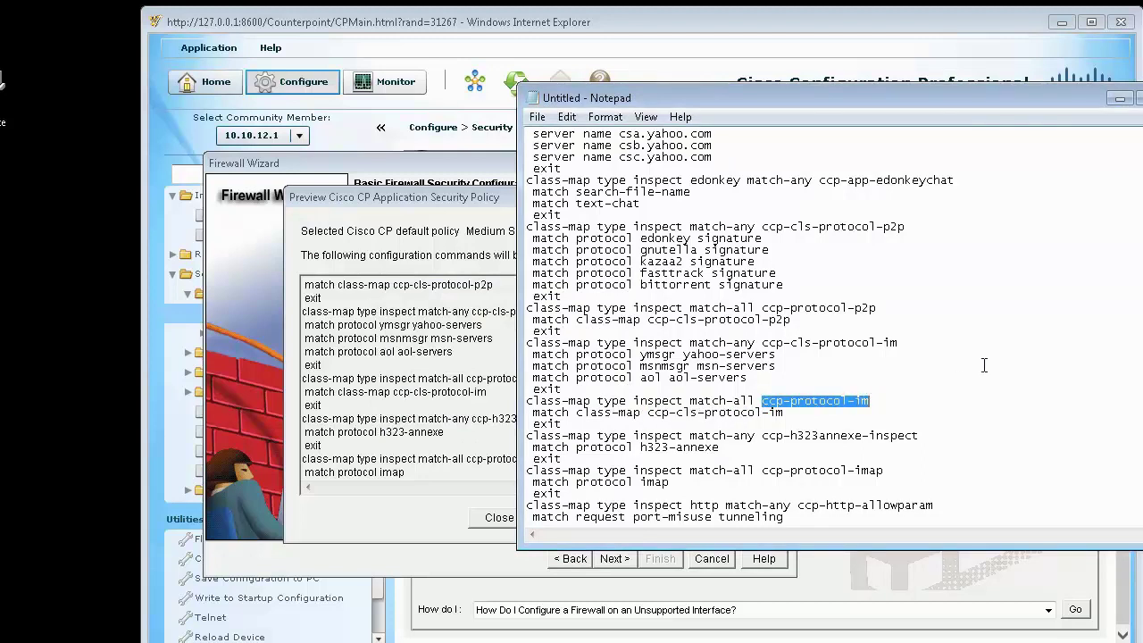
scroll(985, 366, up, 10)
key(ctrl+f)
key(Escape)
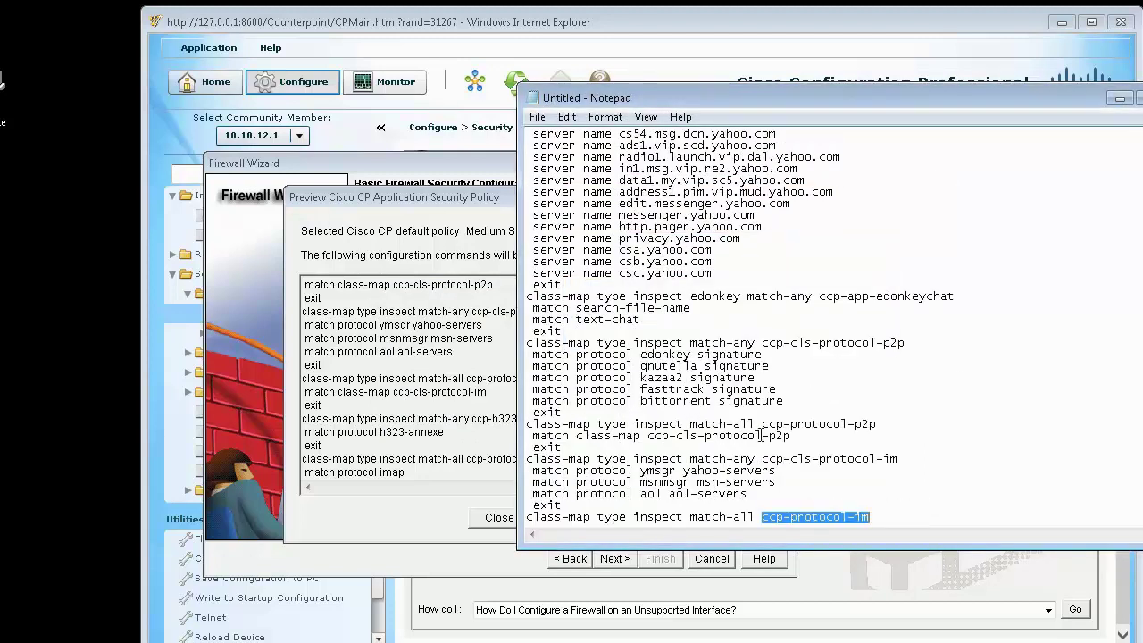
key(F3)
scroll(760, 435, down, 1)
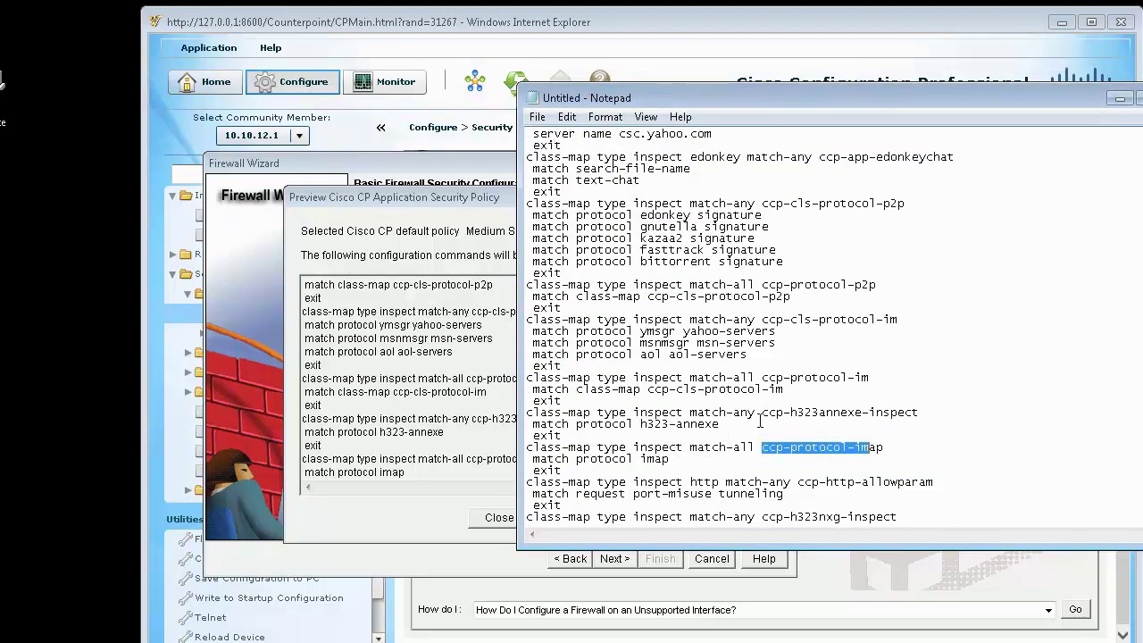
key(F3)
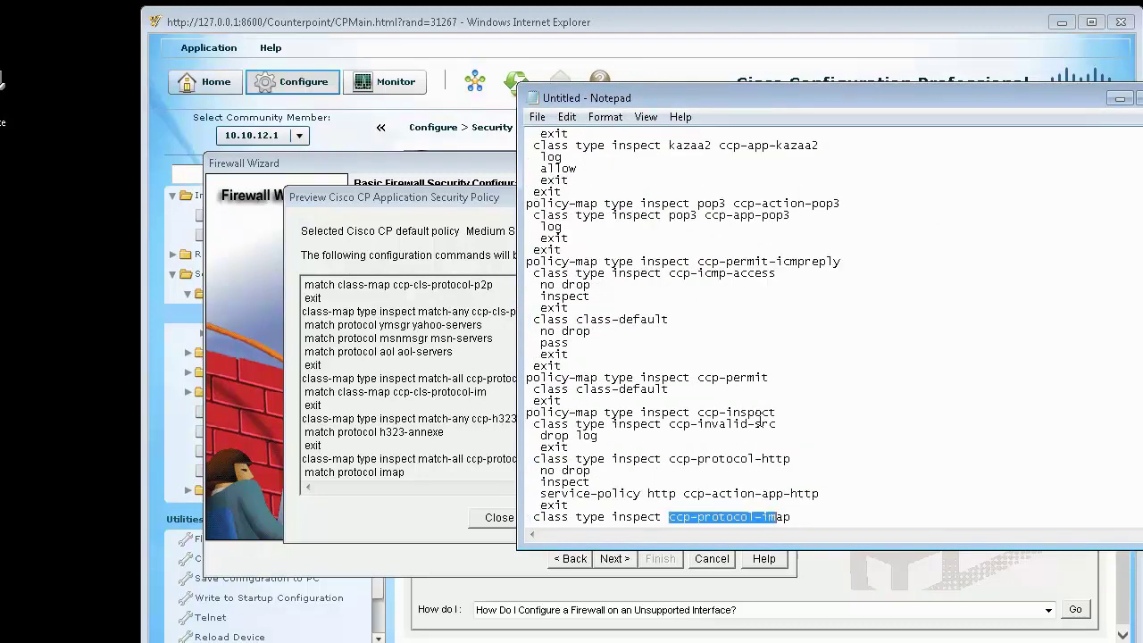
scroll(760, 419, down, 2)
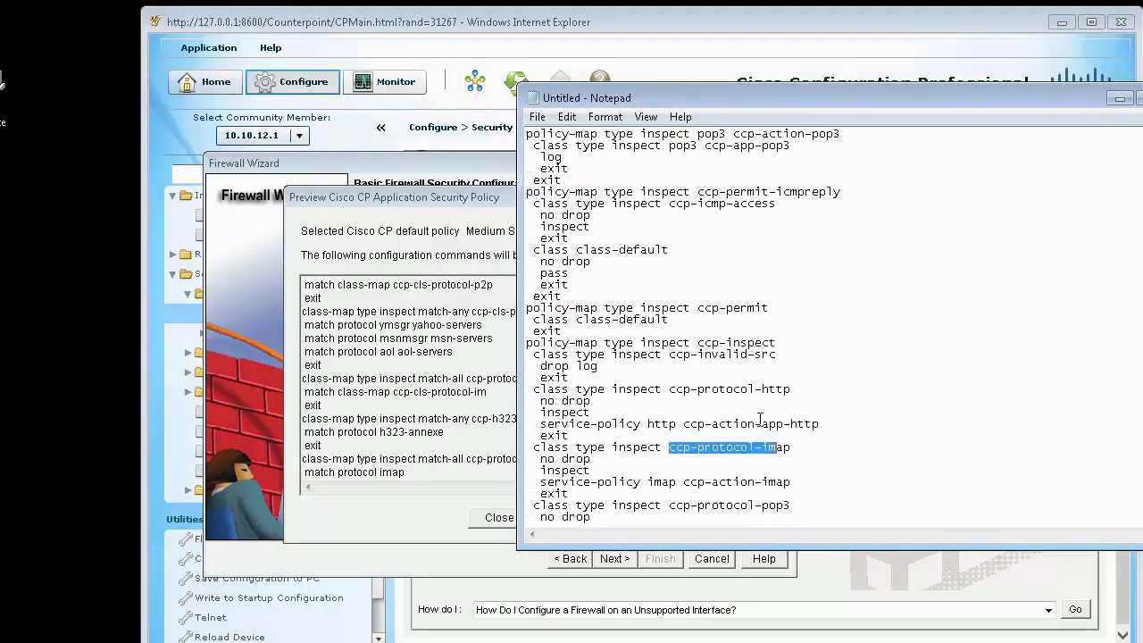
double_click(563, 469)
click(729, 470)
scroll(729, 470, down, 4)
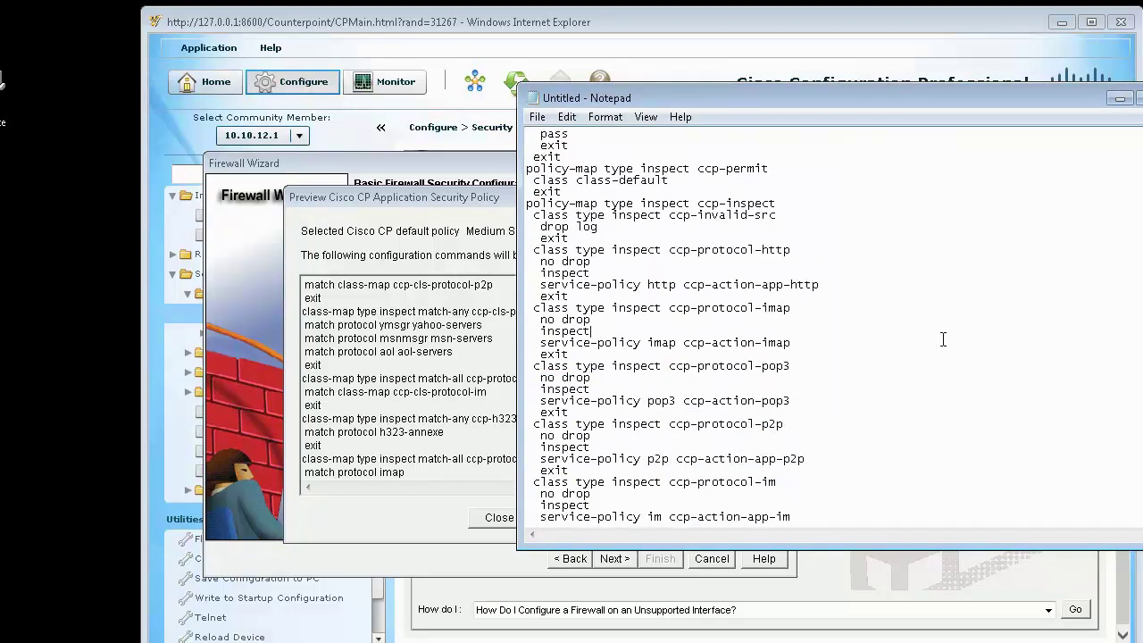
key(alt+F4)
Step: Discard the unsaved Notepad text and close the policy commands preview
click(536, 345)
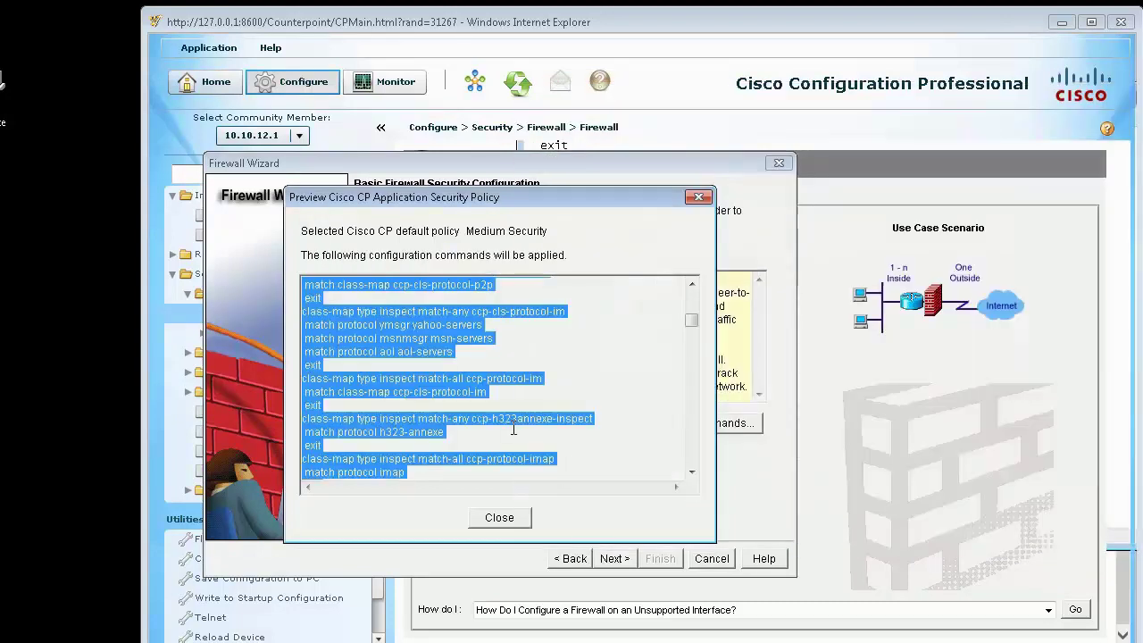
click(502, 518)
click(614, 560)
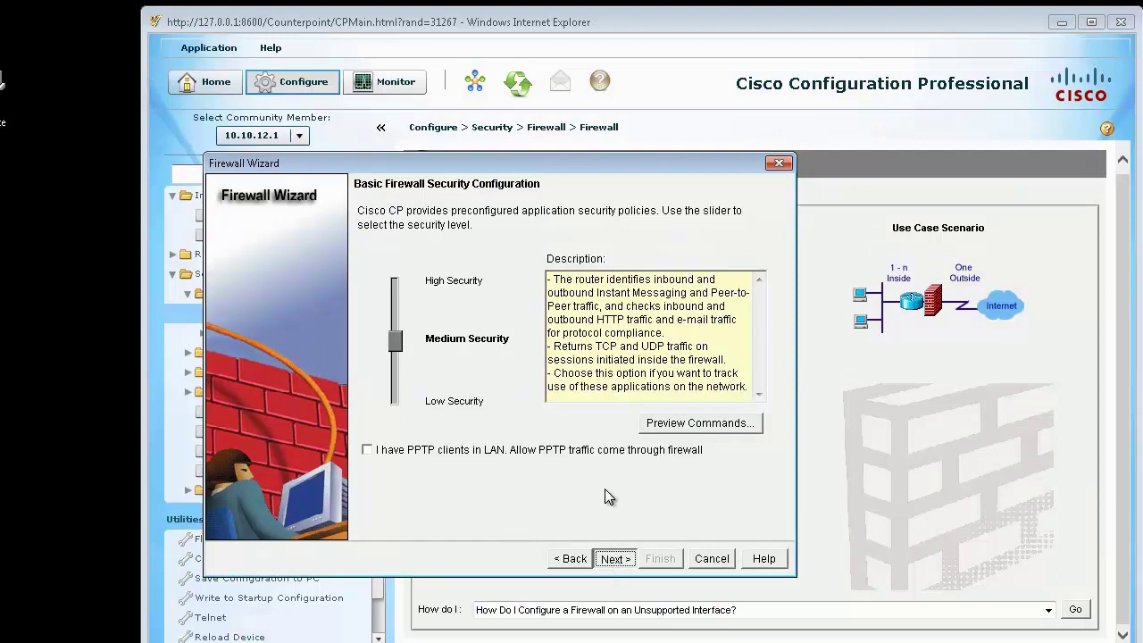
Step: Keep Medium Security and set the primary DNS server to 8.8.8.8
click(617, 560)
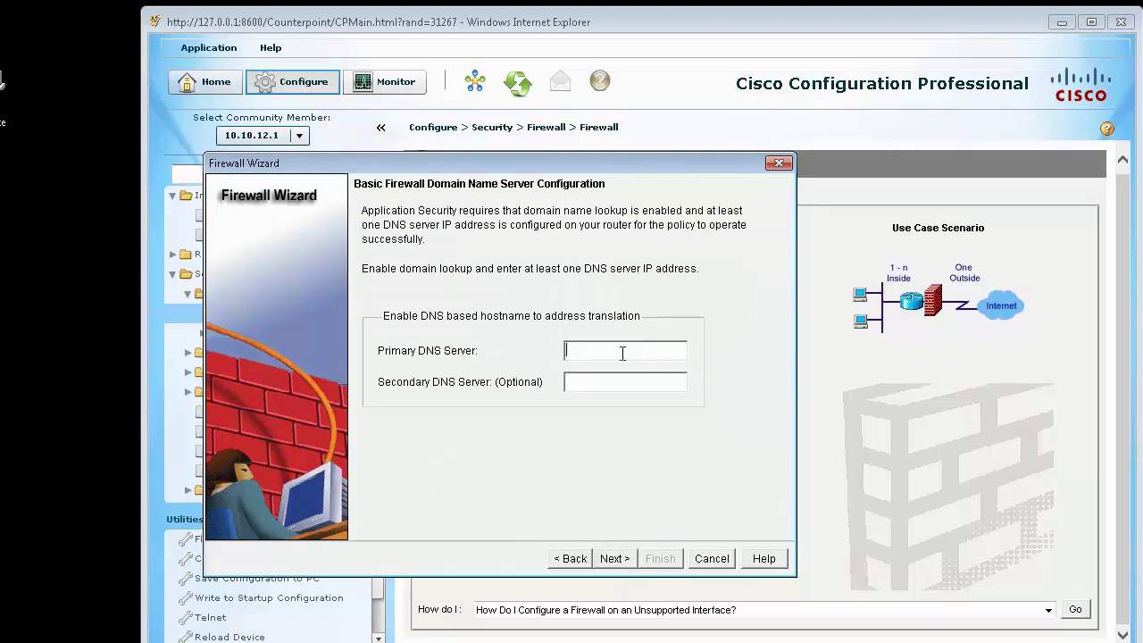
text(8.8.8.8)
click(616, 559)
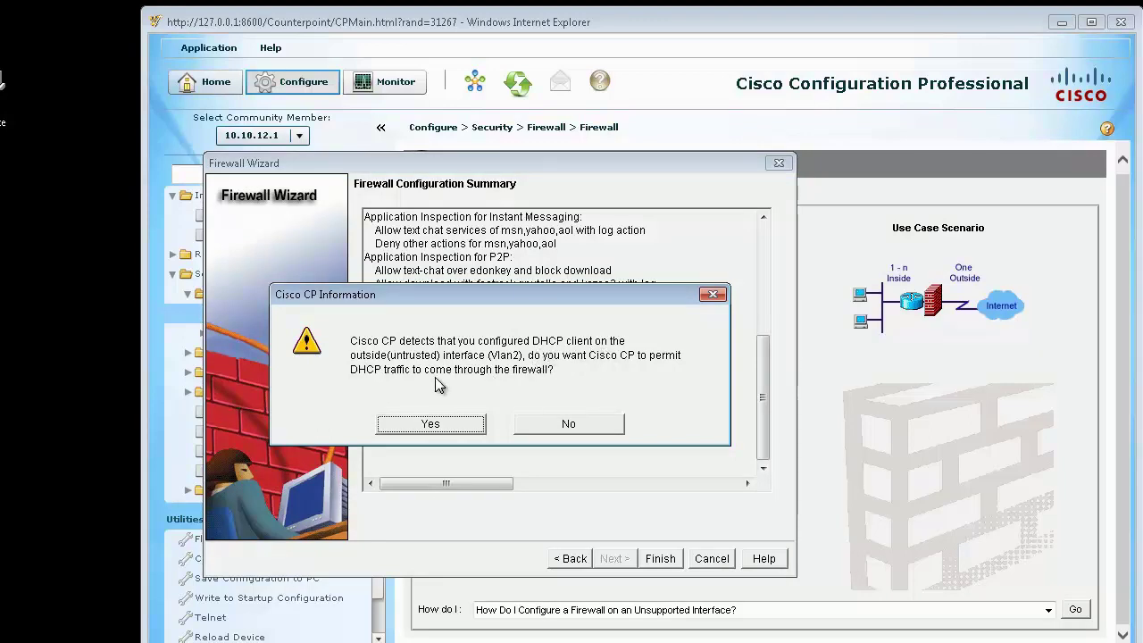
Step: Allow DHCP traffic through the firewall on Vlan2 and keep the existing NAT configuration
click(446, 424)
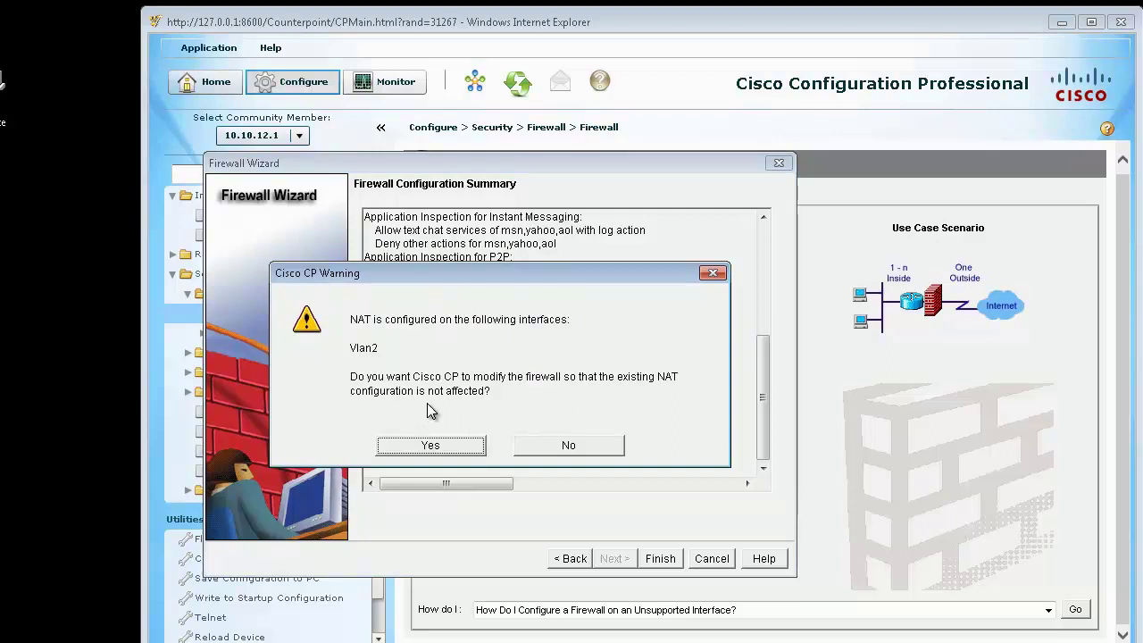
click(435, 451)
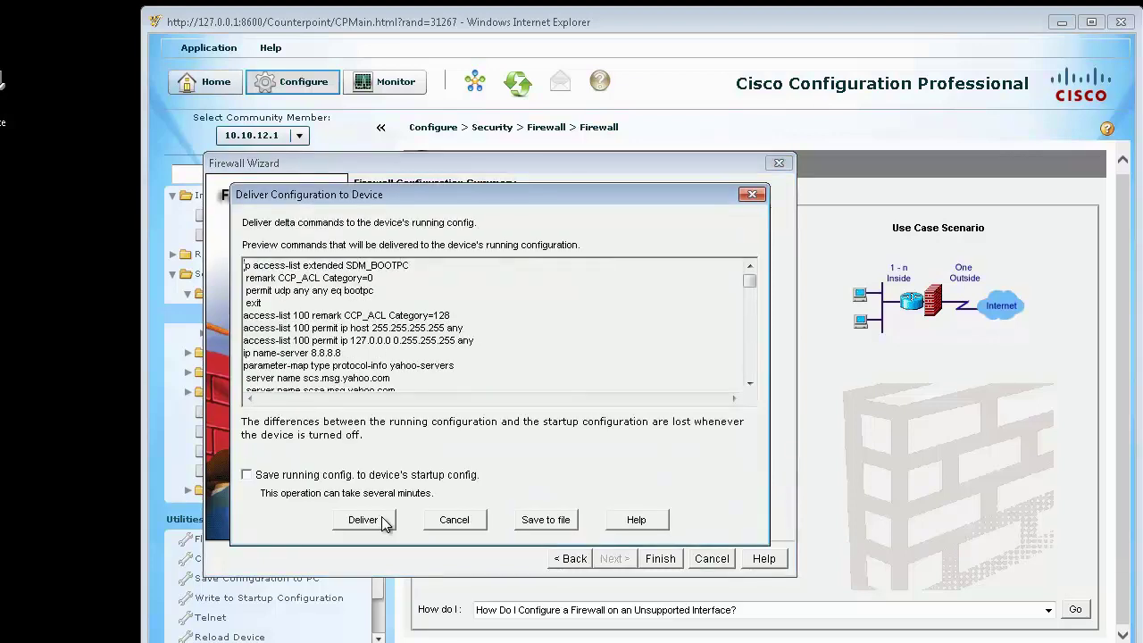
Step: Review the firewall command preview and deliver all 391 commands to the router
drag(749, 281, 749, 382)
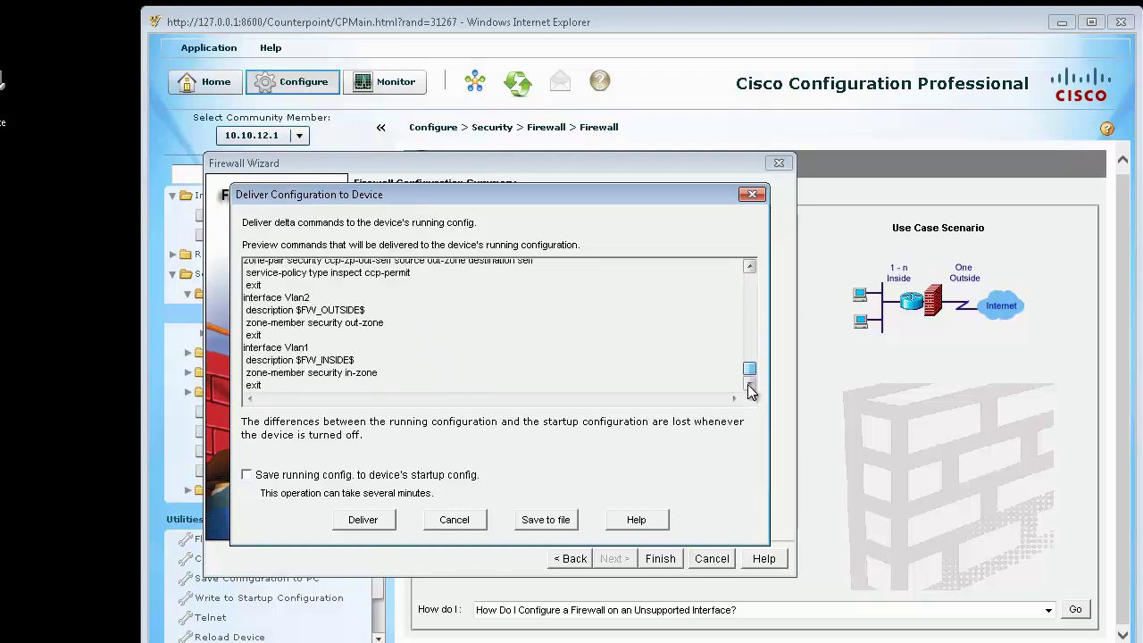
click(359, 525)
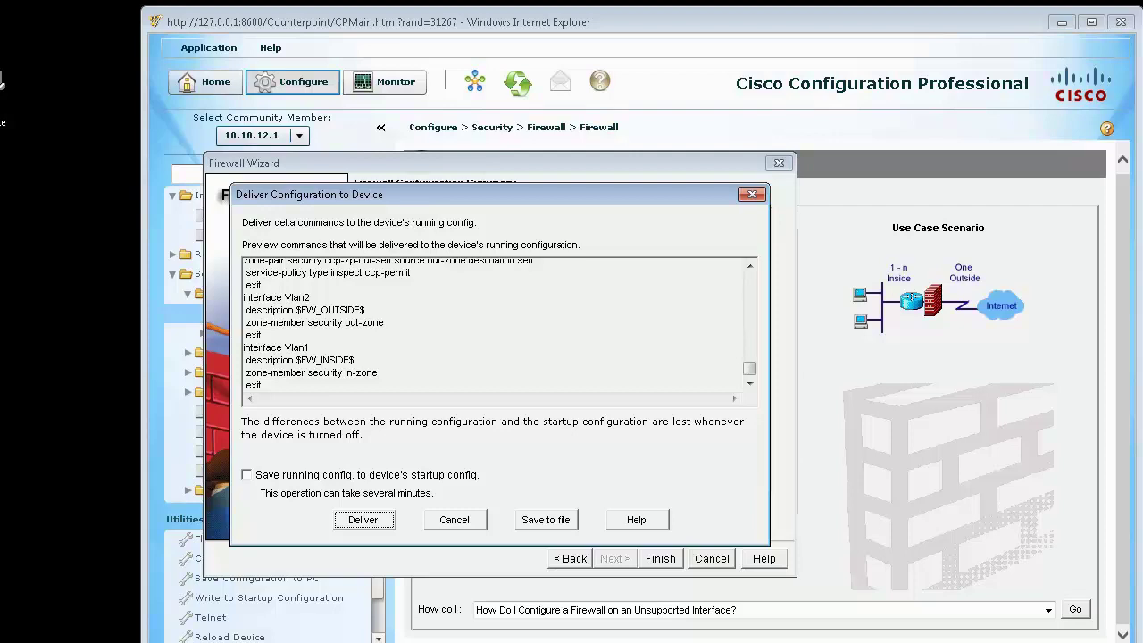
key(Return)
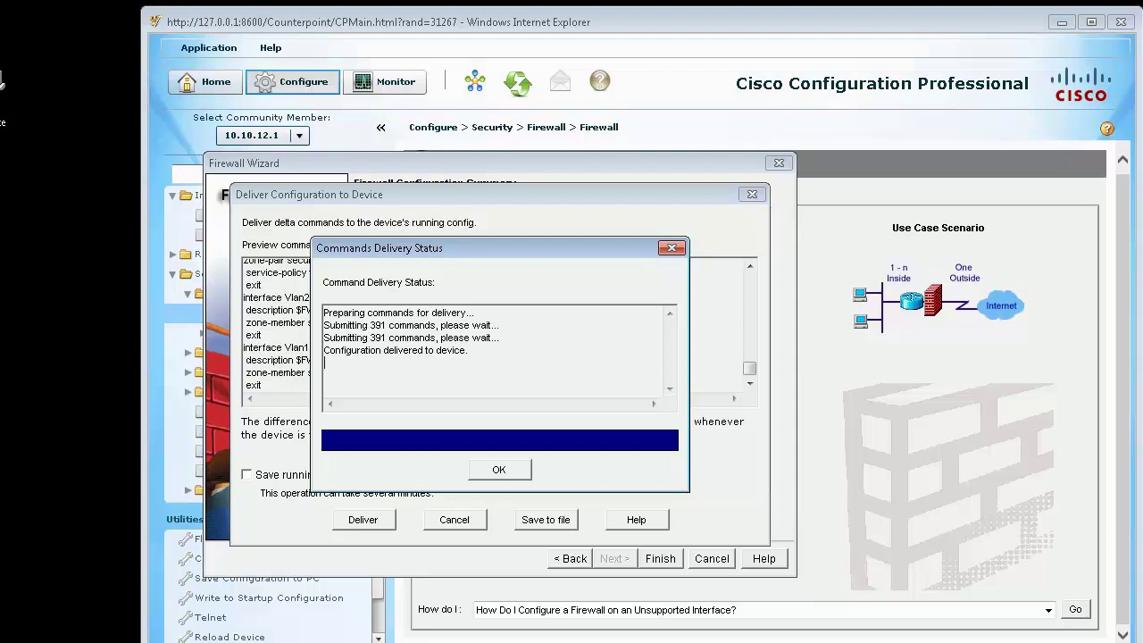
Step: Acknowledge the delivery status and information messages, then finish the Firewall Wizard
click(499, 469)
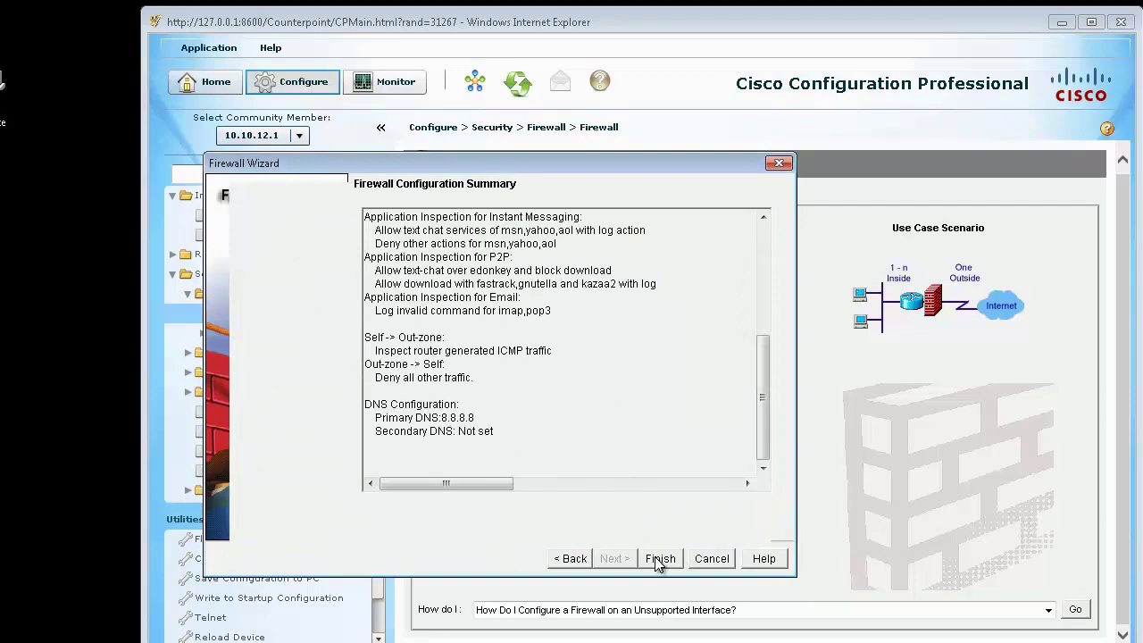
click(511, 407)
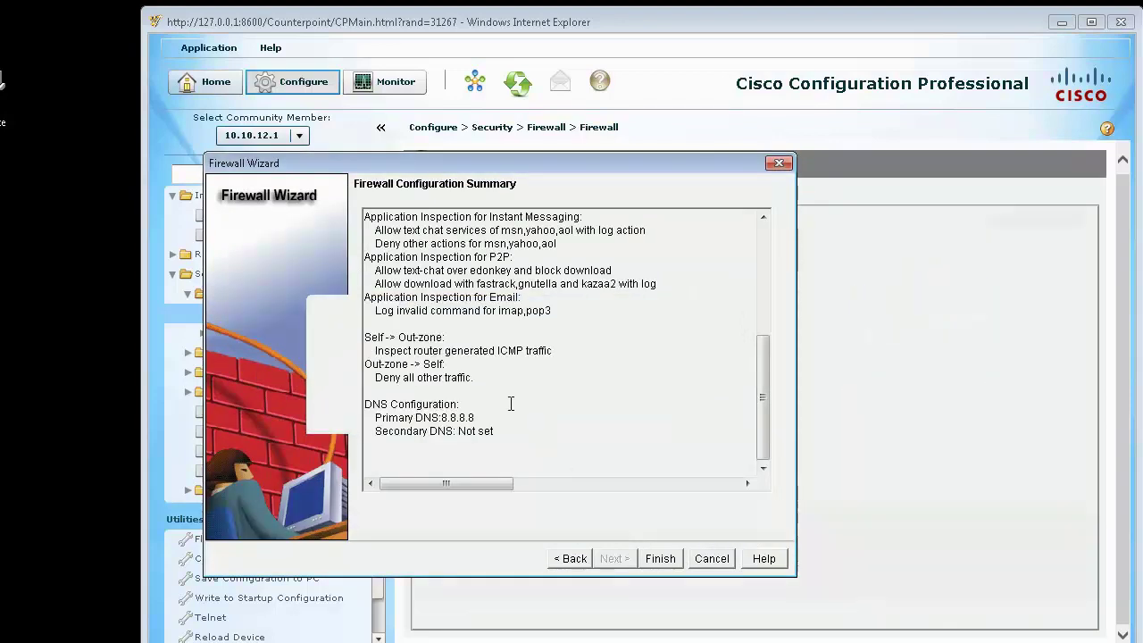
click(661, 559)
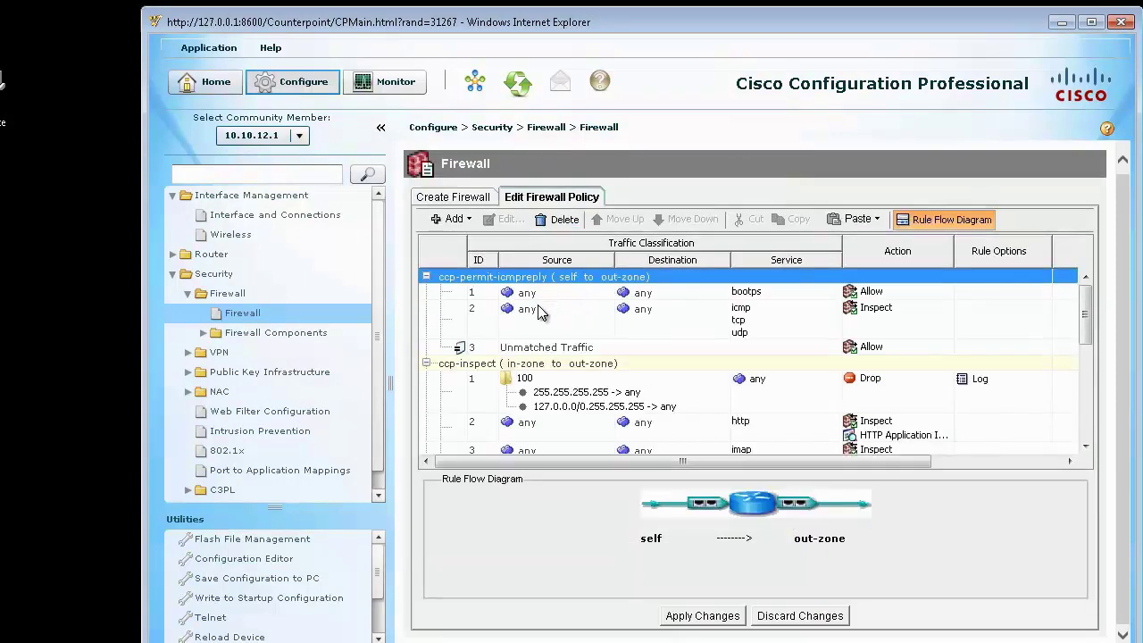
Step: Scroll the in-zone to out-zone rules and select the http Inspect rule
drag(1089, 305, 1087, 349)
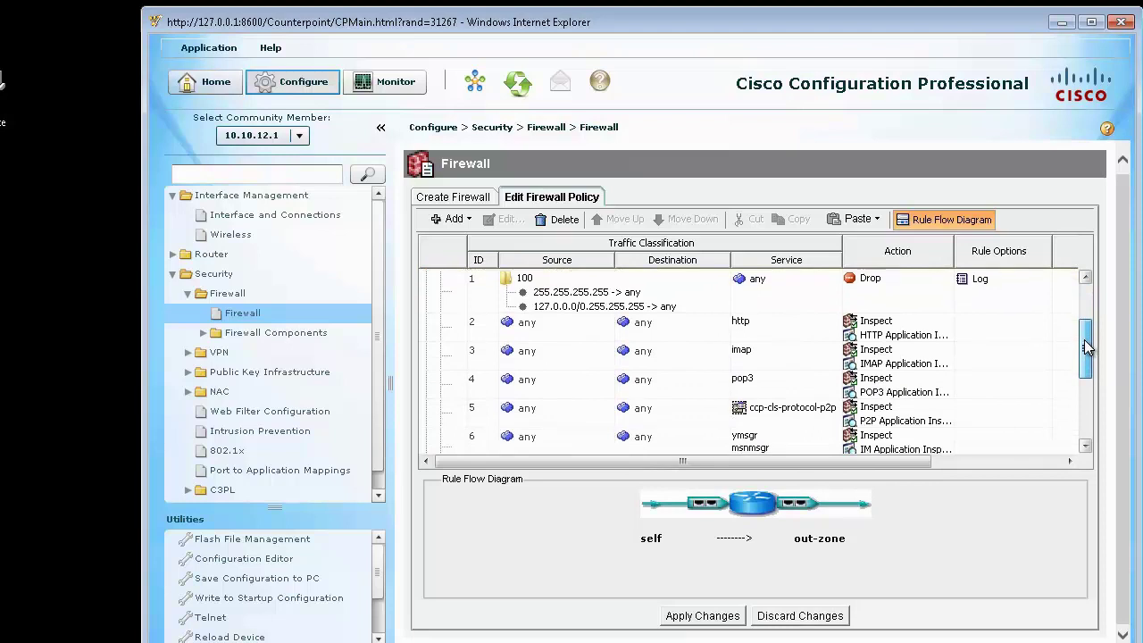
click(895, 338)
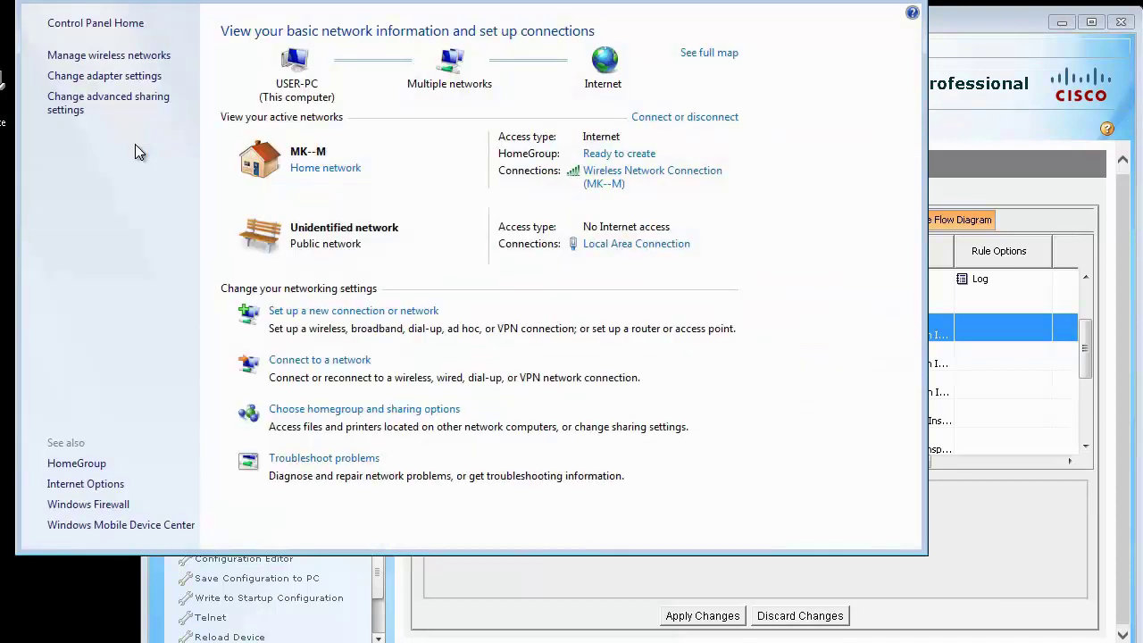
Step: Open the IPv4 properties of the Wireless Network Connection
click(100, 78)
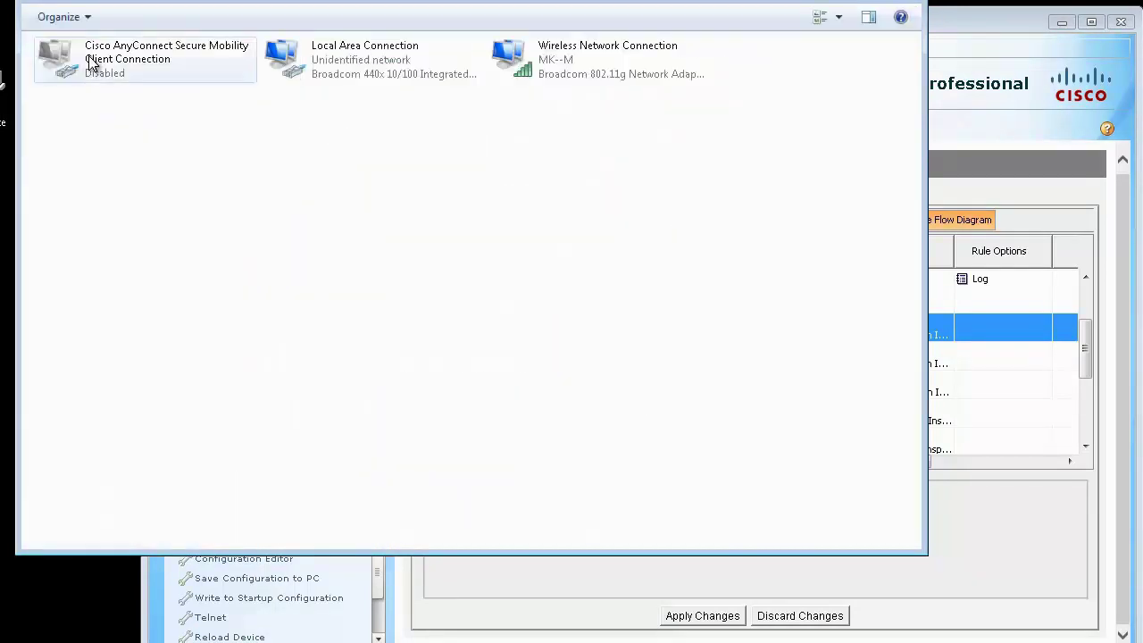
click(559, 68)
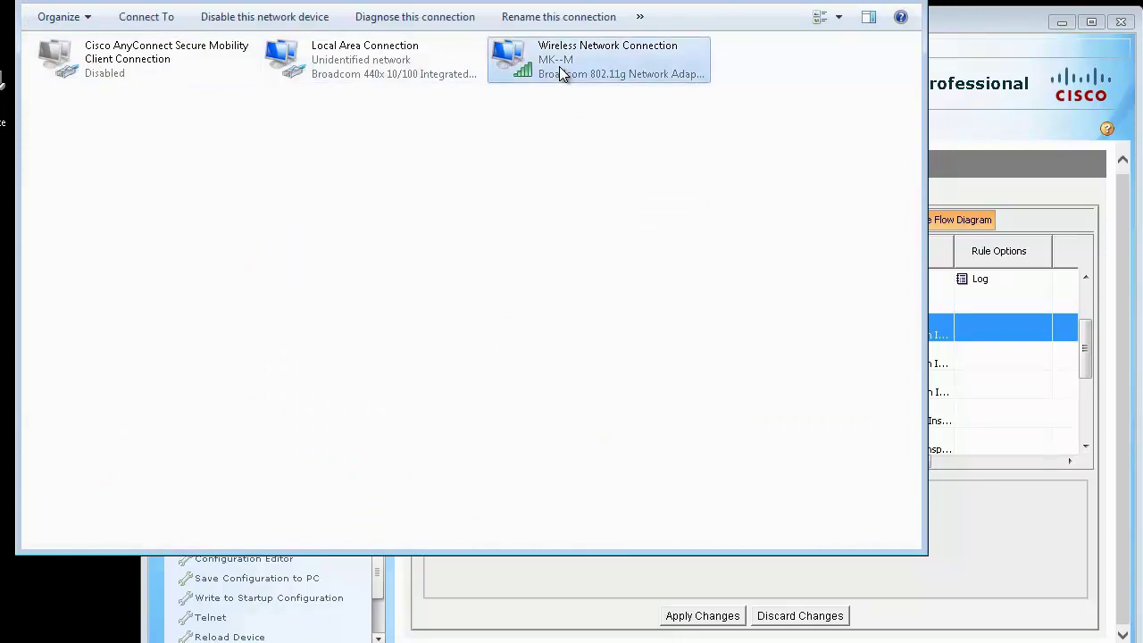
double_click(559, 66)
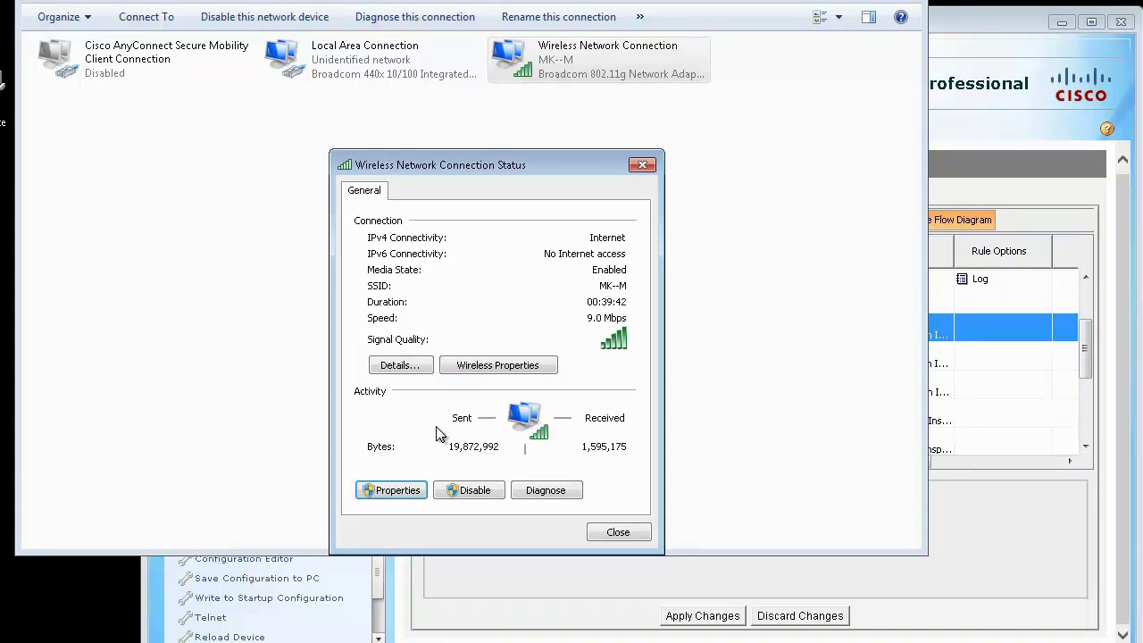
key(Return)
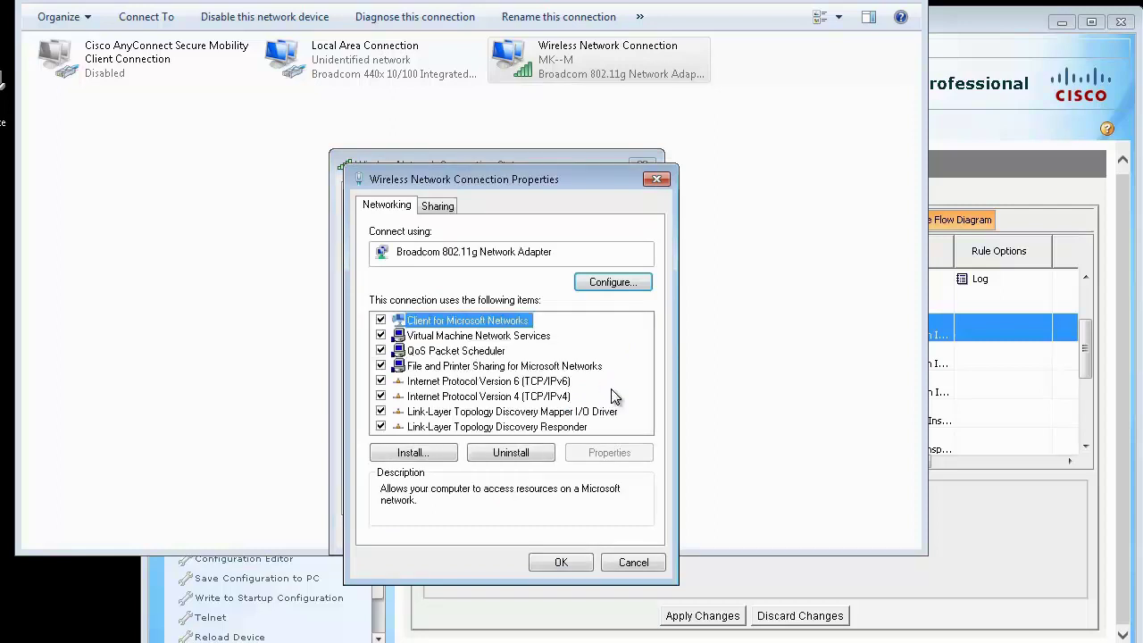
double_click(520, 397)
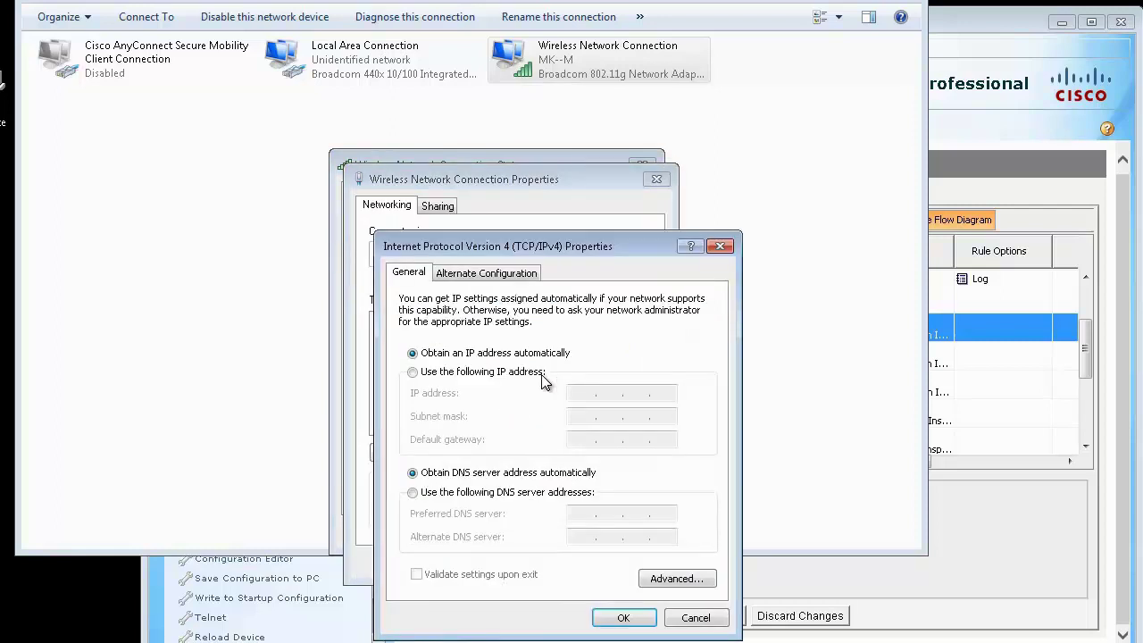
Step: Give the wireless adapter static IPv4 address 172.16.1.31 with its subnet mask
click(517, 373)
click(577, 398)
text(172 . 16 . )
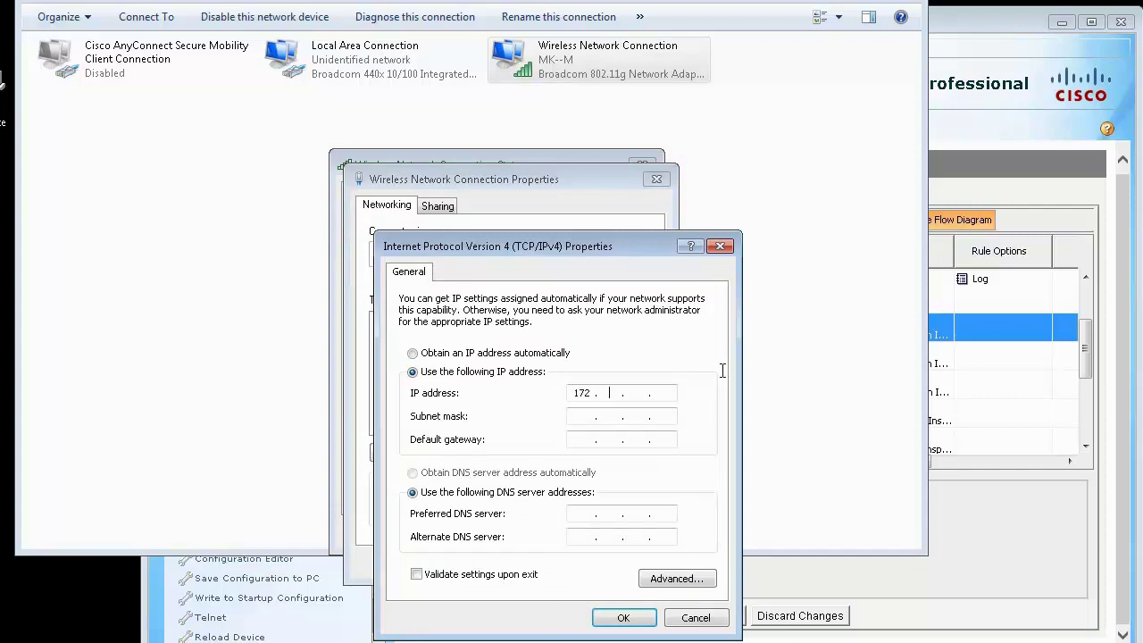
text(1 . 32)
key(Tab)
key(shift+Tab)
key(BackSpace)
text(1)
key(Tab)
text(255 . 255 . 255 . 0)
click(642, 611)
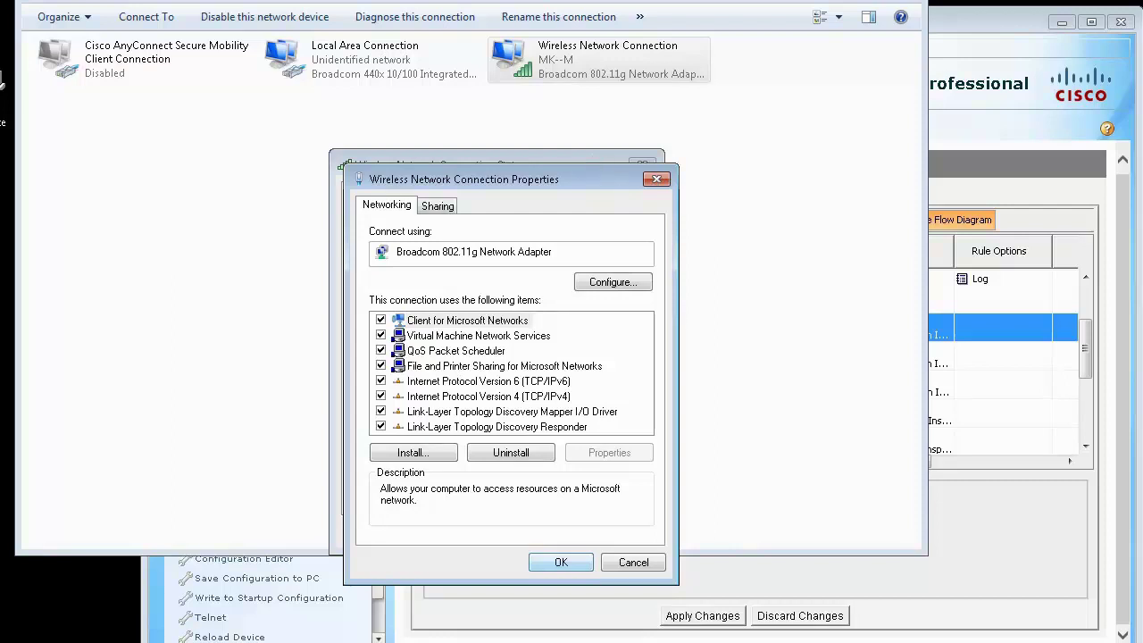
Step: Save the adapter properties and close the status and network connections windows
key(Return)
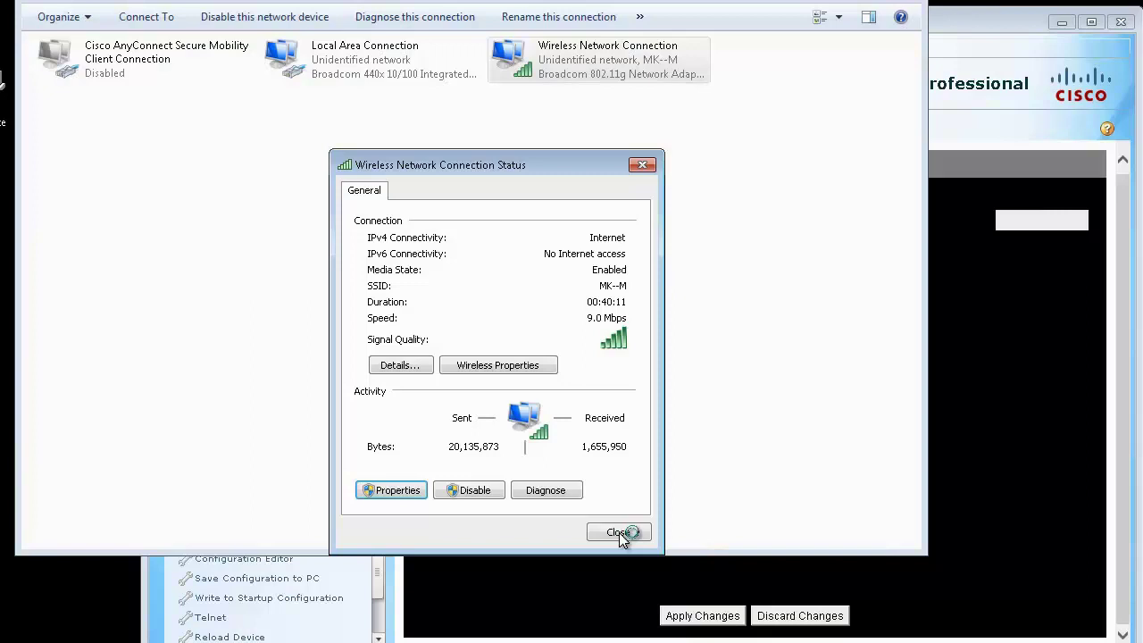
click(618, 532)
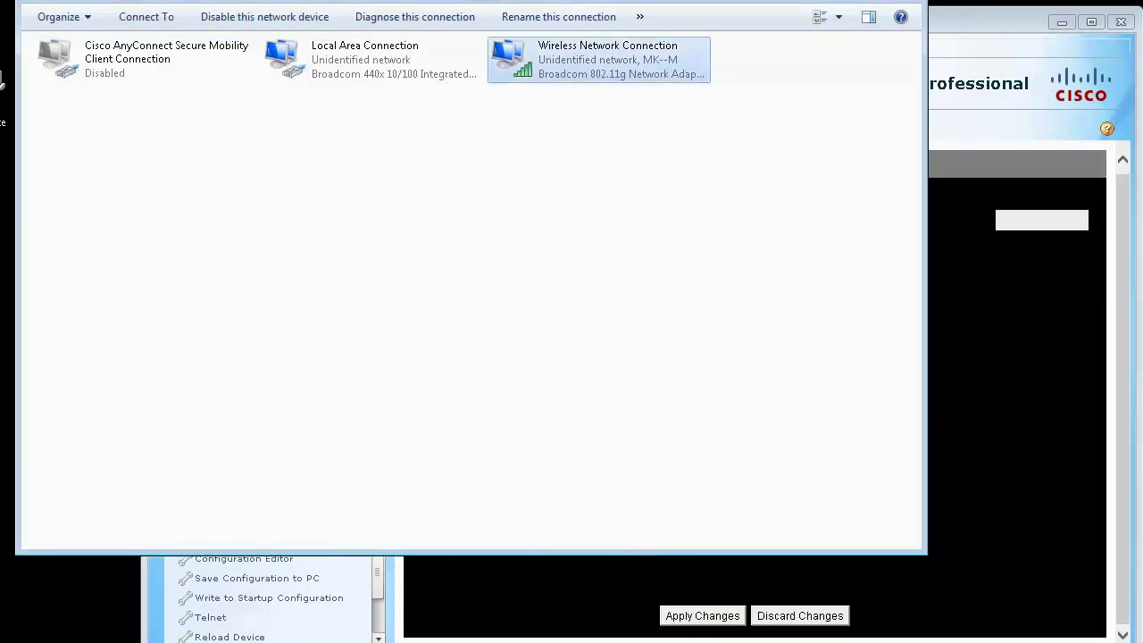
key(alt+F4)
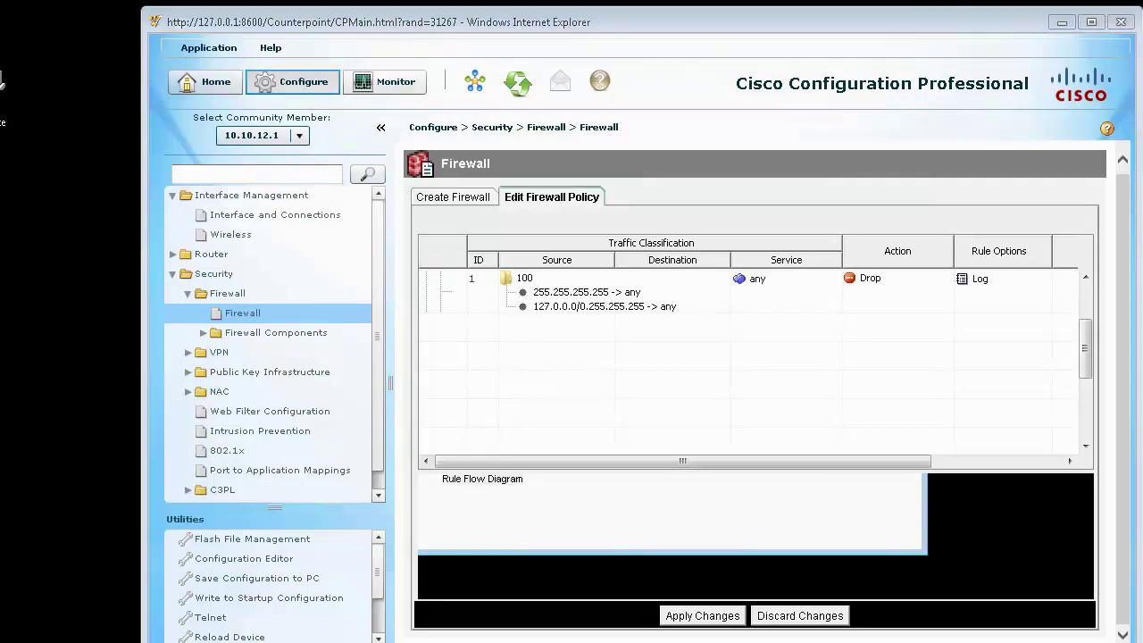
Step: Bring the router terminal forward and rerun the plain ping to 4.2.2.2
key(alt+Tab)
drag(656, 101, 604, 132)
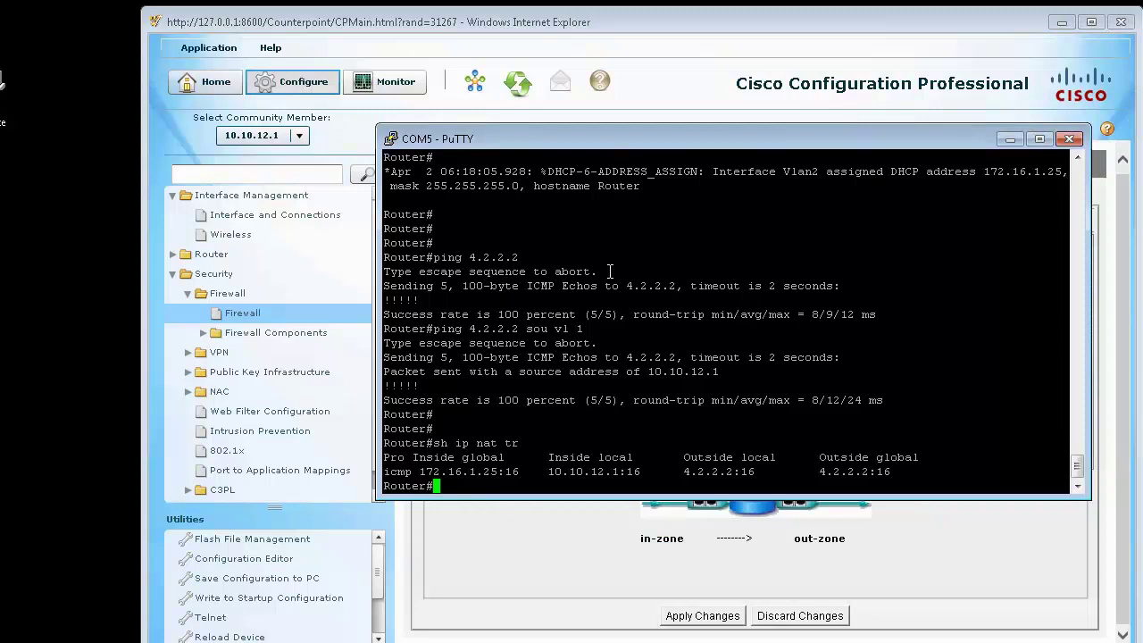
key(Up)
key(Up)
key(BackSpace)
key(BackSpace)
key(BackSpace)
key(BackSpace)
key(BackSpace)
key(BackSpace)
key(BackSpace)
key(BackSpace)
key(BackSpace)
key(Return)
Step: Rerun the ping to 4.2.2.2 sourced from Vlan1
key(Up)
key(Down)
key(Up)
key(Up)
key(Down)
key(Down)
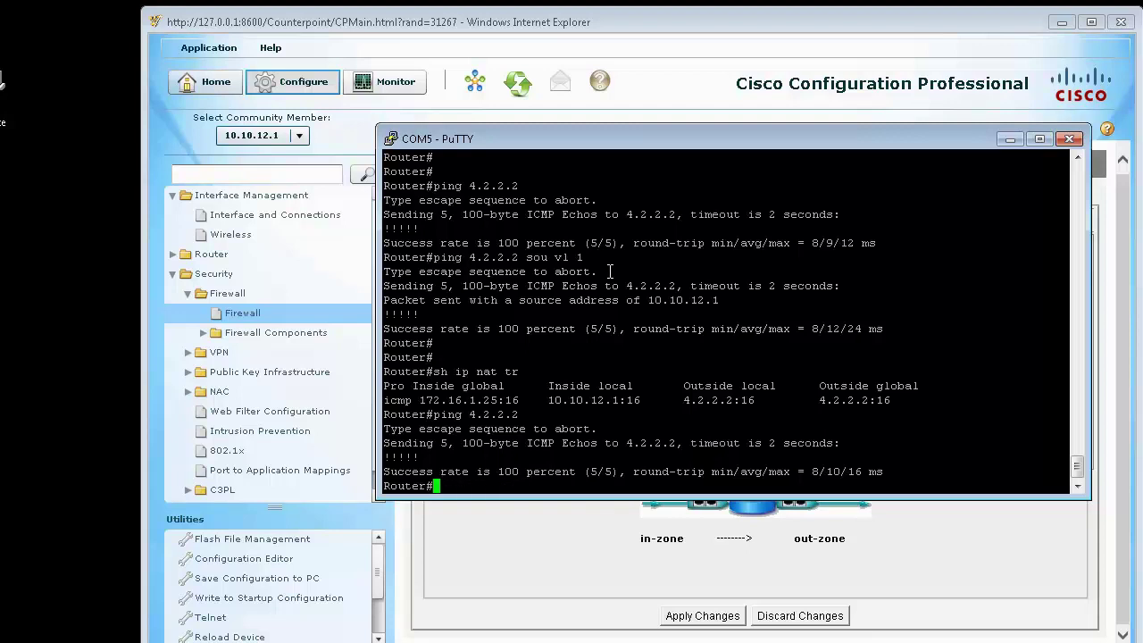
key(Up)
key(Up)
key(Up)
key(Down)
key(Up)
key(Return)
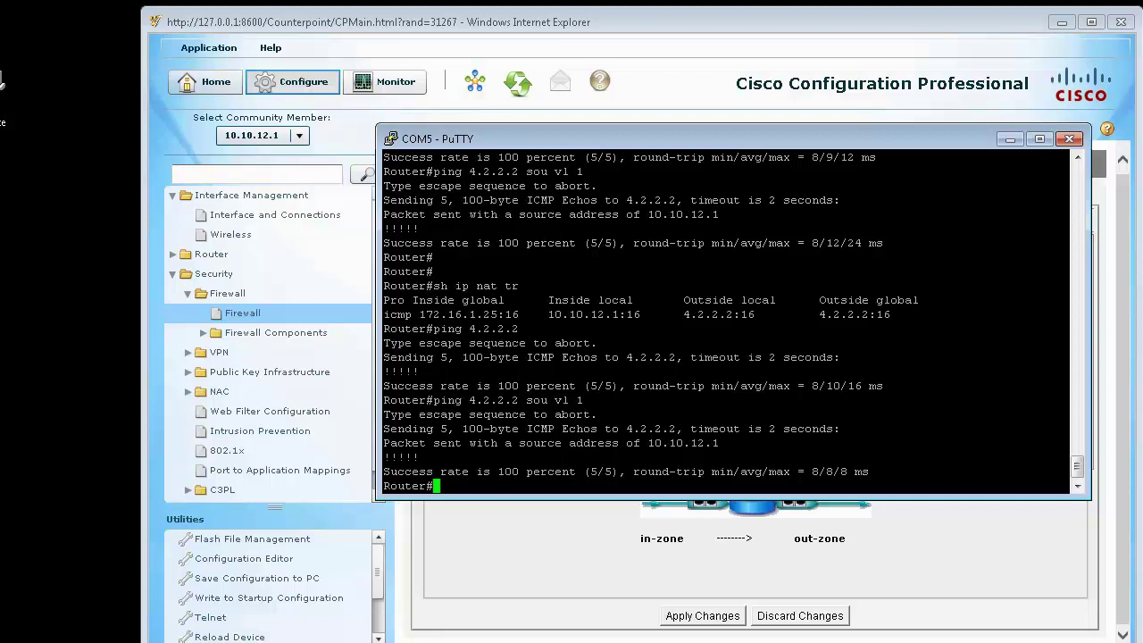
click(86, 533)
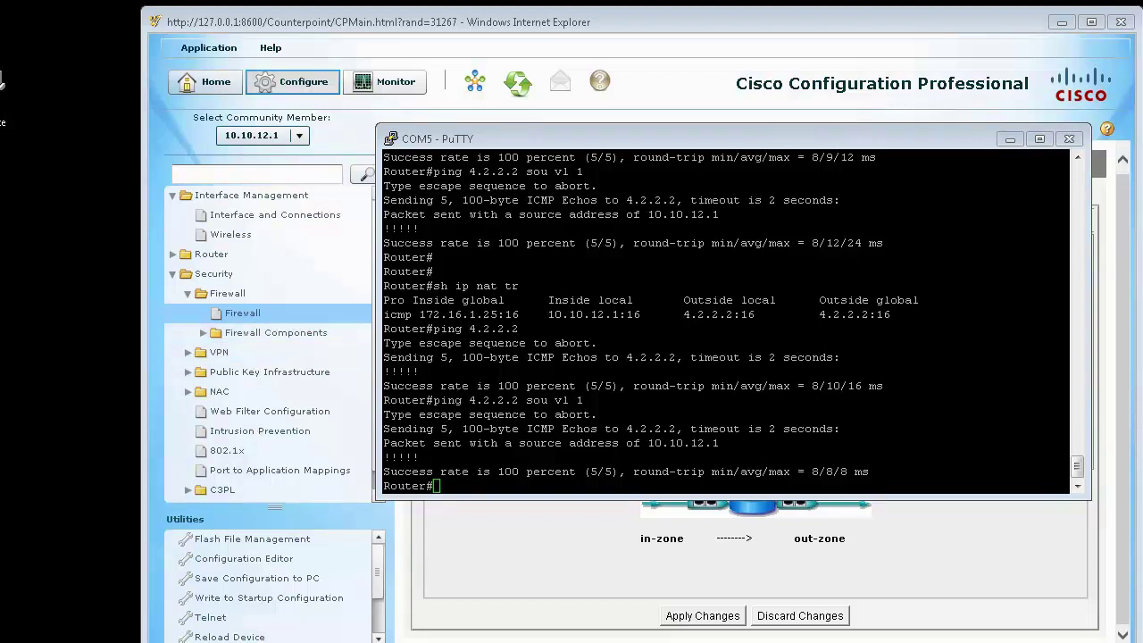
Step: List the router's inspect class-maps with 'show class-map type inspect'
click(663, 373)
text(sh fir)
key(Tab)
text(?)
key(BackSpace)
key(BackSpace)
key(BackSpace)
text(ip )
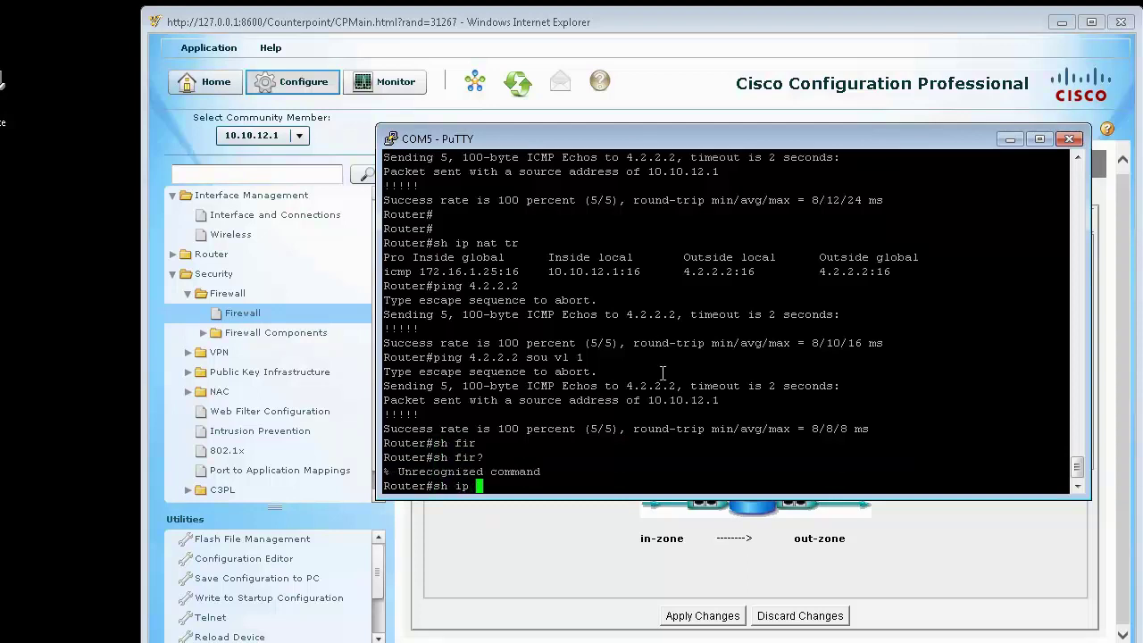
text(cla)
key(Tab)
key(BackSpace)
key(BackSpace)
key(BackSpace)
key(BackSpace)
key(BackSpace)
key(BackSpace)
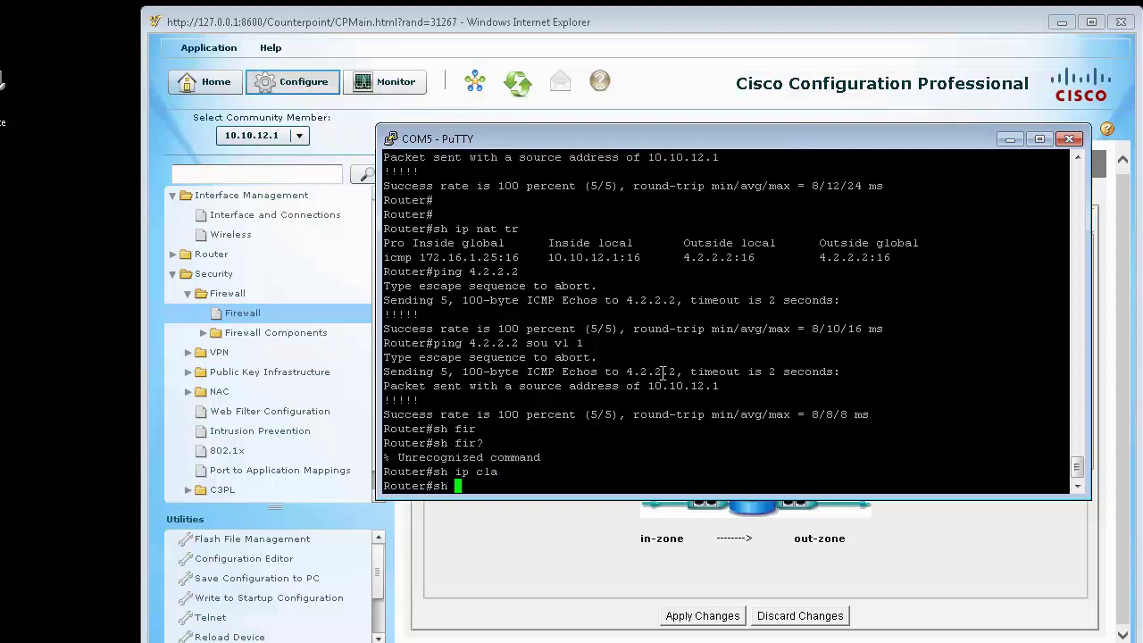
text(ip fir)
key(Tab)
text(??)
key(BackSpace)
key(BackSpace)
key(BackSpace)
key(BackSpace)
key(BackSpace)
key(BackSpace)
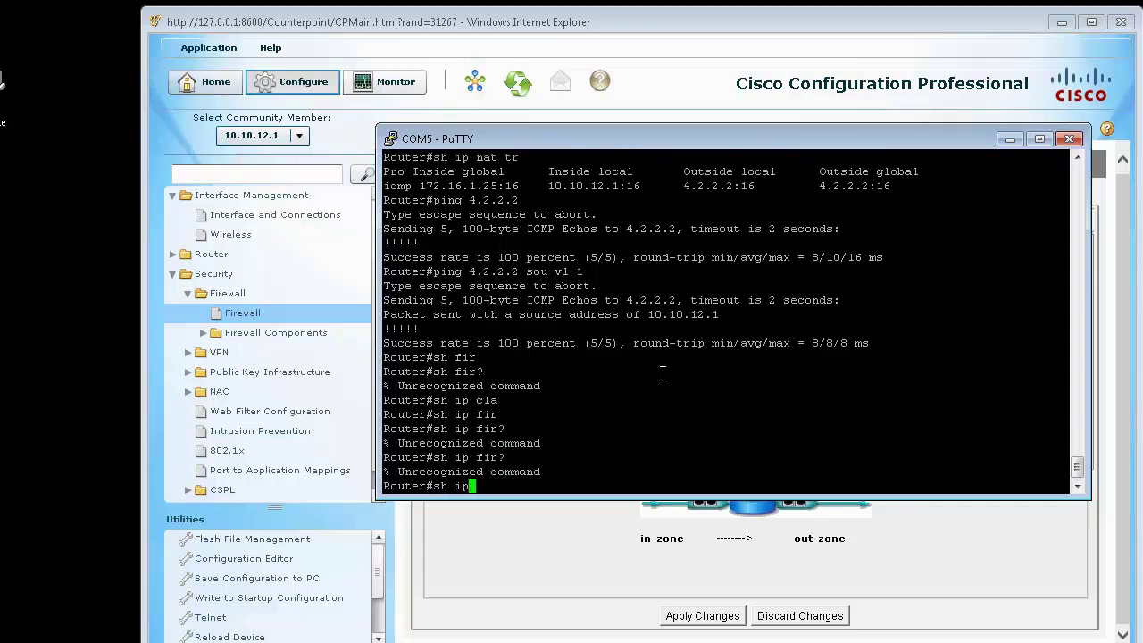
text(cla)
key(Tab)
text(?)
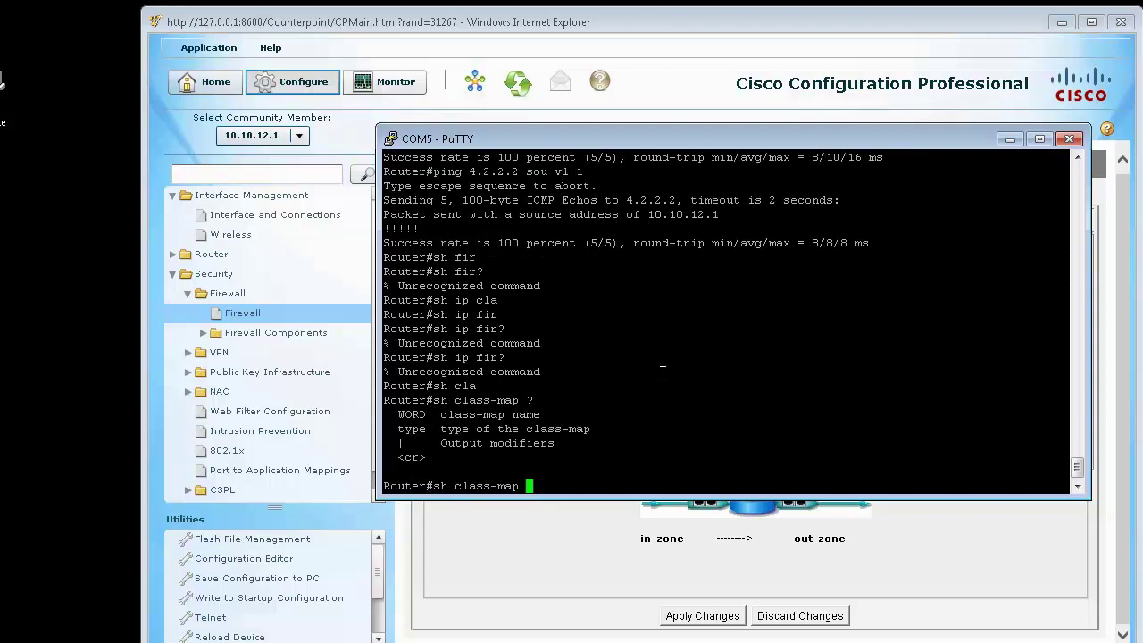
text(ty)
key(Tab)
text(in)
key(Tab)
text(?)
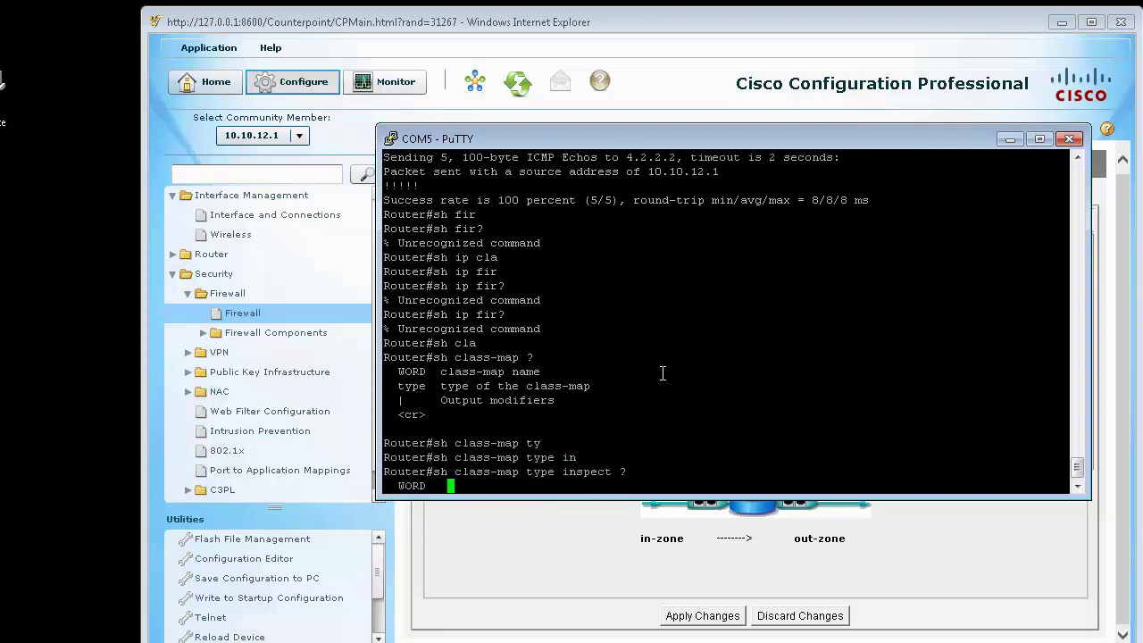
key(Return)
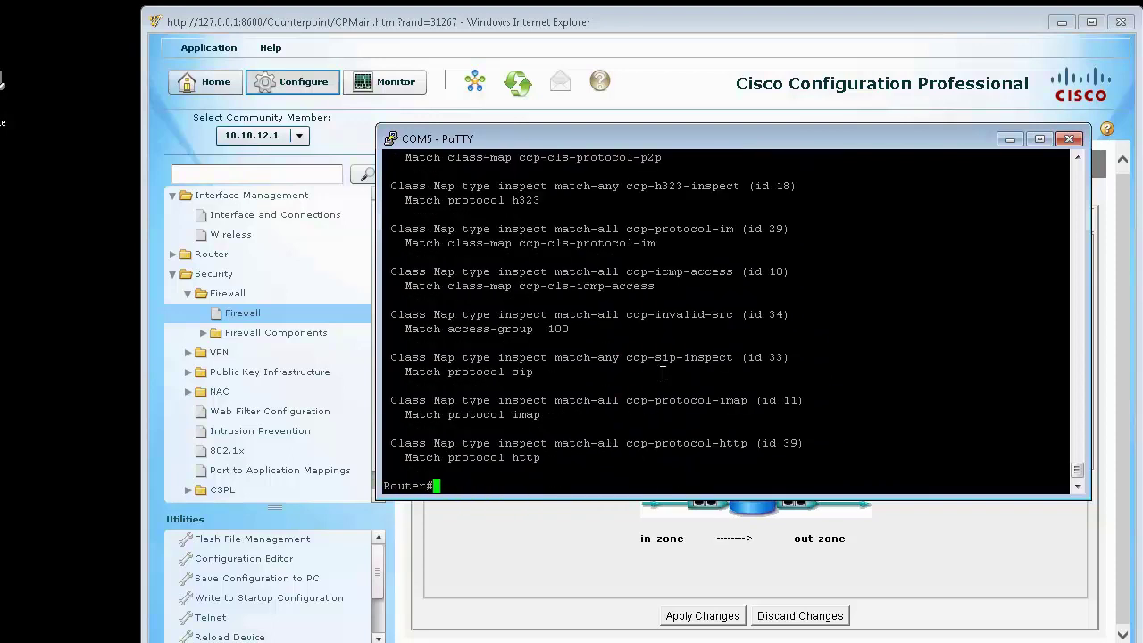
Step: Display the current firewall sessions with 'show policy-firewall session'
text(sh polic)
key(Tab)
text(?)
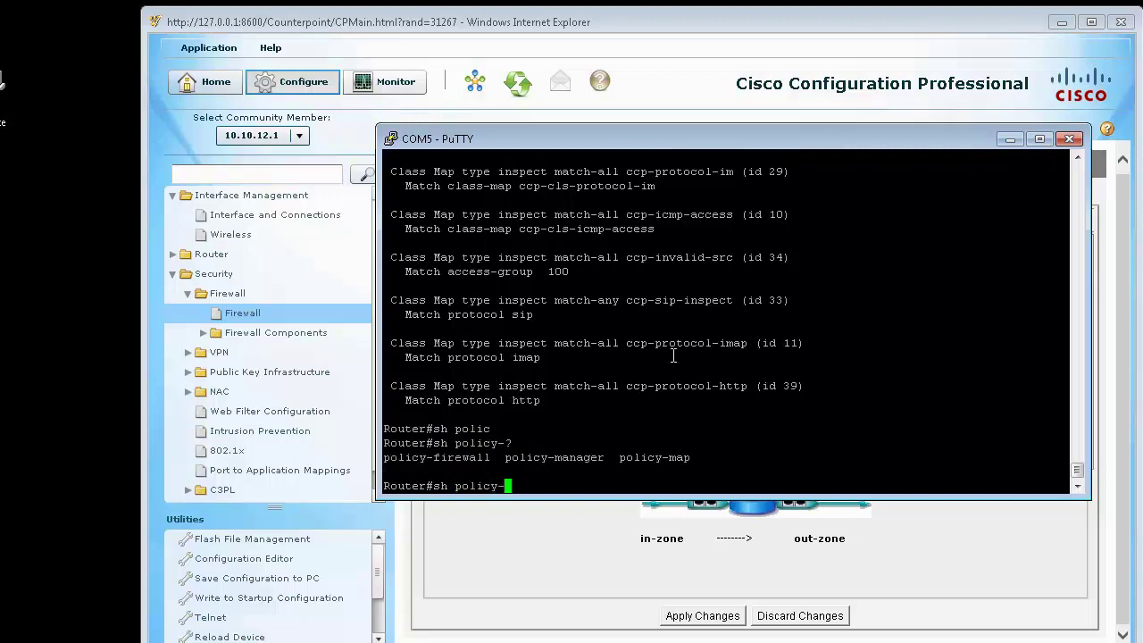
text(f)
key(Tab)
text(?)
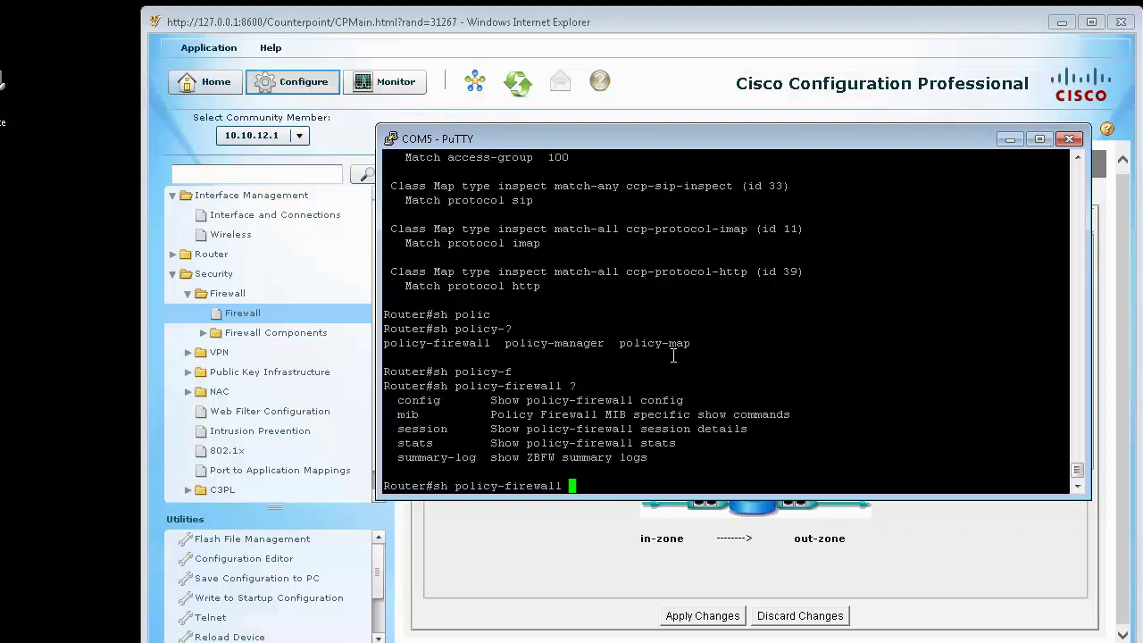
text(sess)
key(Tab)
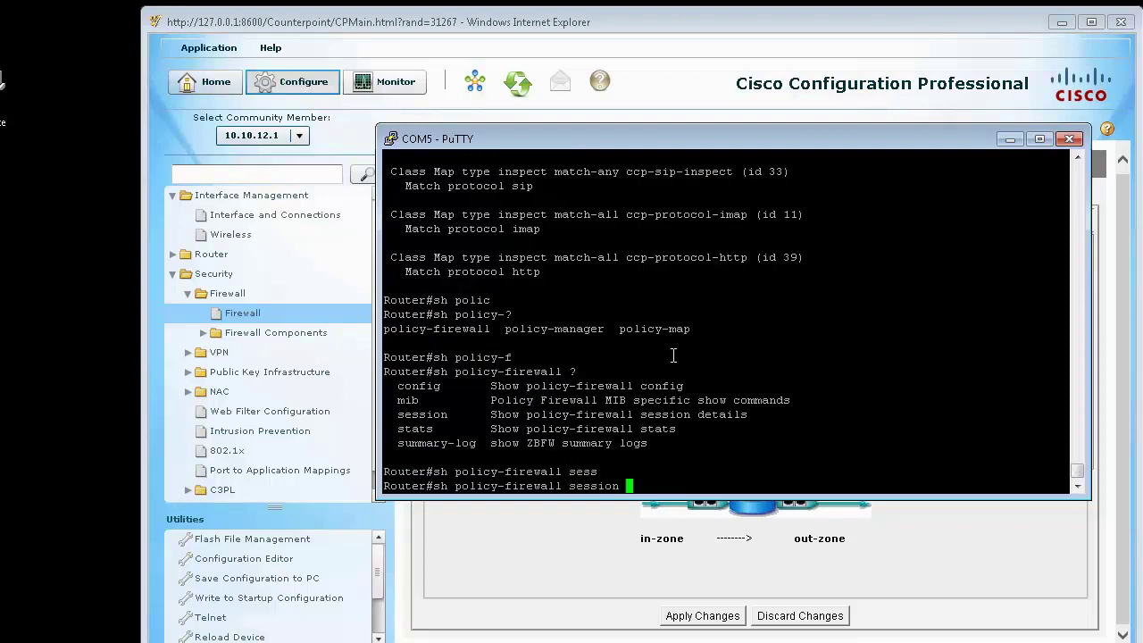
key(Return)
Step: Show 'show policy-firewall stats' and highlight the session creation and current session counts
key(Up)
key(BackSpace)
key(BackSpace)
key(BackSpace)
key(BackSpace)
key(BackSpace)
key(BackSpace)
key(BackSpace)
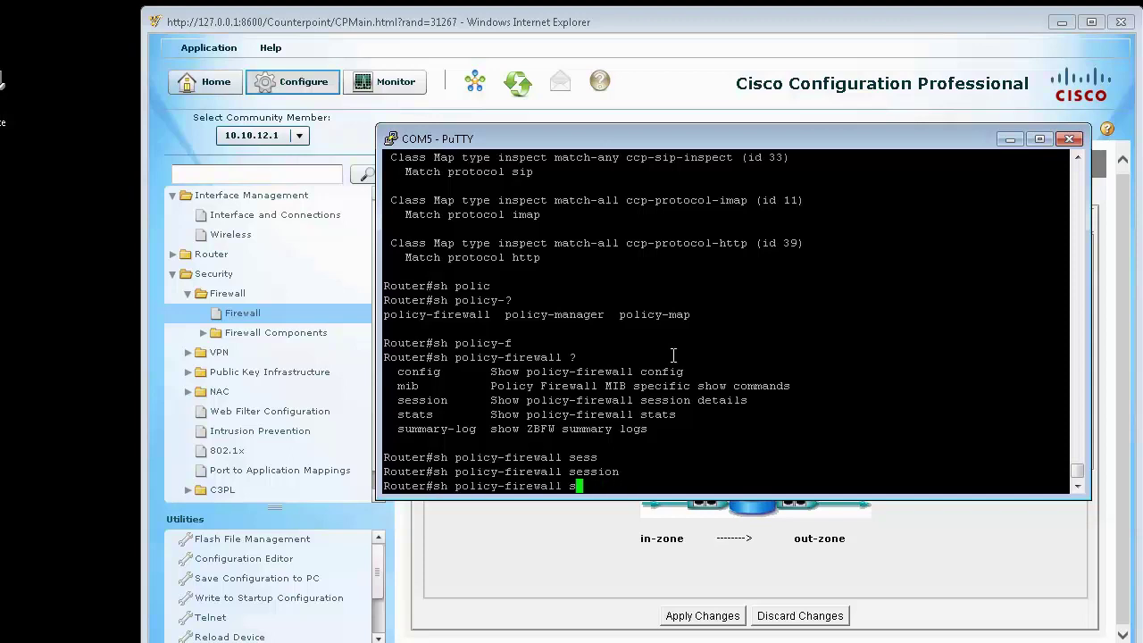
text(ta)
key(Tab)
key(Return)
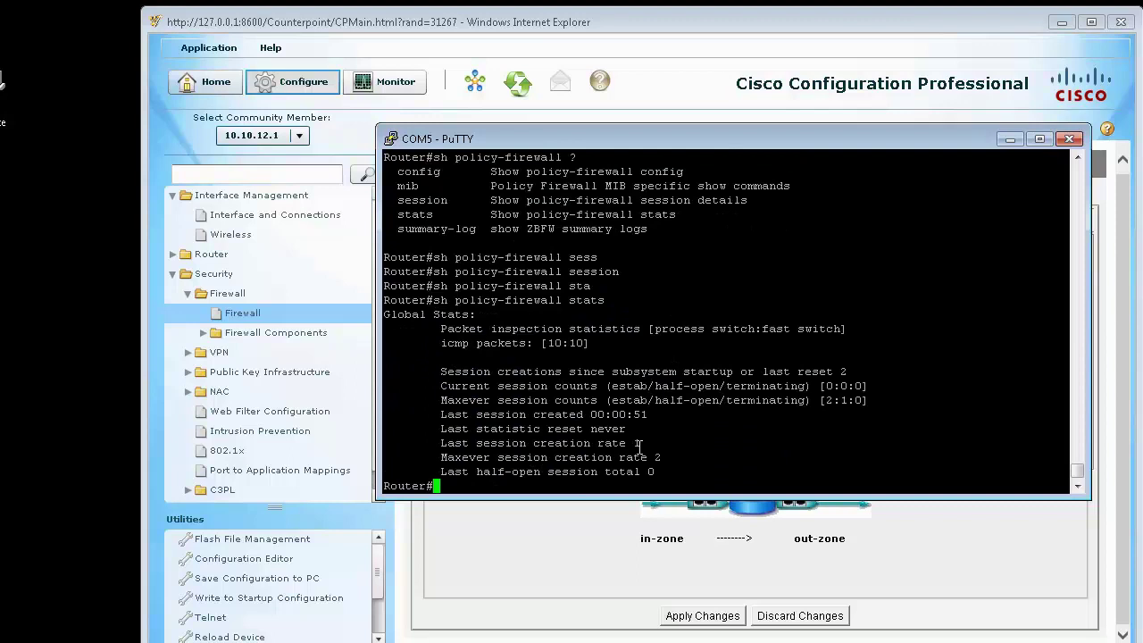
drag(471, 443, 643, 443)
drag(833, 386, 562, 385)
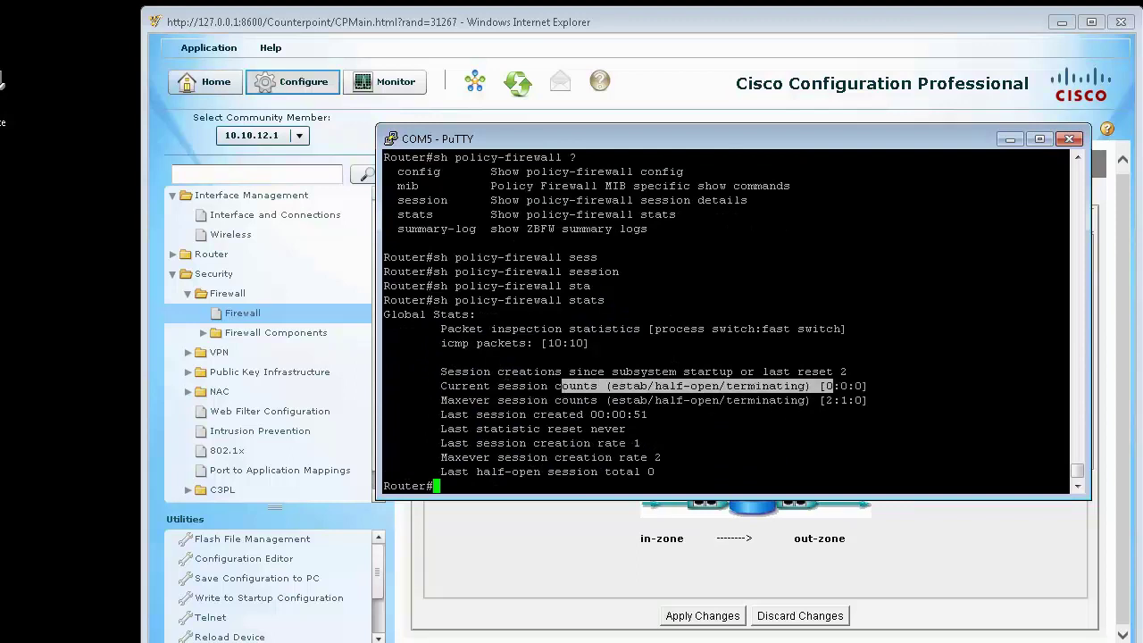
Step: Return to the firewall policy table, scroll to the ccp-permit section and select the h225ras rule
key(alt+Tab)
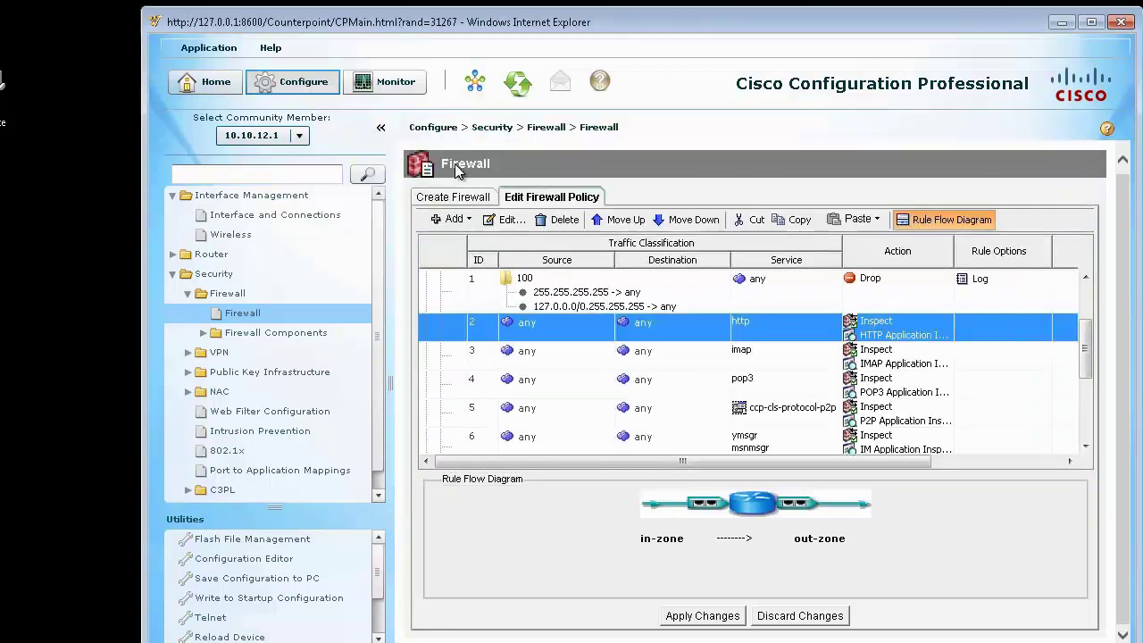
scroll(1086, 357, down, 1)
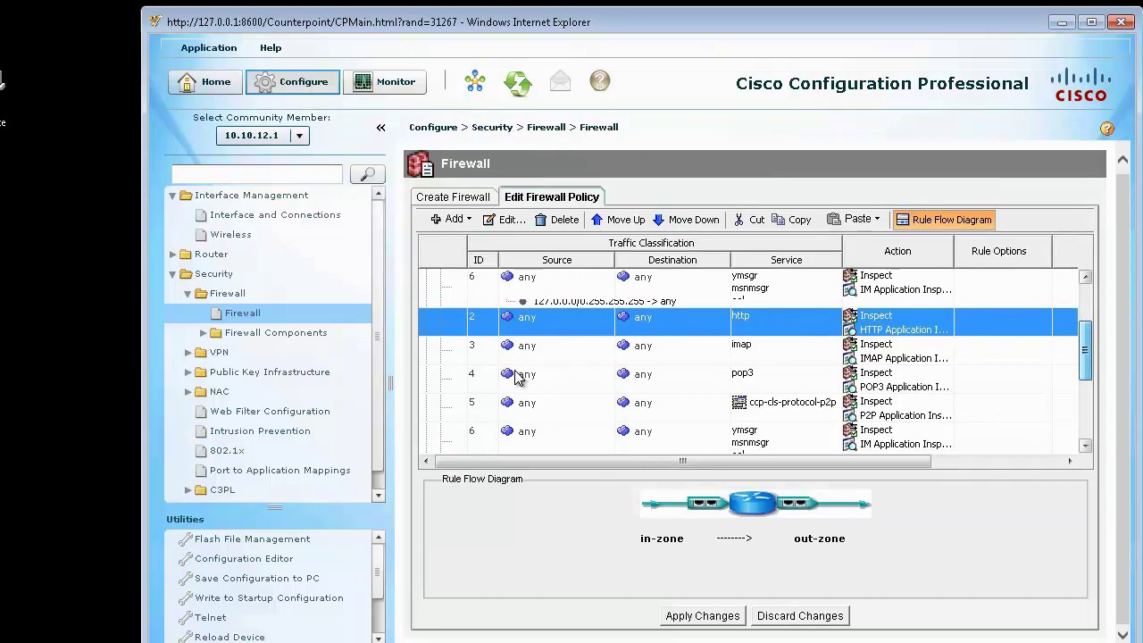
scroll(515, 376, down, 3)
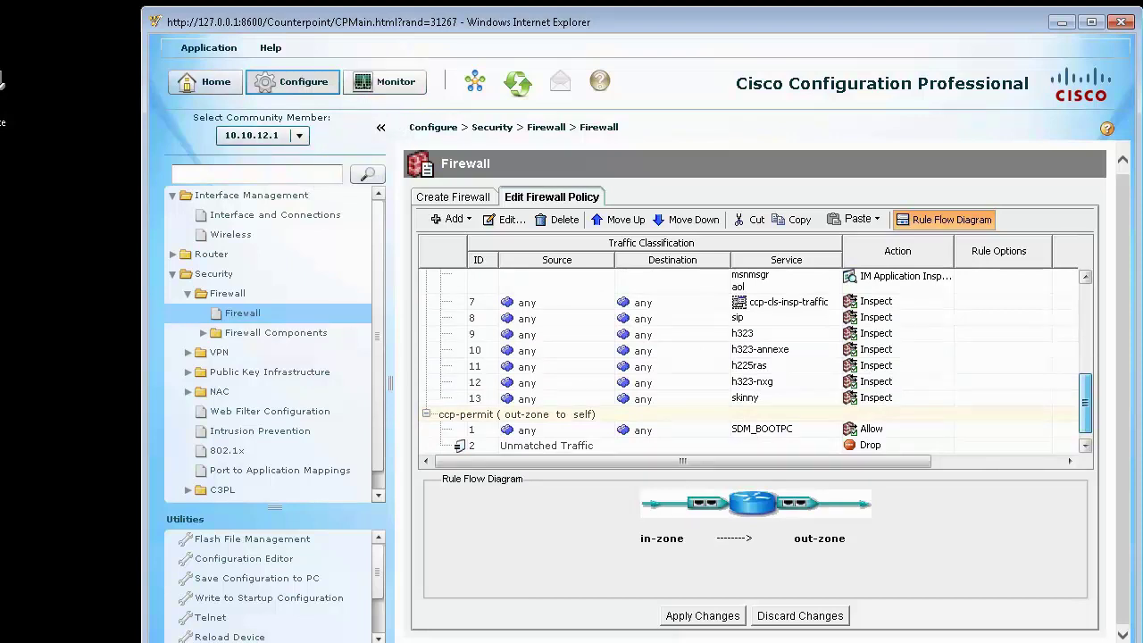
click(554, 366)
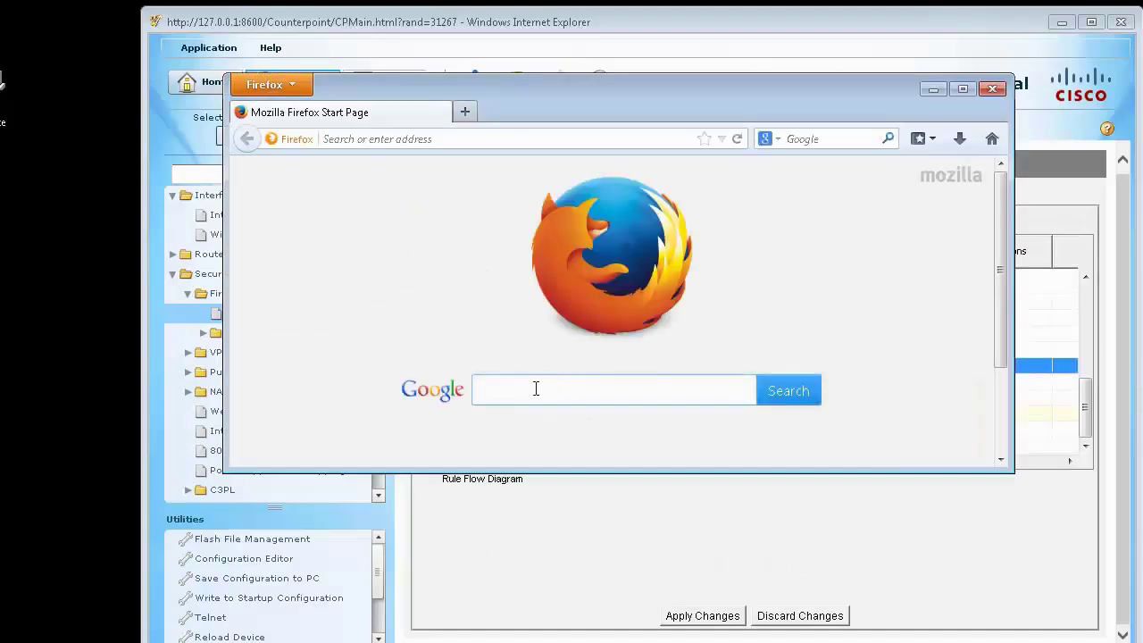
Step: Search Google for 'test' in Firefox (Server not found), then open a Command Prompt over the browser
text(test)
key(Return)
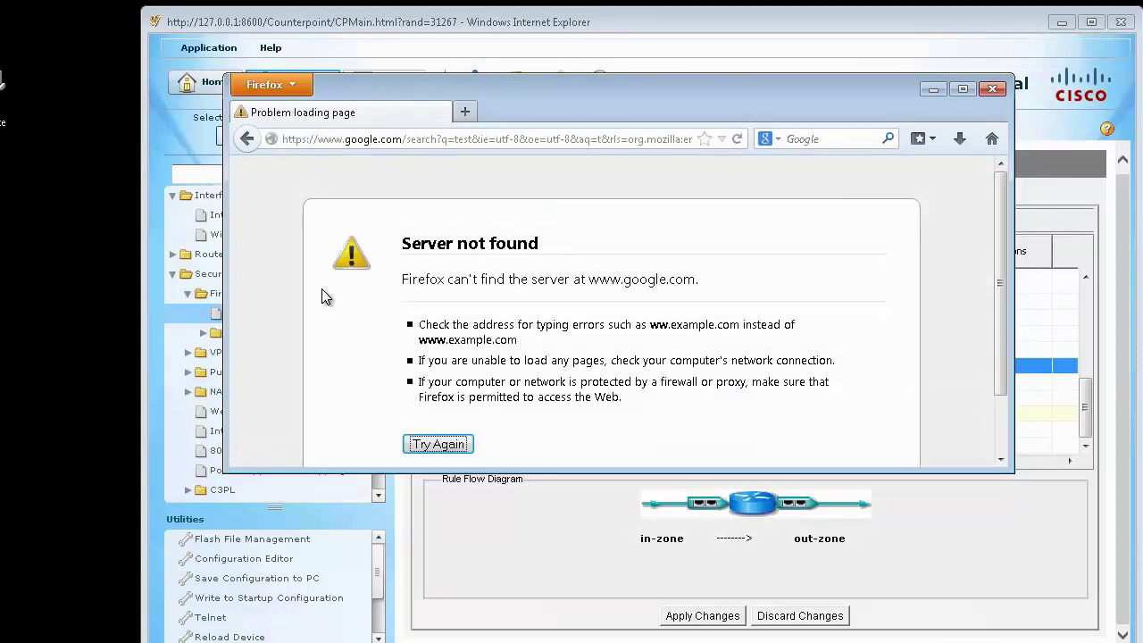
click(998, 438)
drag(1001, 442, 1005, 218)
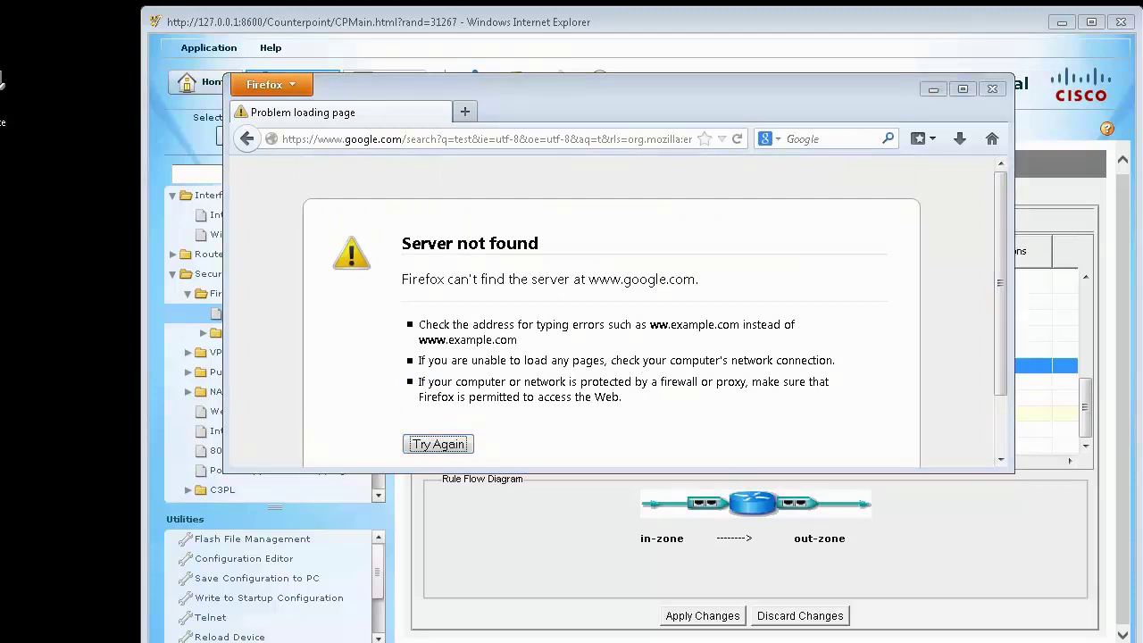
key(super)
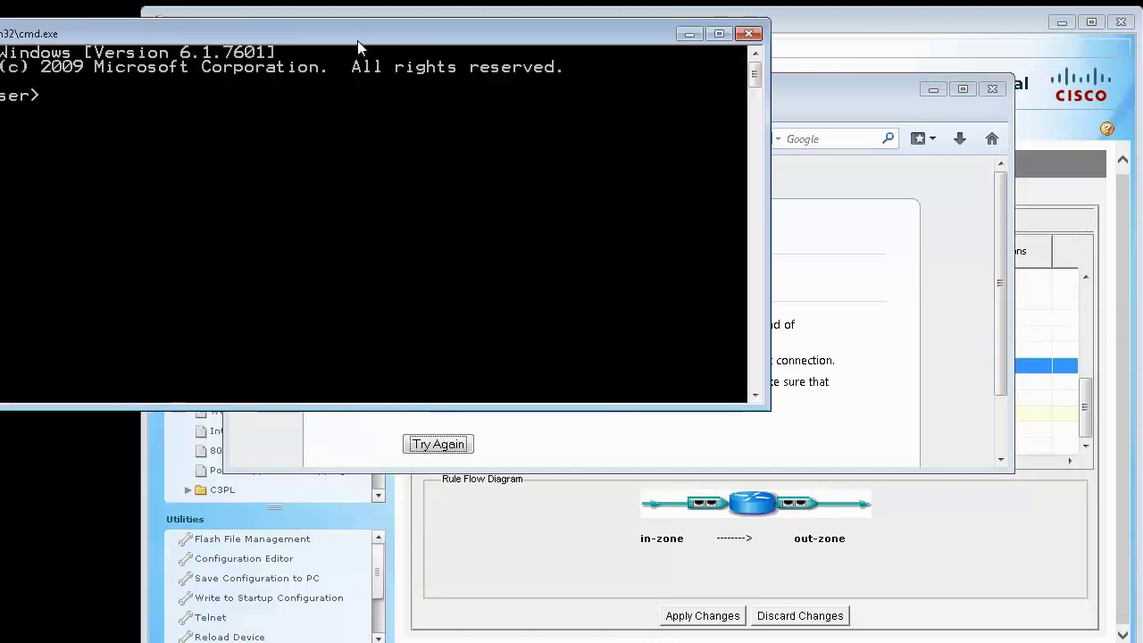
drag(454, 11, 749, 164)
Step: Run ipconfig /all and copy the 8.8.8.8 DNS server address from its output
text(ipconfoig)
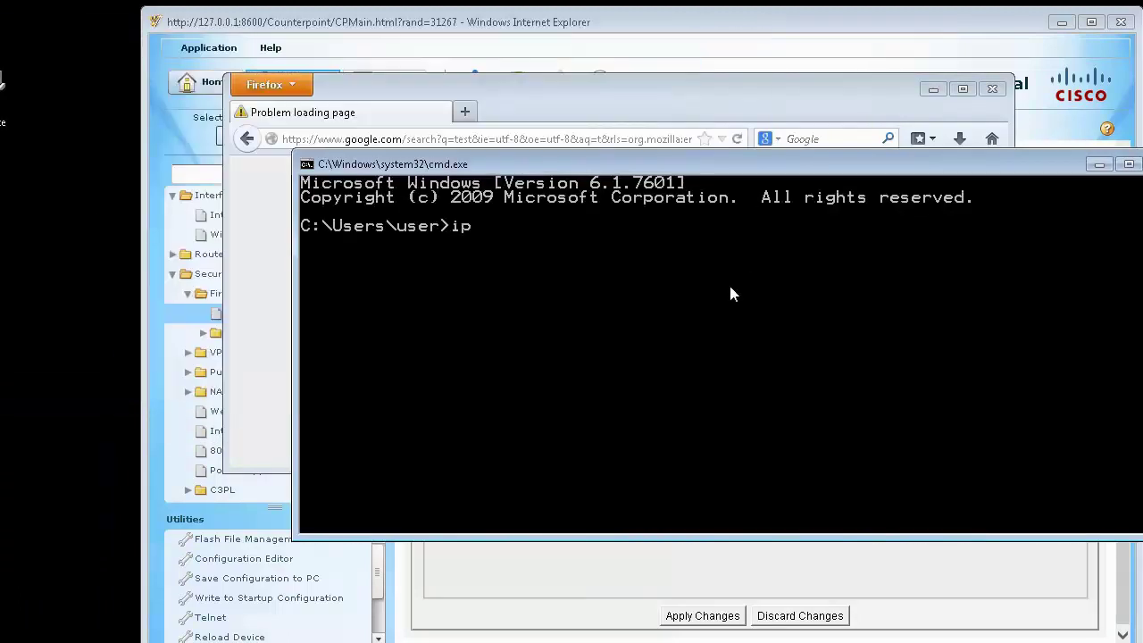
key(BackSpace)
key(BackSpace)
key(BackSpace)
text(ig /all)
key(Return)
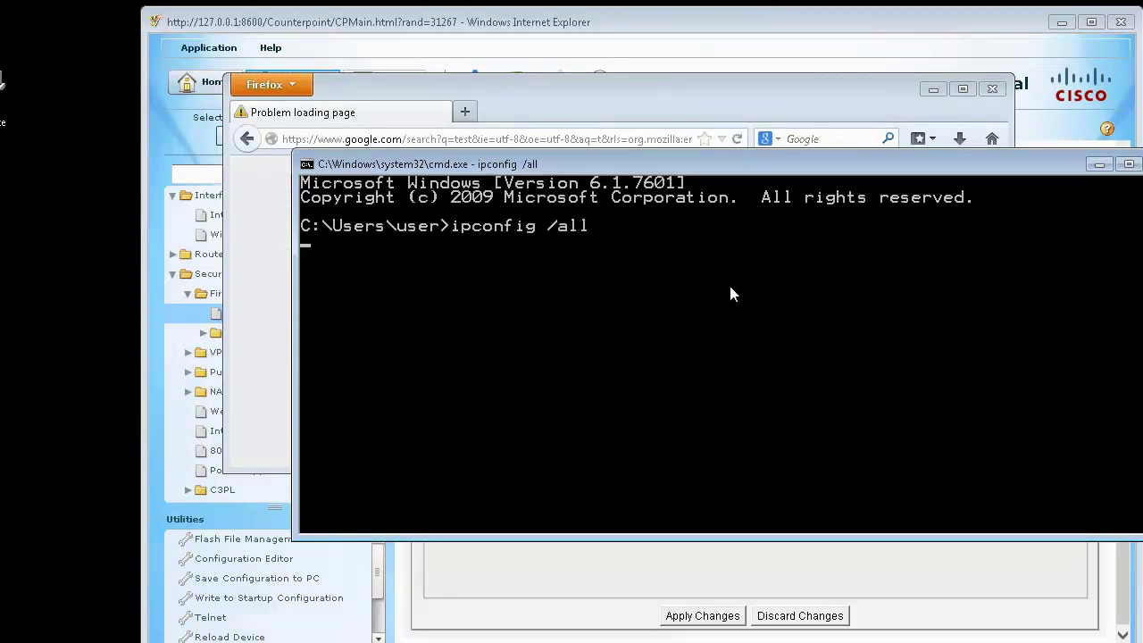
scroll(730, 375, up, 6)
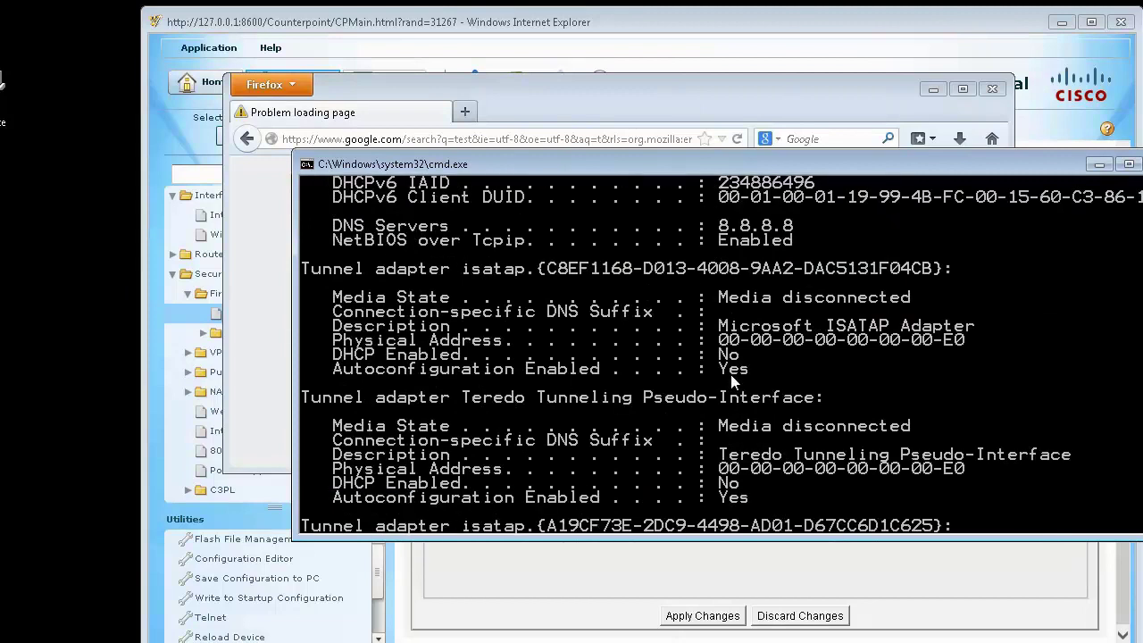
right_click(764, 369)
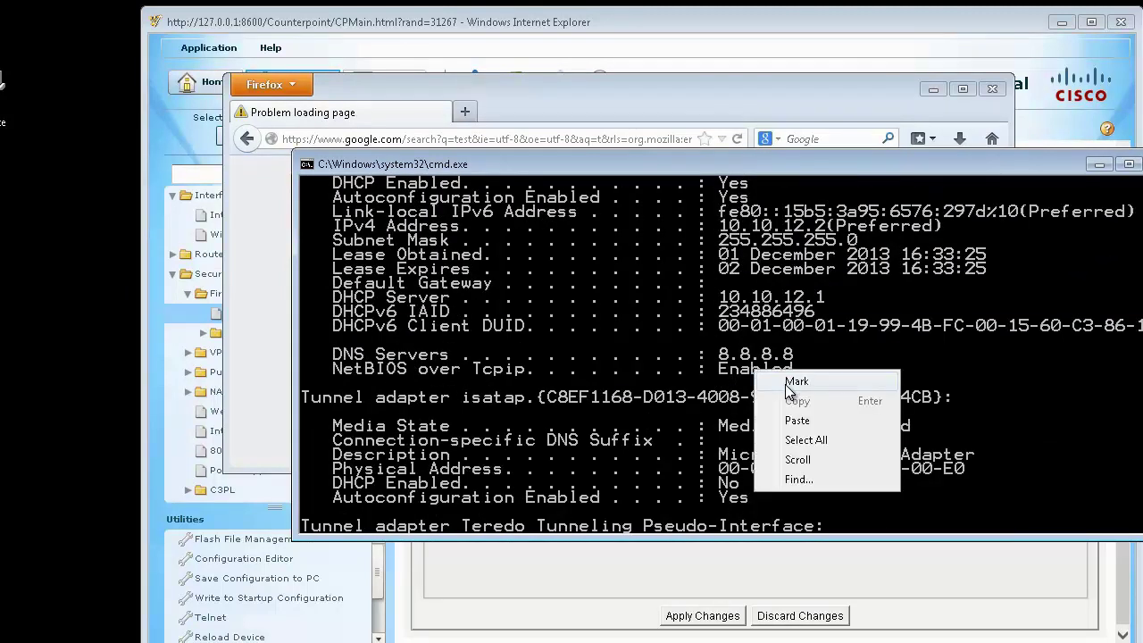
click(790, 382)
drag(801, 356, 720, 356)
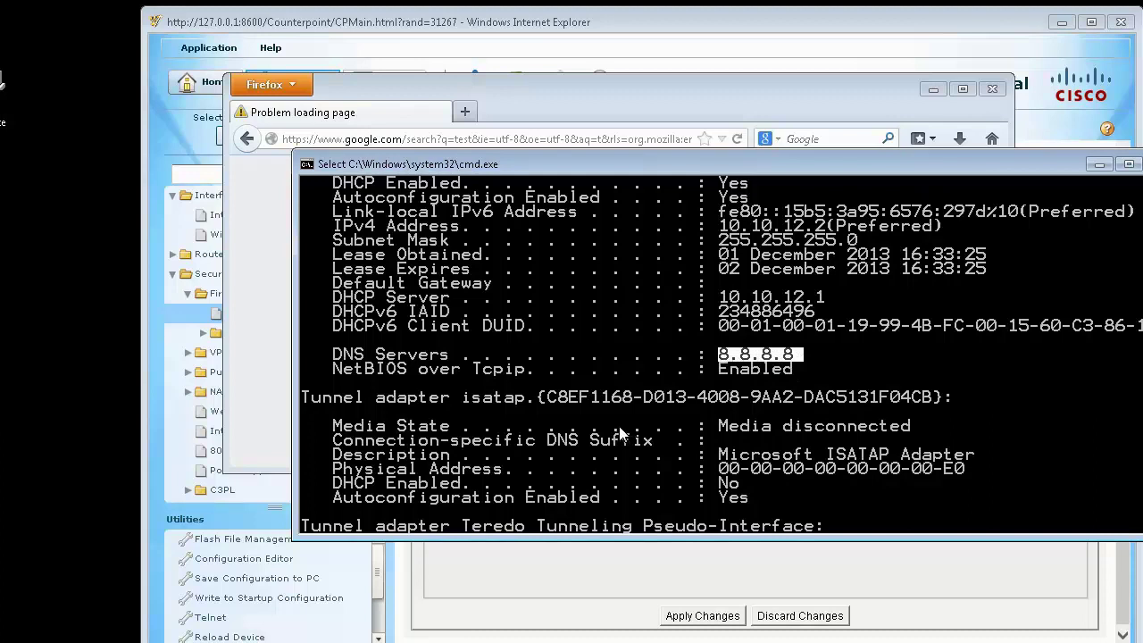
scroll(619, 425, up, 2)
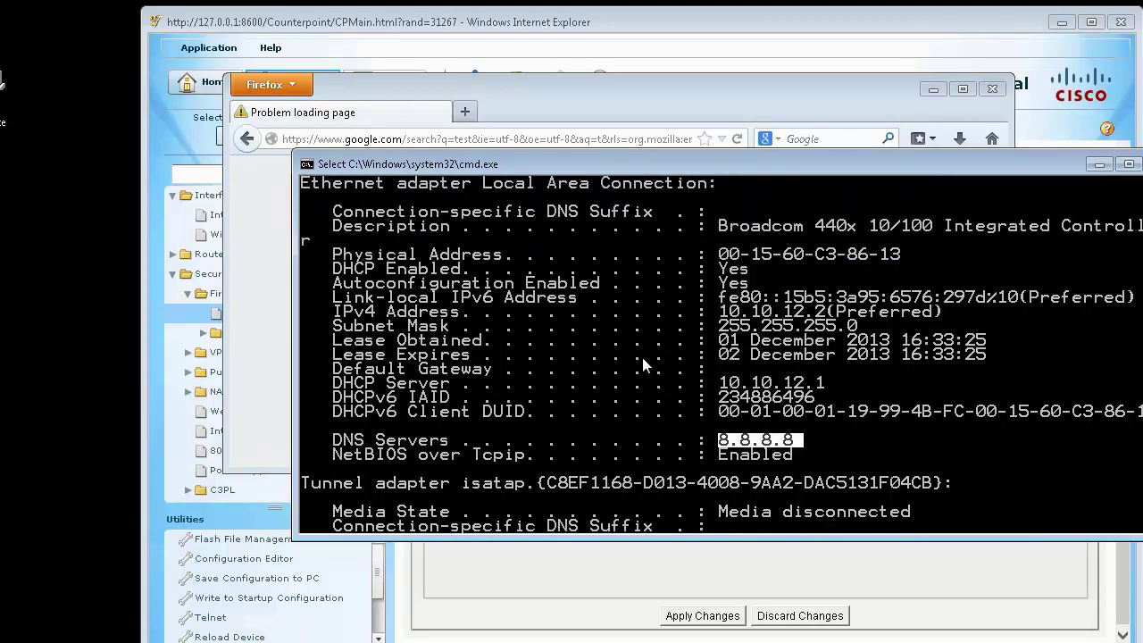
key(Return)
Step: Ping 4.2.2.2 and scroll through the results
text(ping)
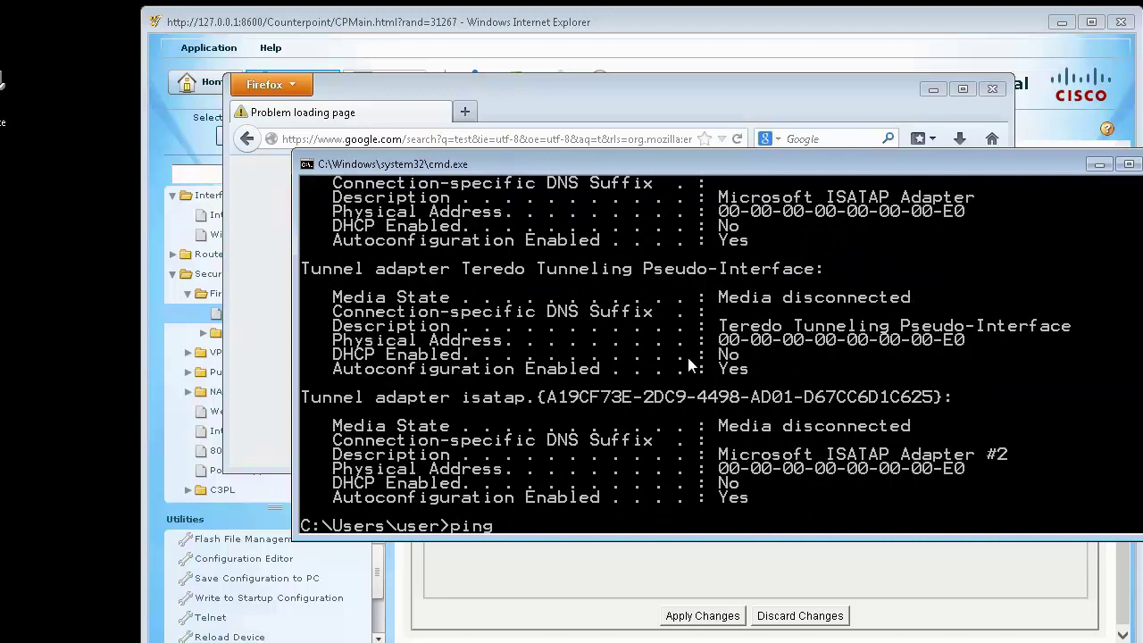
text( 4.2.2.2)
key(Return)
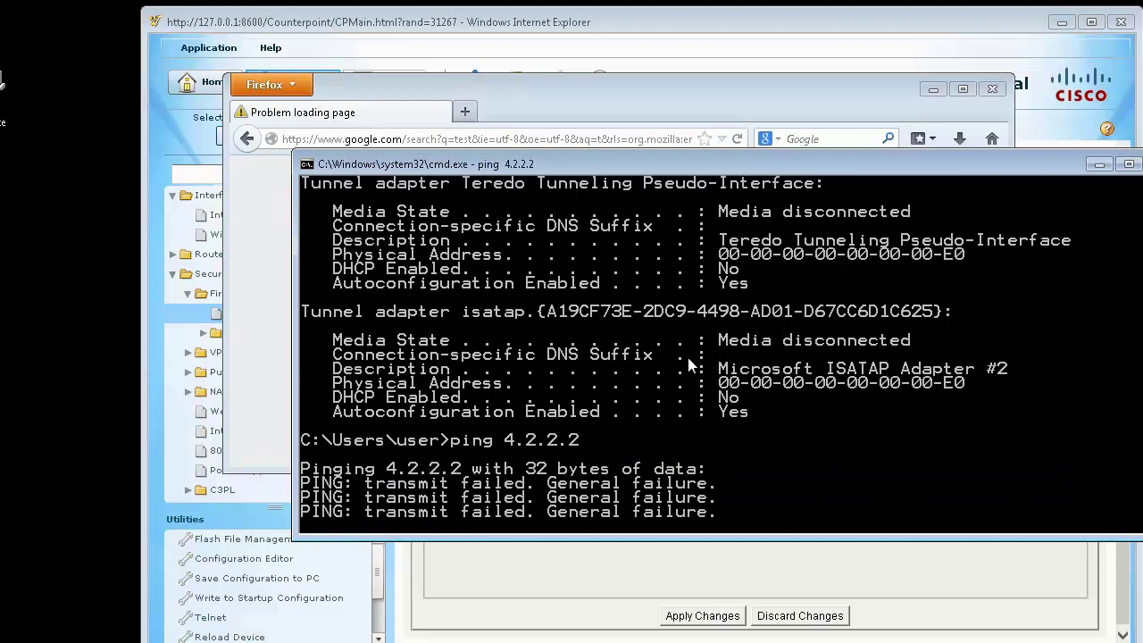
scroll(664, 396, up, 4)
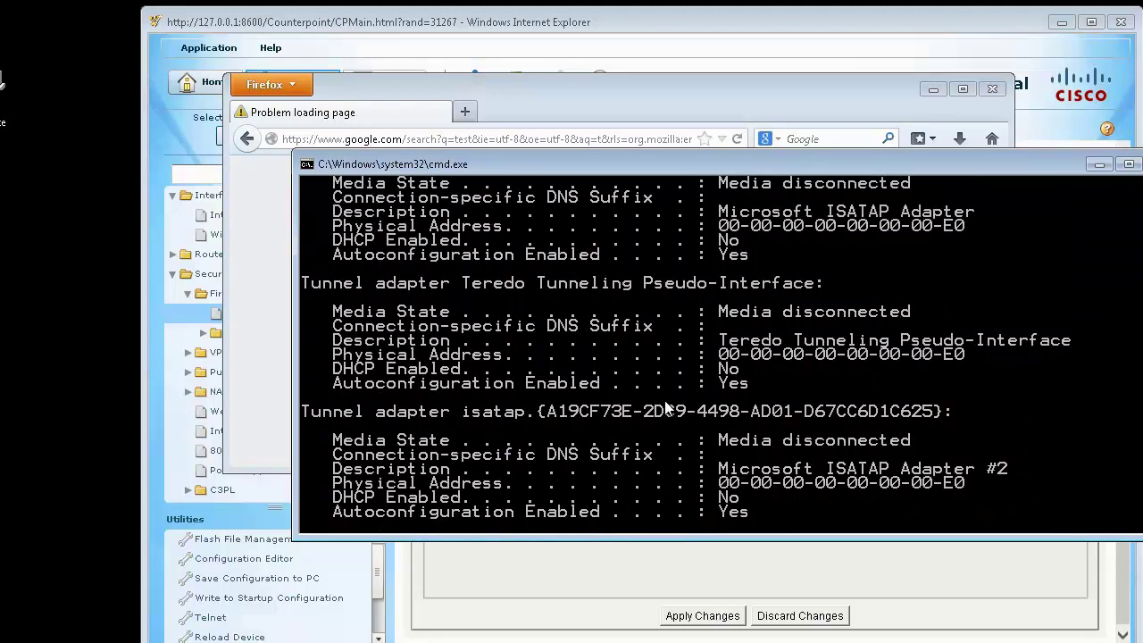
scroll(665, 406, up, 9)
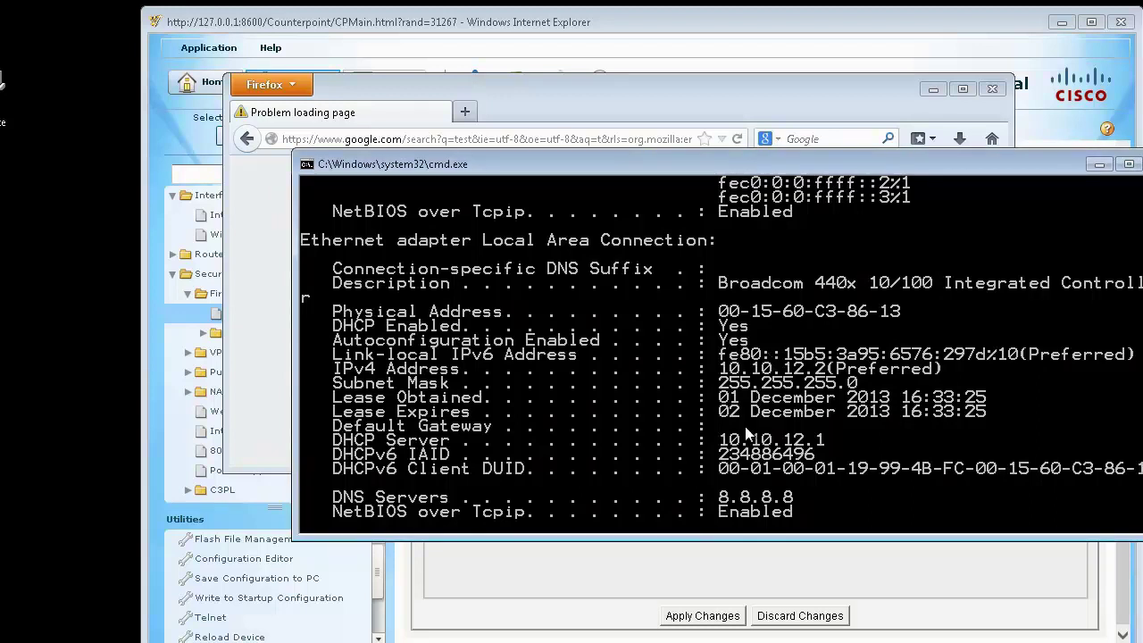
scroll(751, 411, up, 10)
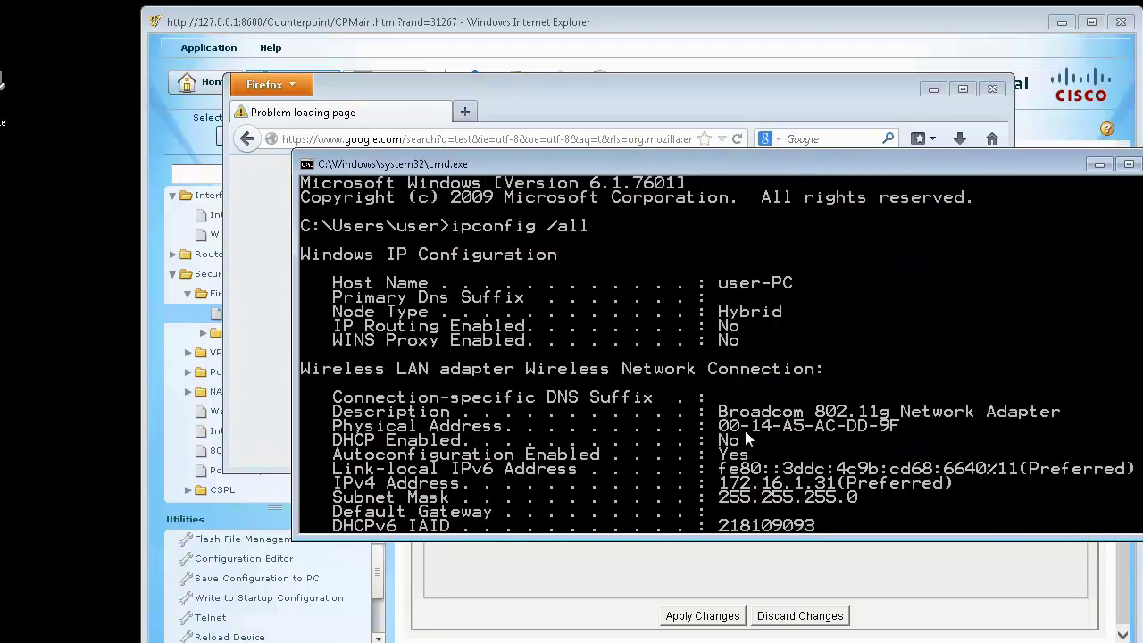
scroll(747, 438, down, 4)
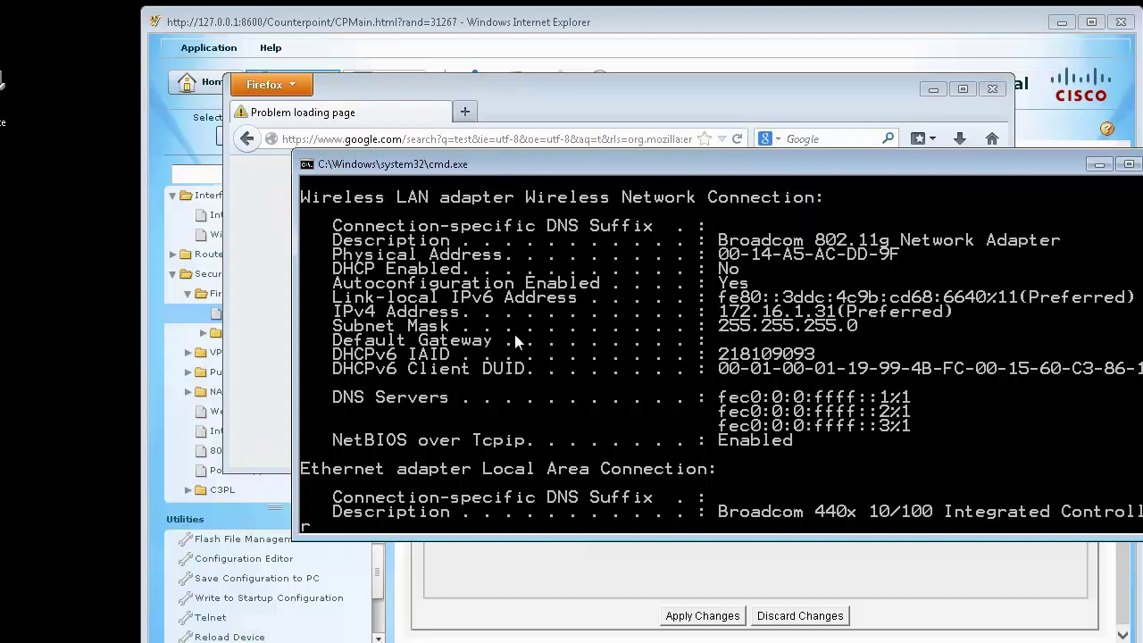
Step: Highlight the wireless adapter's empty Default Gateway line, then switch to the PuTTY console
right_click(784, 342)
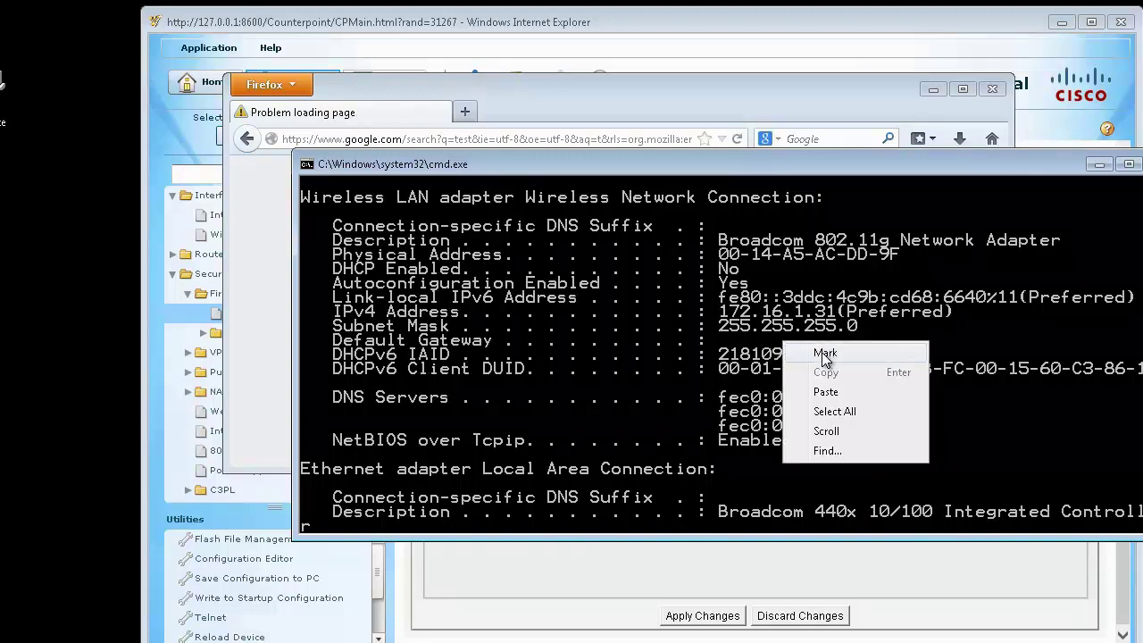
click(848, 347)
drag(856, 343, 332, 343)
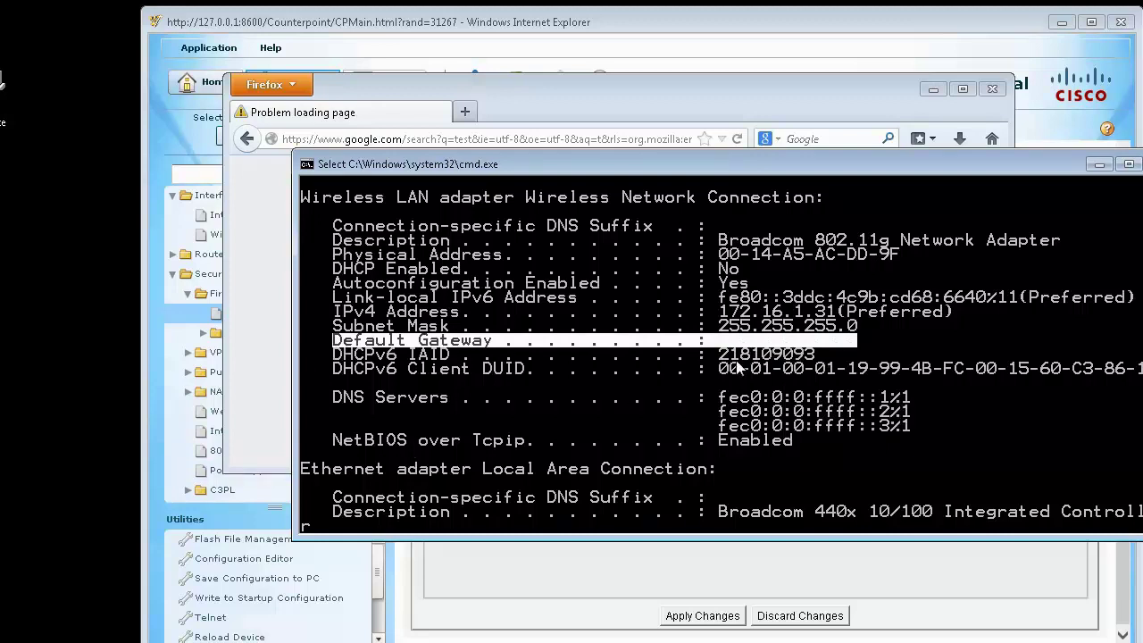
key(Return)
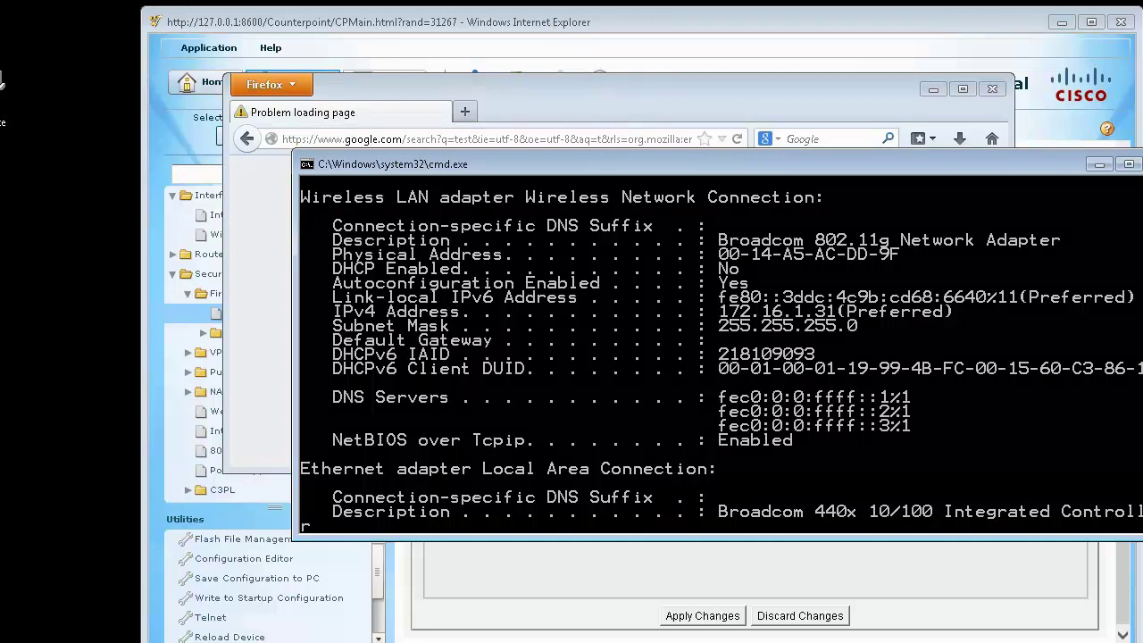
key(alt+Tab)
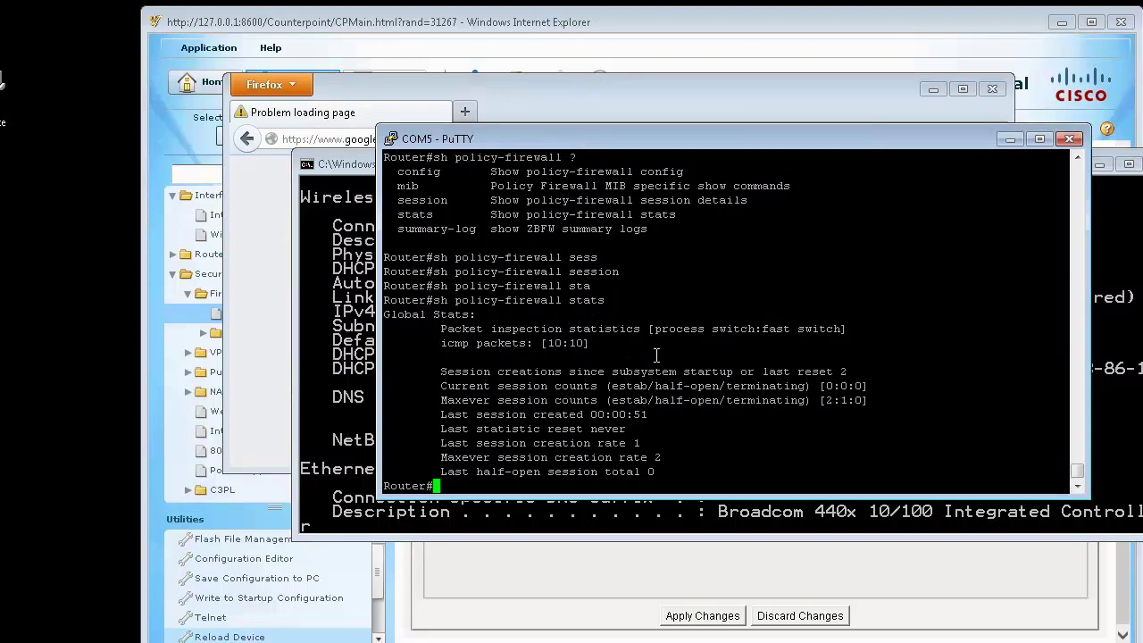
Step: Enter configuration mode and list the running-config lines mentioning dhcp
text(conf t)
key(Return)
text(ip dh)
key(Tab)
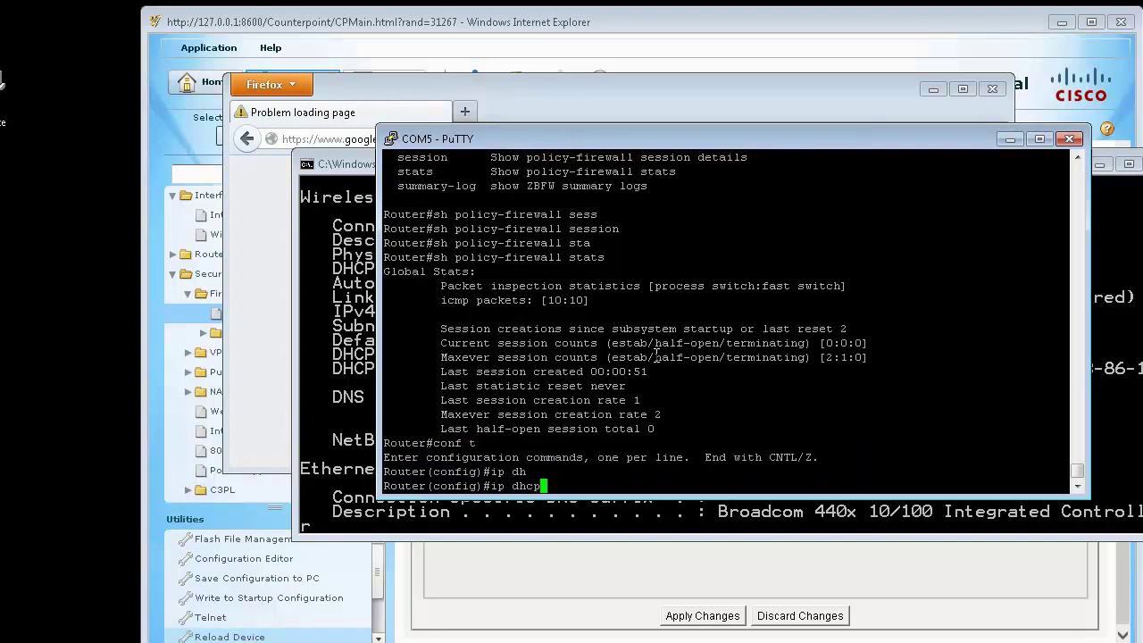
text(poo)
key(Tab)
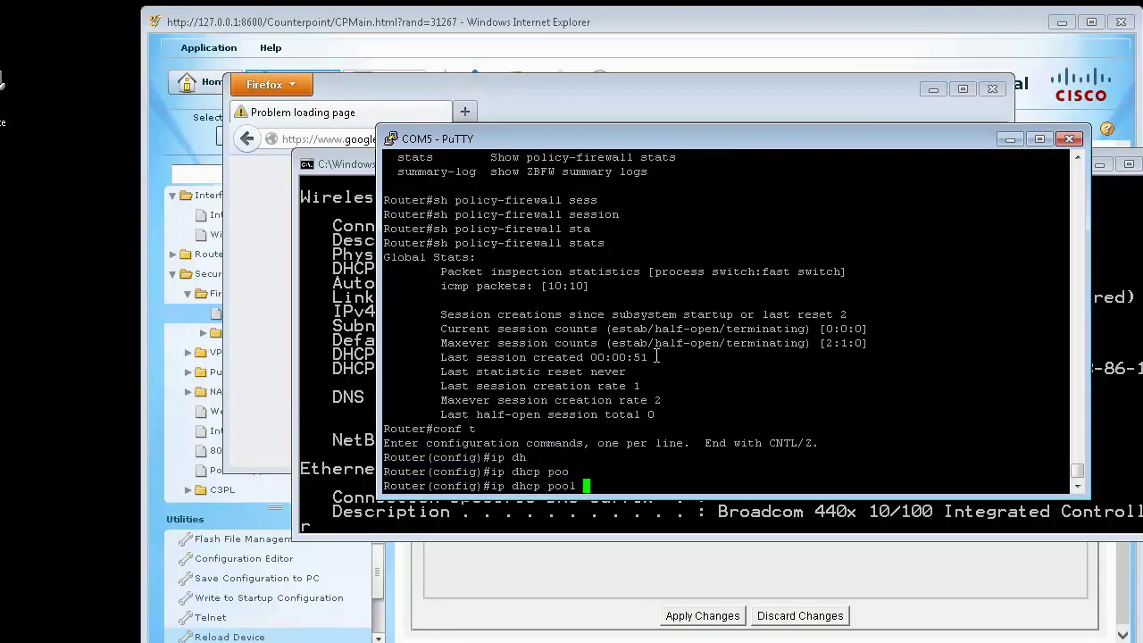
key(Return)
key(Return)
key(Return)
text(do sh run)
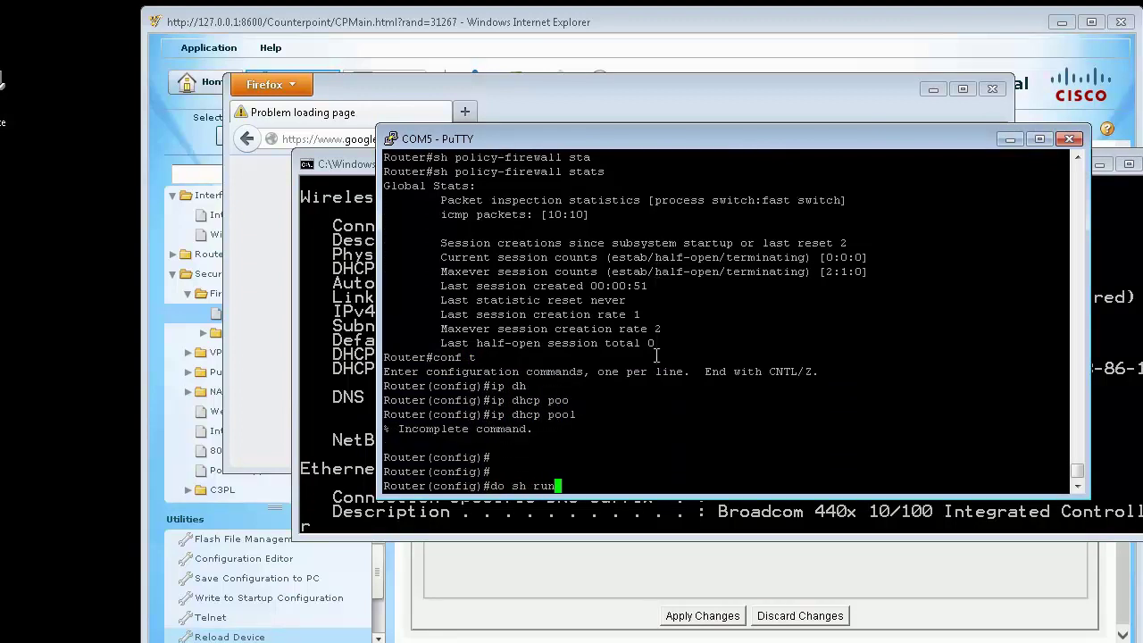
text( | i dhc)
key(Return)
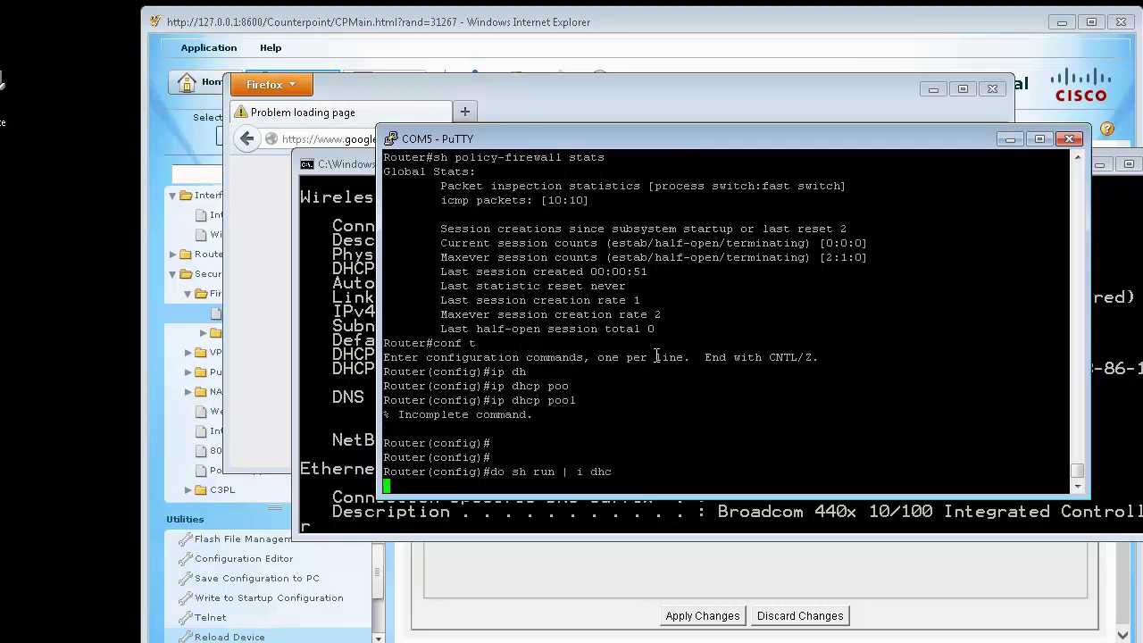
Step: Set default-router 10.10.12.1 in DHCP pool TEST and exit configuration mode
key(Up)
key(Up)
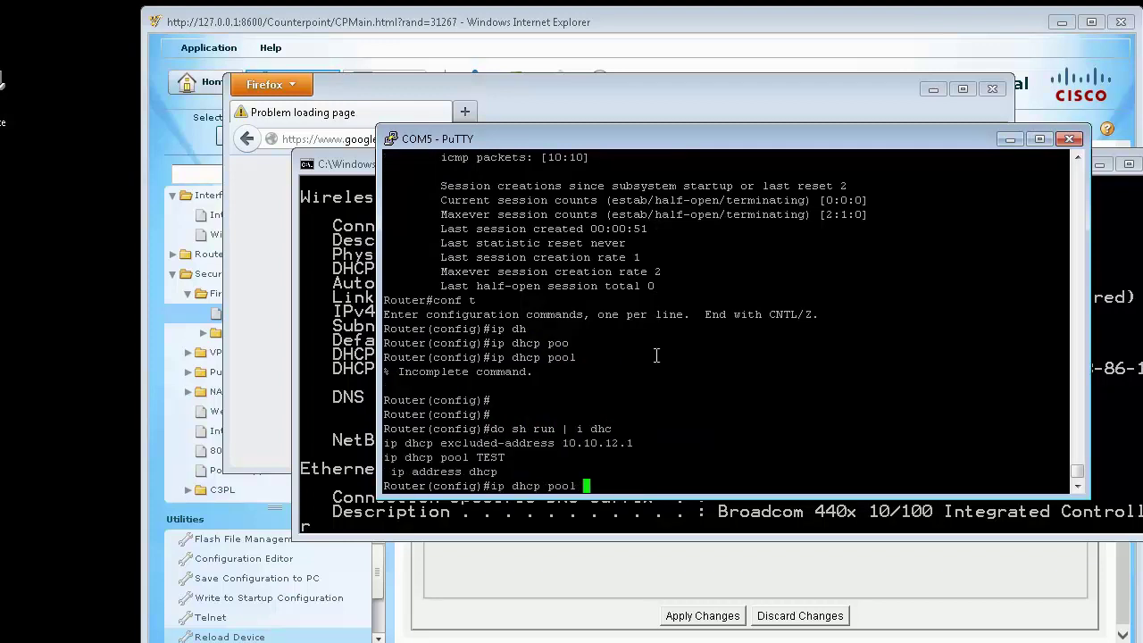
text(TEST)
key(Return)
text(def)
key(Tab)
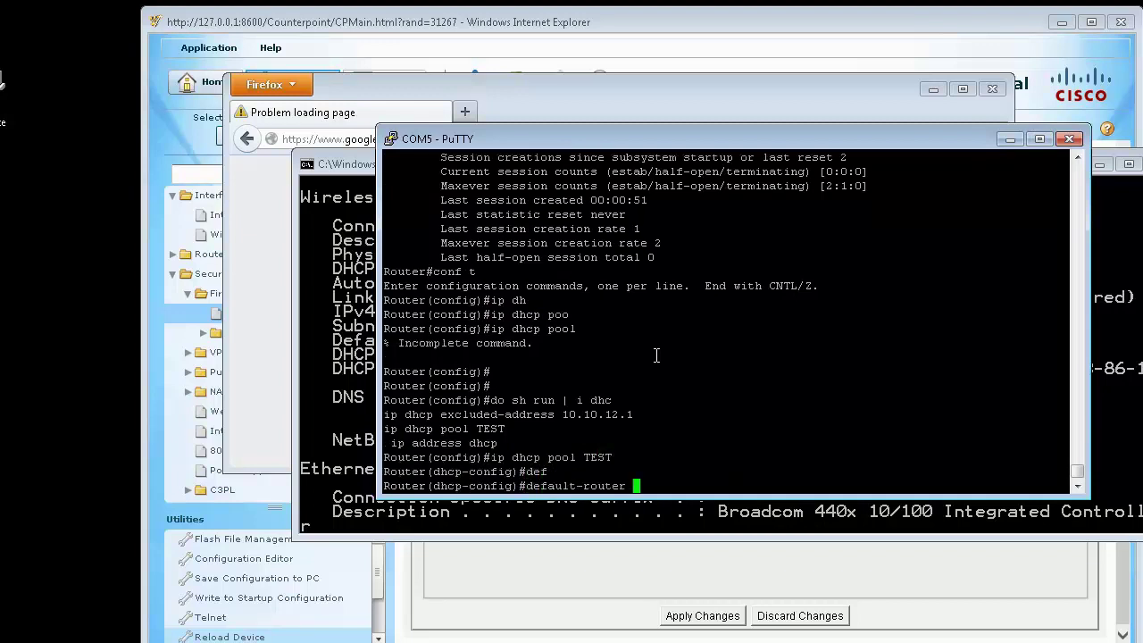
text(10.10.12.1)
key(Return)
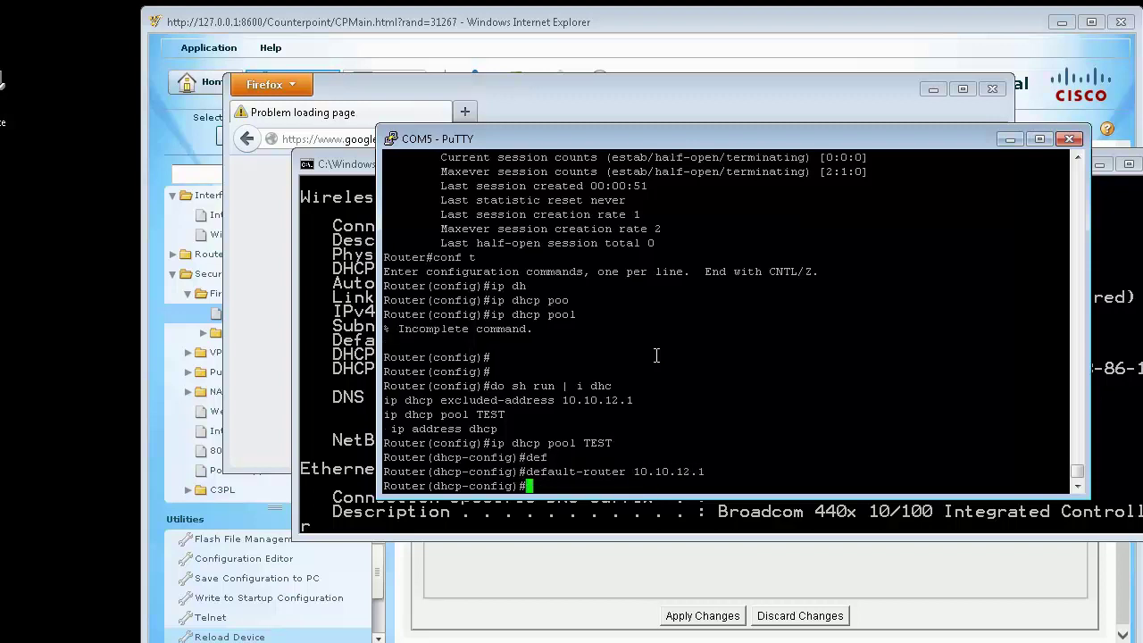
key(ctrl+z)
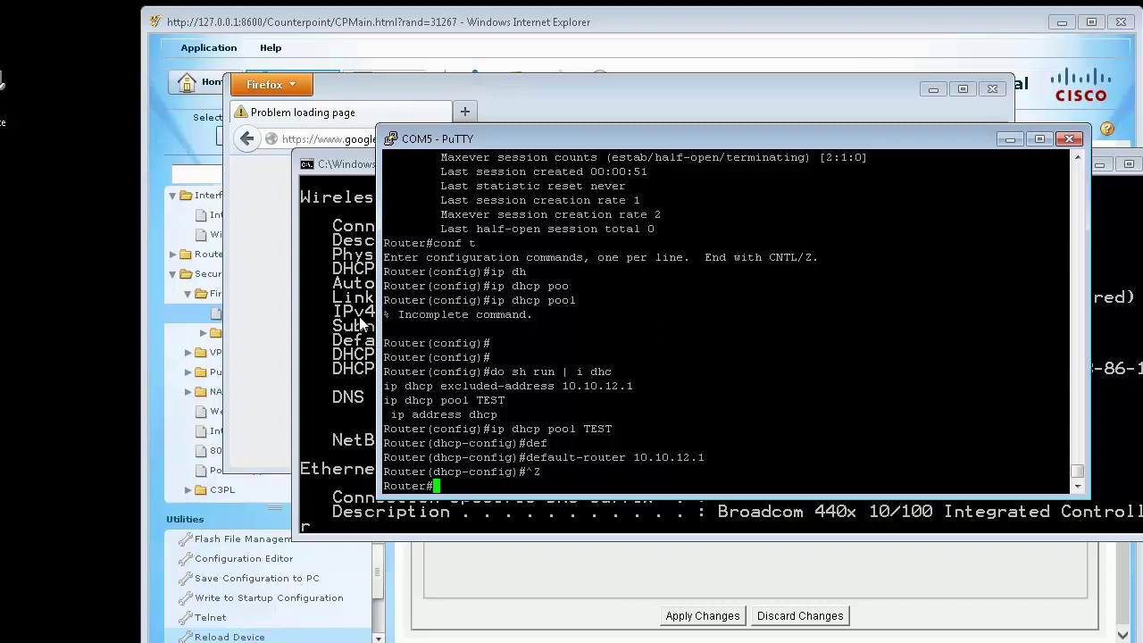
click(362, 324)
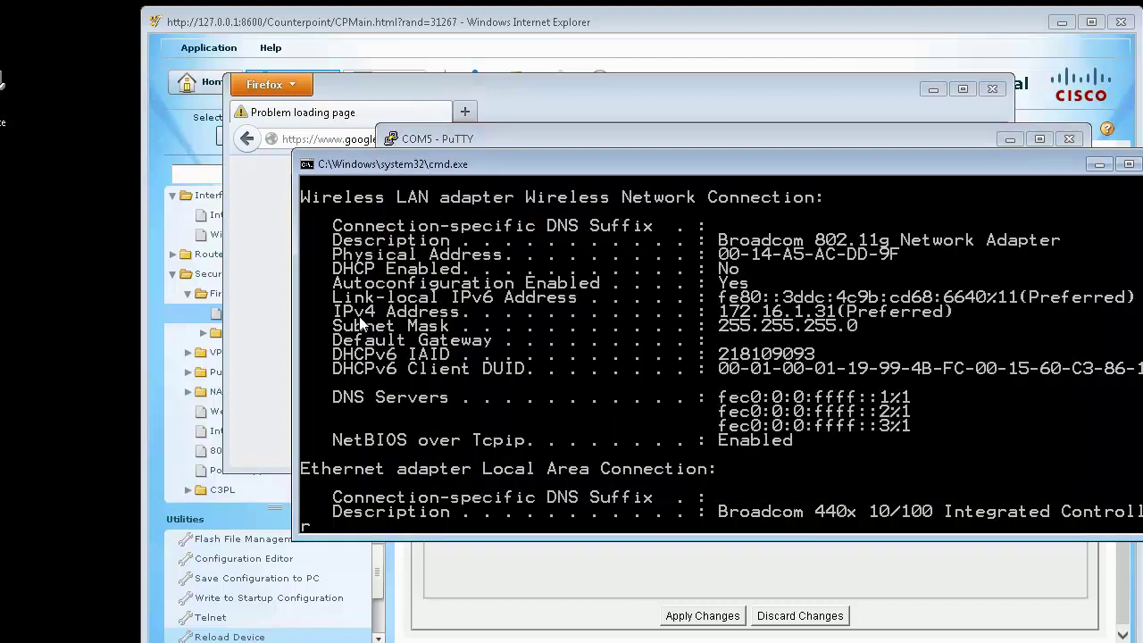
Step: Renew the PC's DHCP lease with ipconfig /renew, getting 10.10.12.2 and gateway 10.10.12.1
key(Return)
key(Return)
key(Up)
key(Up)
key(BackSpace)
key(BackSpace)
key(BackSpace)
text(ren)
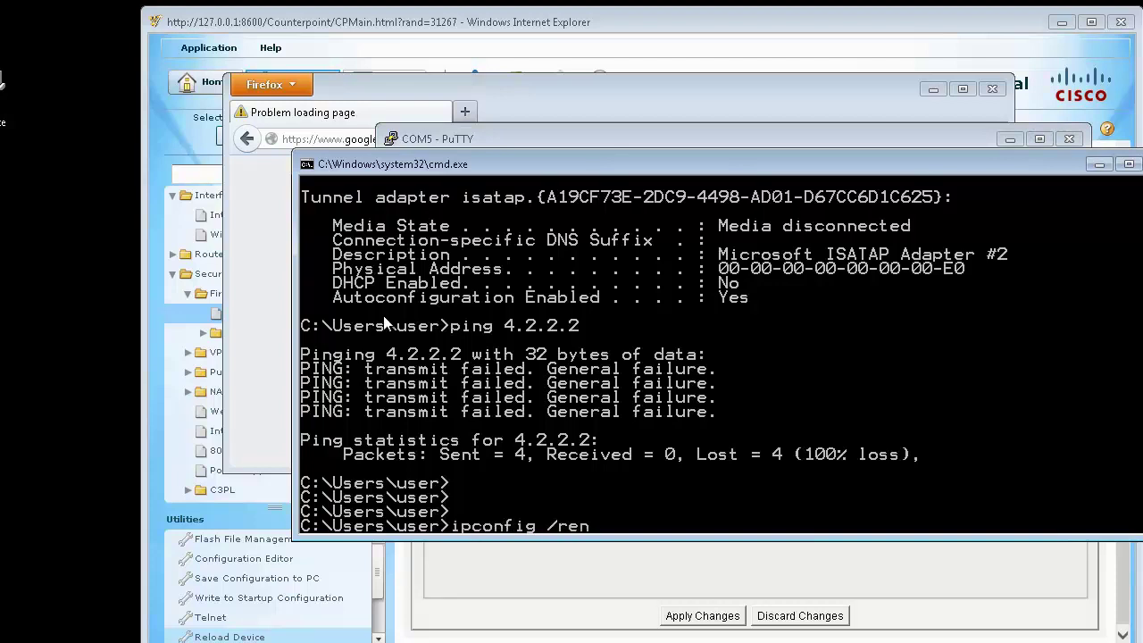
text(ew)
key(Return)
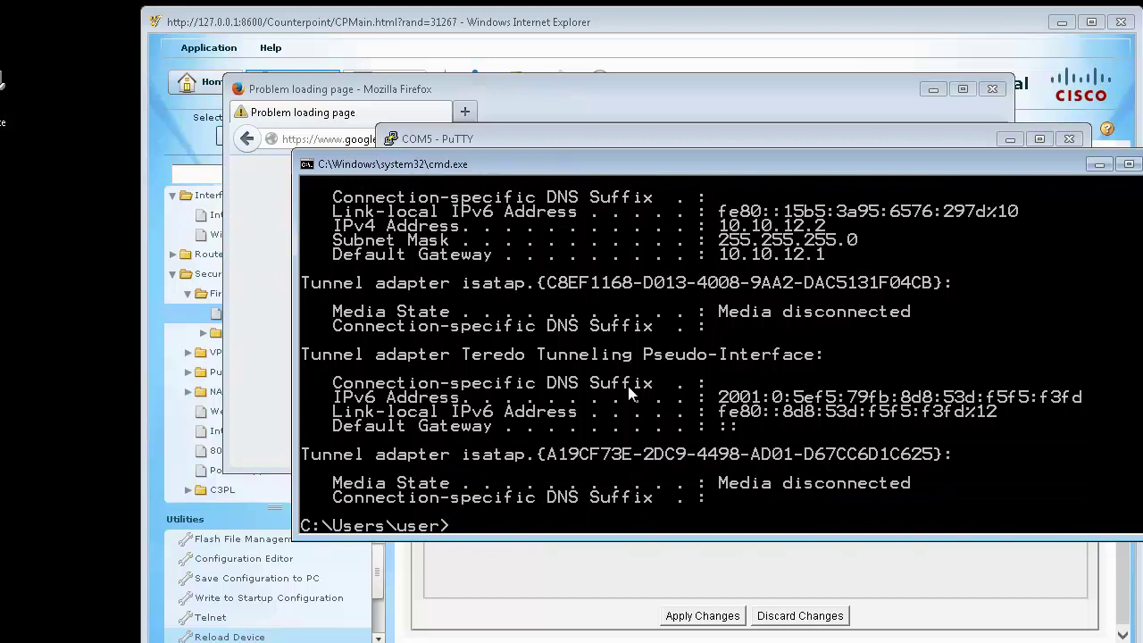
Step: Ping 4.2.2.2 and google.com, both now getting replies, then return to Firefox
key(Up)
key(Up)
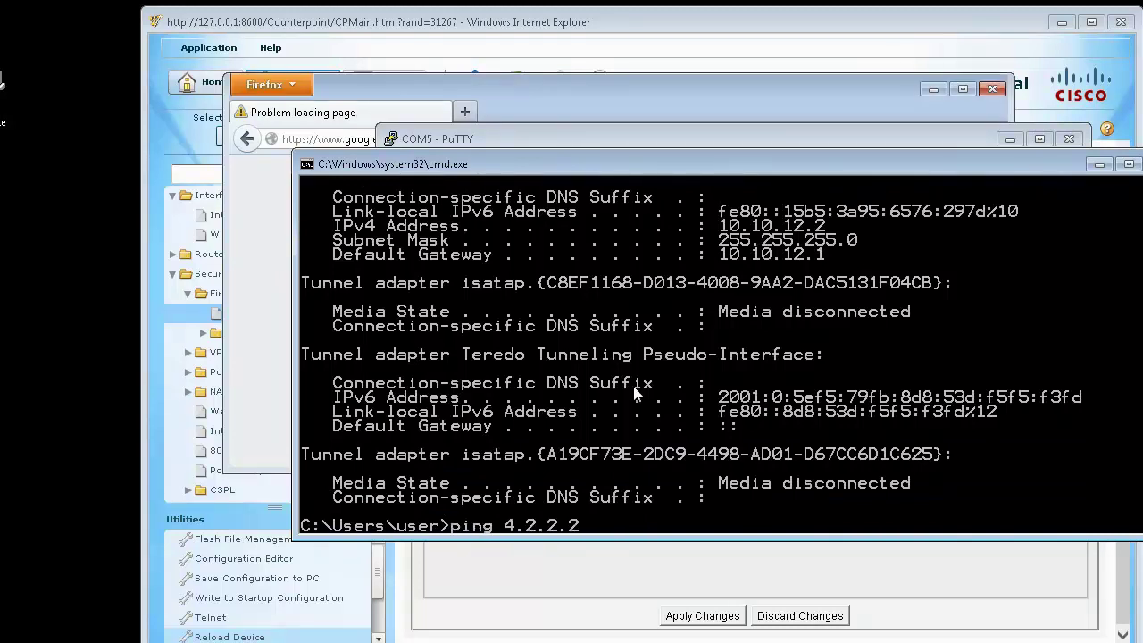
key(Return)
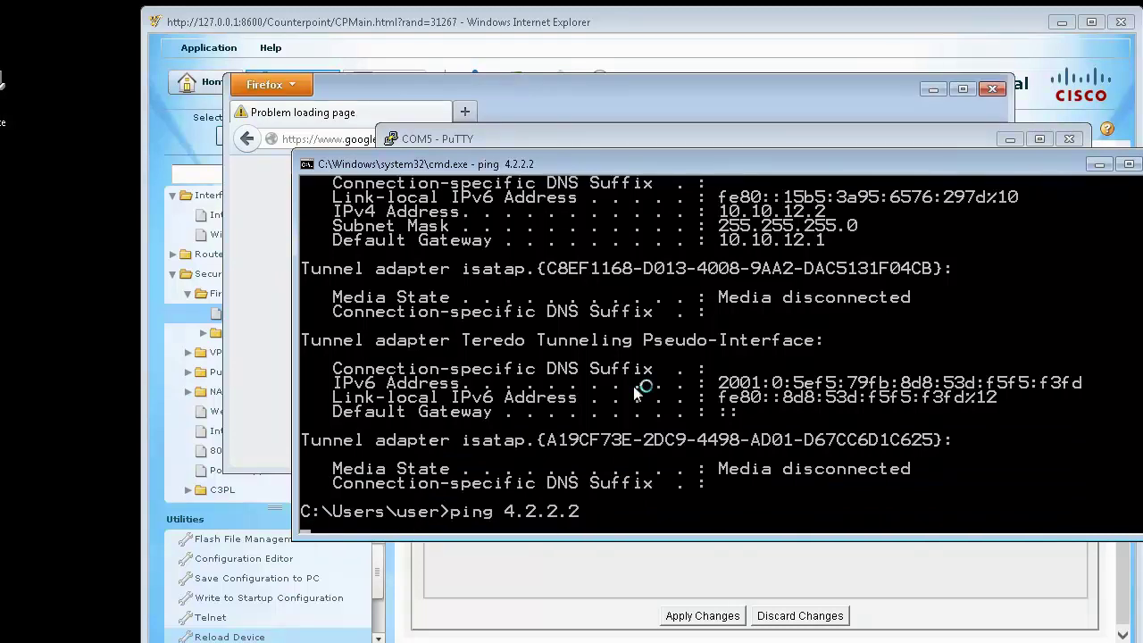
key(ctrl+c)
key(Up)
key(Up)
key(Down)
key(BackSpace)
key(BackSpace)
key(BackSpace)
key(BackSpace)
key(BackSpace)
key(BackSpace)
key(BackSpace)
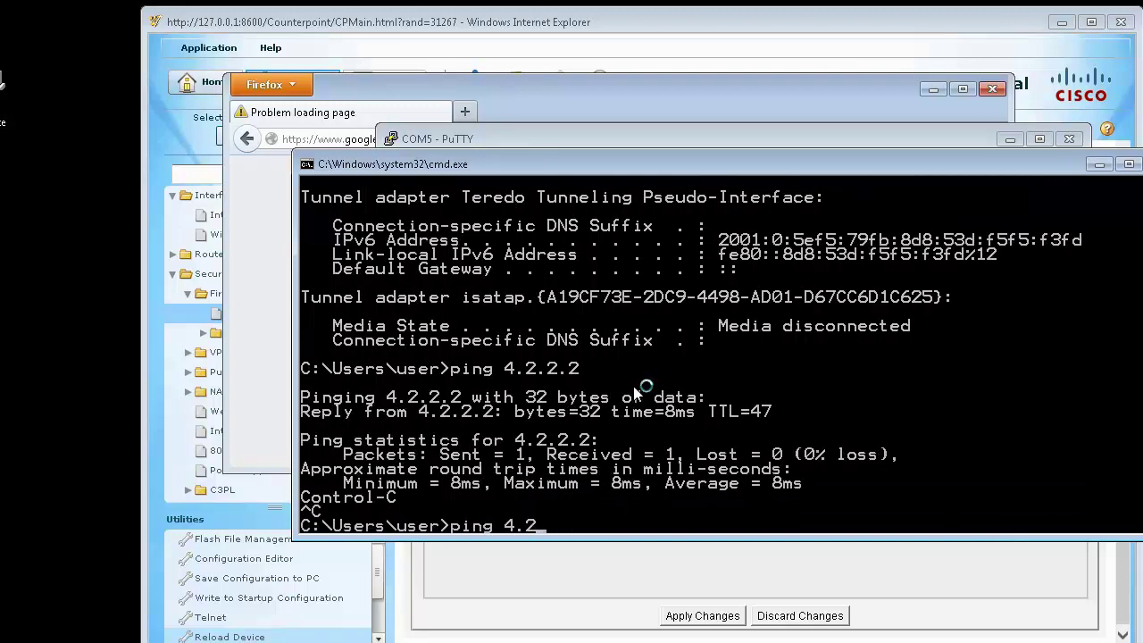
text(google.com)
key(Return)
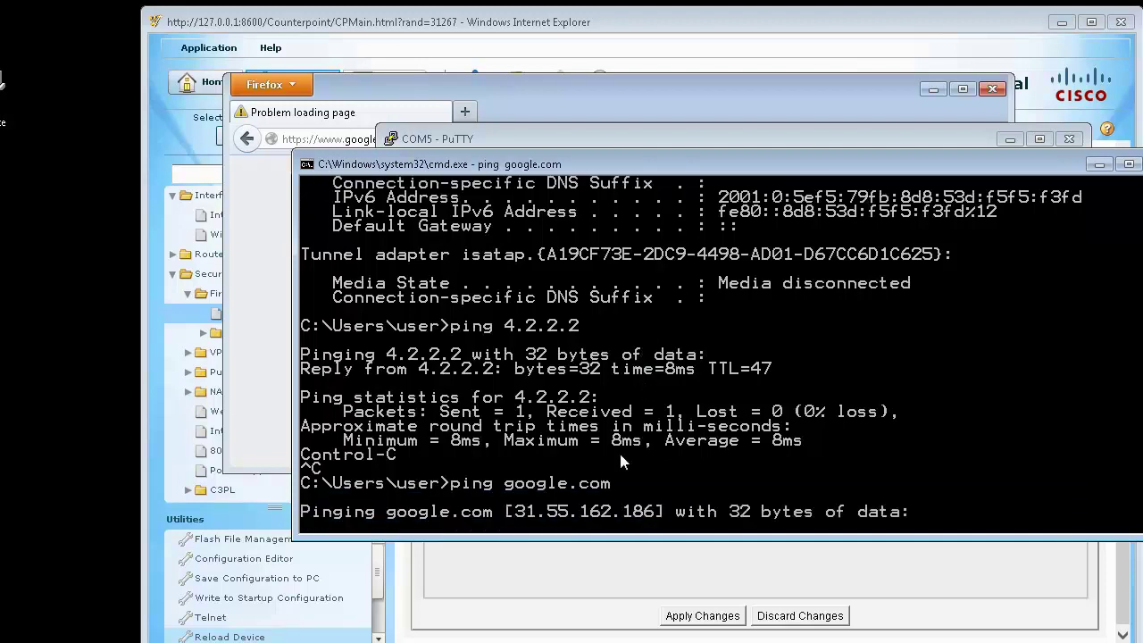
key(ctrl+c)
click(502, 89)
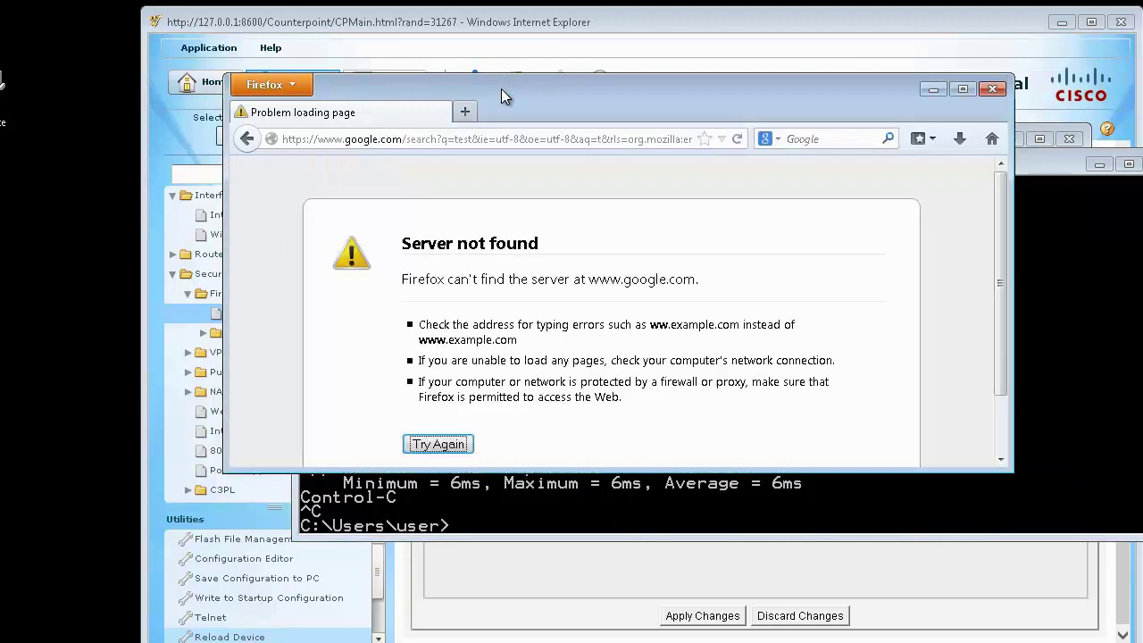
Step: Reload the Google search for 'test' so results load, then return to CCP
click(437, 139)
key(Return)
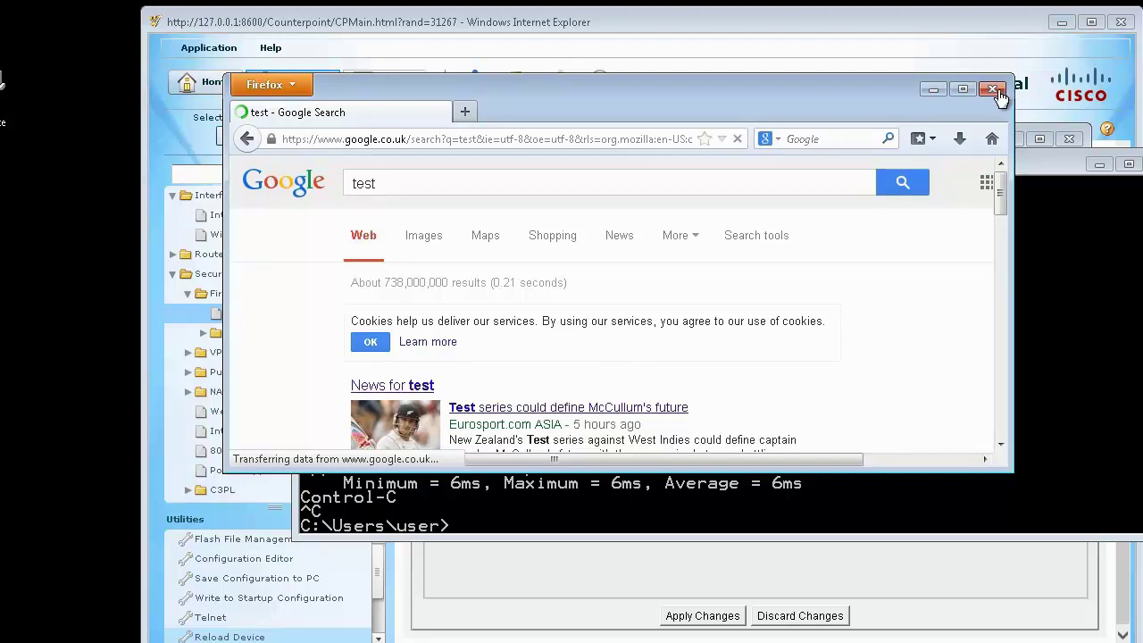
click(715, 27)
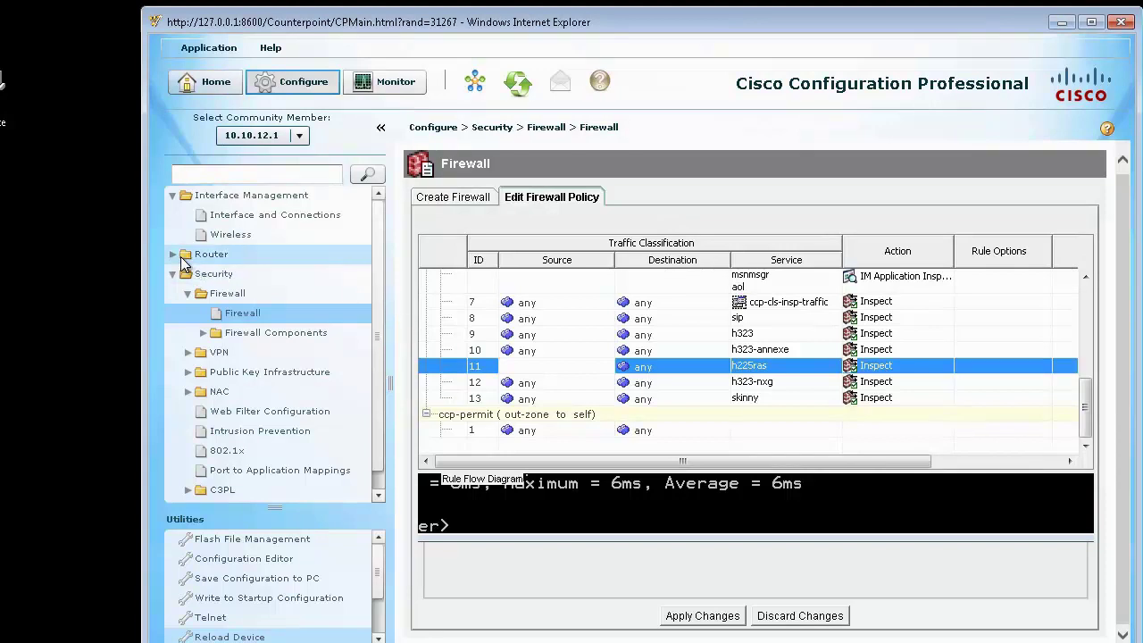
Step: Go to Interface Management > Wireless and launch the Wireless Application
click(252, 234)
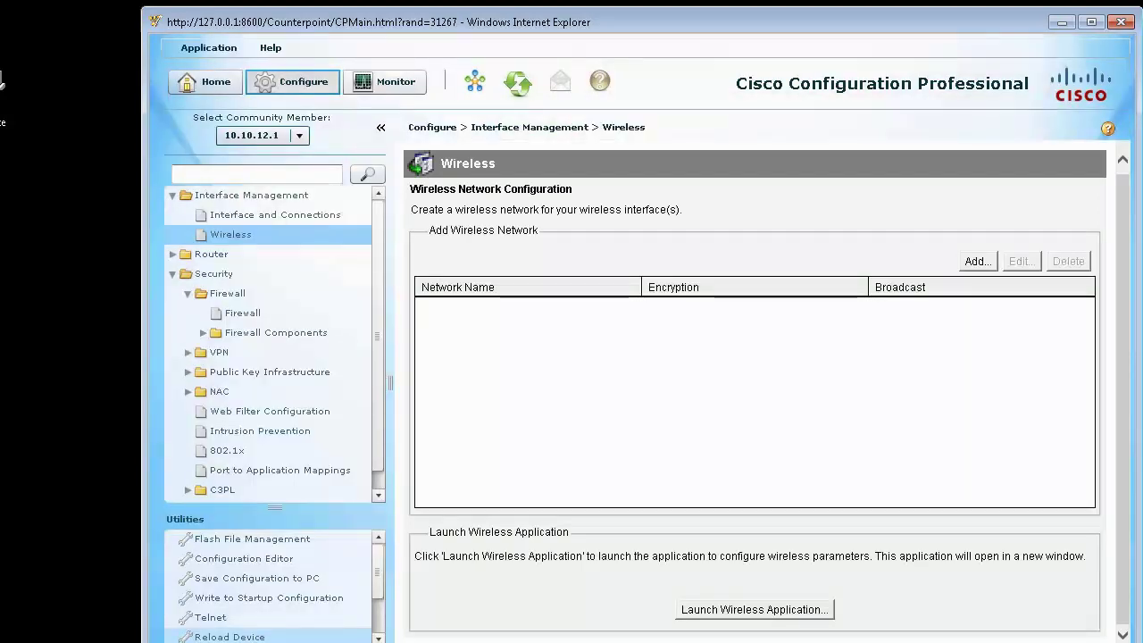
click(789, 611)
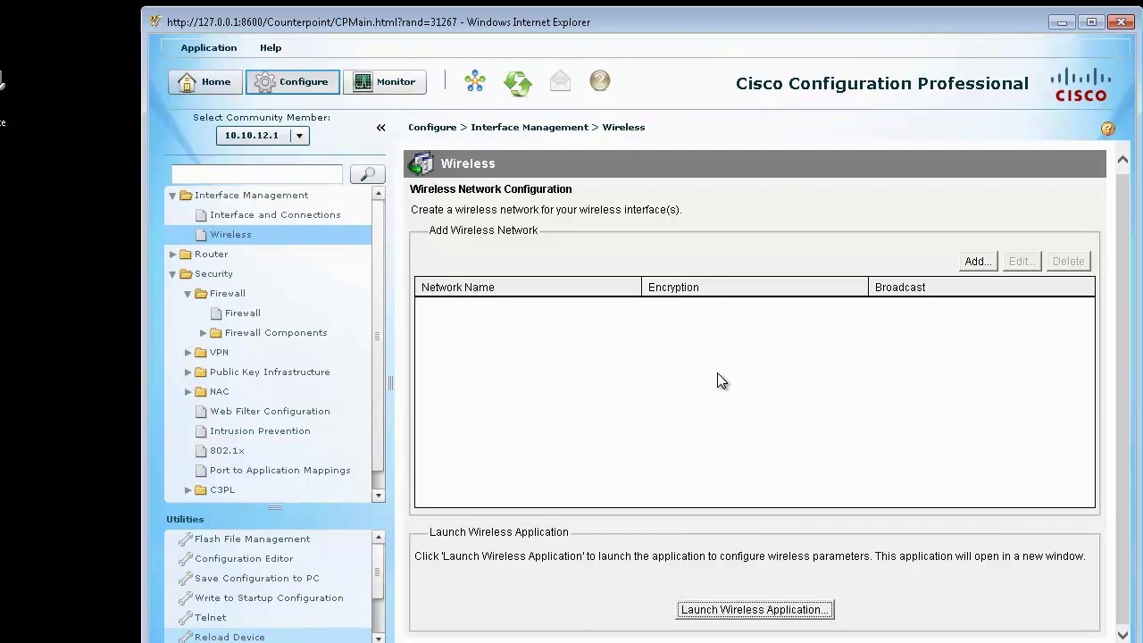
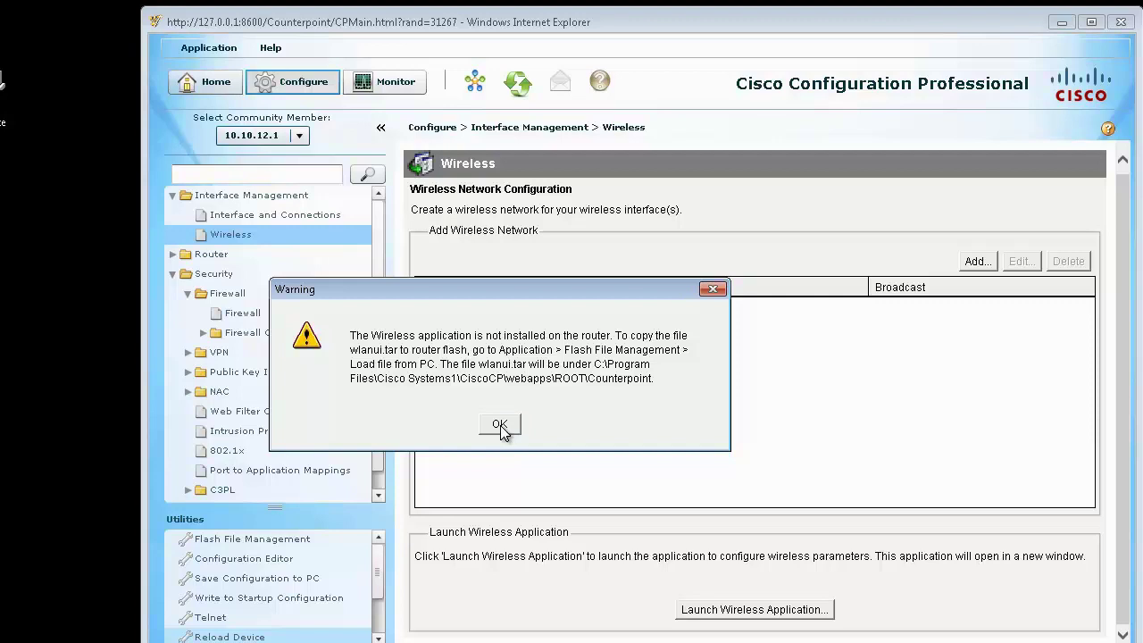
Step: Dismiss the wireless warning, close Application Options unchanged, and collapse Interface Management
click(502, 431)
click(502, 428)
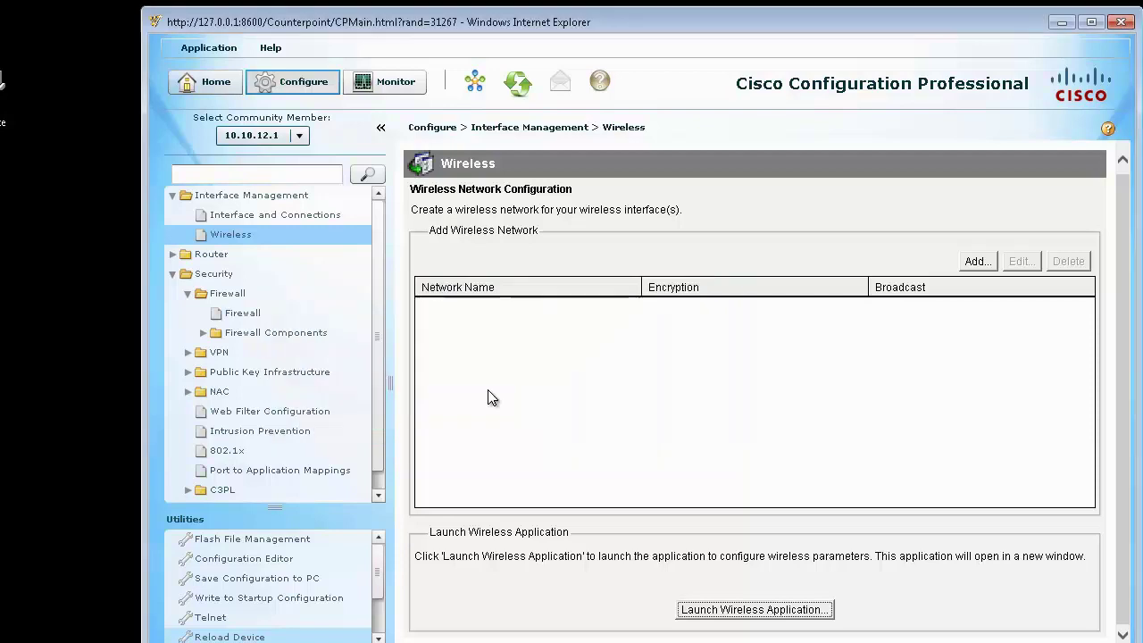
click(199, 50)
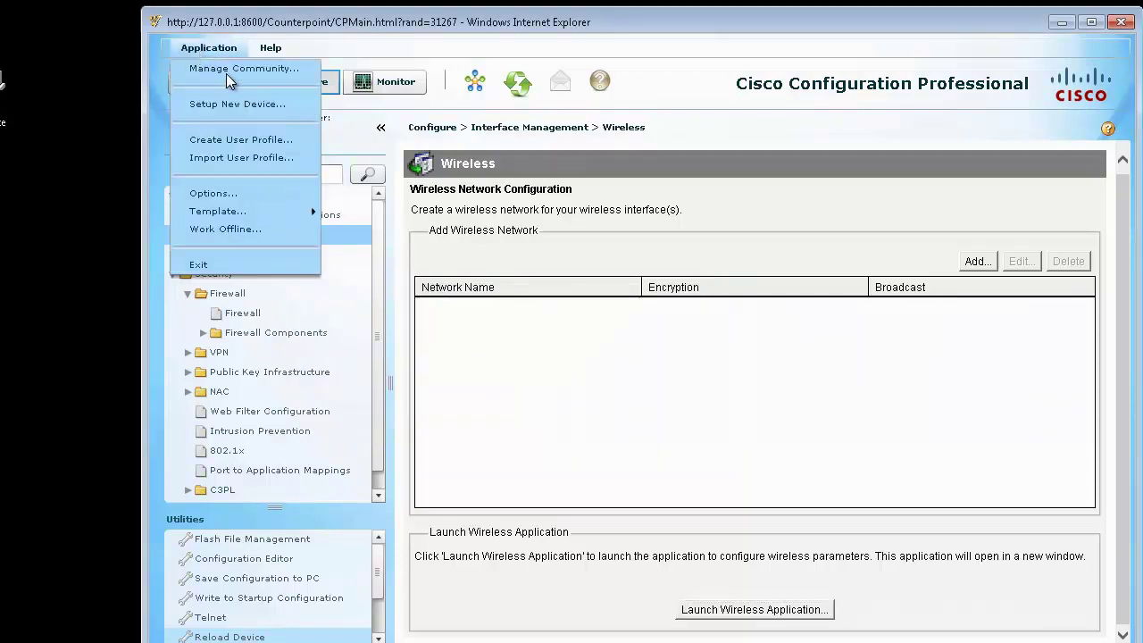
click(232, 193)
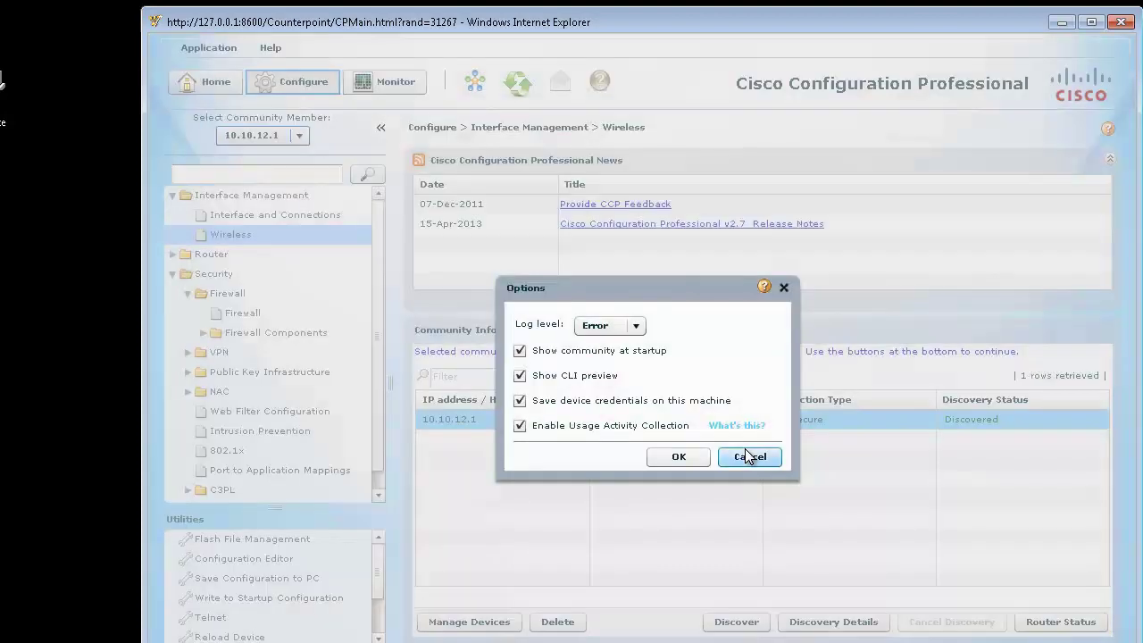
click(748, 458)
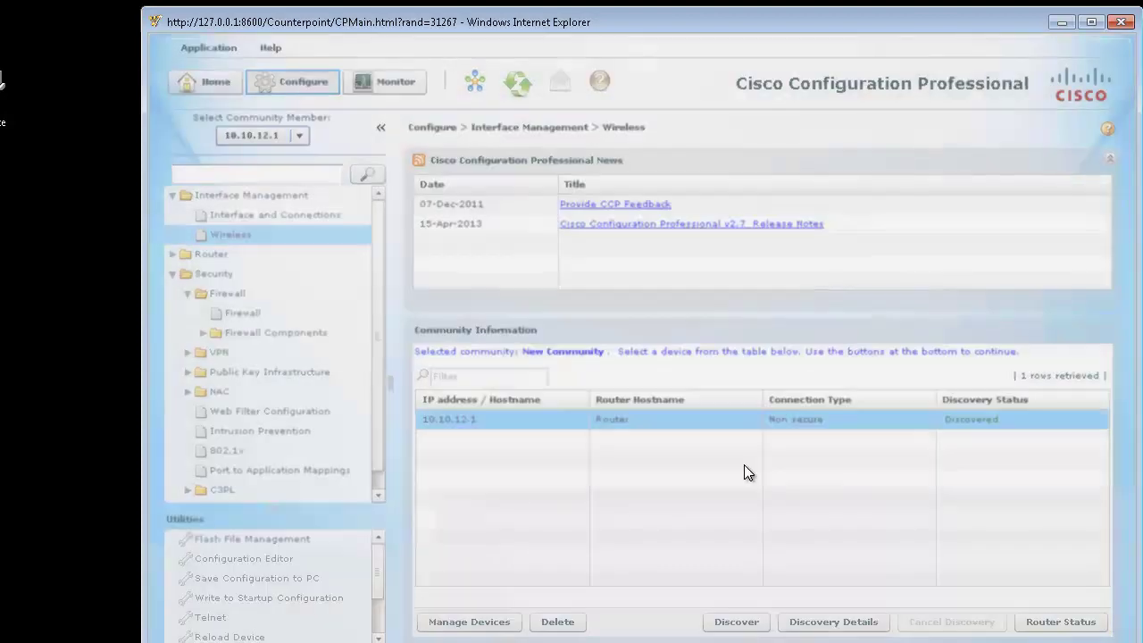
click(174, 195)
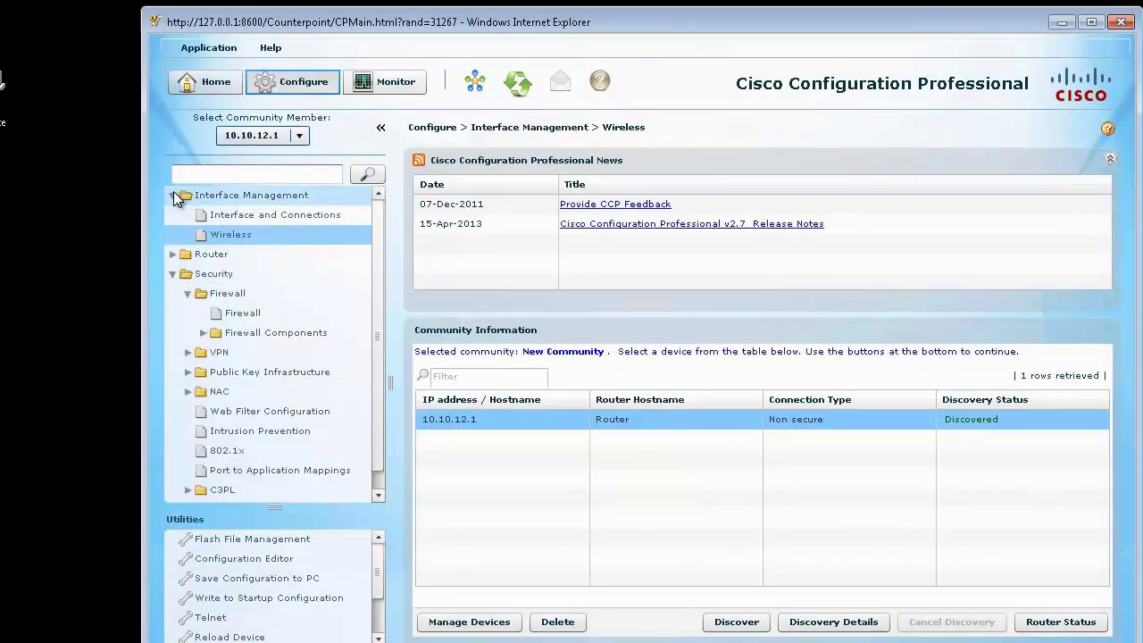
Step: Open the router's Flash File Management and start uploading a file from the computer
click(259, 539)
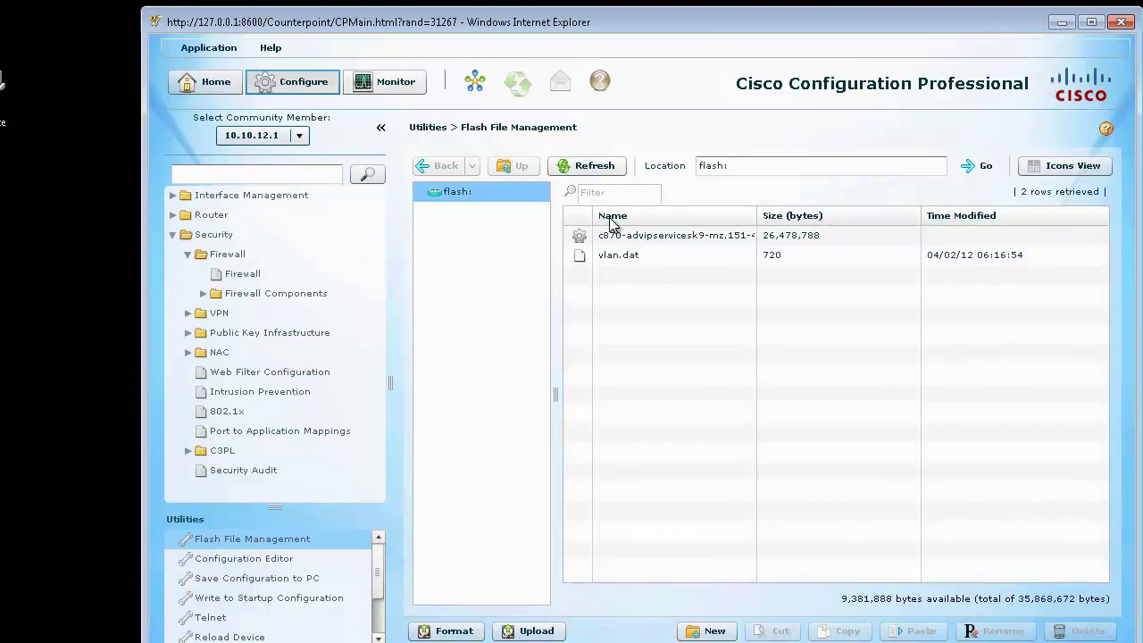
click(539, 632)
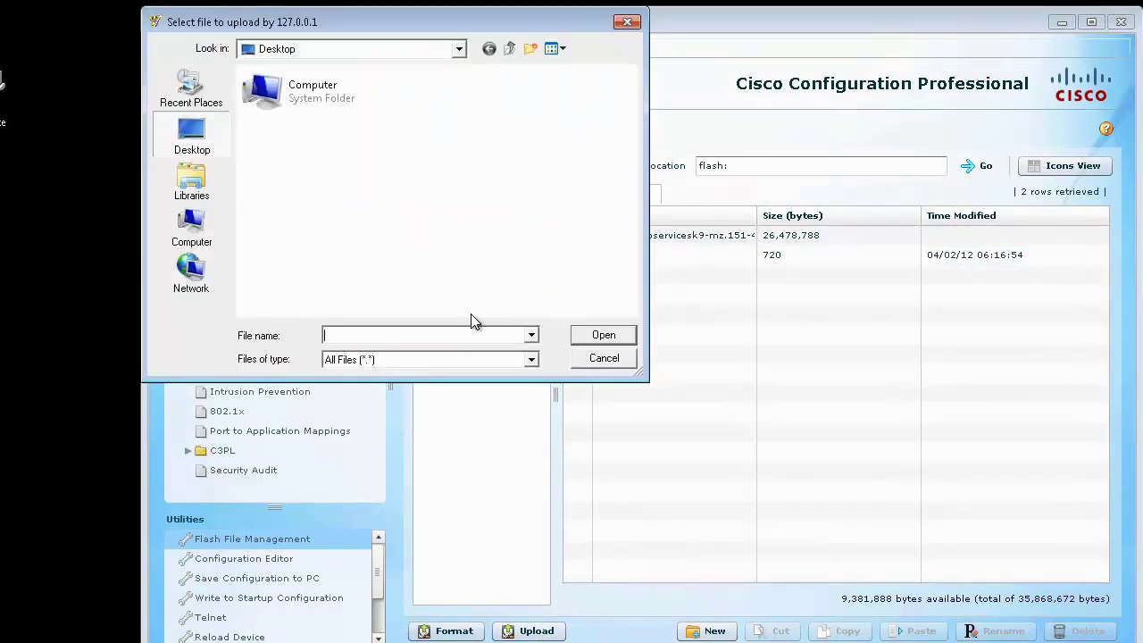
click(192, 230)
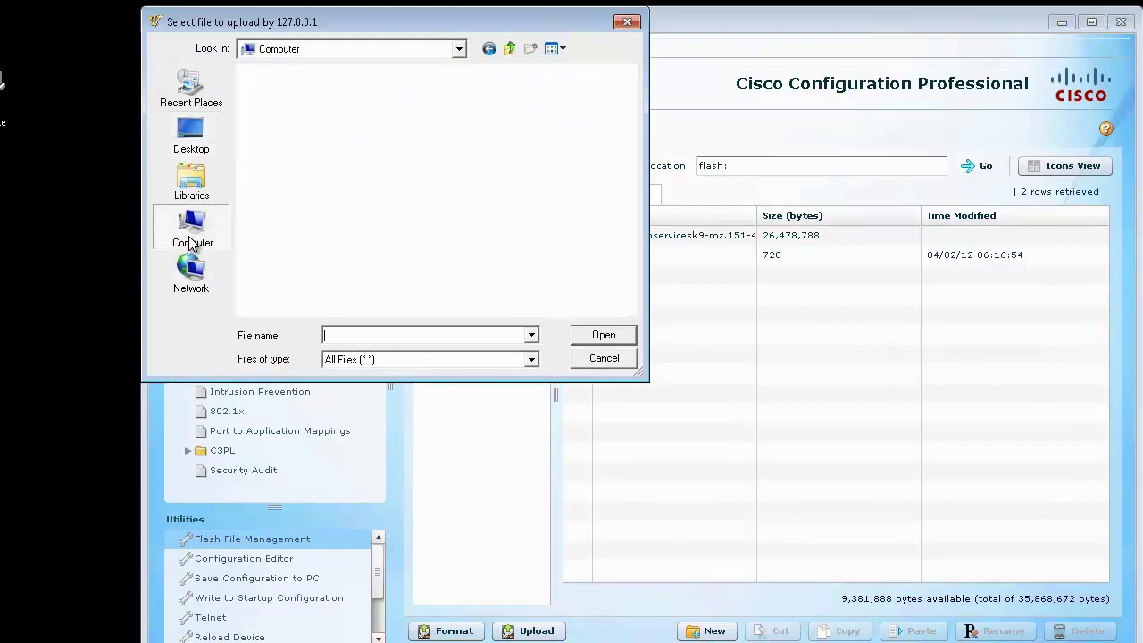
Step: Browse to C:\Program Files\Cisco Systems1\CiscoCP and select the webapps folder
double_click(336, 117)
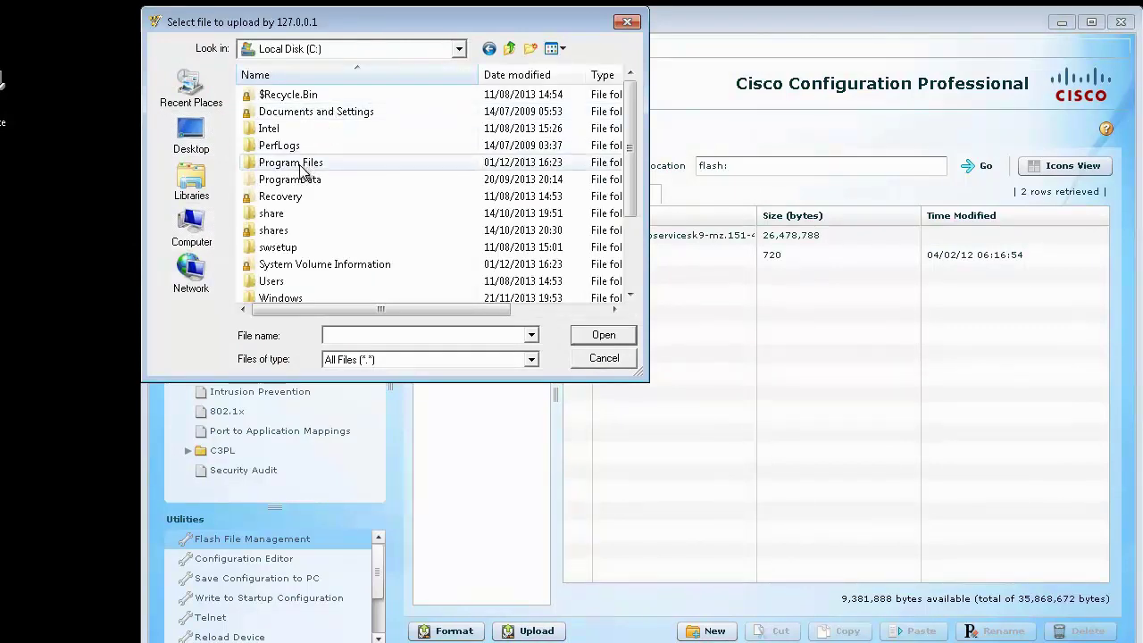
double_click(302, 166)
double_click(301, 182)
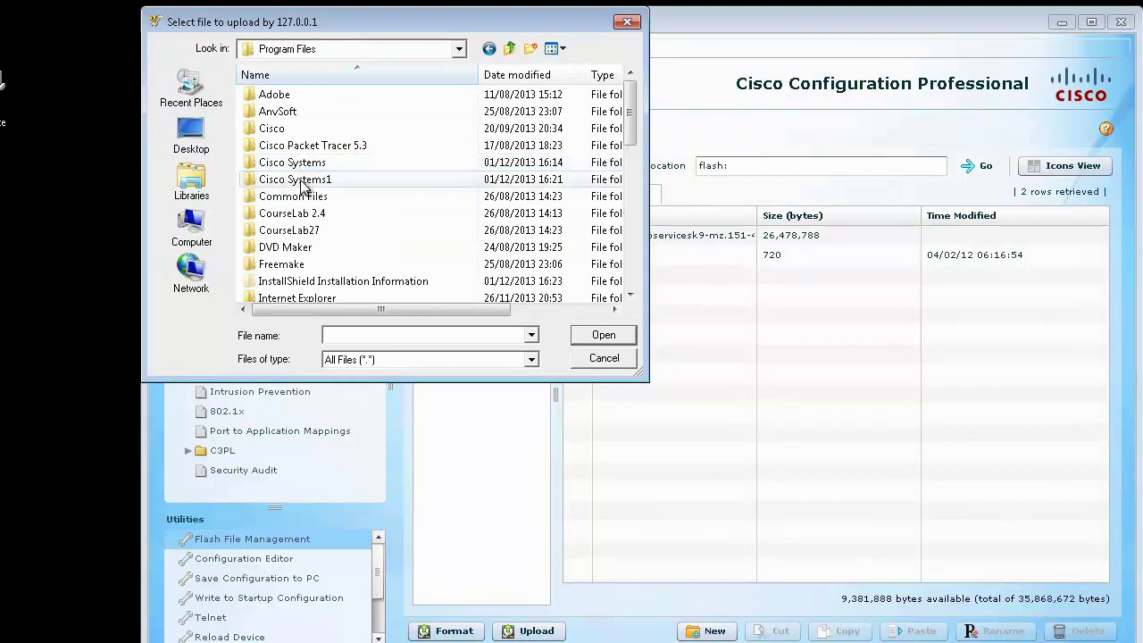
double_click(284, 96)
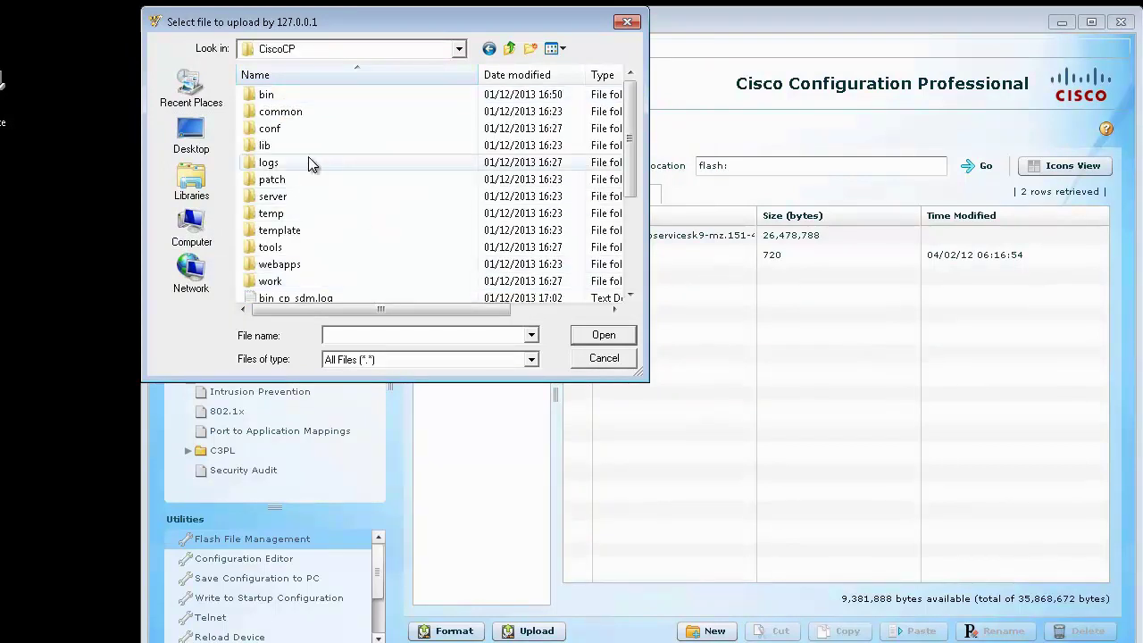
scroll(309, 159, down, 4)
scroll(308, 159, up, 2)
click(328, 246)
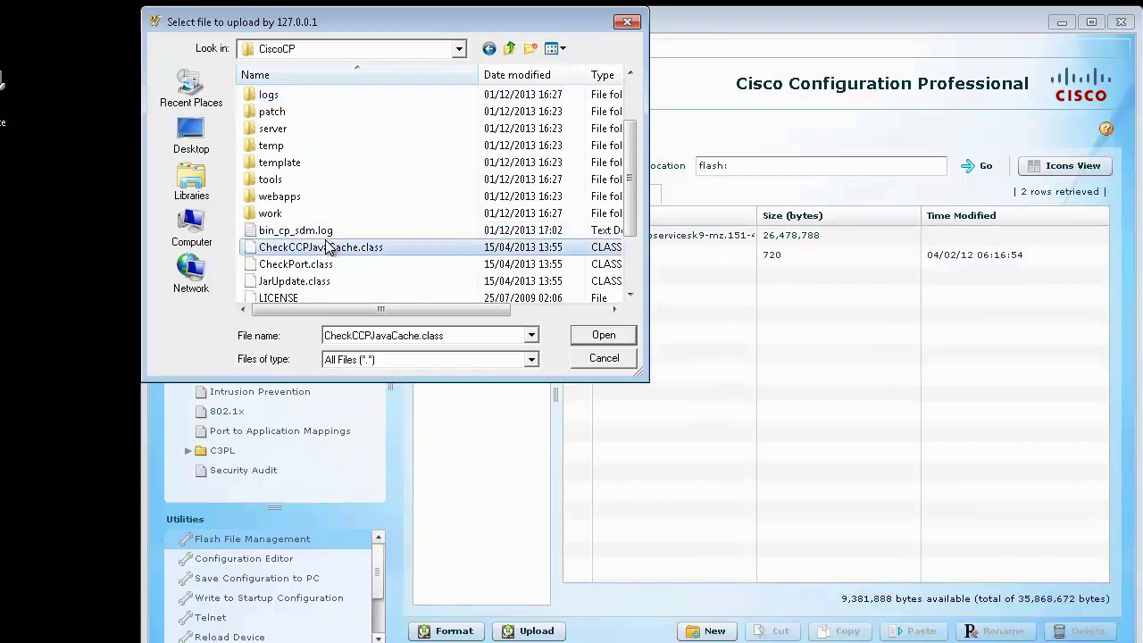
key(w)
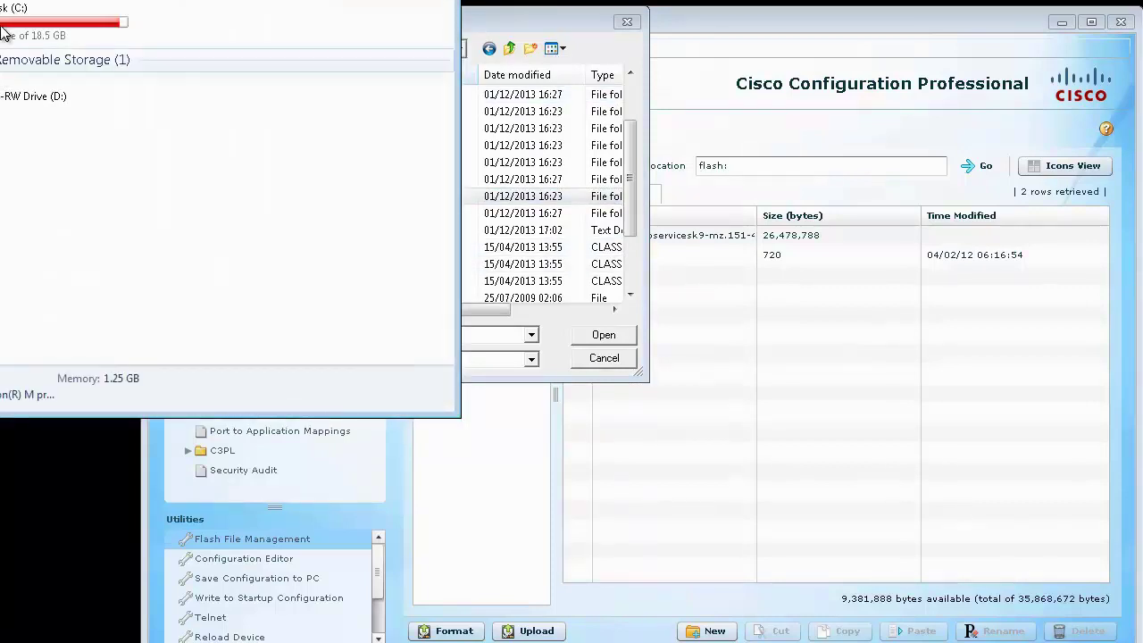
Step: Search C:\Program Files\Cisco Systems1 for 'wlan' and select wlanui.tar (2.14 MB) under CiscoCP\webapps\ROOT
double_click(4, 10)
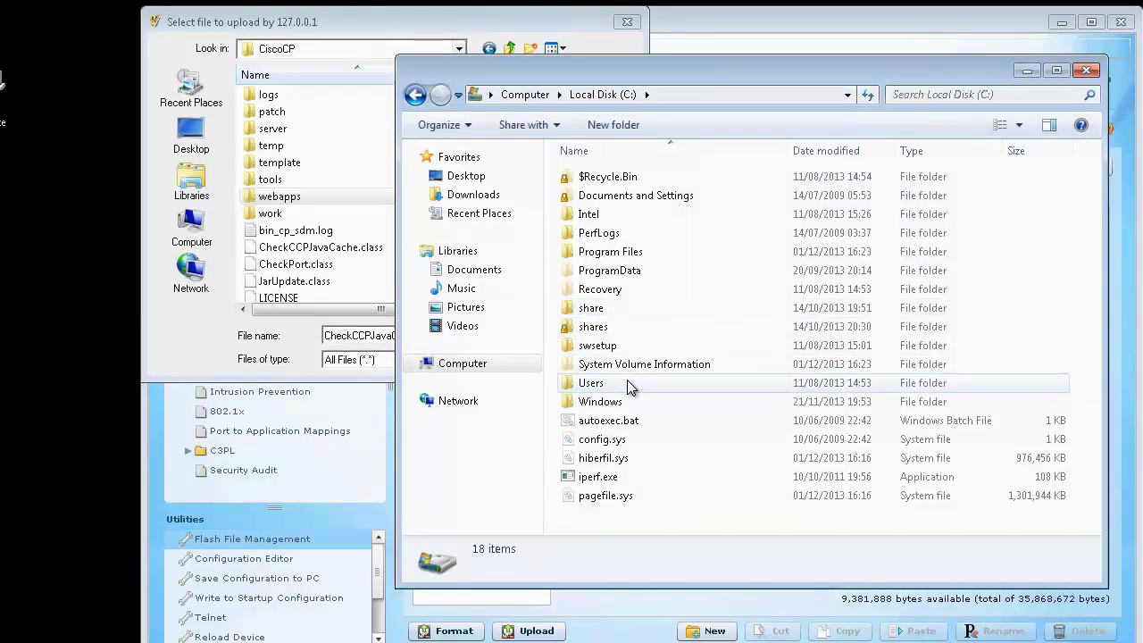
click(640, 254)
click(609, 277)
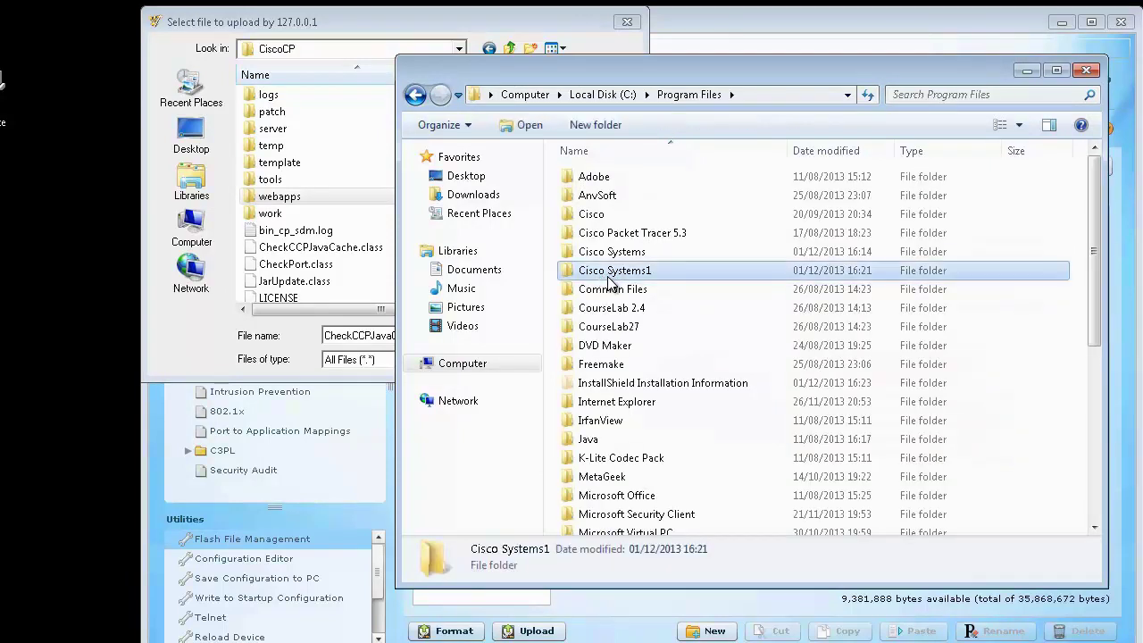
double_click(609, 282)
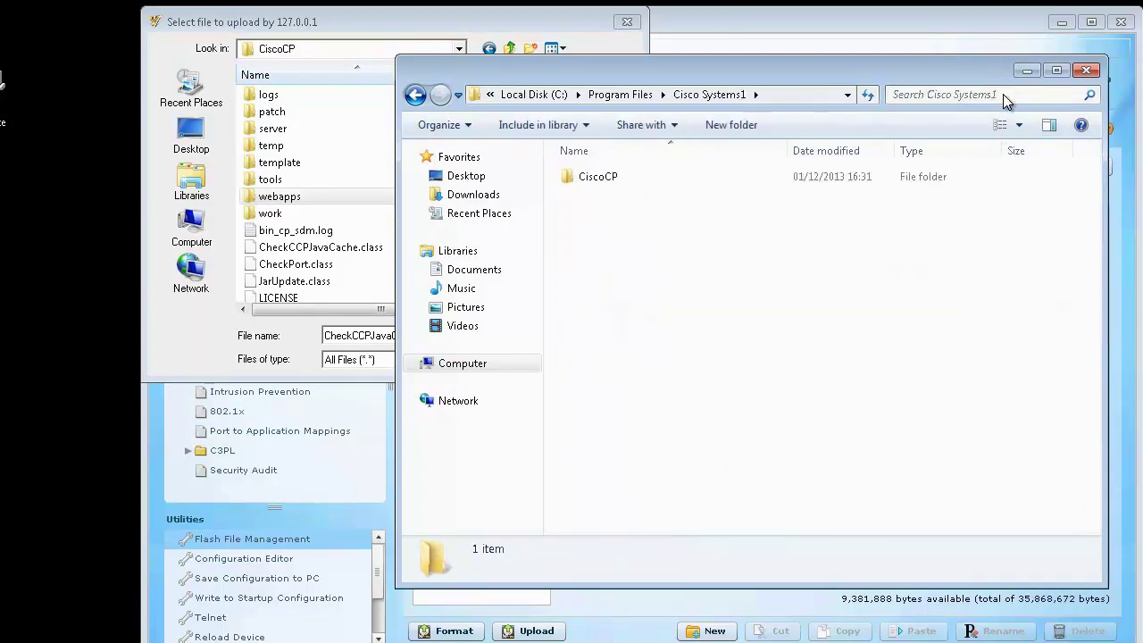
click(1001, 94)
text(wlan)
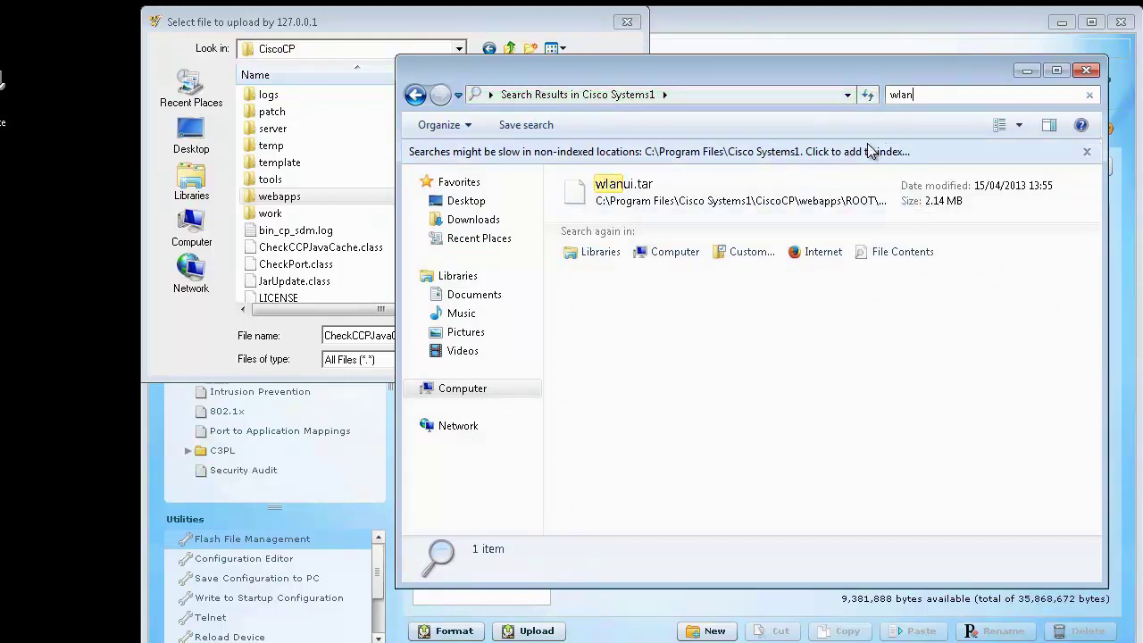
click(850, 200)
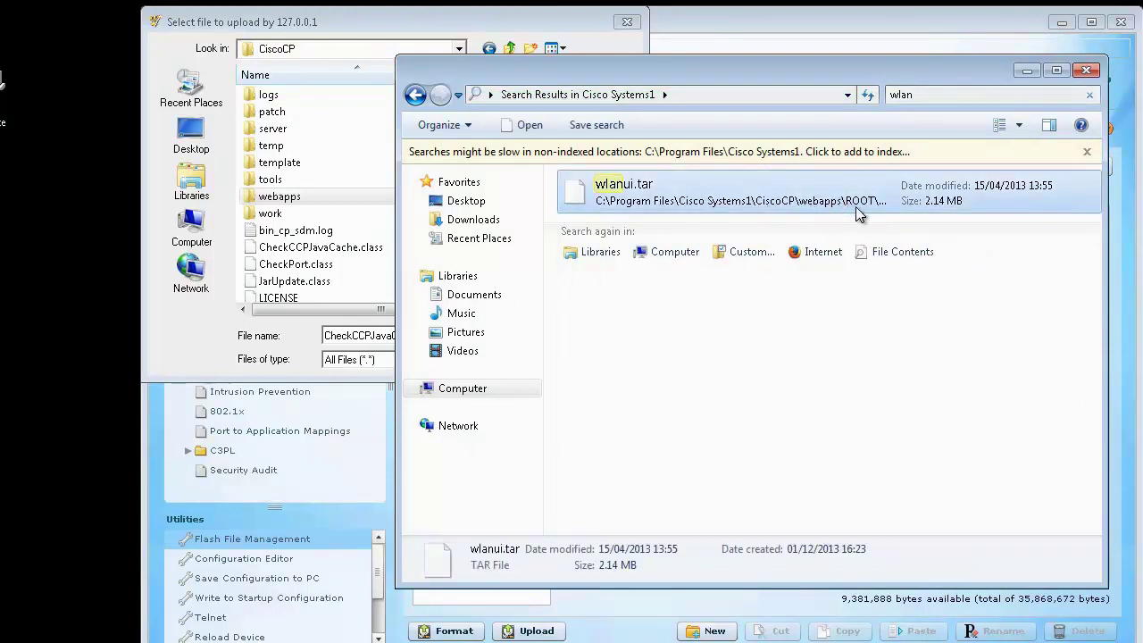
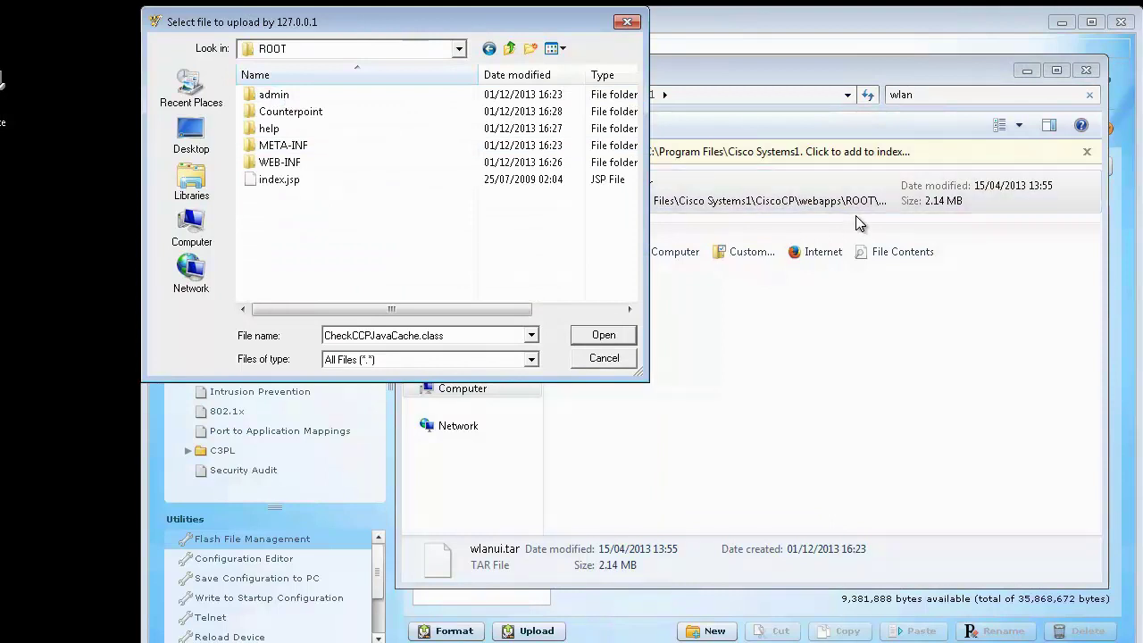
Step: Open the file location of the wlanui.tar search result in Windows Explorer
click(878, 203)
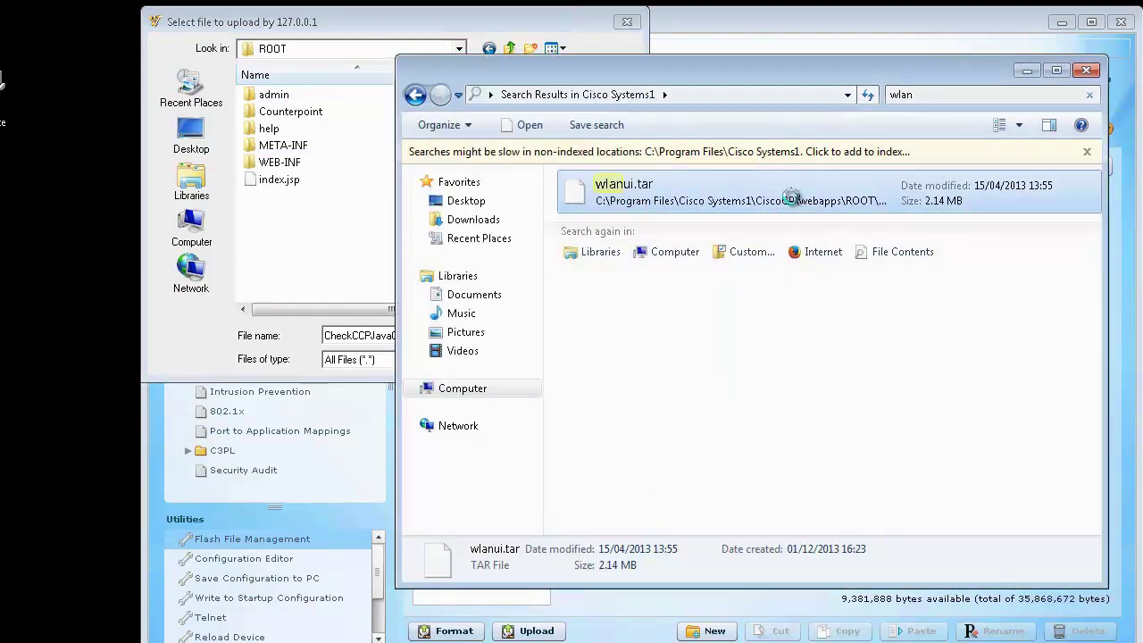
right_click(794, 202)
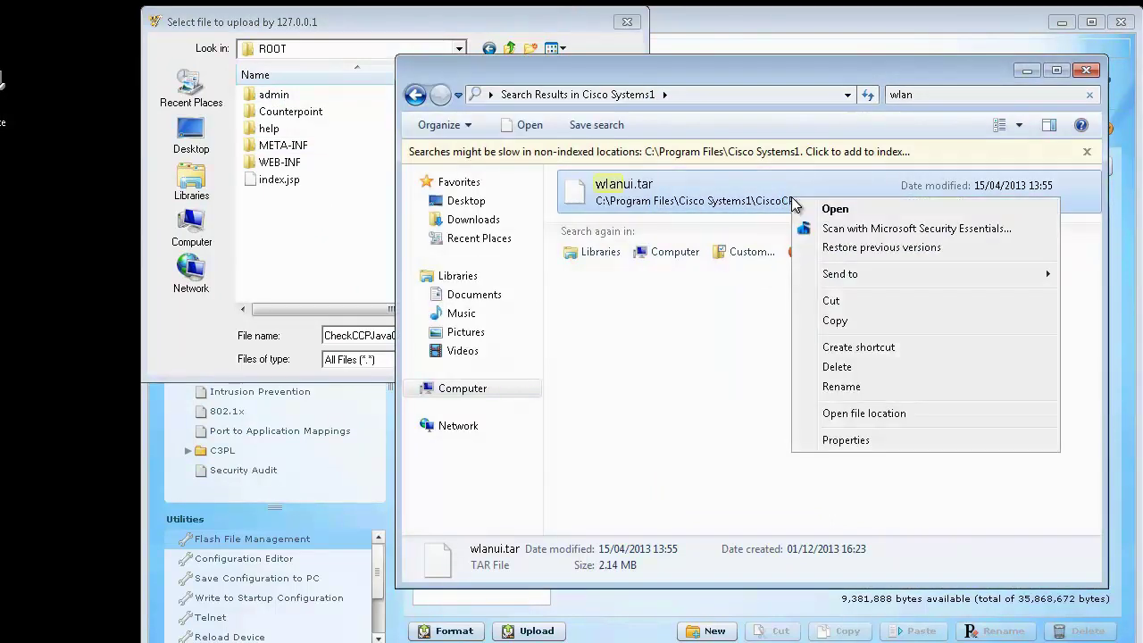
click(879, 415)
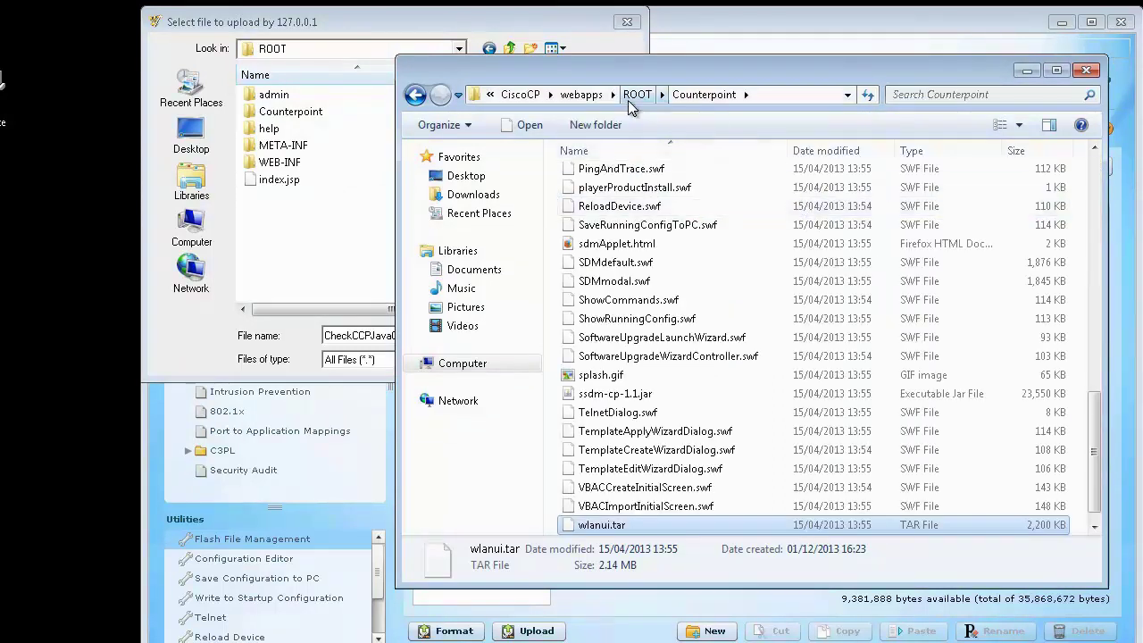
Step: In the upload dialog, browse into the Counterpoint folder and choose wlanui.tar
double_click(286, 111)
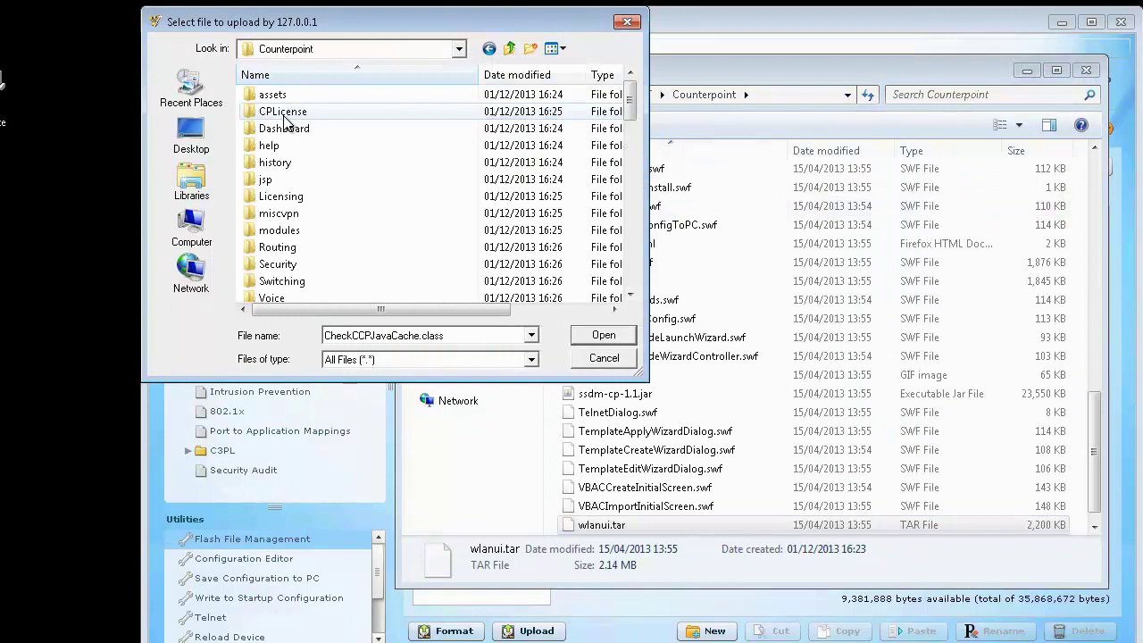
click(299, 146)
key(w)
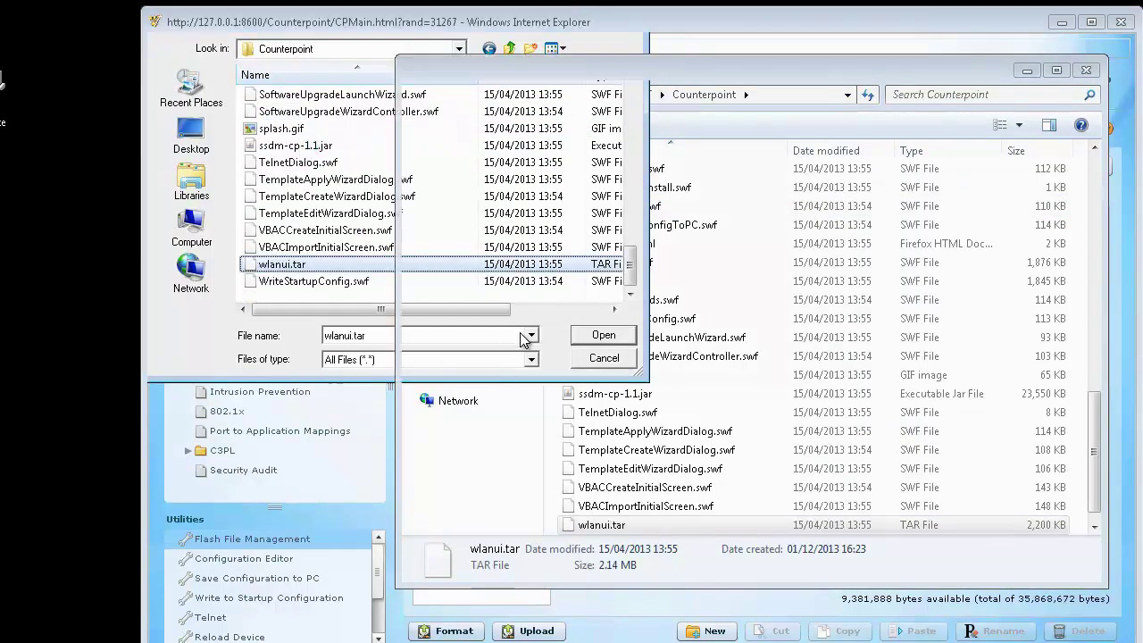
key(Return)
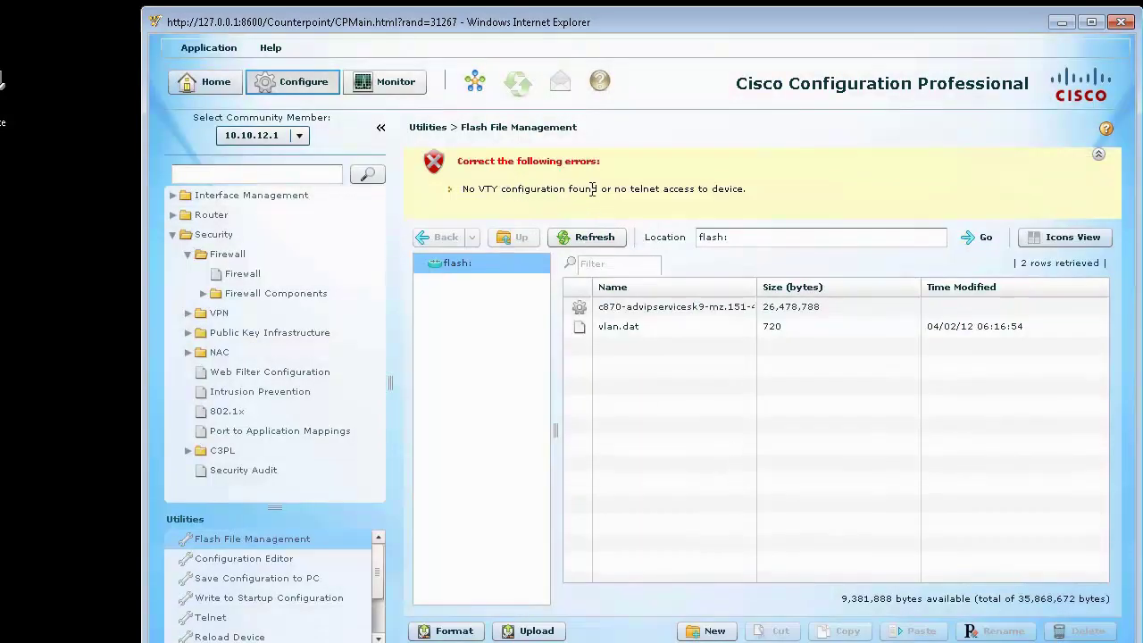
Step: Note the 'No VTY configuration found or no telnet access' error and switch to the PuTTY console
drag(724, 186, 463, 189)
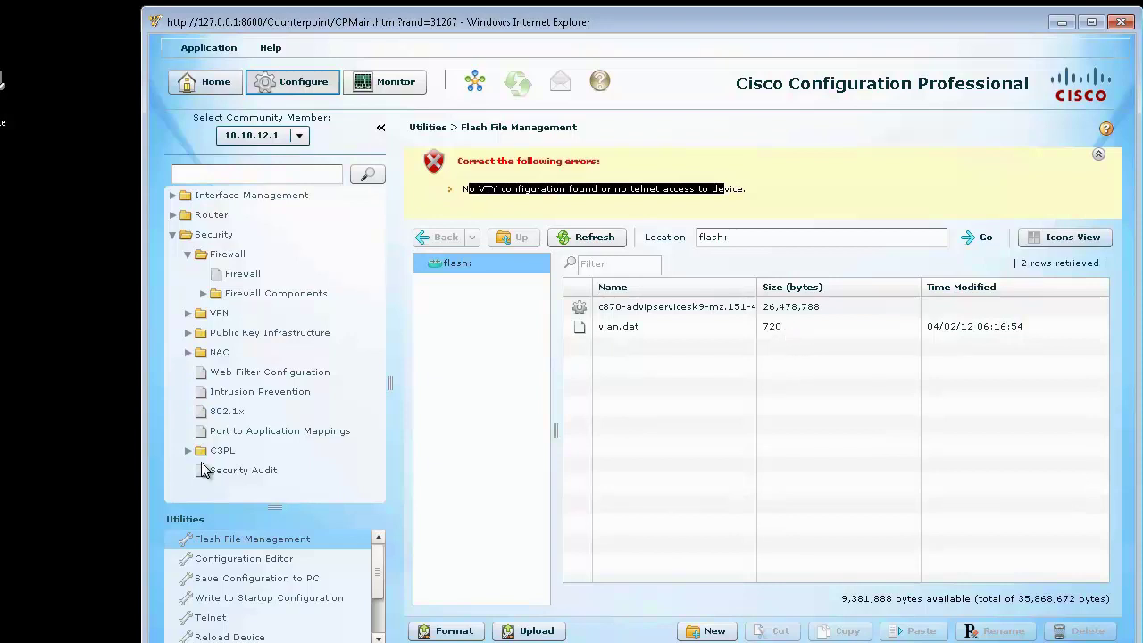
key(alt+Tab)
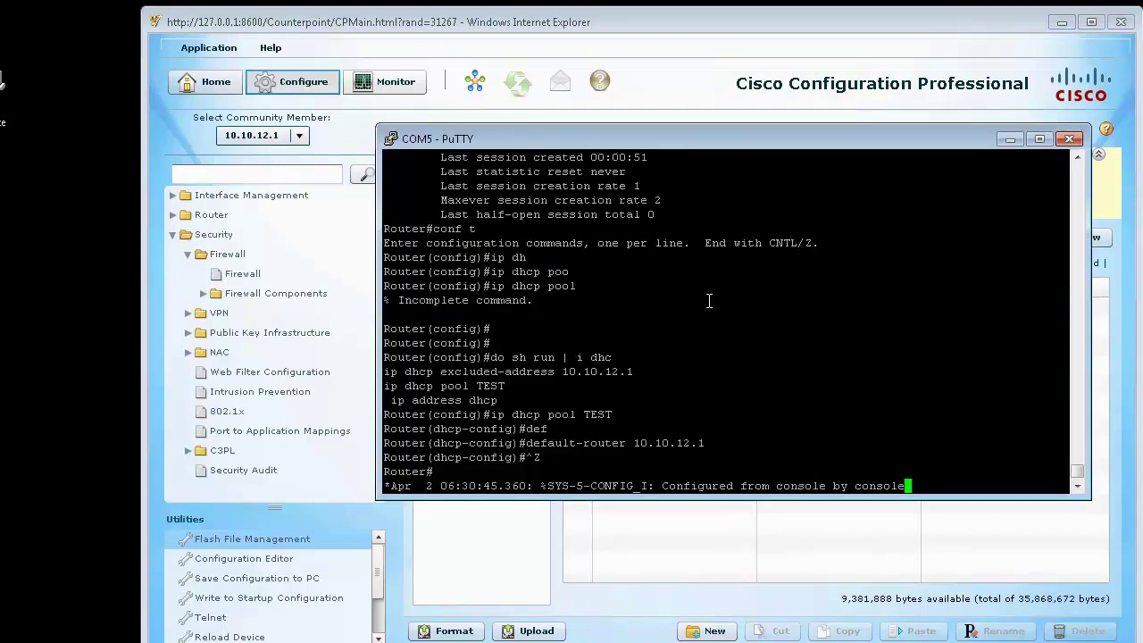
Step: Configure 'login local' on VTY lines 0 4 via conf t, then minimise PuTTY
key(Return)
key(Return)
key(Return)
key(Return)
text(conf t)
key(Return)
text(l)
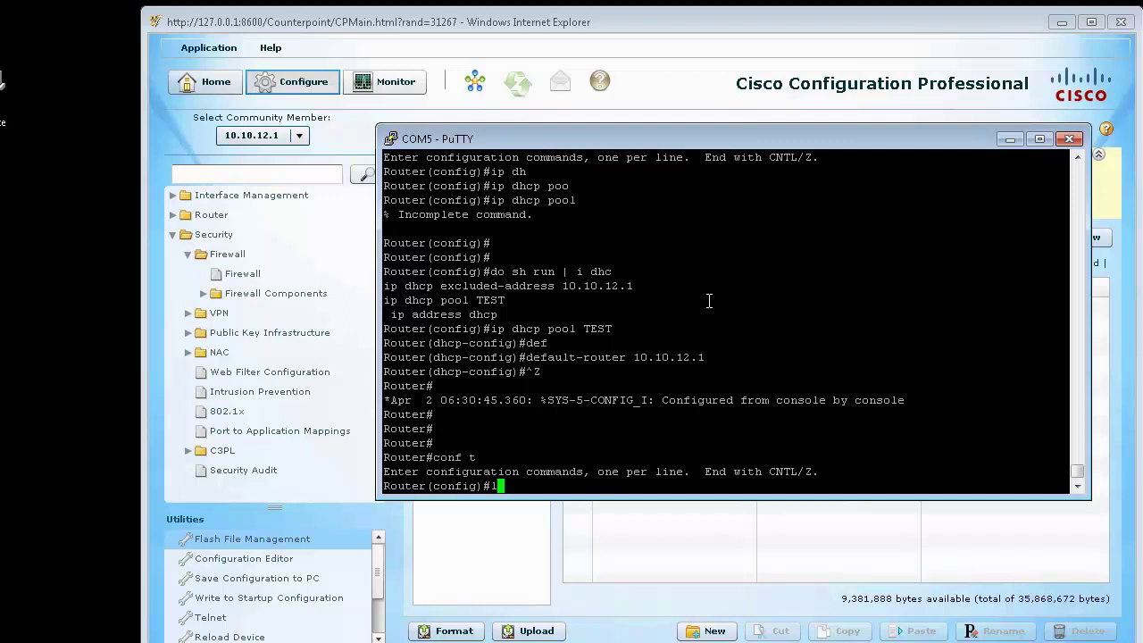
text(ine vty 0 ?)
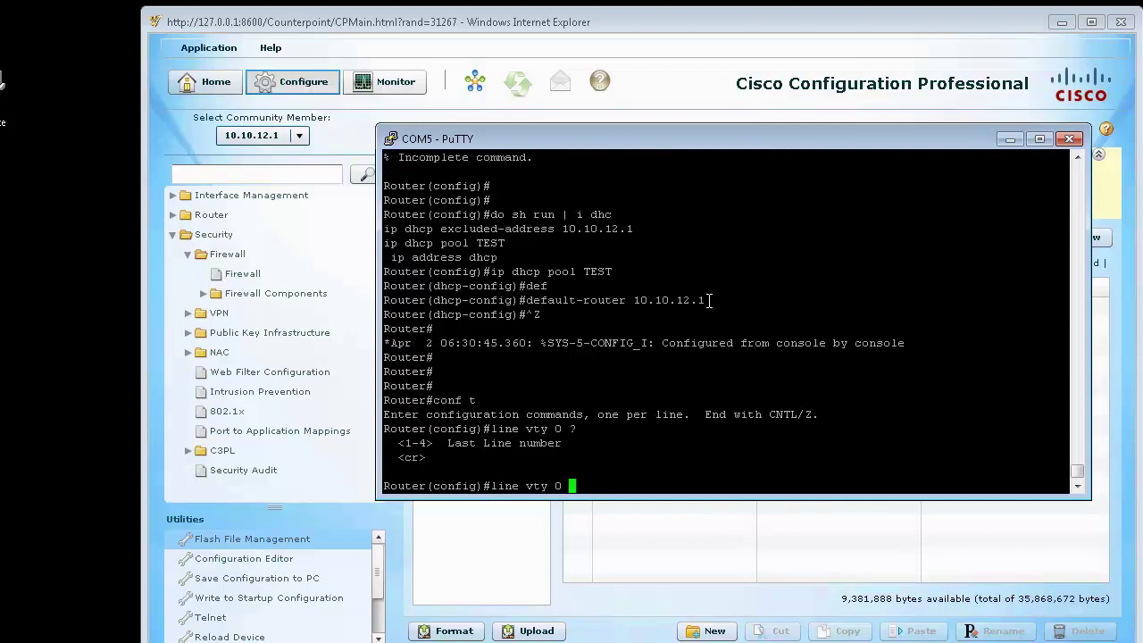
text(4)
key(Return)
text(login)
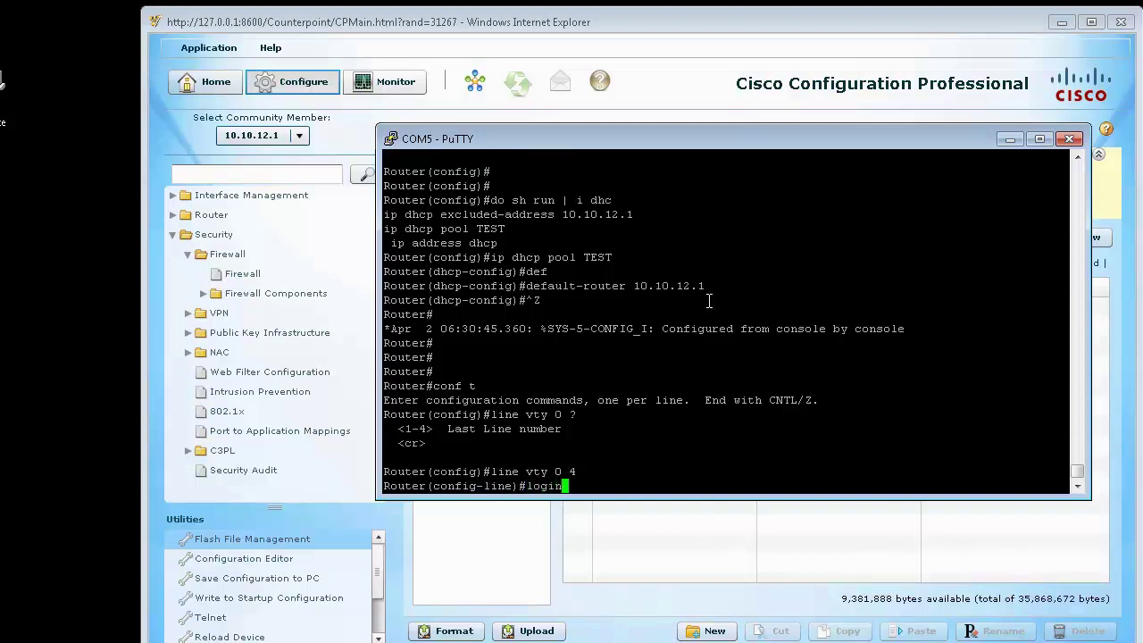
text( local)
key(Return)
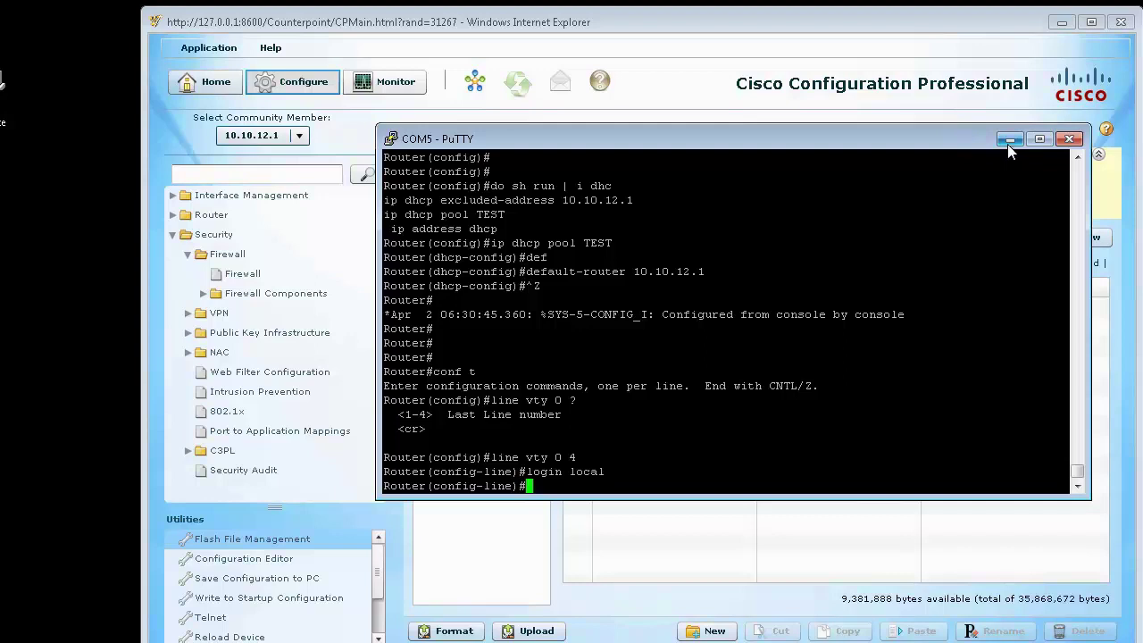
click(1010, 140)
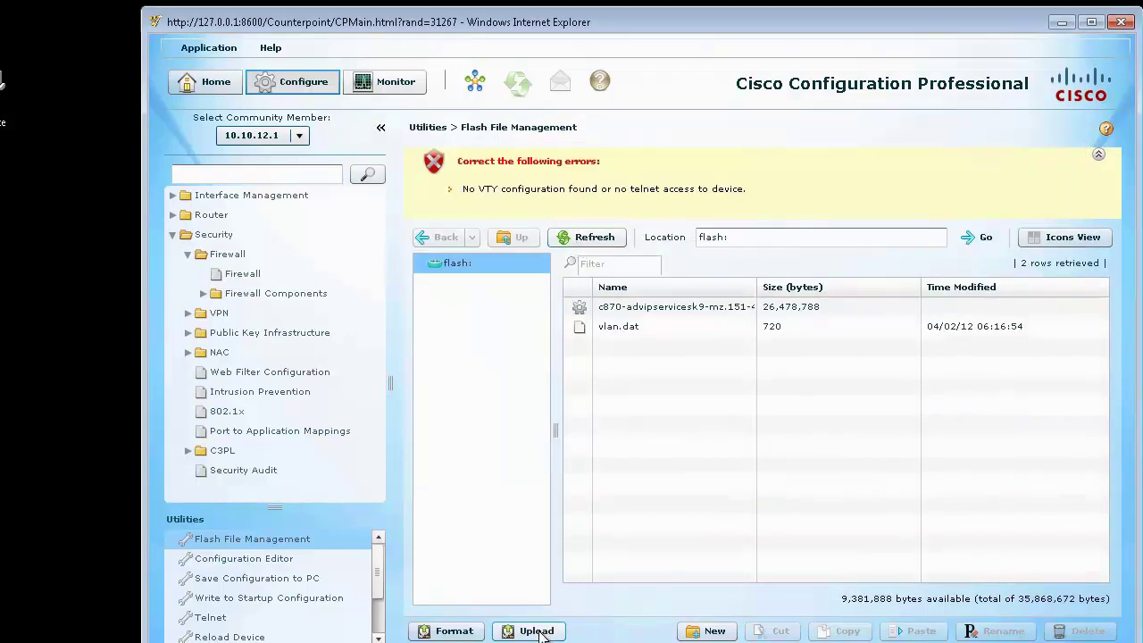
Step: Upload wlanui.tar (2,252,800 bytes) to router flash and acknowledge the successful copy
click(537, 631)
click(356, 161)
text(wl)
key(Return)
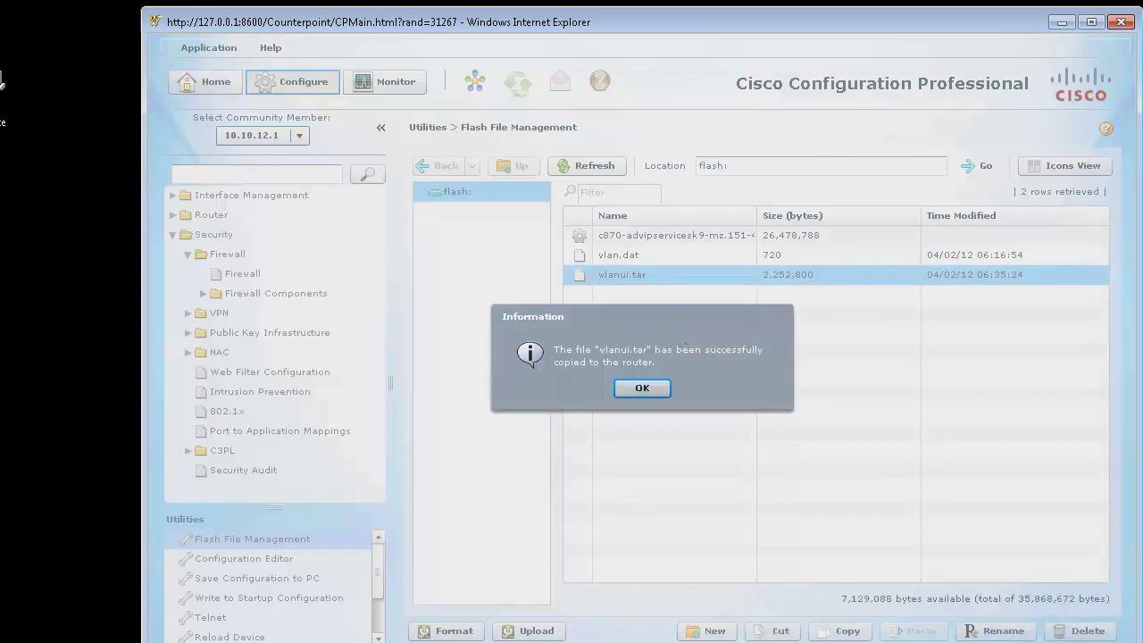
click(644, 388)
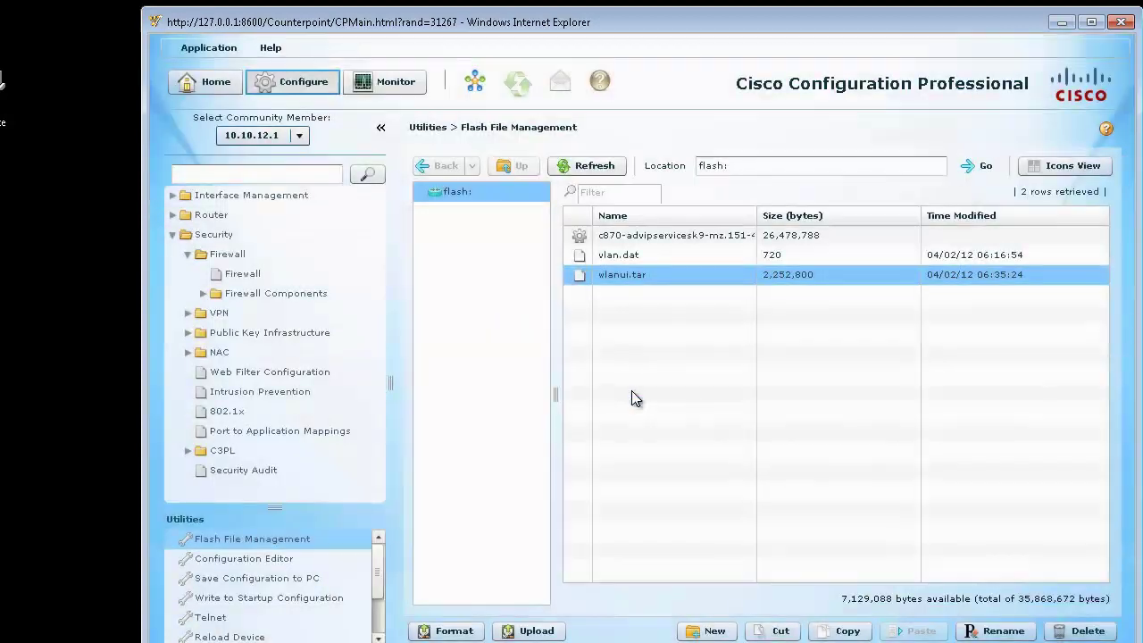
ctrl+click(611, 261)
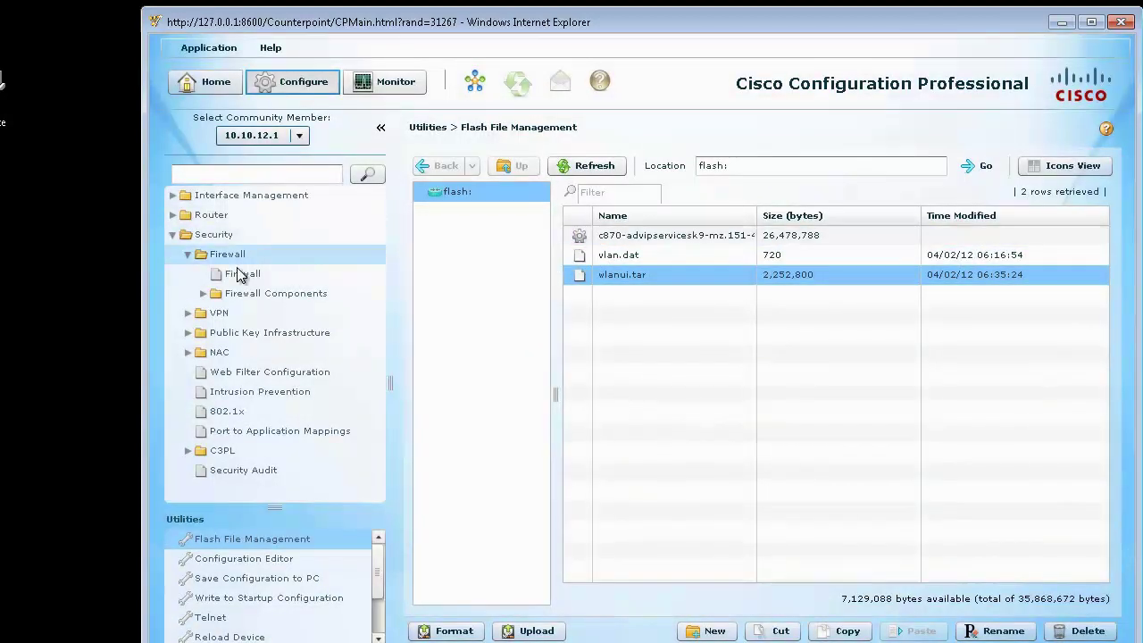
Step: Open Interface Management > Wireless and launch the wireless application
click(174, 235)
click(173, 235)
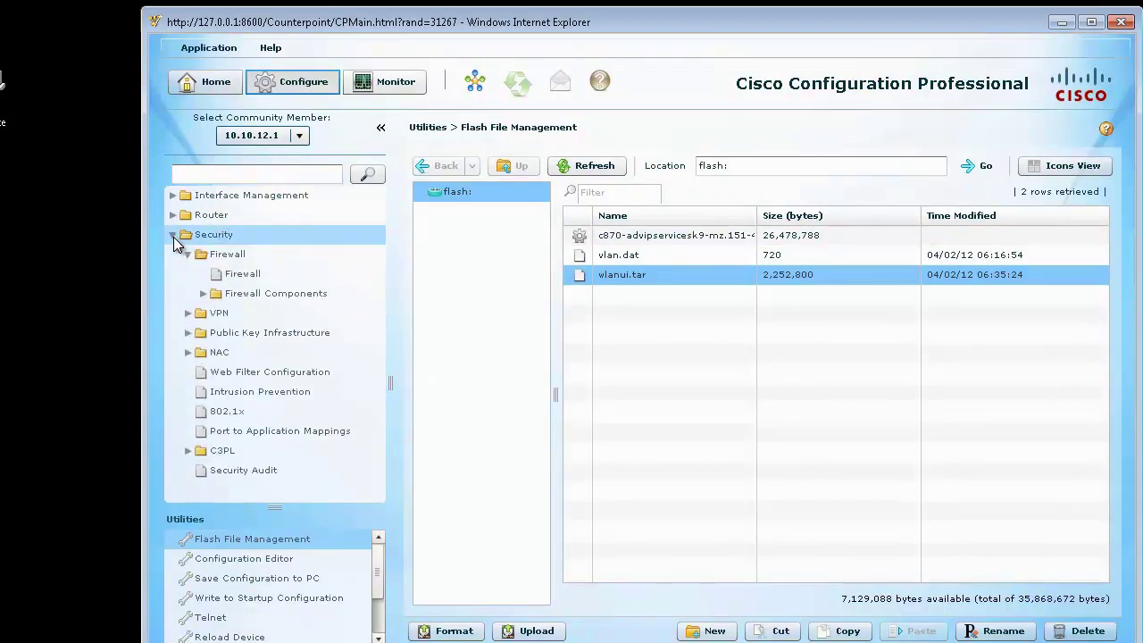
click(173, 215)
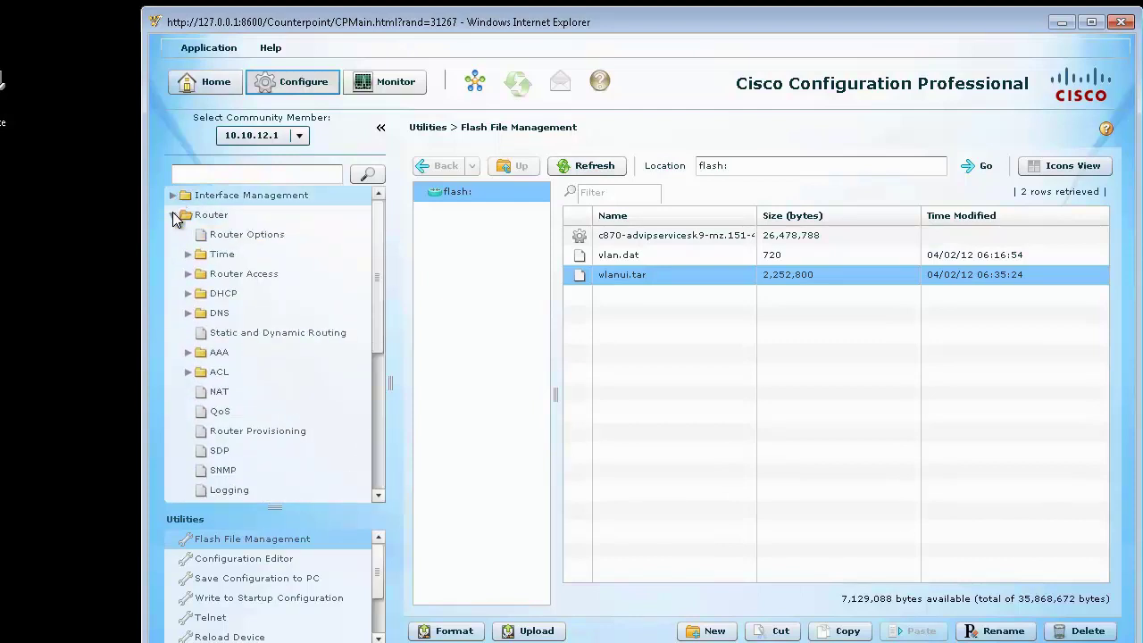
click(174, 217)
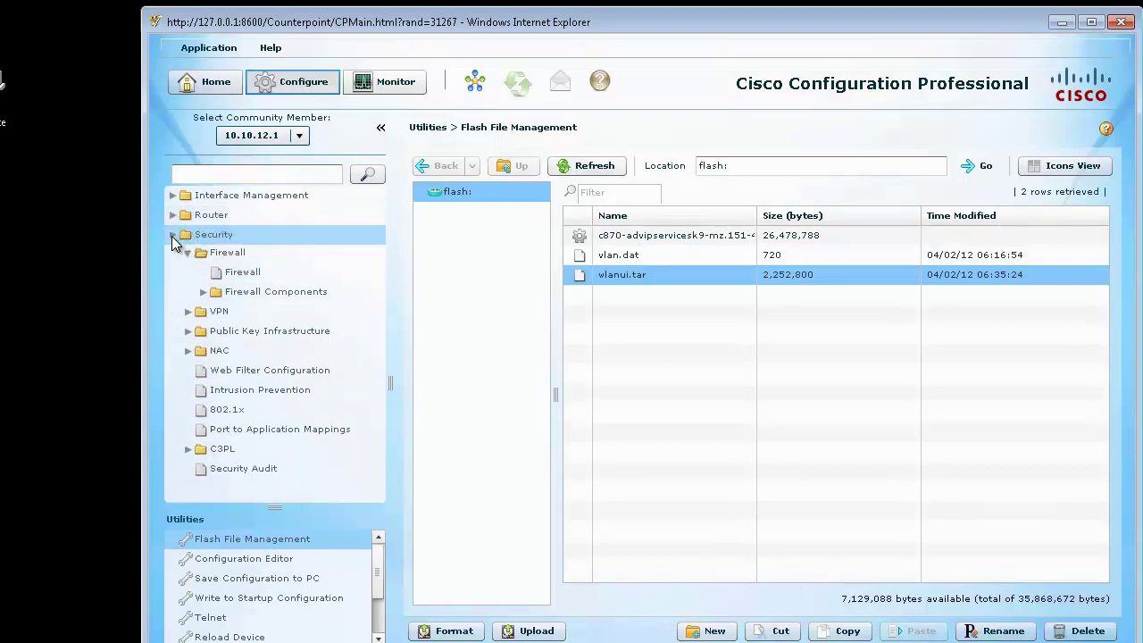
click(173, 196)
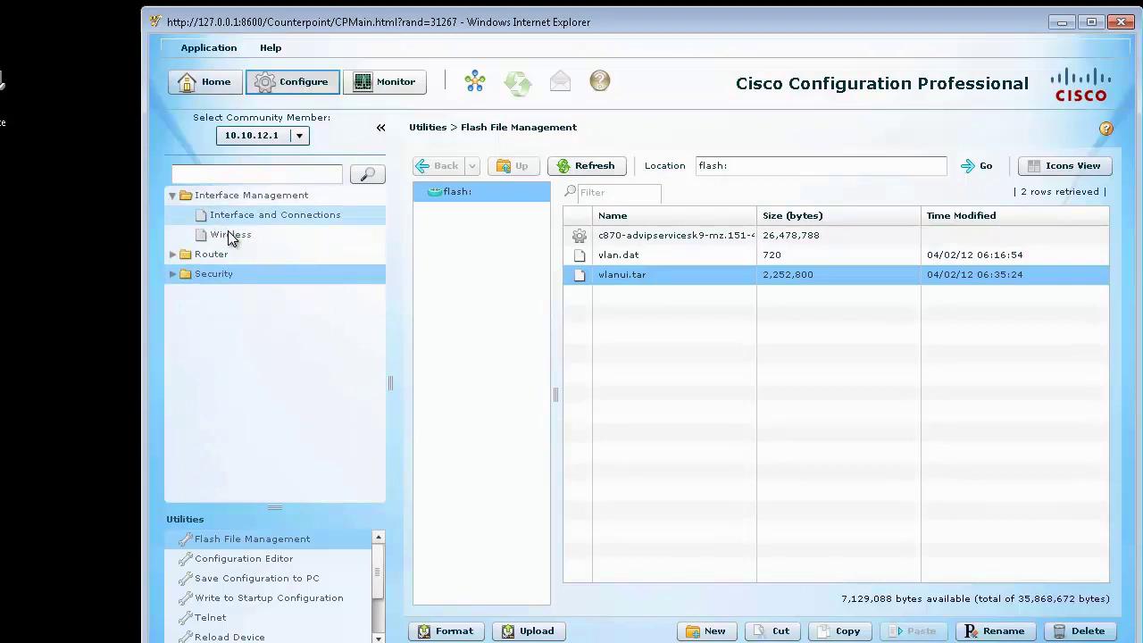
click(231, 234)
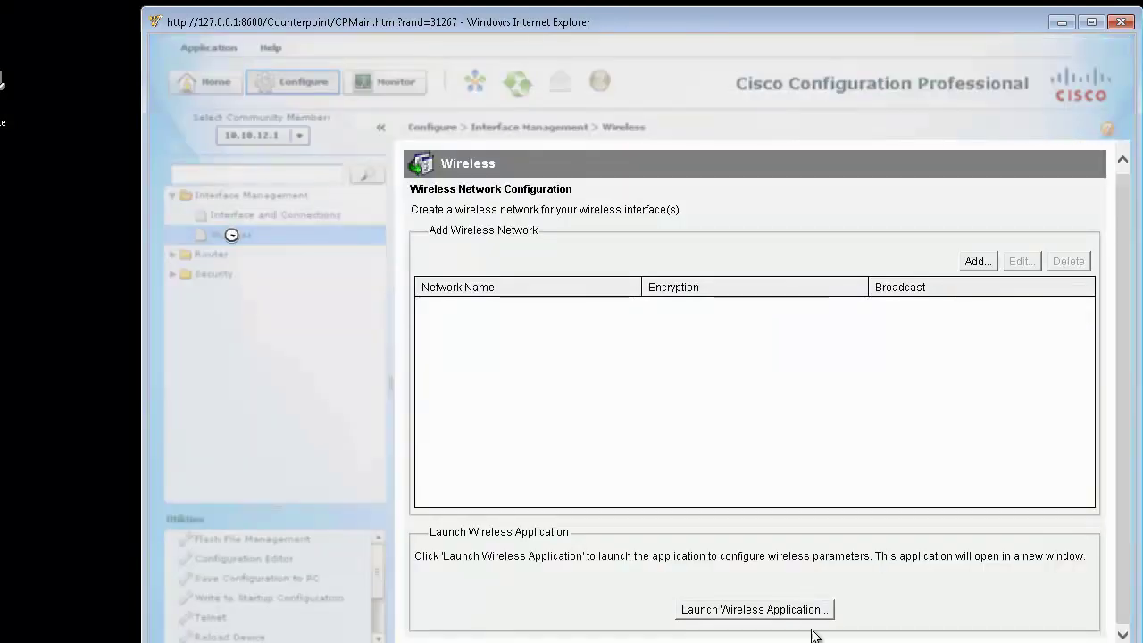
click(791, 615)
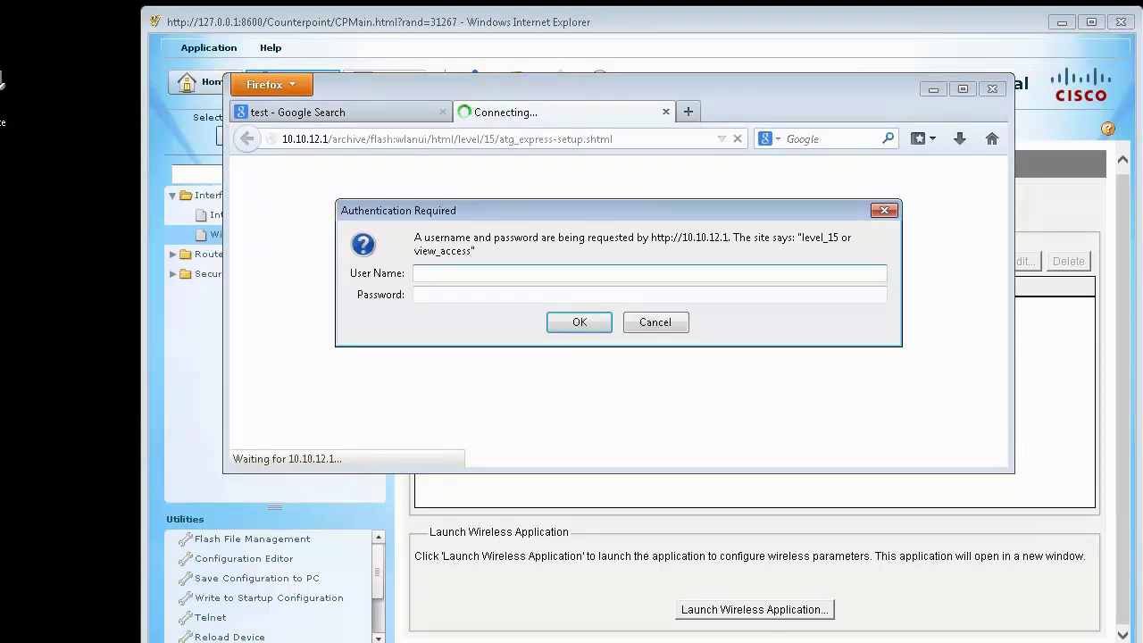
Step: Log in with the router username and password, decline saving it, and reposition the Firefox window
click(557, 273)
text(test)
key(Tab)
text(test)
click(572, 324)
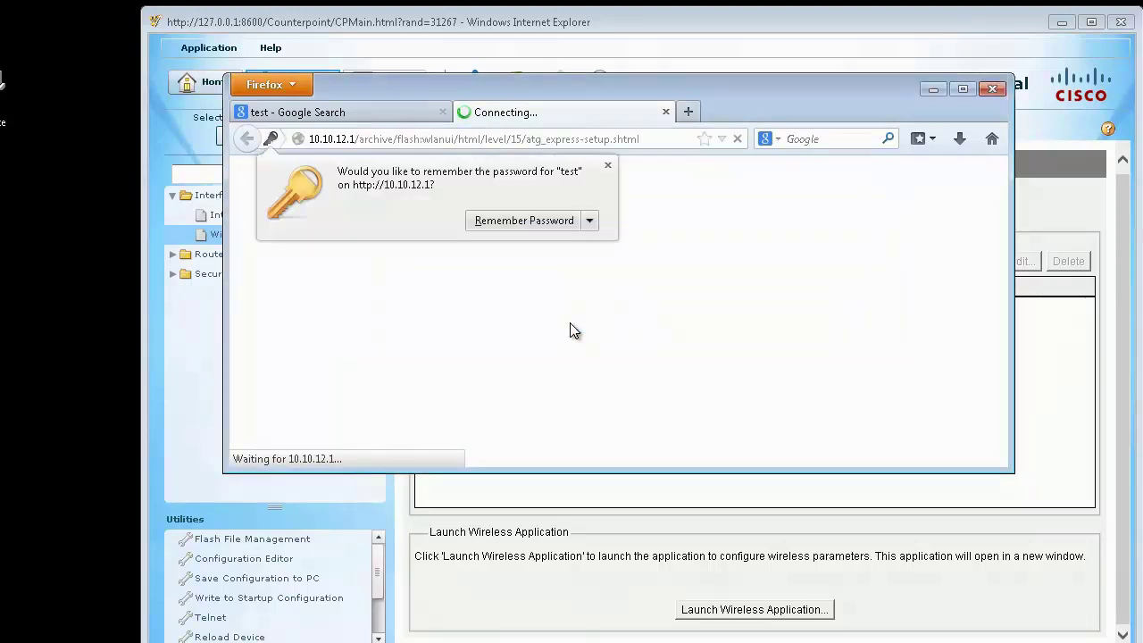
click(607, 165)
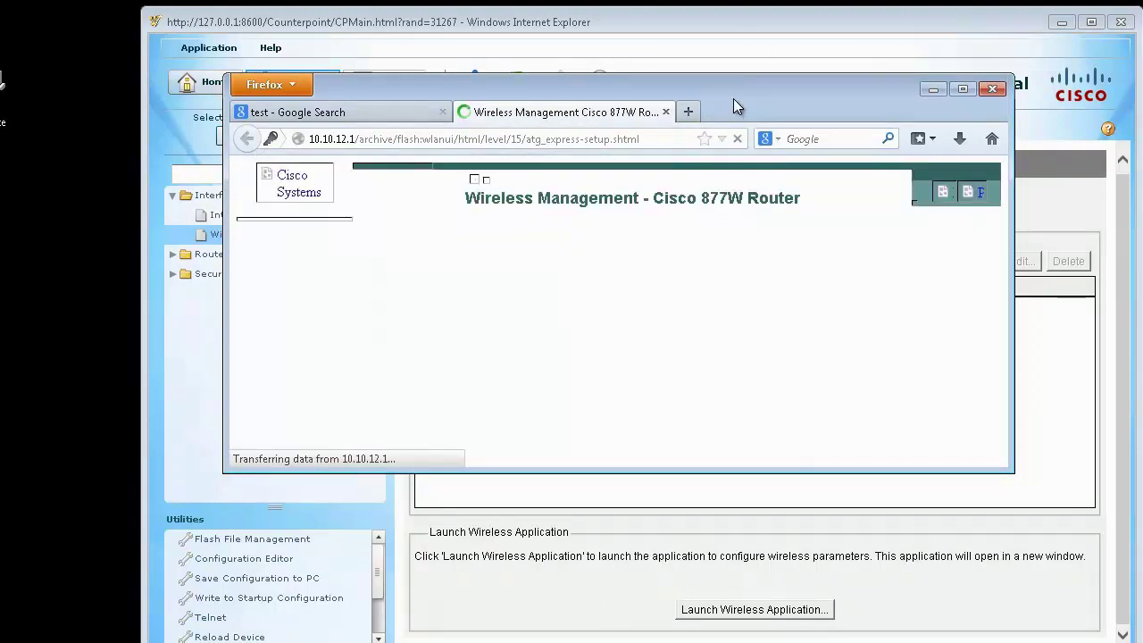
drag(733, 99, 536, 28)
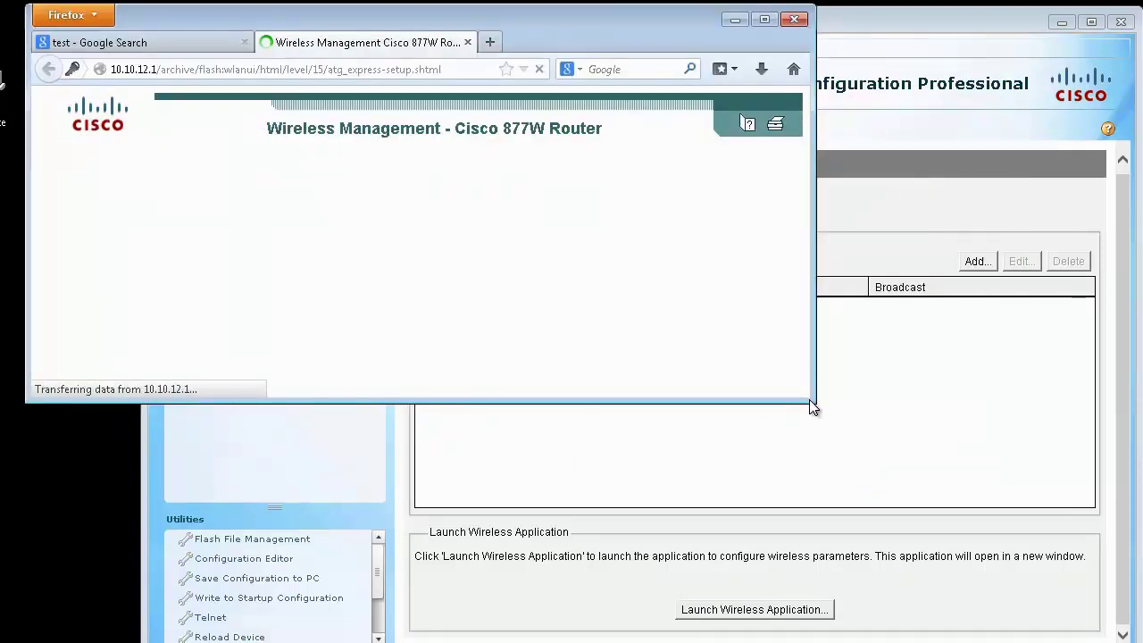
drag(806, 393, 1074, 633)
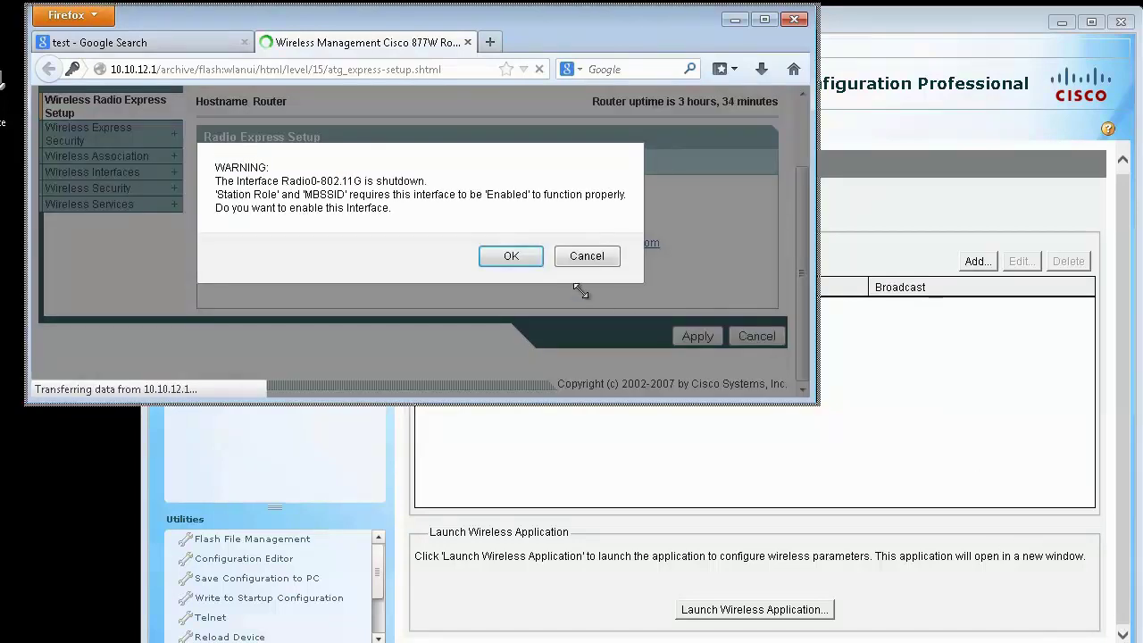